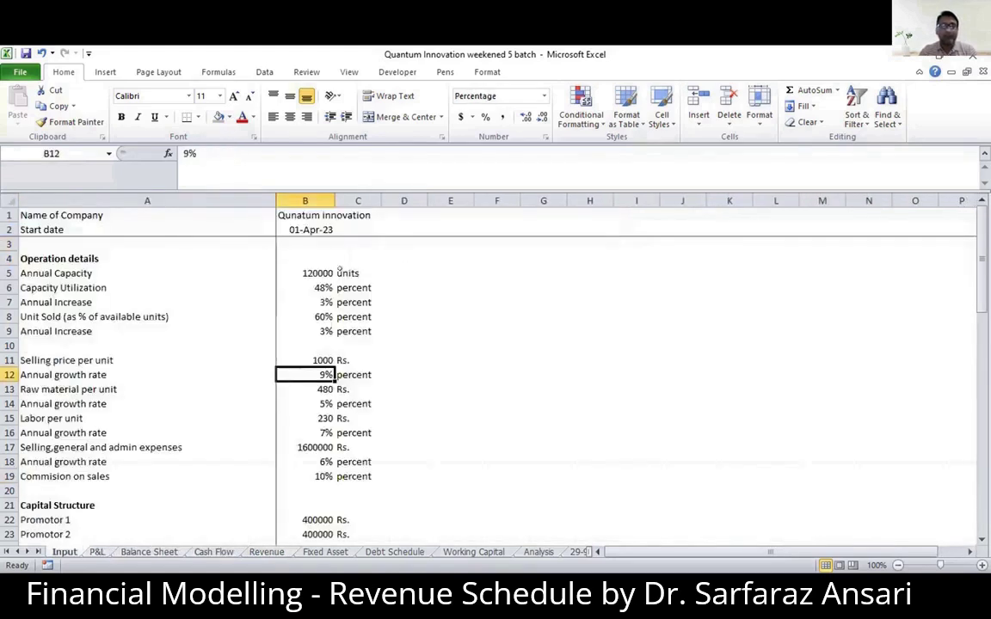
- Set the Annual Capacity on the Input sheet to 150000 and check the production capacity row on the Revenue sheet
click(319, 273)
text(1)
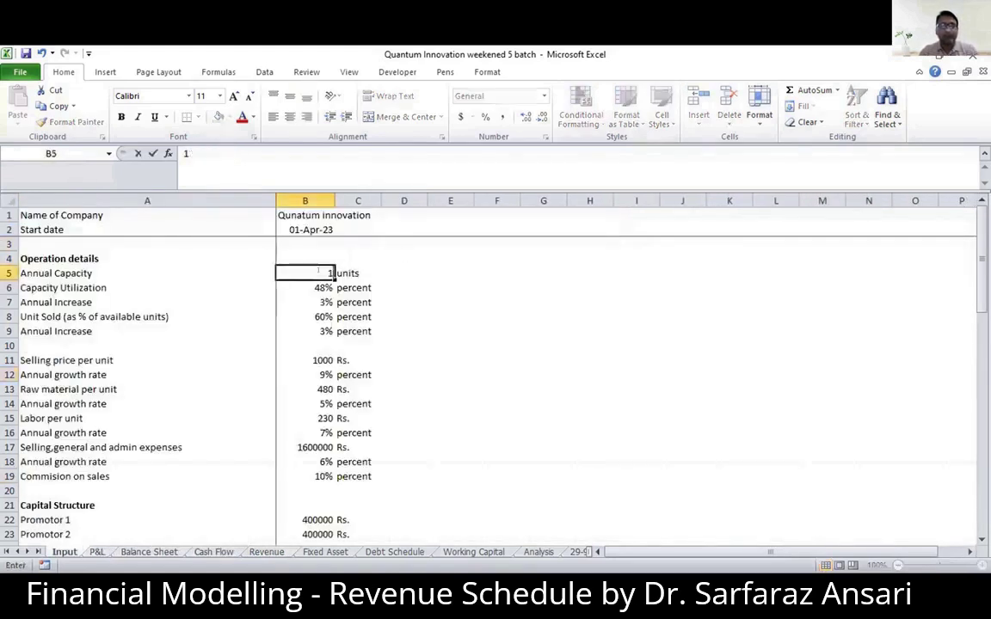
text(50000)
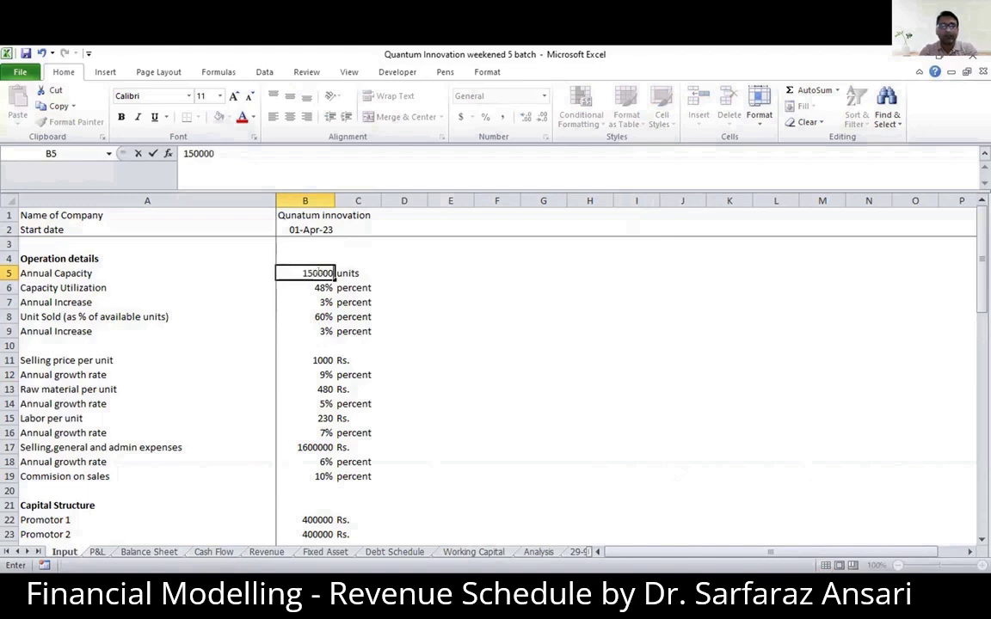
key(Return)
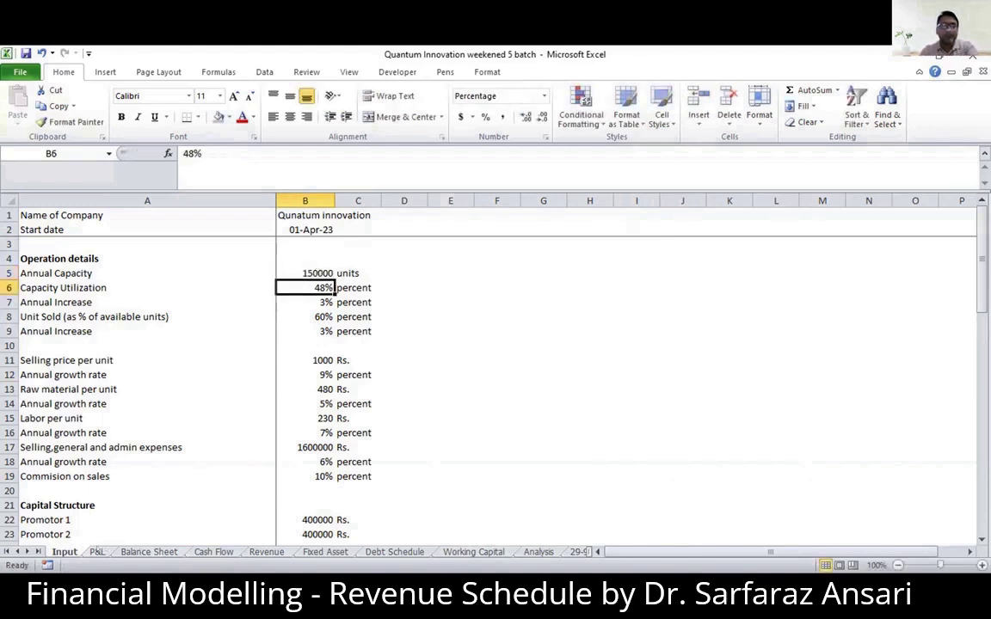
click(97, 552)
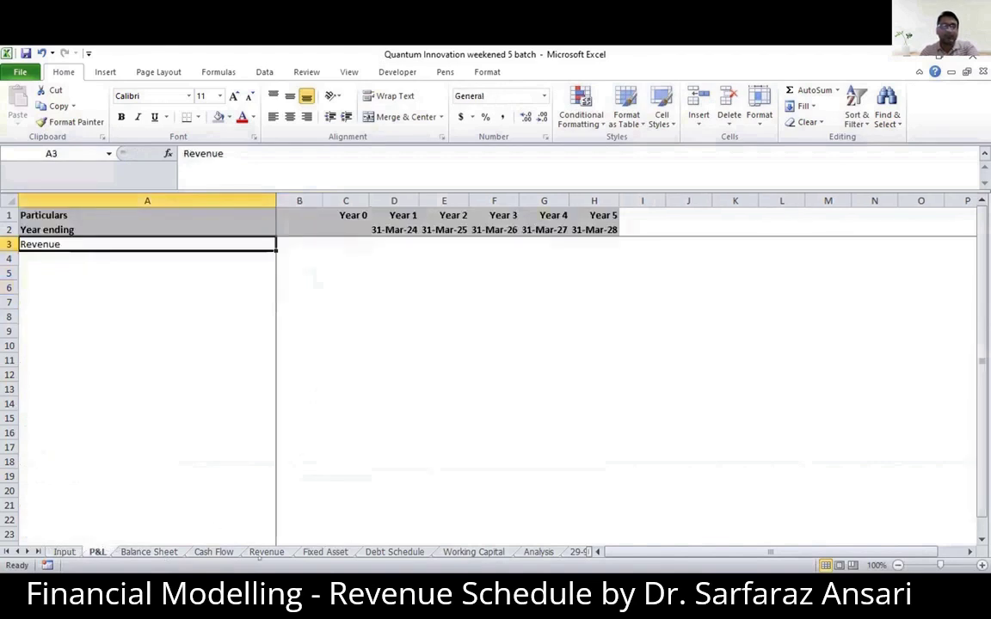
click(266, 552)
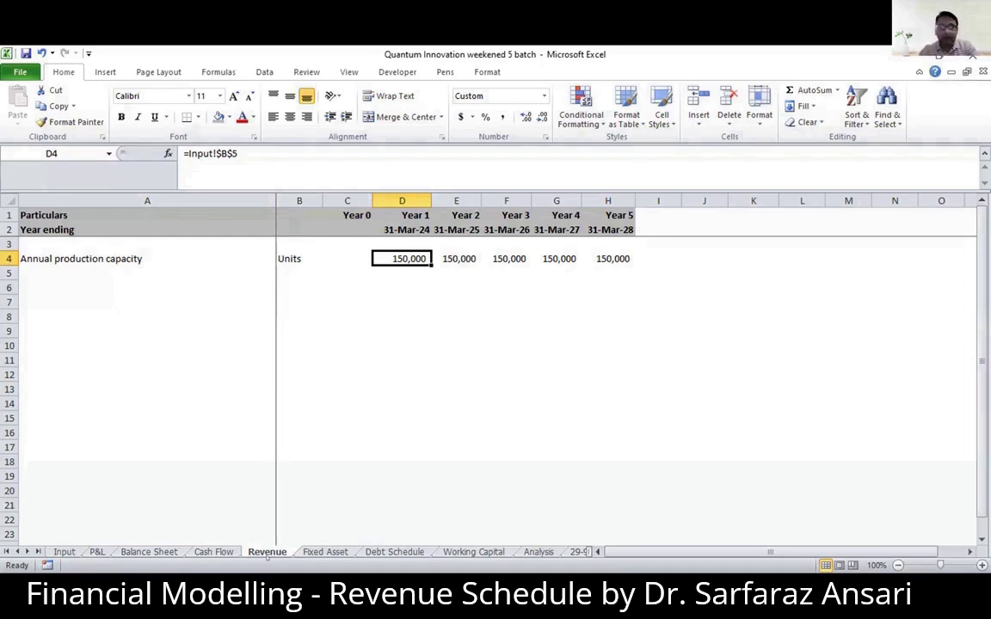
- Set the Annual Capacity on the Input sheet to 120000 and return to the Revenue sheet
key(ctrl+Page_Up)
key(ctrl+Page_Up)
key(ctrl+Page_Up)
key(ctrl+Page_Up)
key(Up)
text(120)
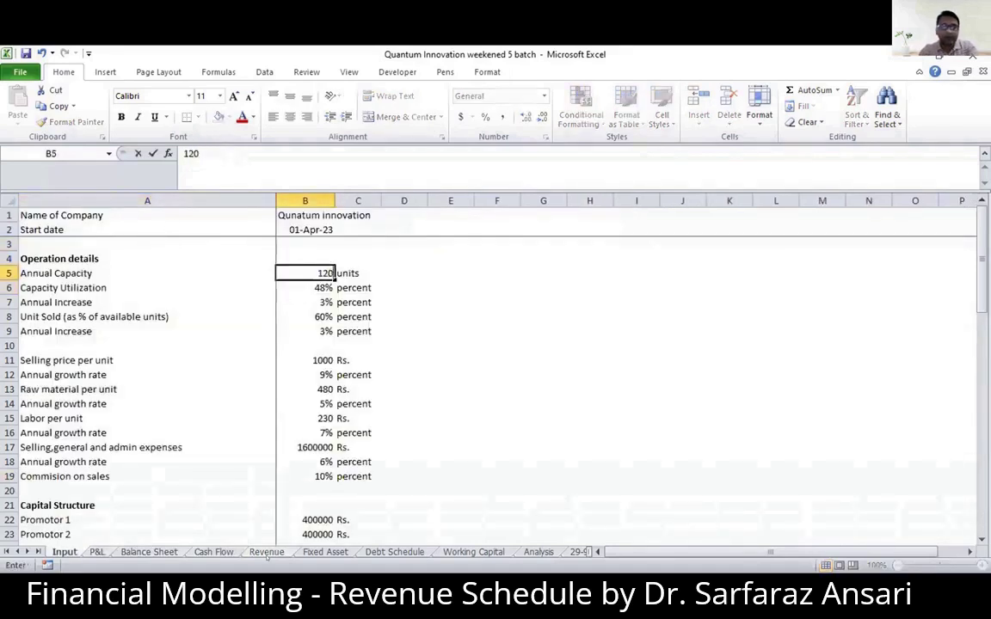
text(000)
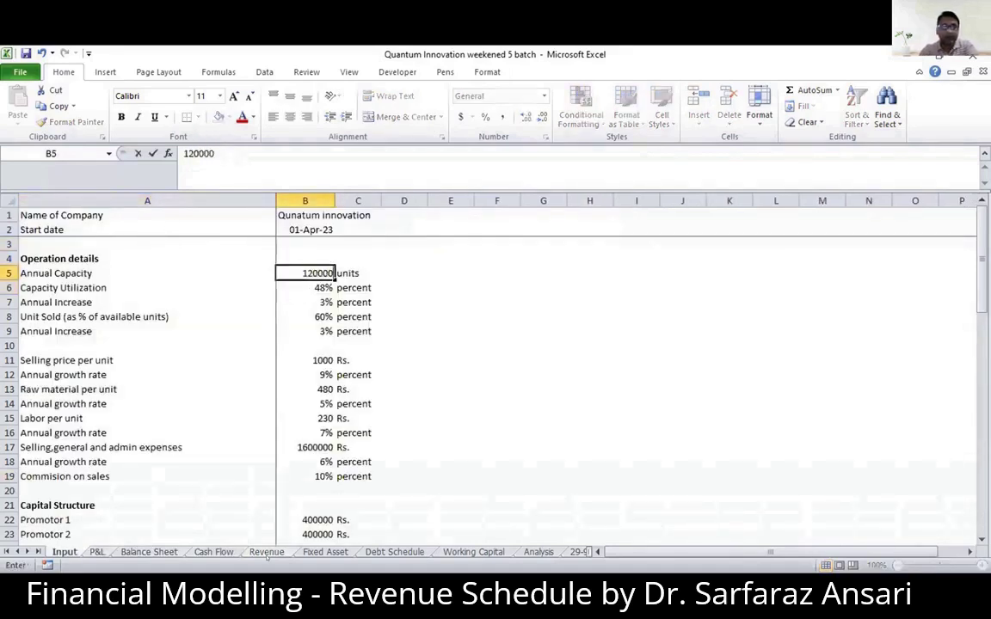
key(ctrl+Page_Down)
key(ctrl+Page_Down)
key(ctrl+Page_Down)
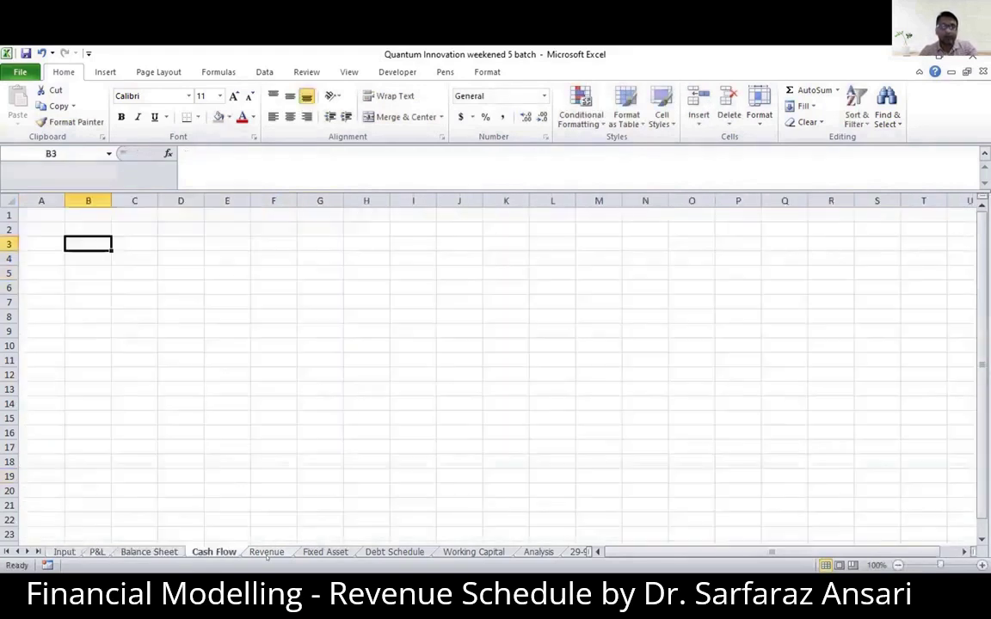
key(ctrl+Page_Down)
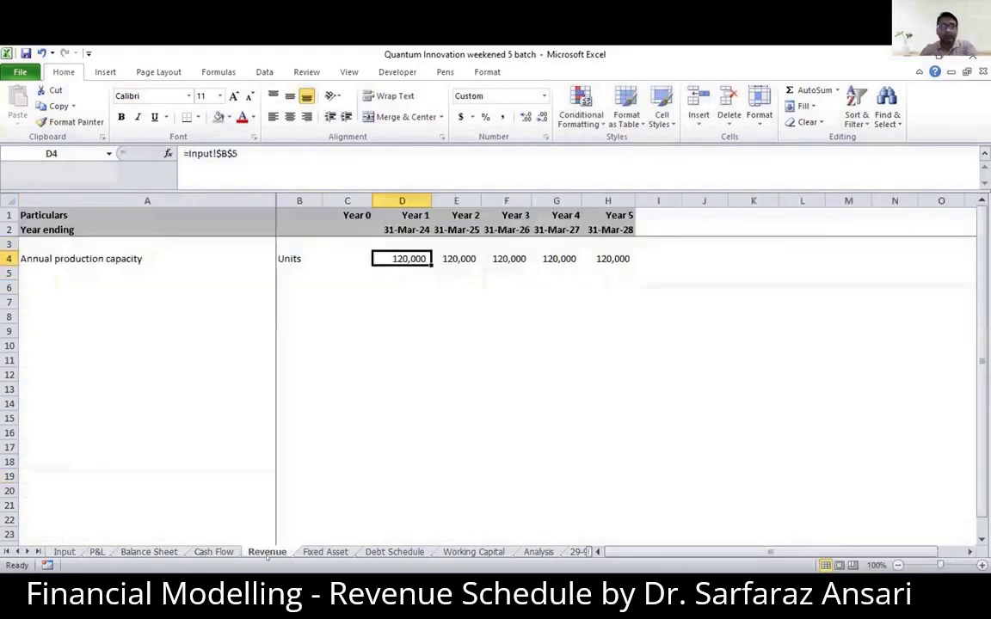
- Add a "Capacity Utilzation" row label in A5 below Annual production capacity, with "%" as its unit in B5
key(Down)
key(Left)
key(Left)
key(Left)
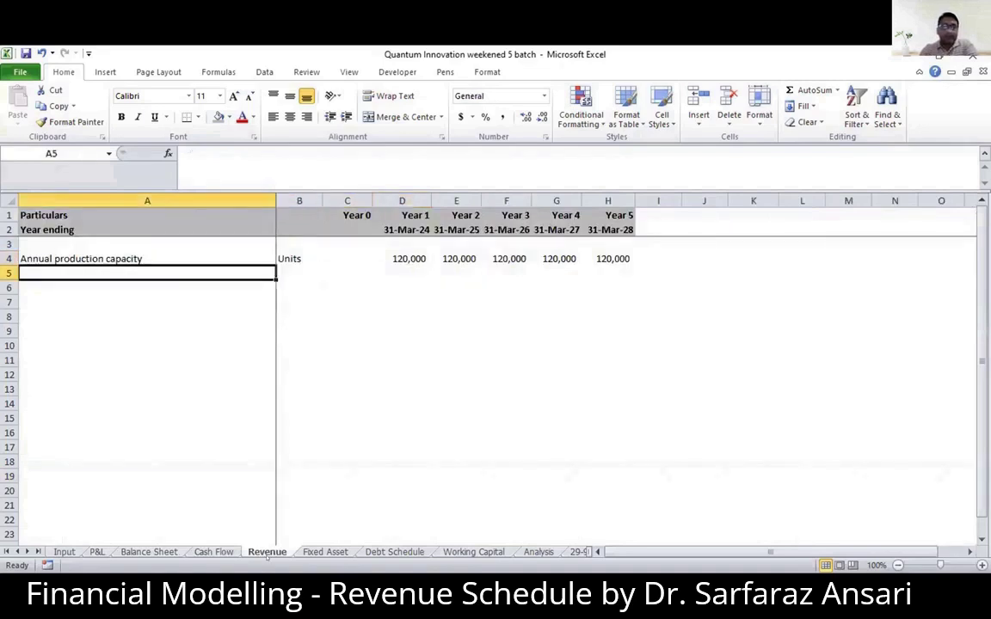
key(Up)
key(Down)
text(Capac)
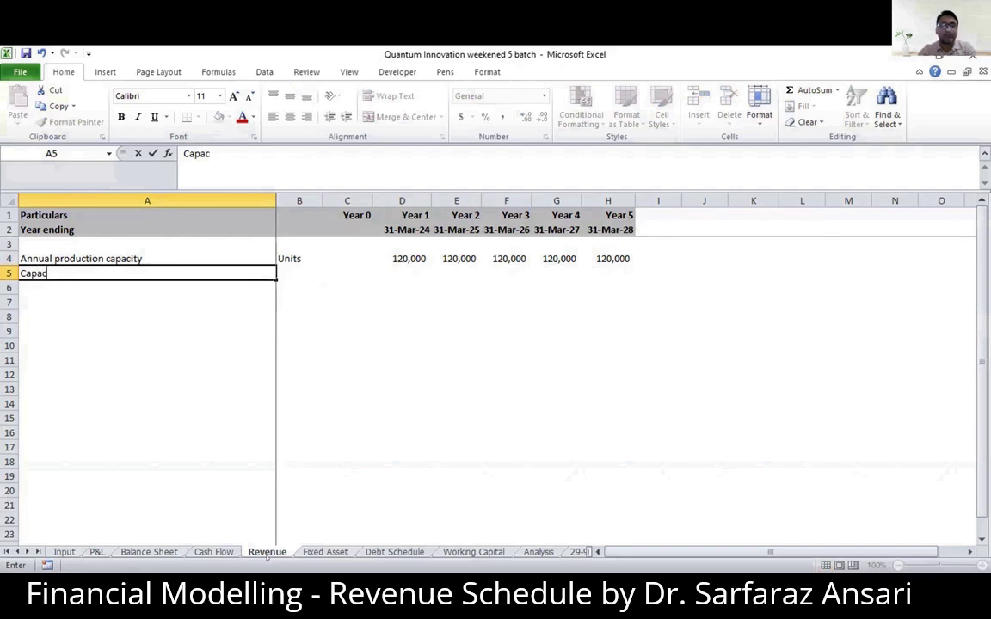
text(ity Utilzation)
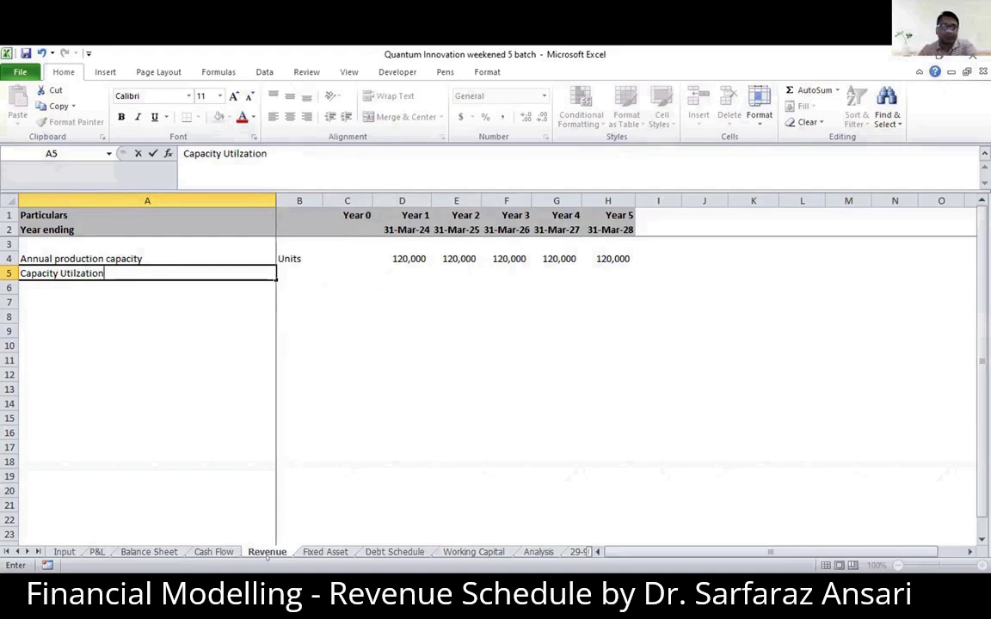
key(Tab)
text(%)
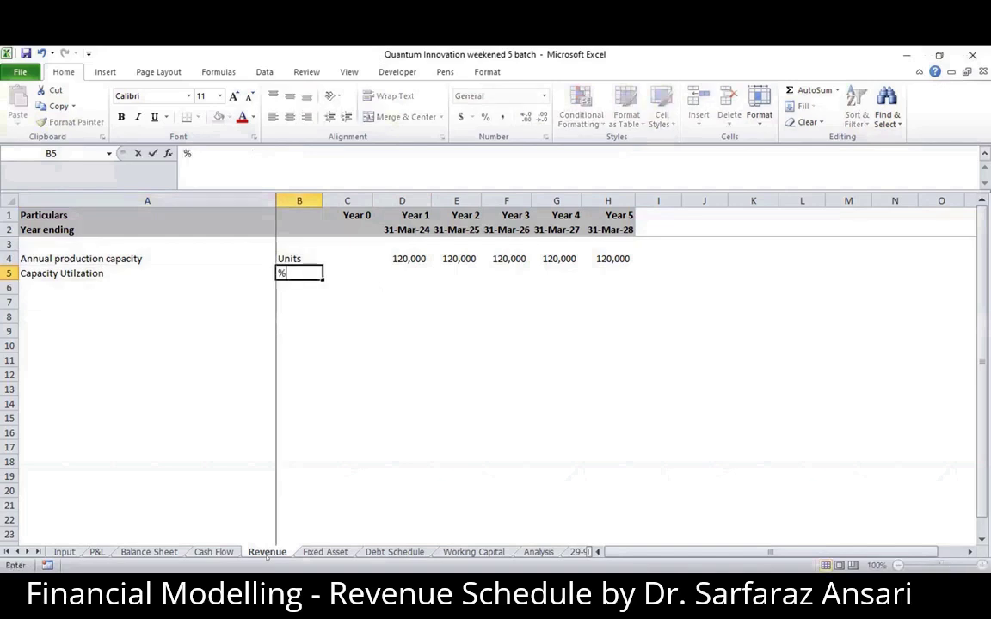
key(Tab)
key(Tab)
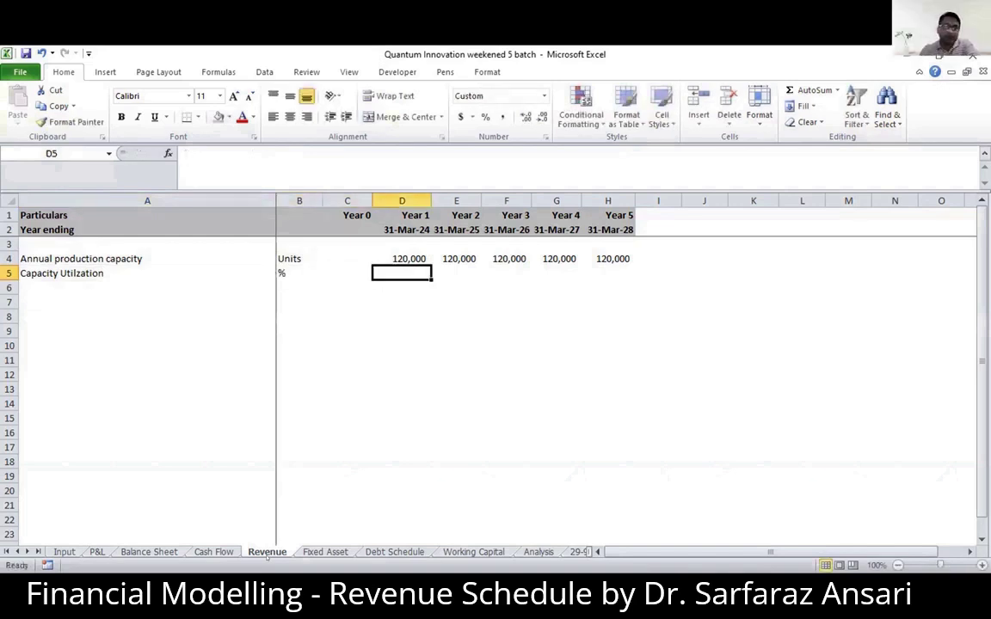
text(48)
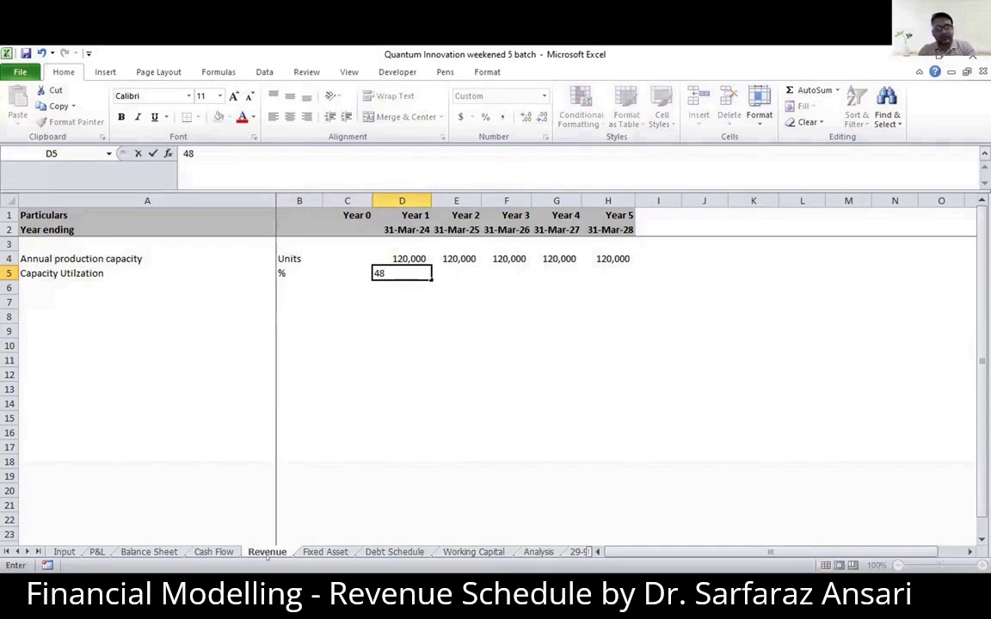
text(%)
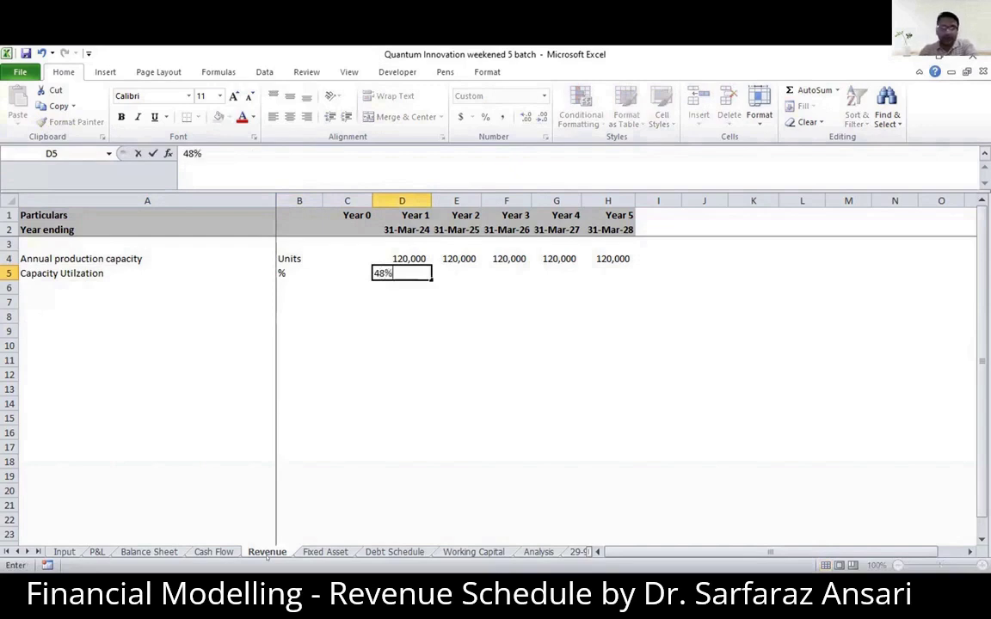
key(BackSpace)
key(BackSpace)
key(BackSpace)
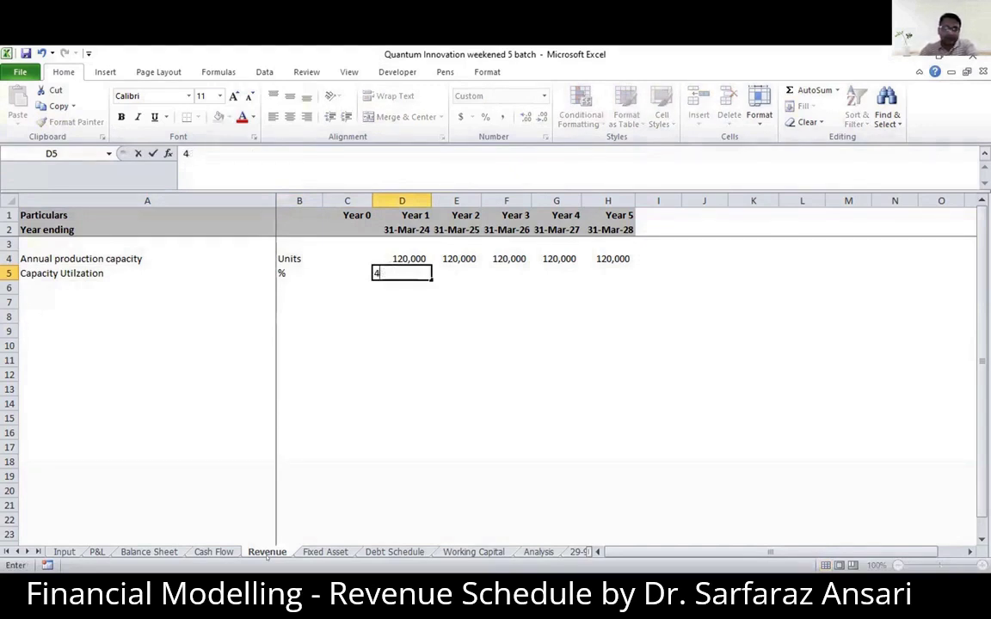
- Link the Year 1 capacity utilization in D5 to the Input sheet with the formula =Input!B6
text(=)
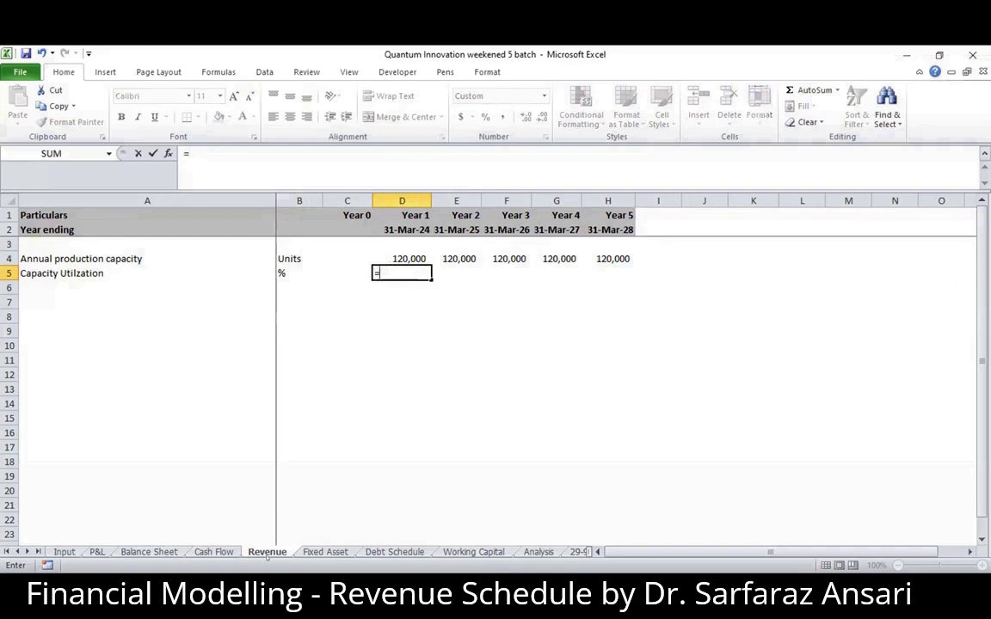
key(ctrl+Page_Up)
key(ctrl+Page_Up)
key(ctrl+Page_Up)
key(ctrl+Page_Up)
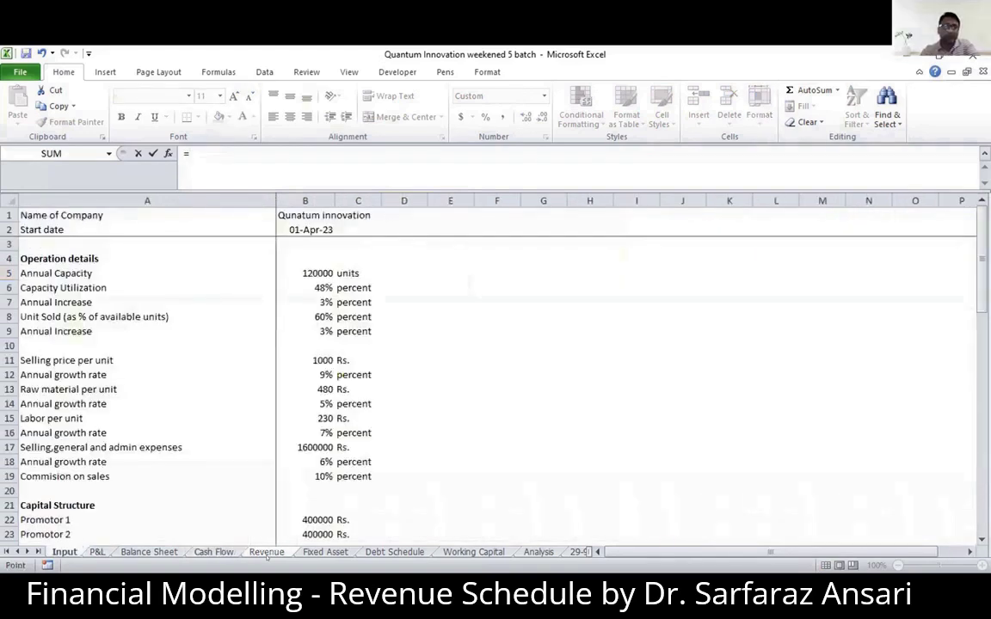
key(Down)
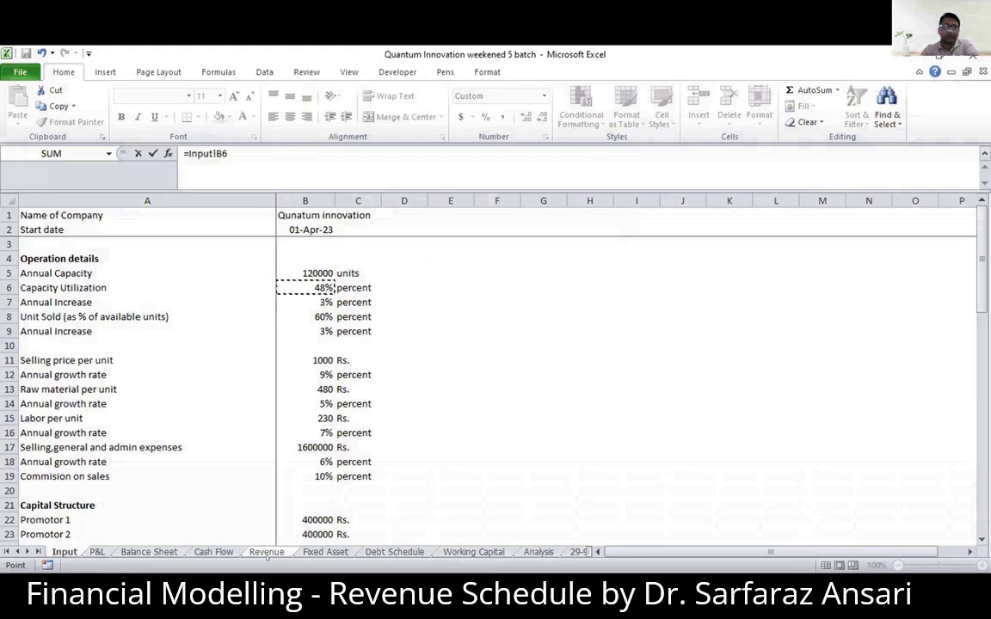
key(Return)
key(Up)
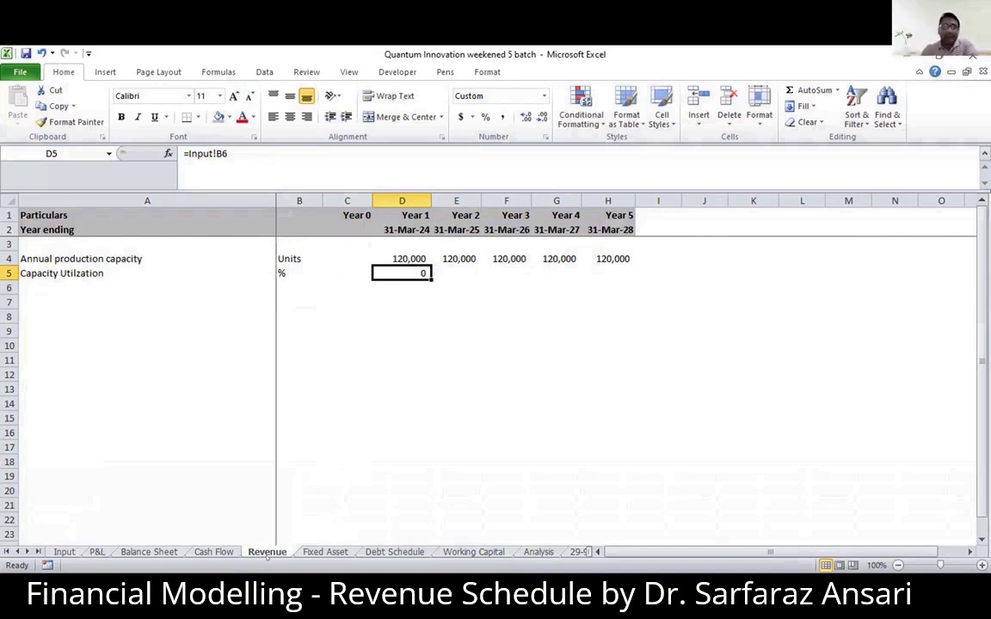
- Format the capacity utilization cells D5:H5 for Years 1 to 5 as Percentage with 0 decimal places
key(shift+Right)
key(shift+Right)
key(shift+Right)
key(shift+Right)
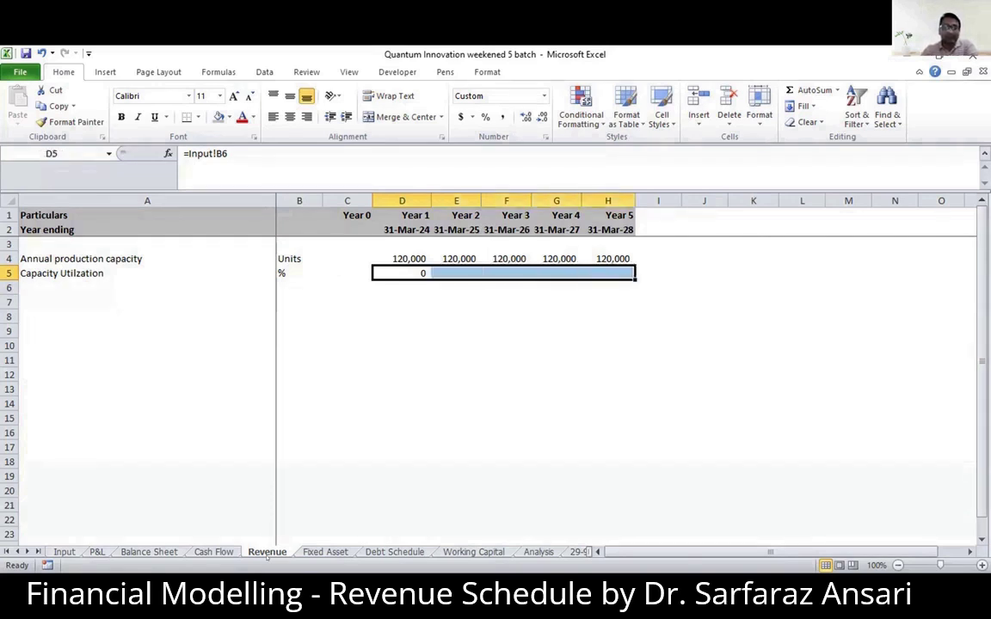
key(ctrl+1)
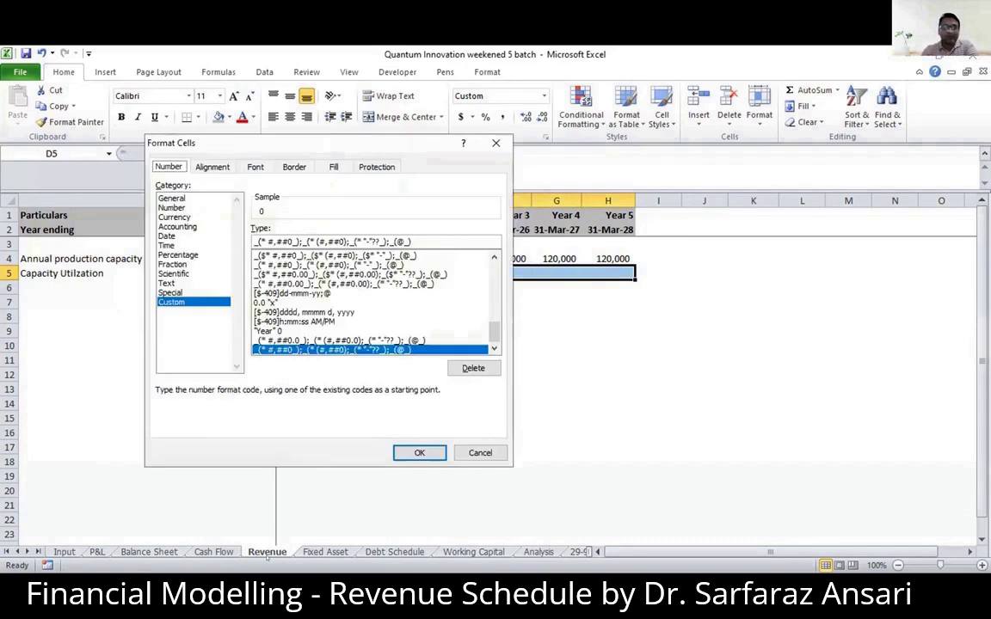
key(Up)
key(Up)
key(Up)
key(Up)
key(Up)
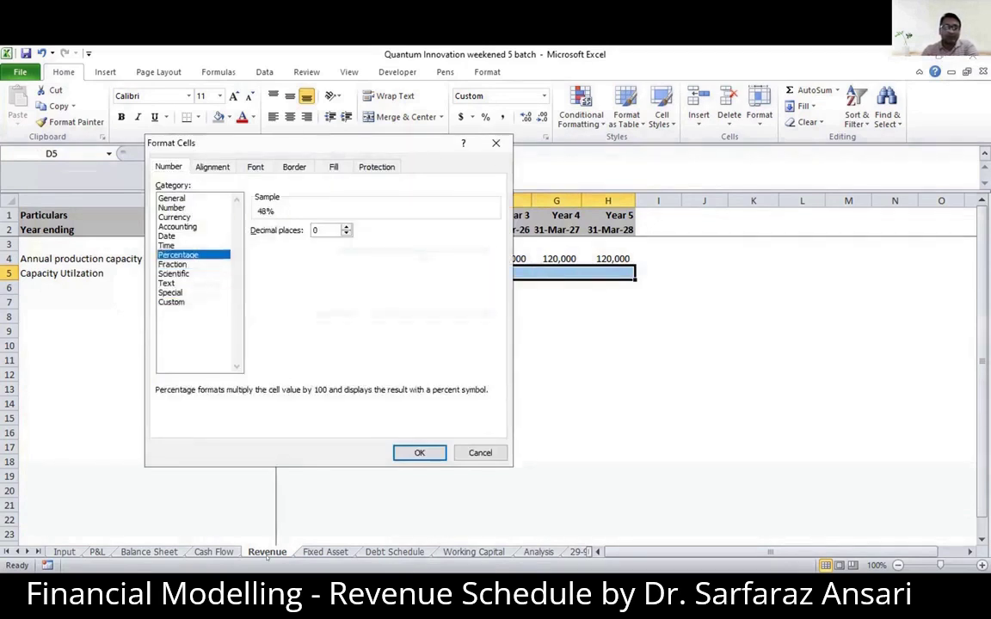
key(Return)
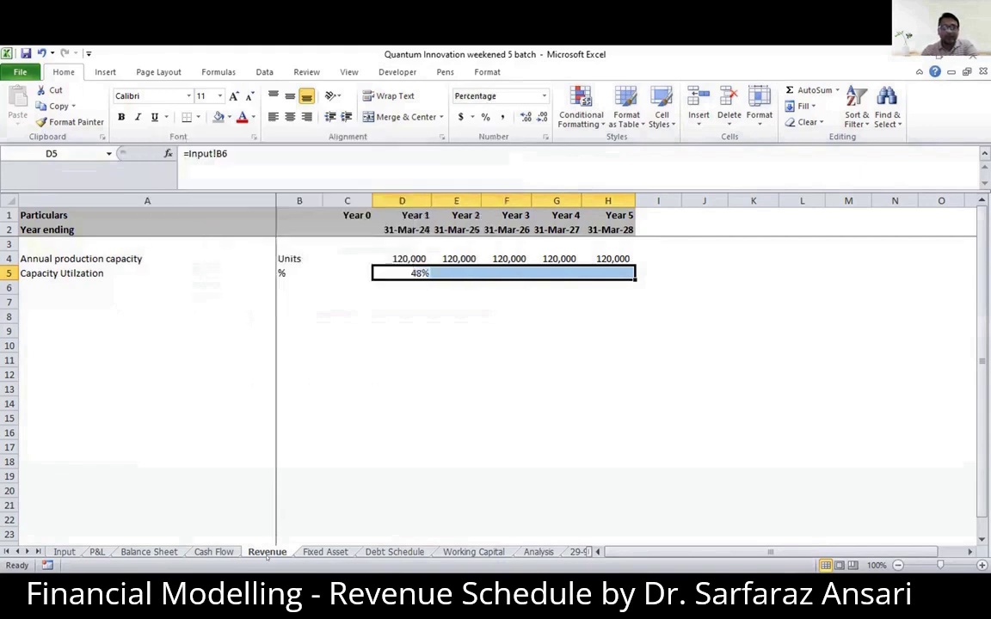
key(Up)
key(Down)
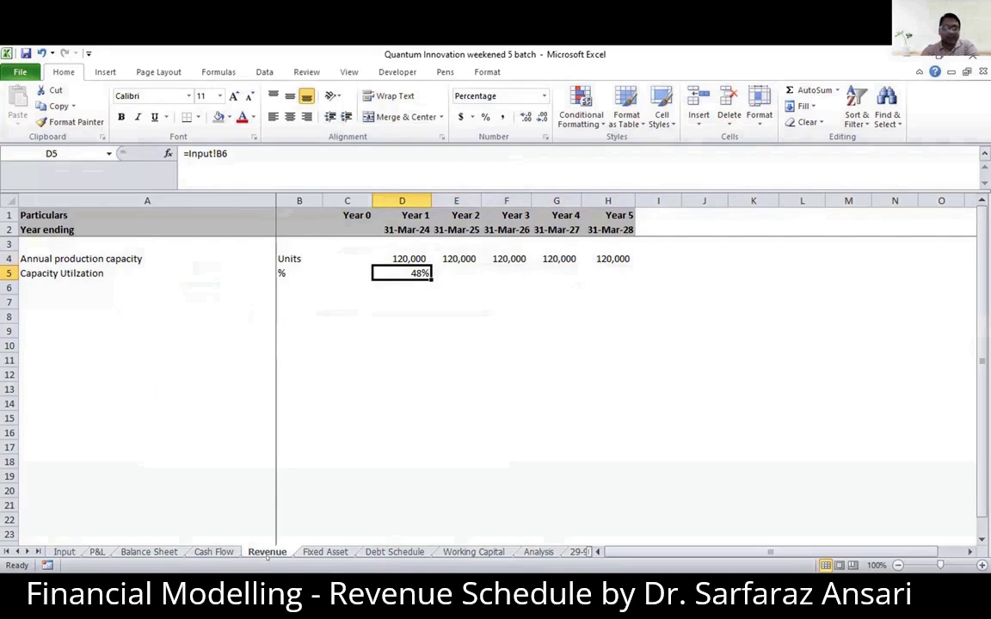
- Review the Capacity Utilization and its Annual Increase assumptions on the Input sheet
key(ctrl+Page_Up)
key(ctrl+Page_Up)
key(ctrl+Page_Up)
key(ctrl+Page_Up)
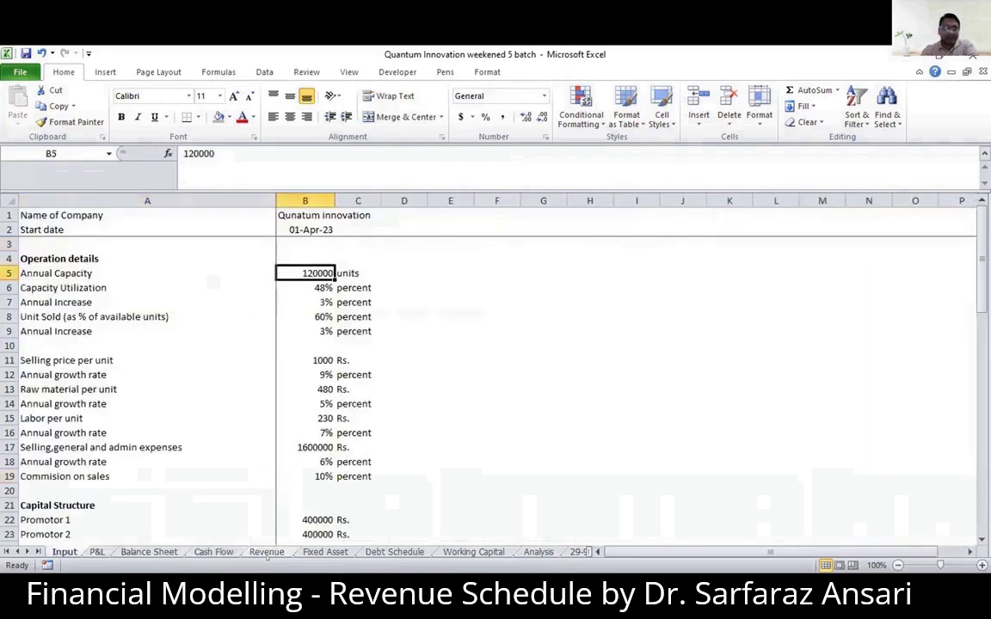
key(Down)
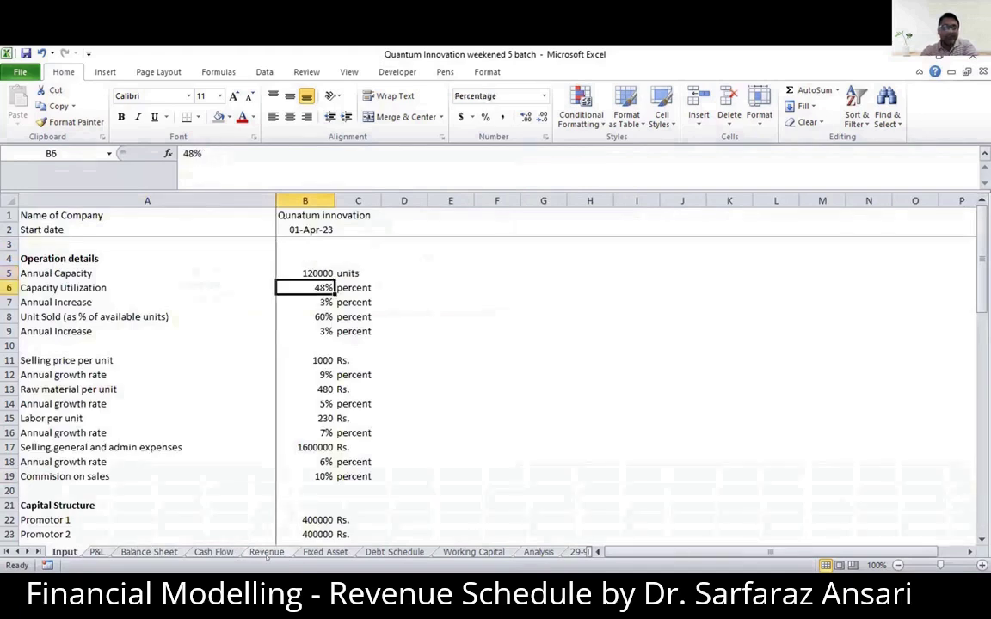
key(Left)
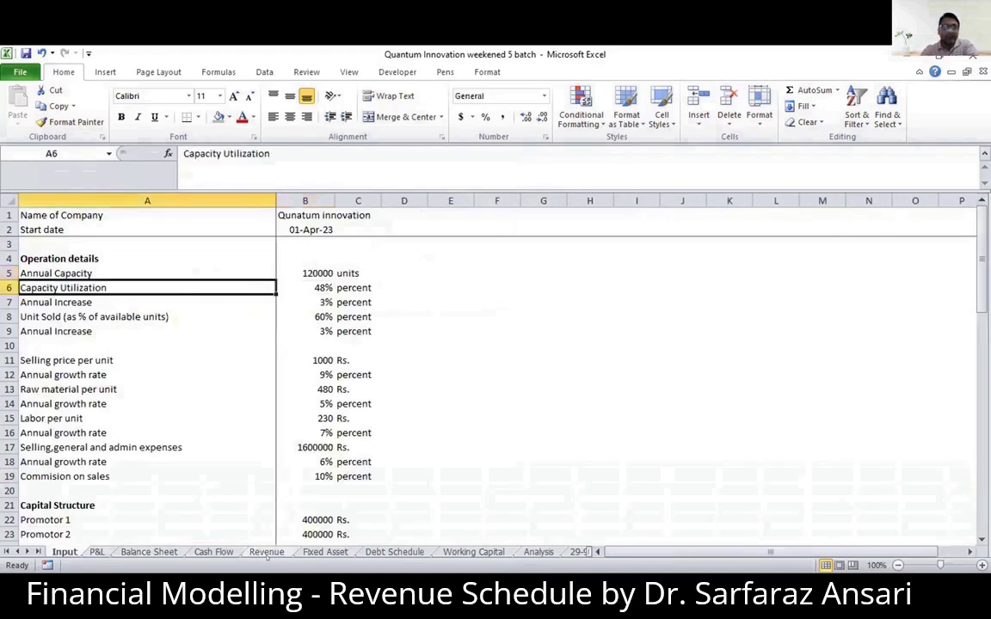
key(Right)
key(Down)
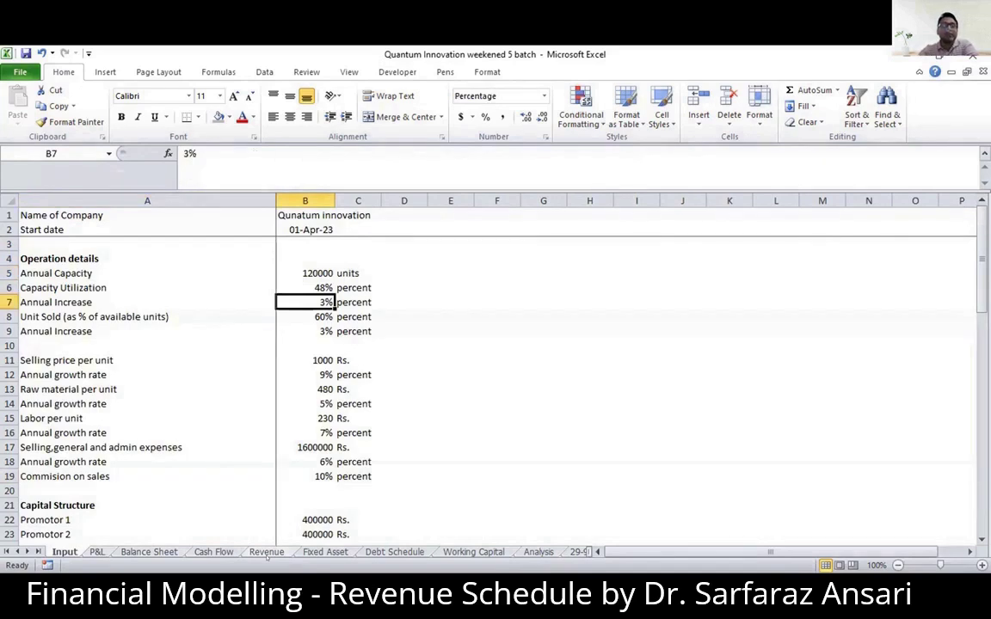
key(Up)
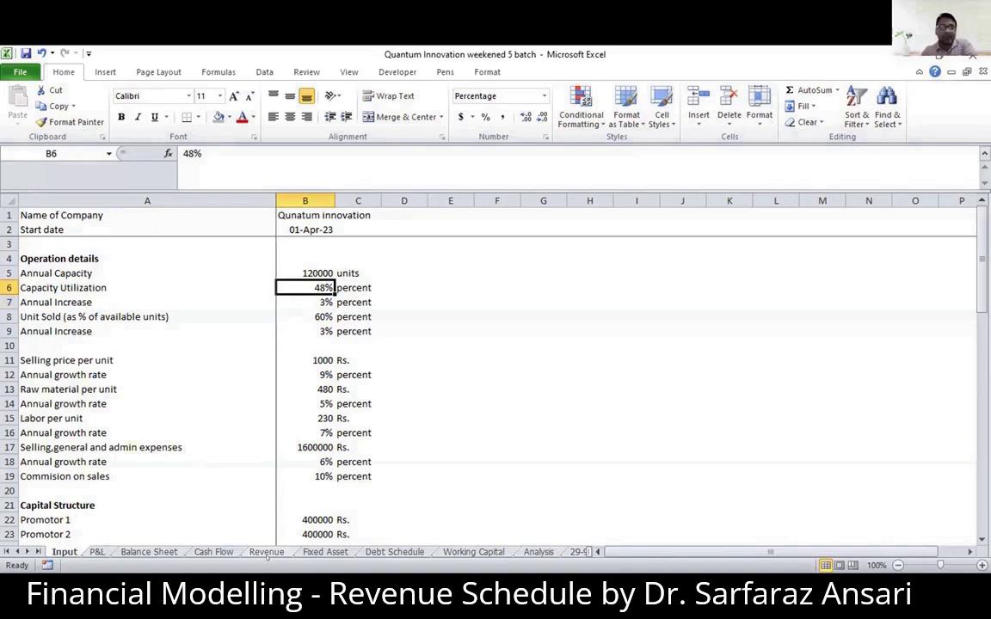
- On the Revenue sheet, enter hard-coded capacity utilization of 51%, 54%, 57% and 60% for Years 2 to 5 in E5:H5
click(267, 552)
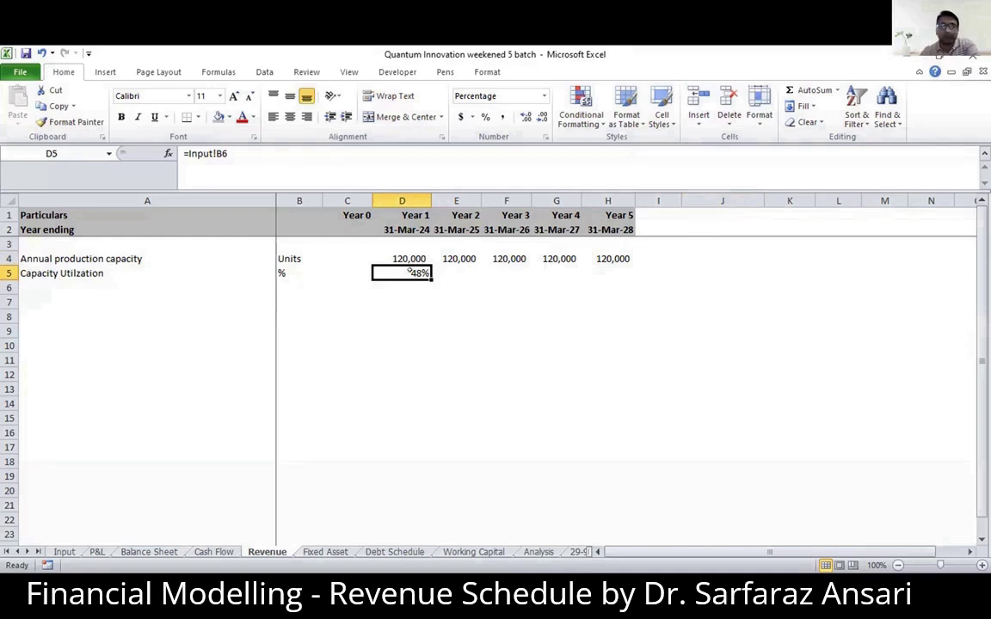
key(Right)
text(51)
key(Right)
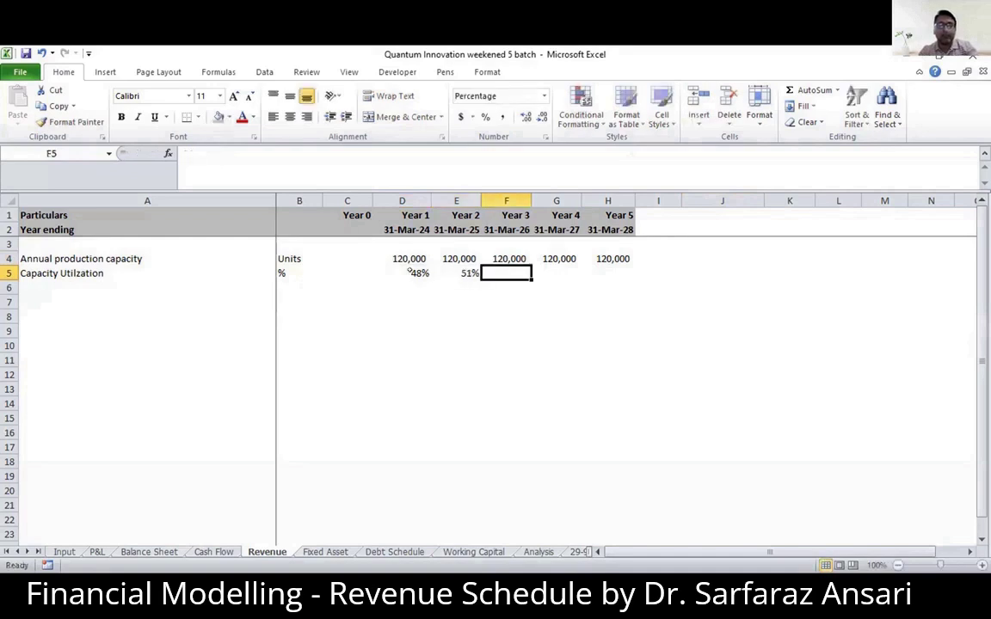
text(54)
key(Right)
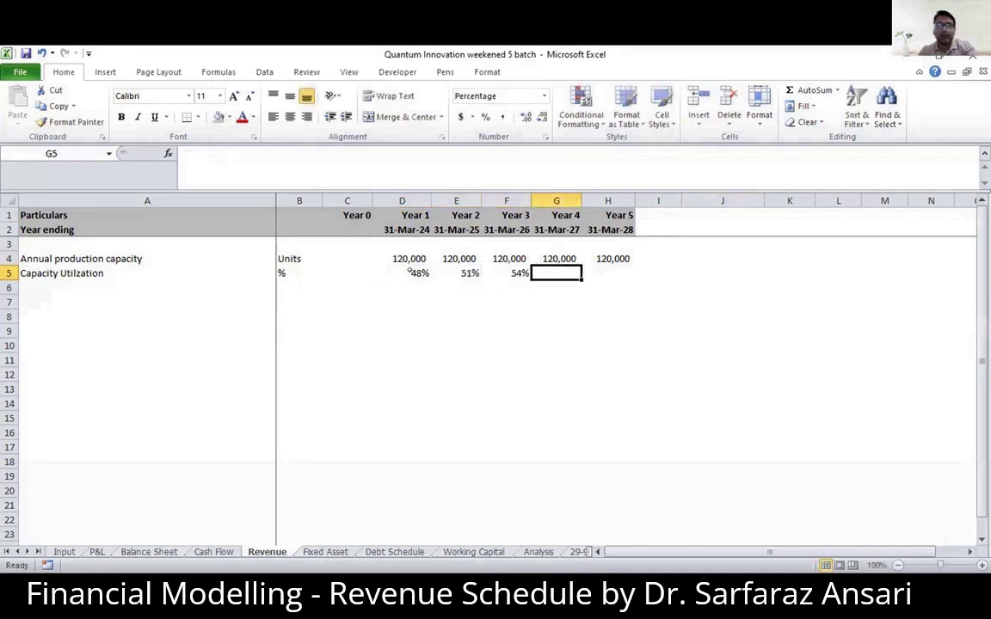
text(57)
key(Right)
text(60)
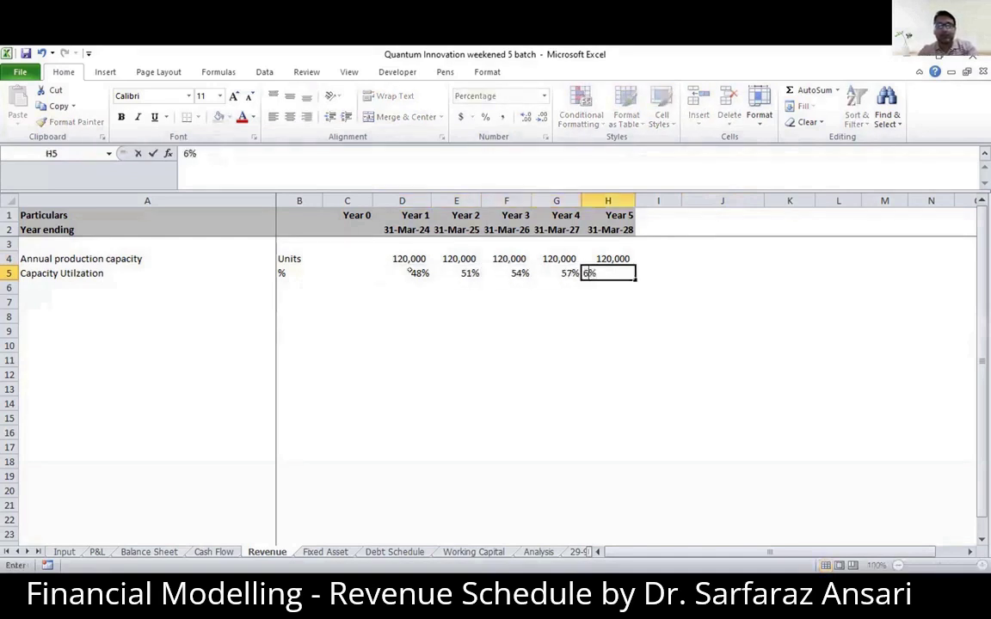
key(Right)
- Set Capacity Utilization in B6 of the Input sheet to 50% and check its effect on the Revenue sheet
key(Left)
key(Left)
key(Left)
key(Left)
key(Right)
key(Left)
key(Left)
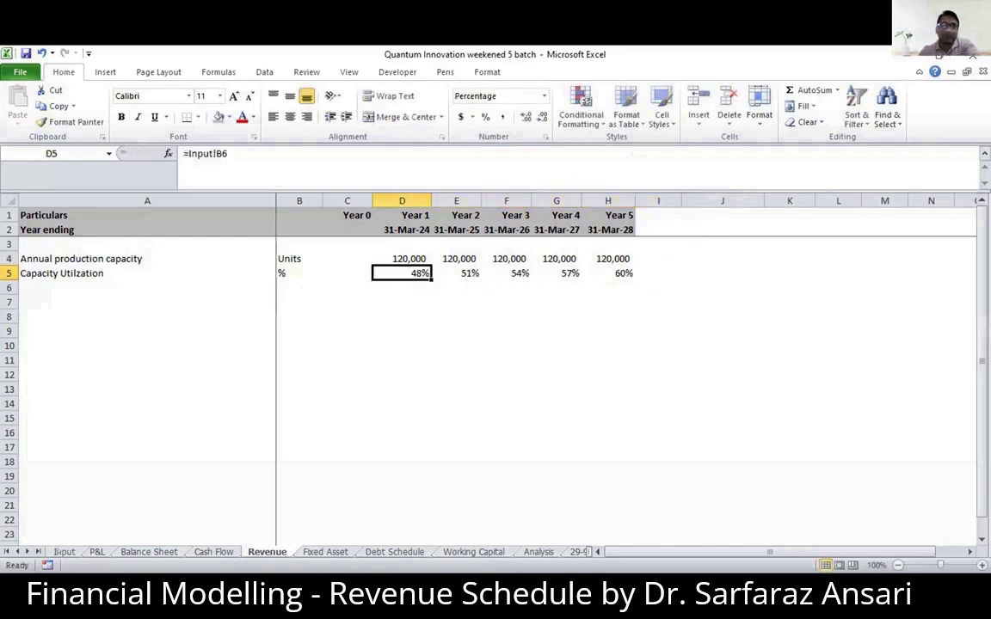
key(ctrl+bracketleft)
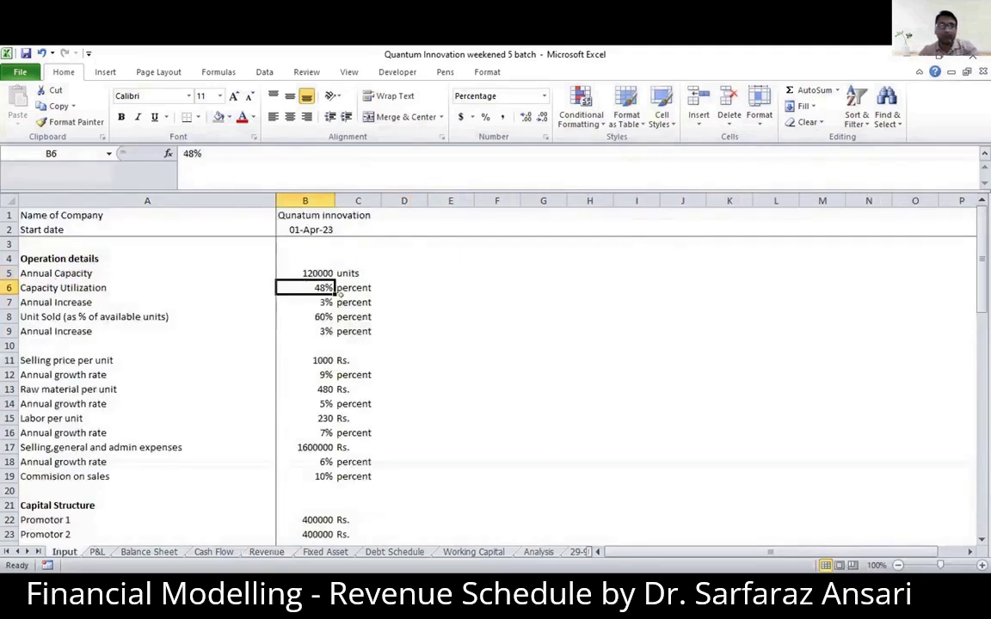
text(50)
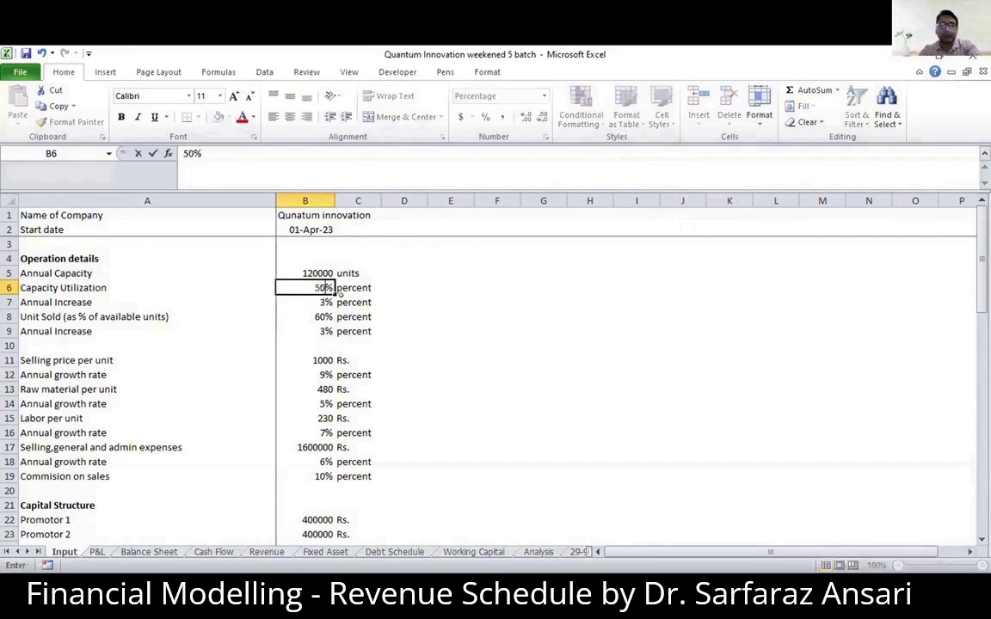
click(407, 303)
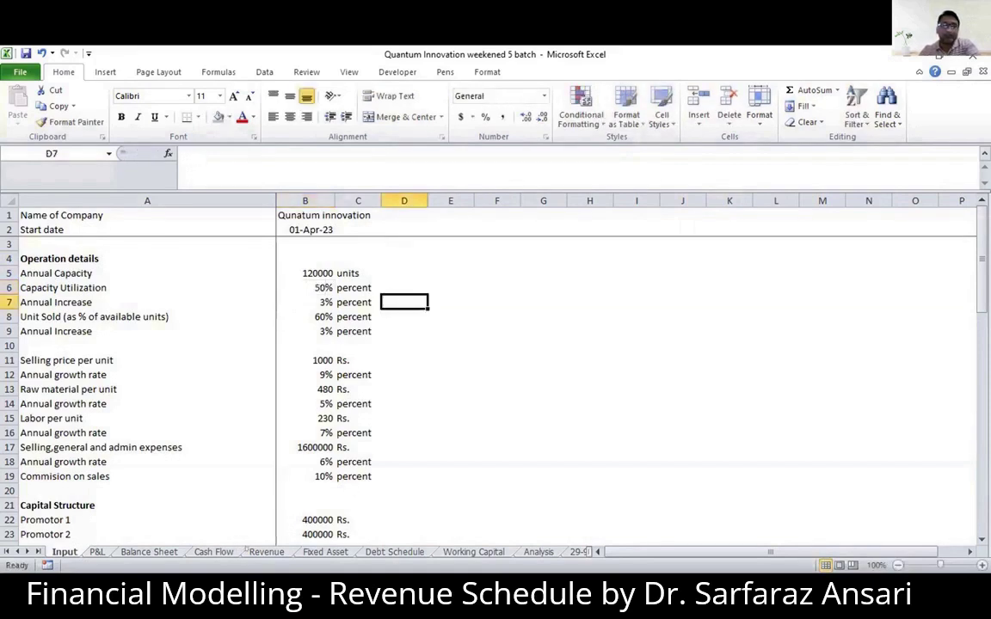
click(267, 551)
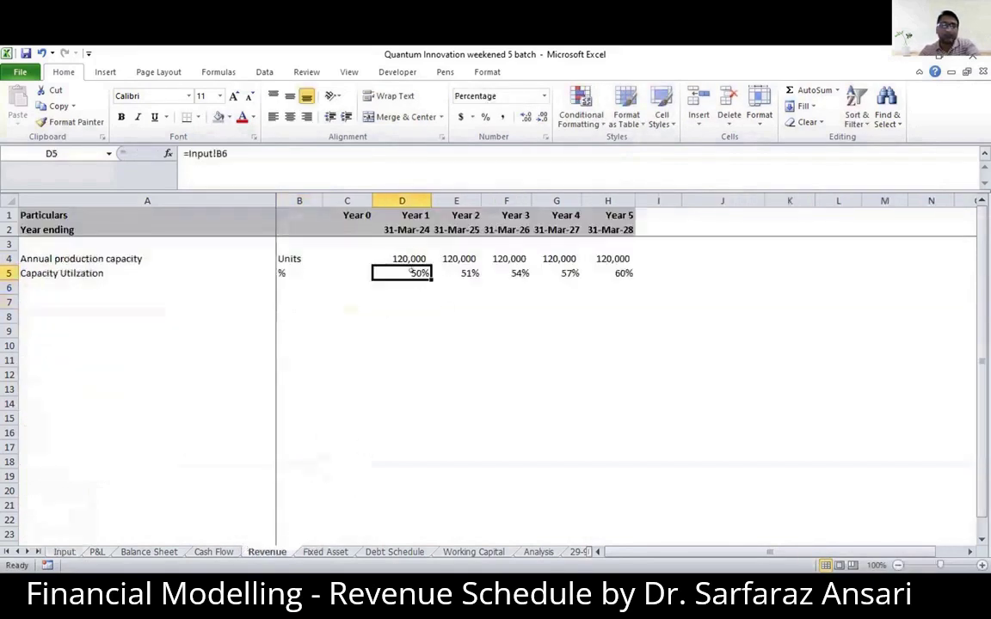
- Clear the hard-coded capacity utilization values for Years 2 to 5 in E5:H5
click(440, 282)
click(447, 270)
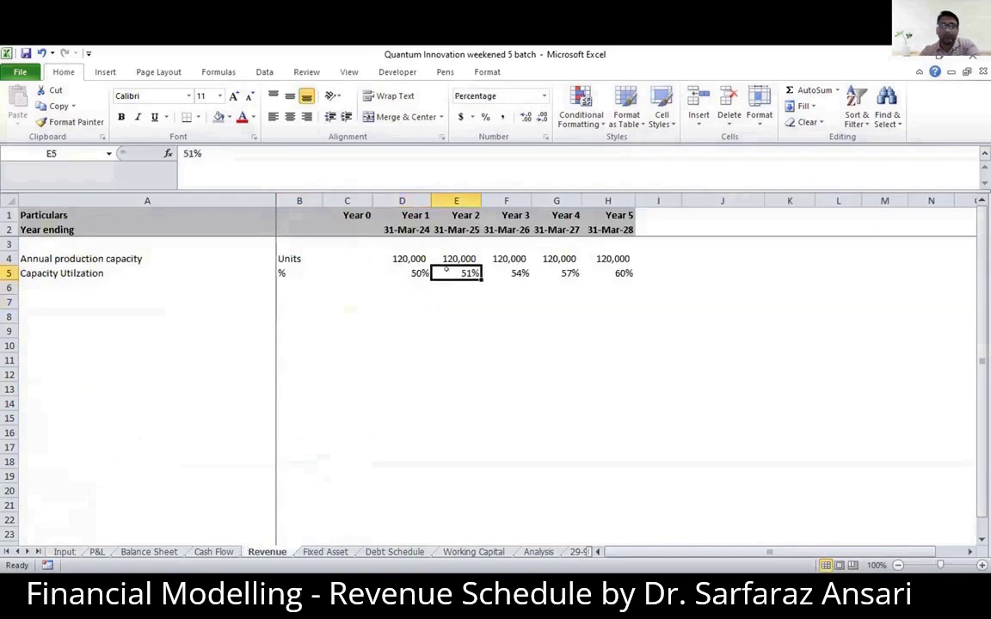
key(shift+Right)
key(shift+Right)
key(shift+Right)
key(Delete)
- Replace the Year 1 capacity utilization in D5 with the formula =MAX(Input!$B$6,'Revenue '!C5+Input!$B$7)
key(Left)
text(=)
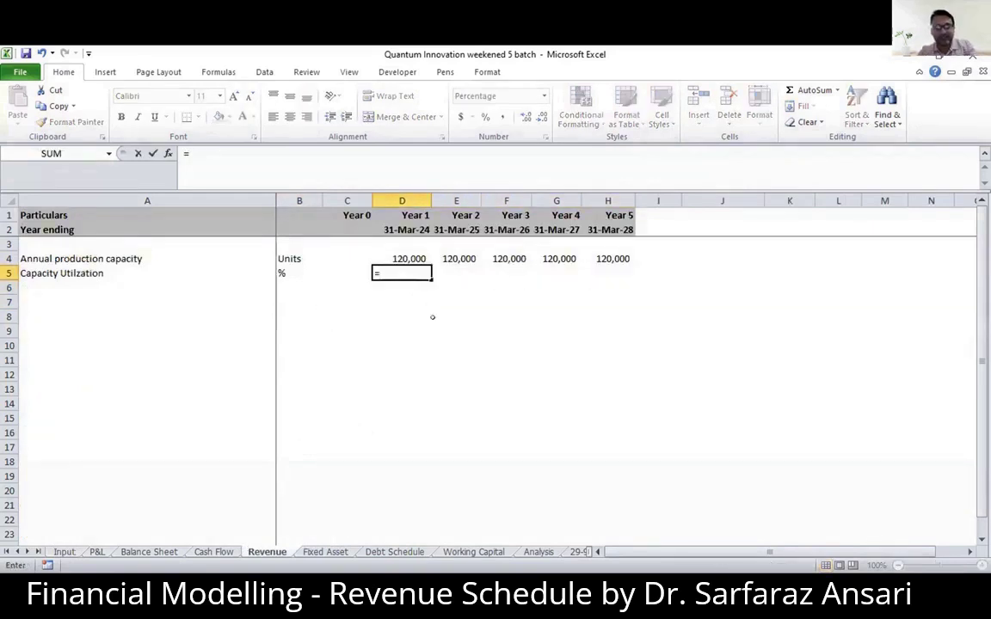
text(max)
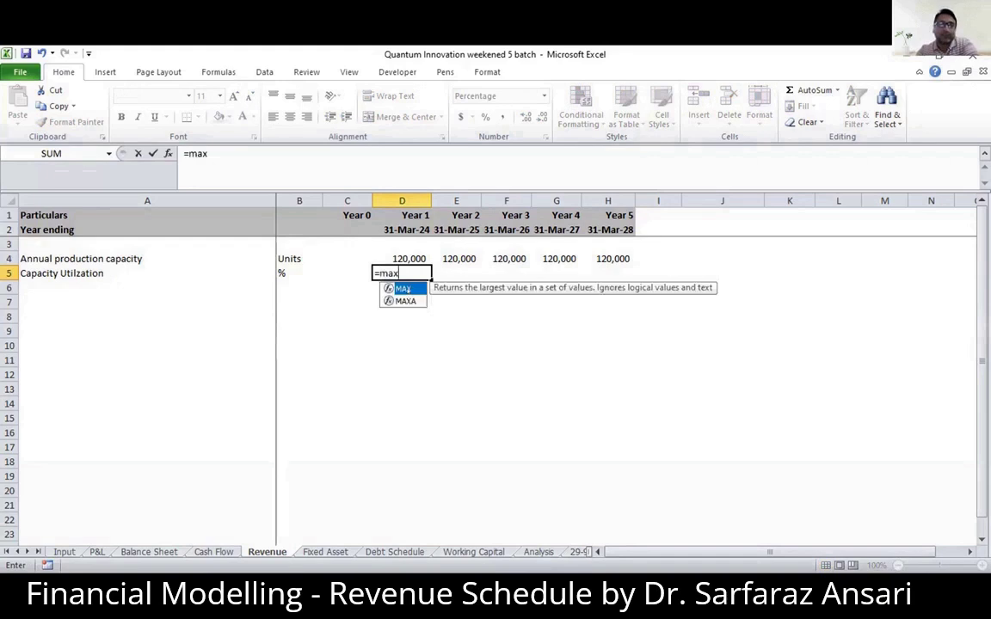
double_click(401, 288)
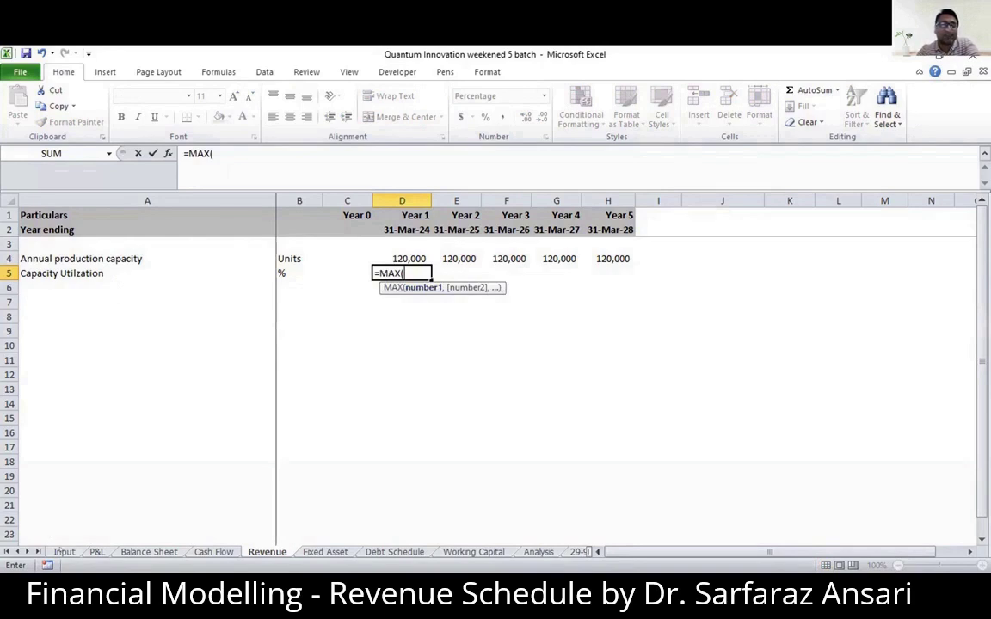
click(60, 552)
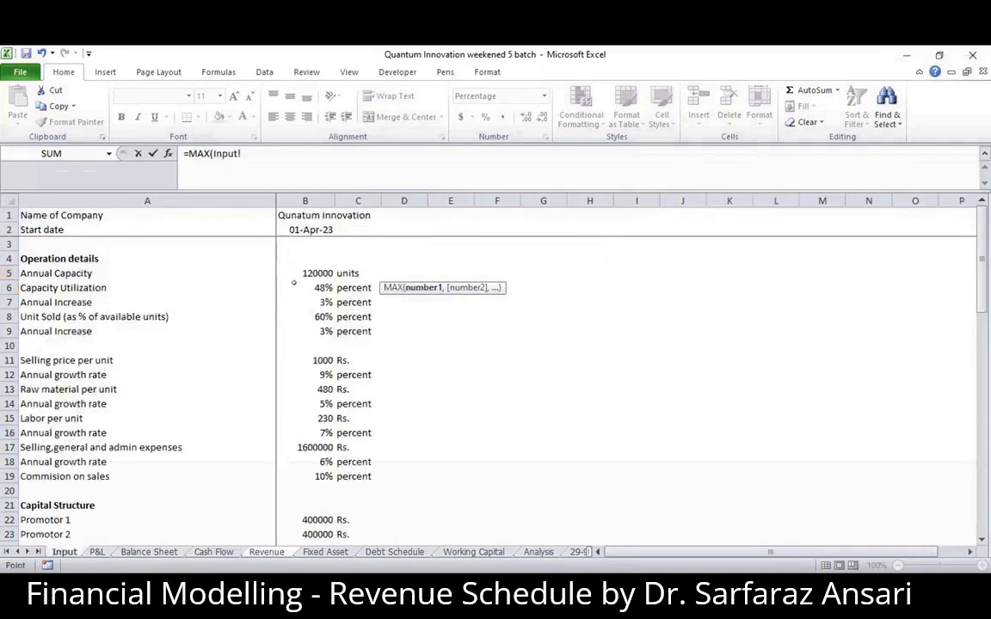
click(314, 286)
key(F4)
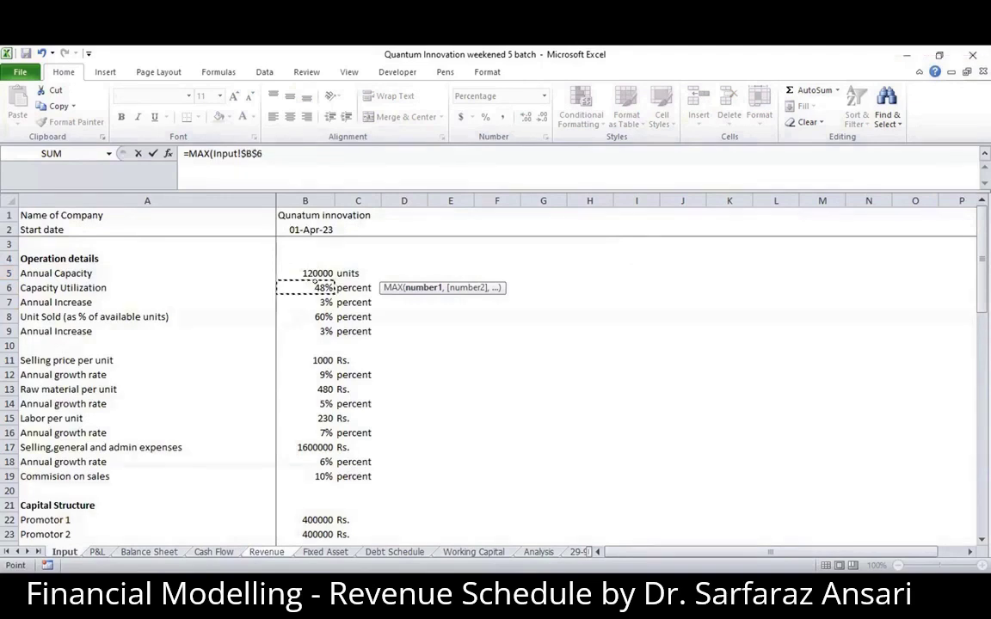
text(,)
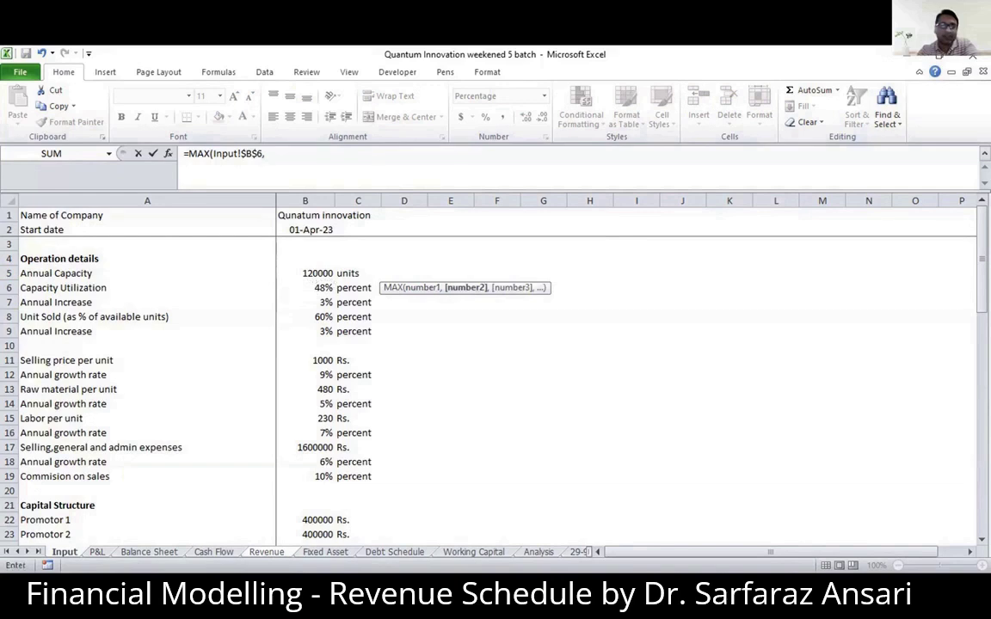
click(267, 551)
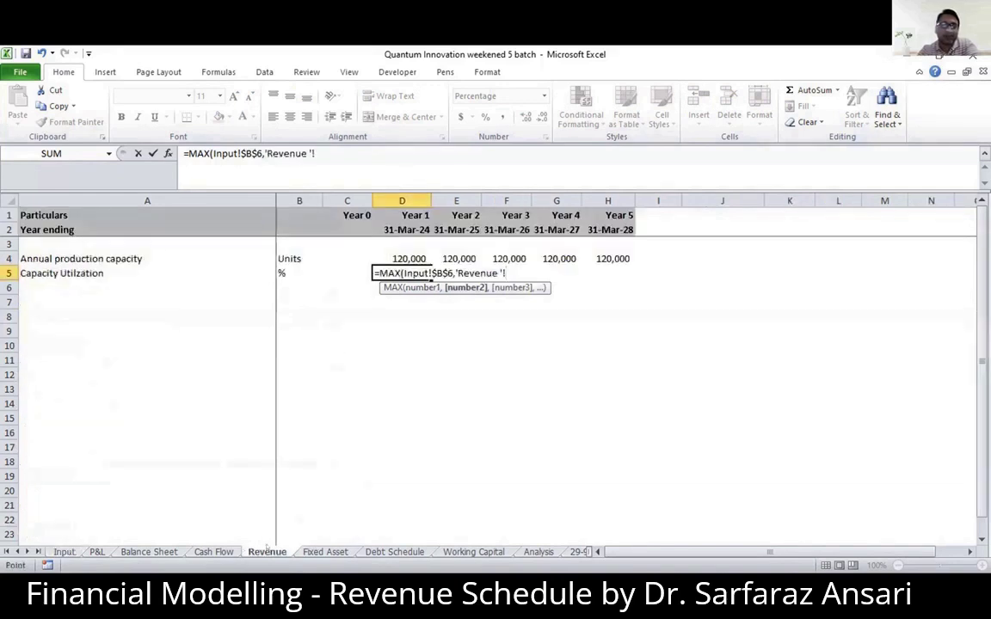
click(352, 270)
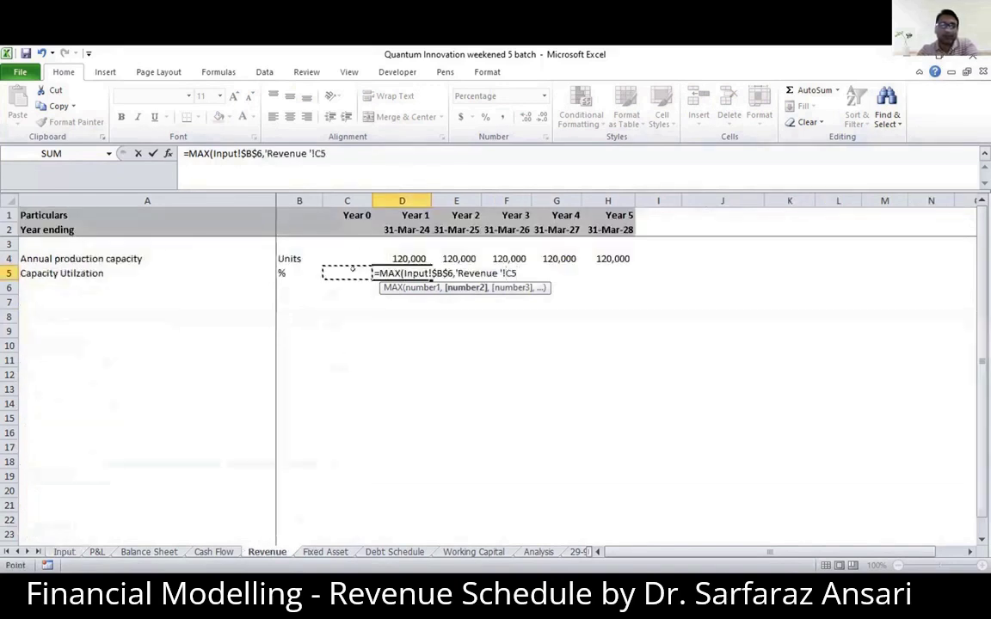
text(+)
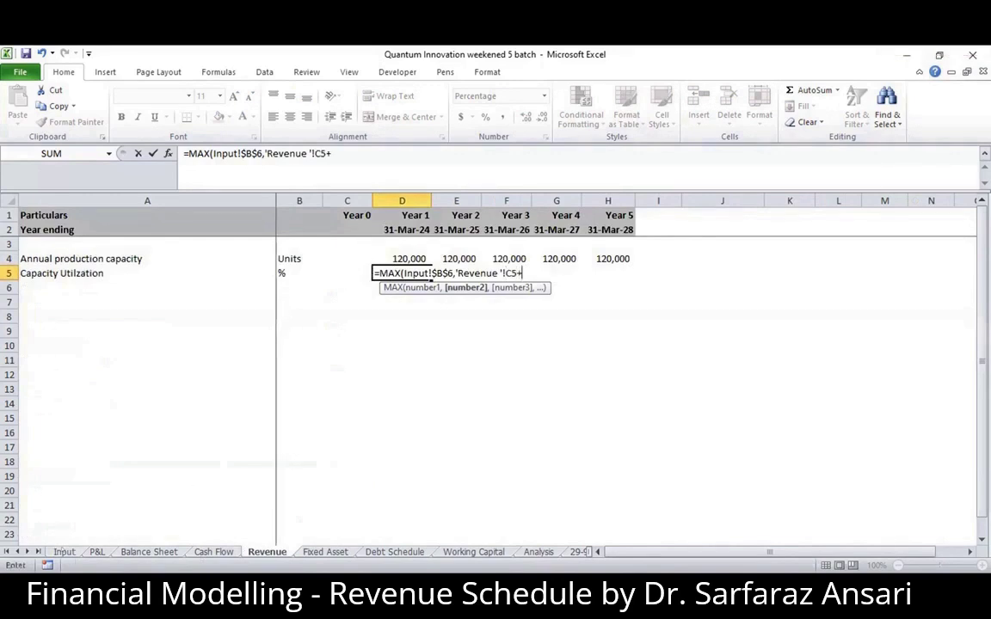
click(62, 551)
click(316, 300)
key(F4)
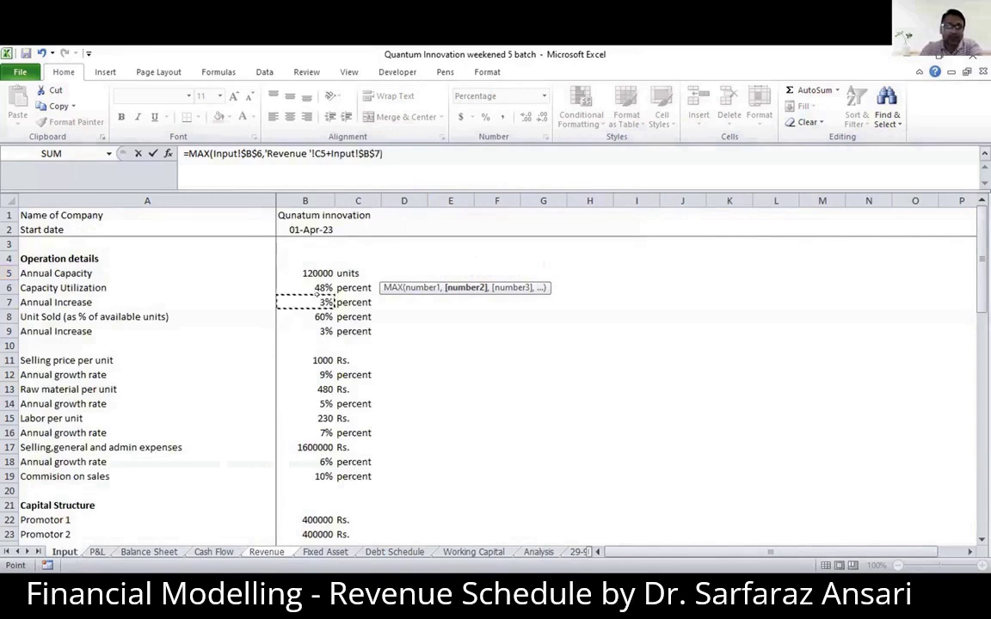
text())
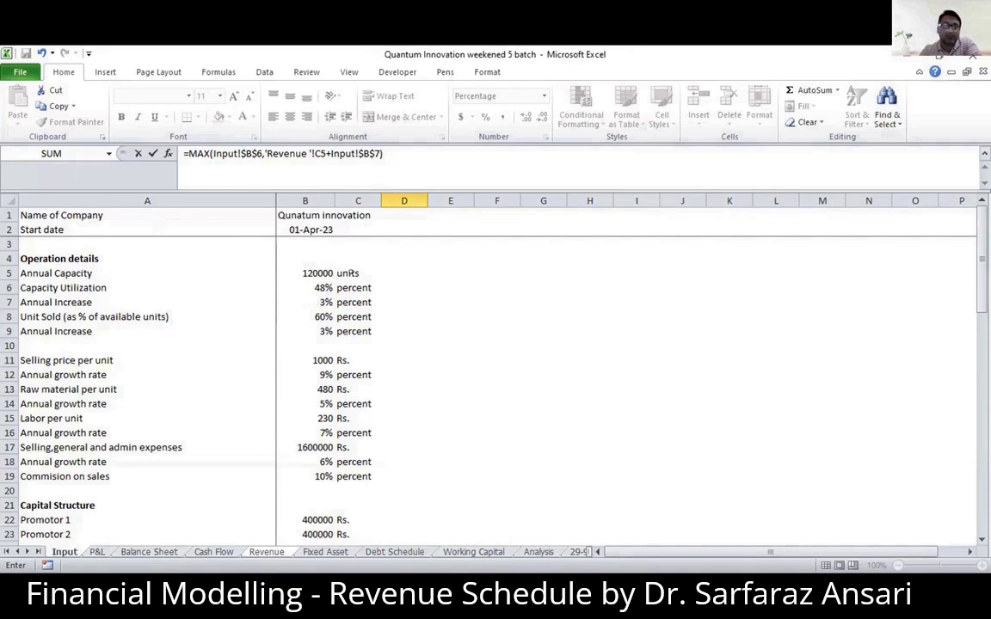
key(Escape)
key(Up)
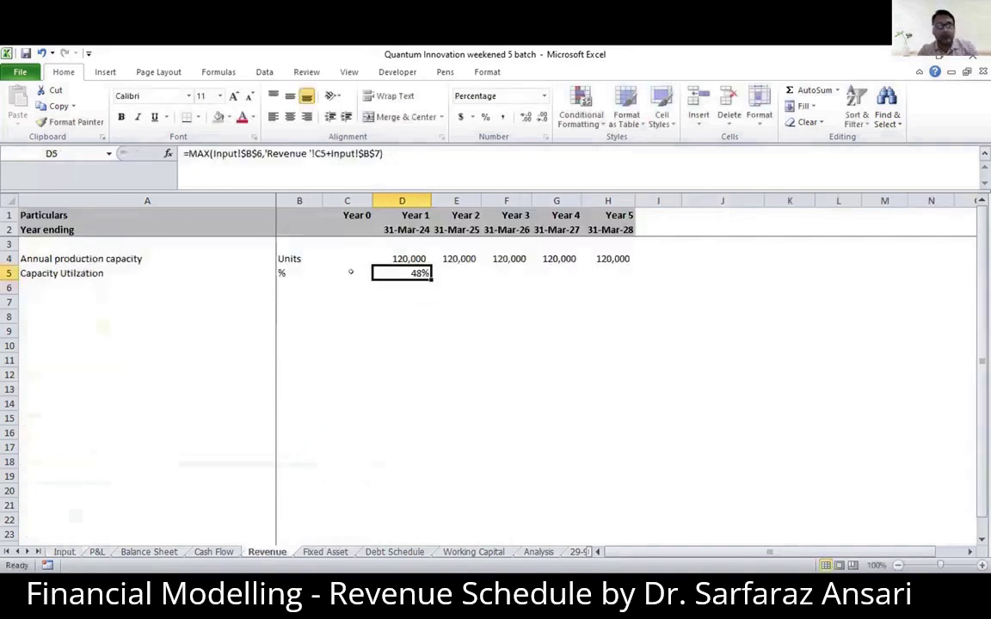
- Copy the Year 1 capacity utilization formula from D5 across to Year 5 in H5
key(ctrl+c)
key(shift+Right)
key(shift+Right)
key(shift+Right)
key(shift+Right)
key(ctrl+v)
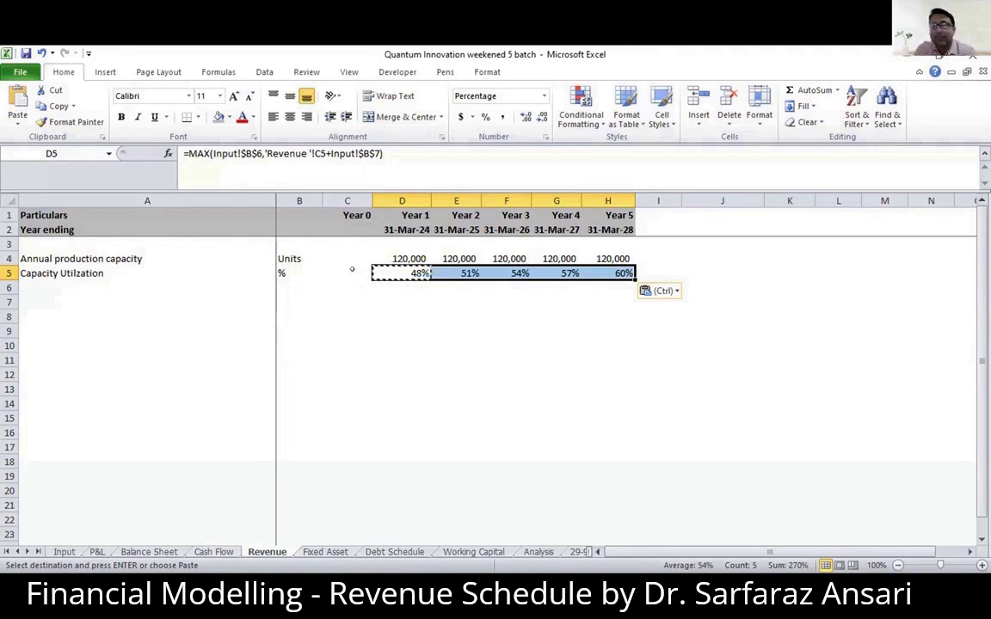
click(406, 329)
click(406, 270)
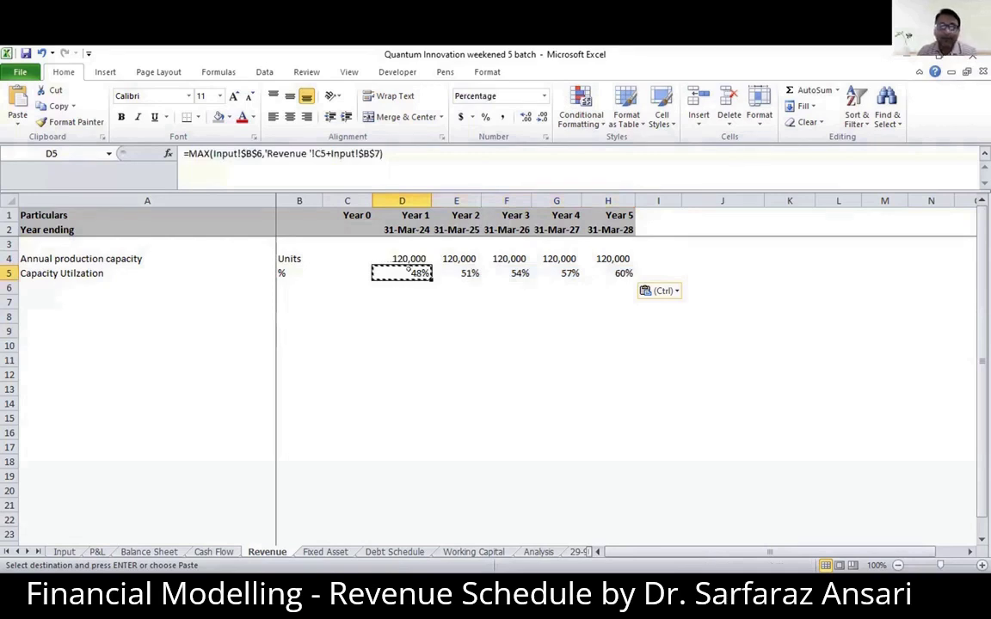
click(398, 328)
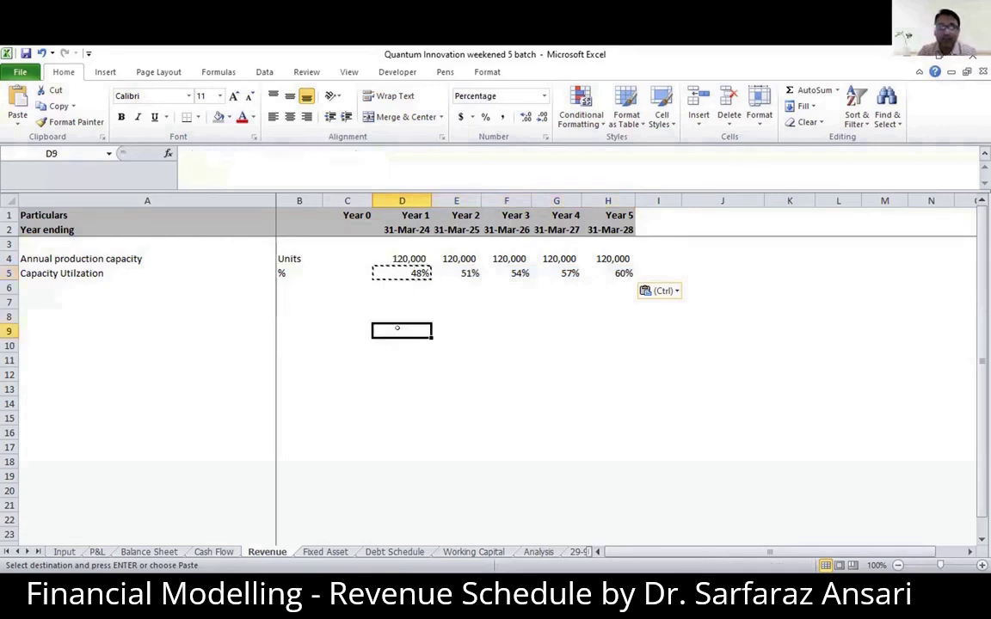
text(480,0)
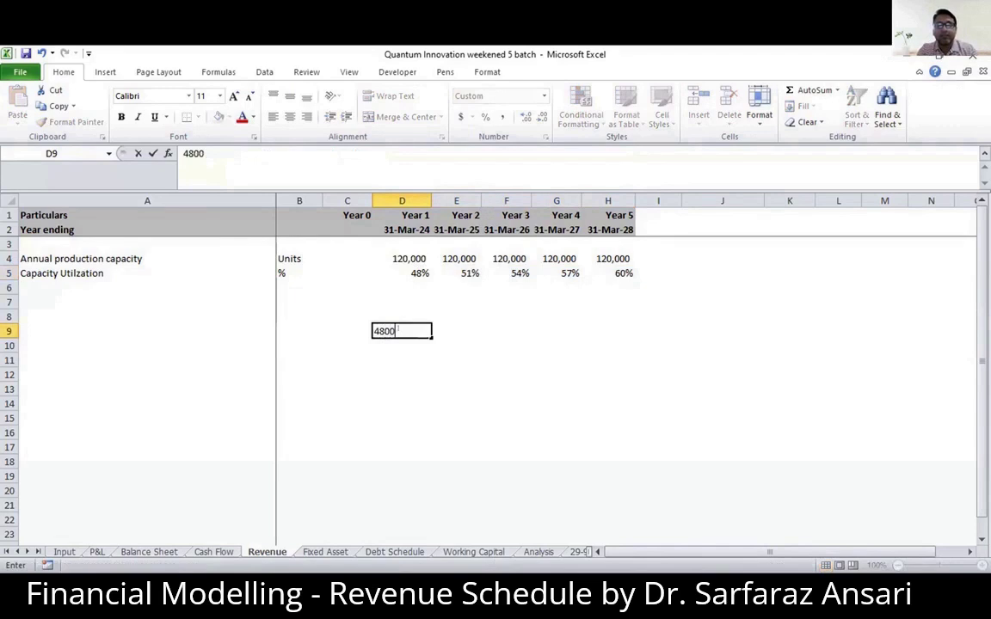
text(00)
key(Return)
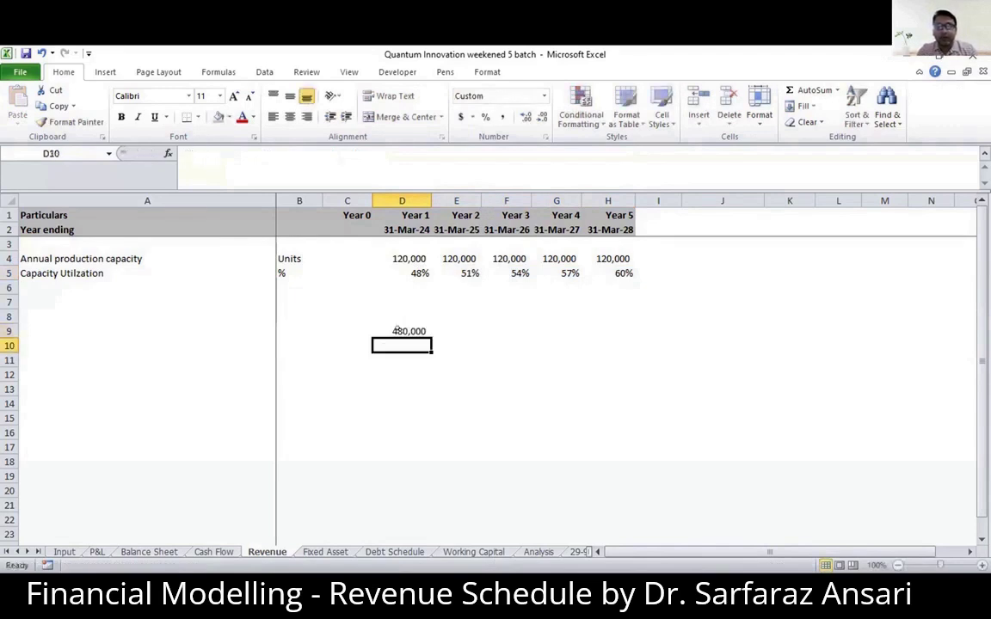
key(Up)
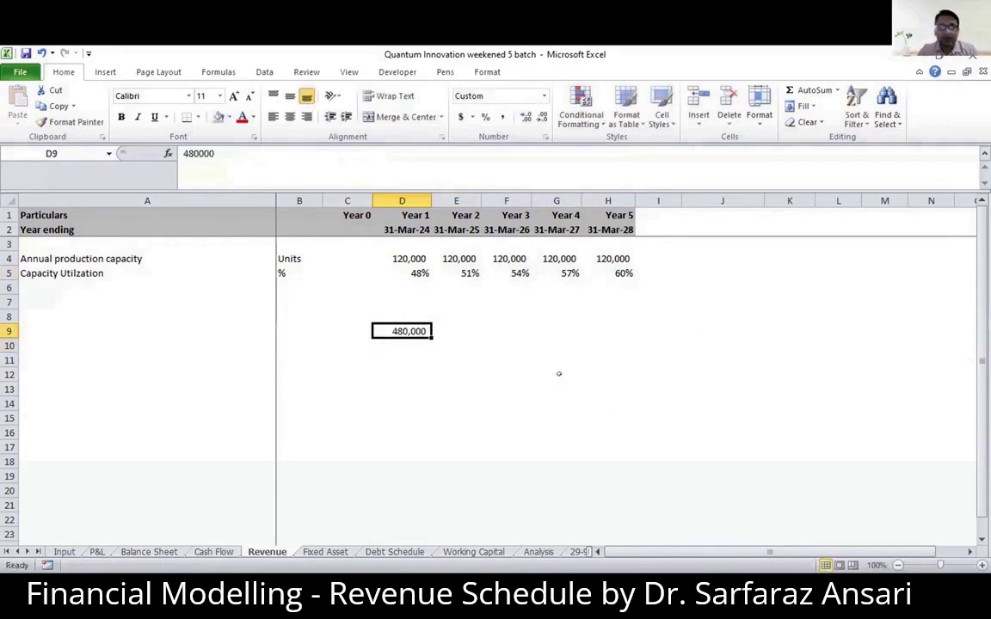
key(Delete)
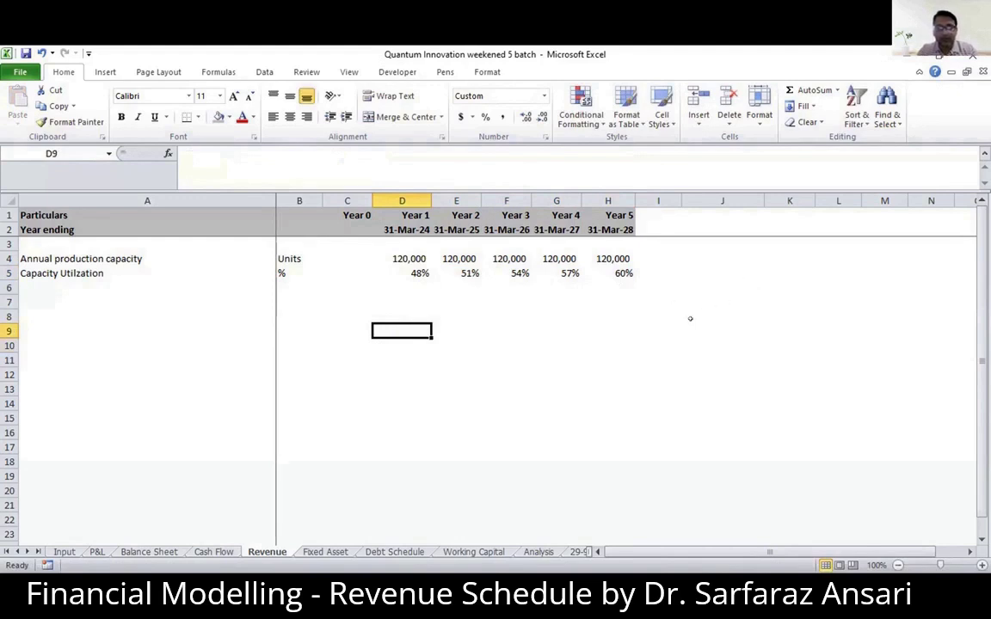
- Write an explanatory note beside the schedule, with 48 in J8 and "Previous Cell + 3" in J9
click(686, 317)
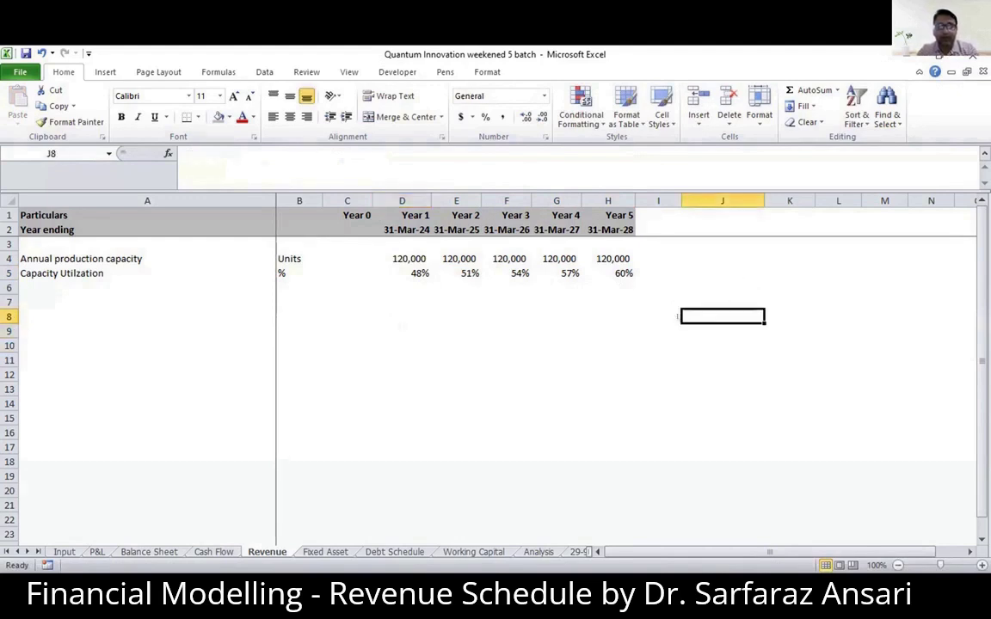
text(48)
key(Return)
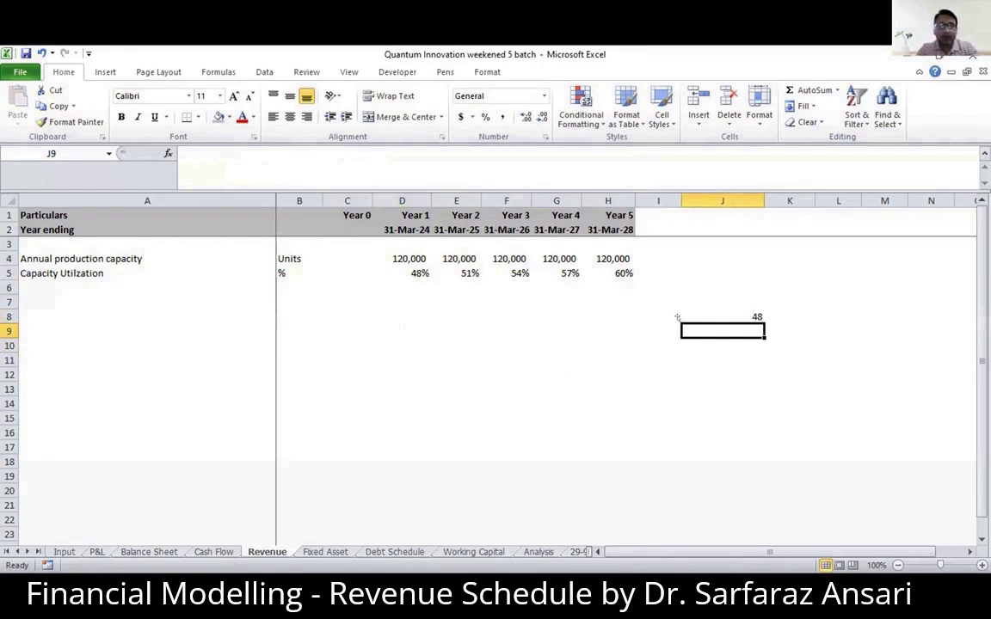
text($8)
key(BackSpace)
key(BackSpace)
text(Previo)
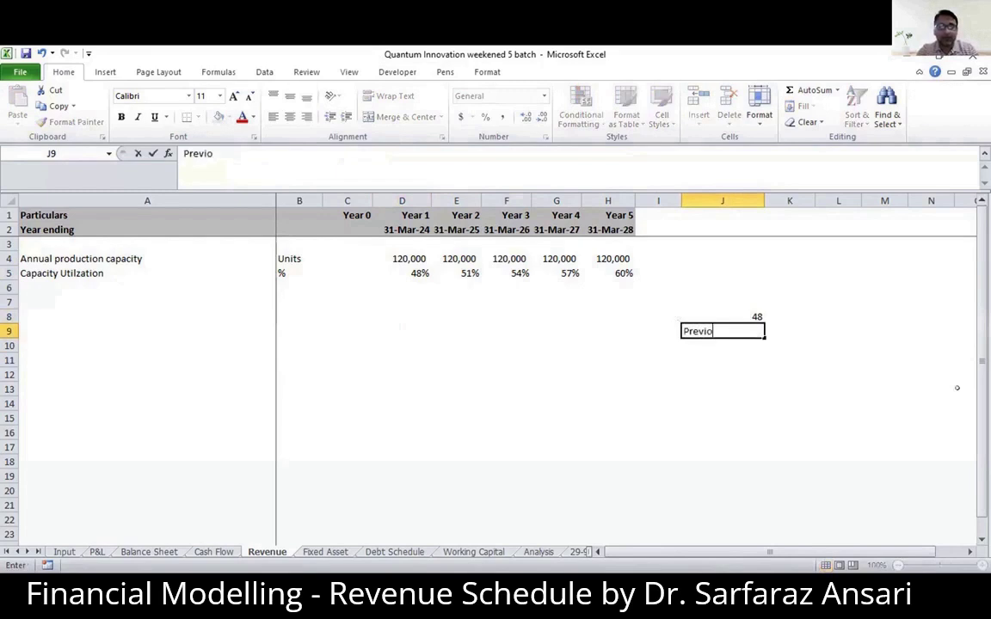
text(us Cell )
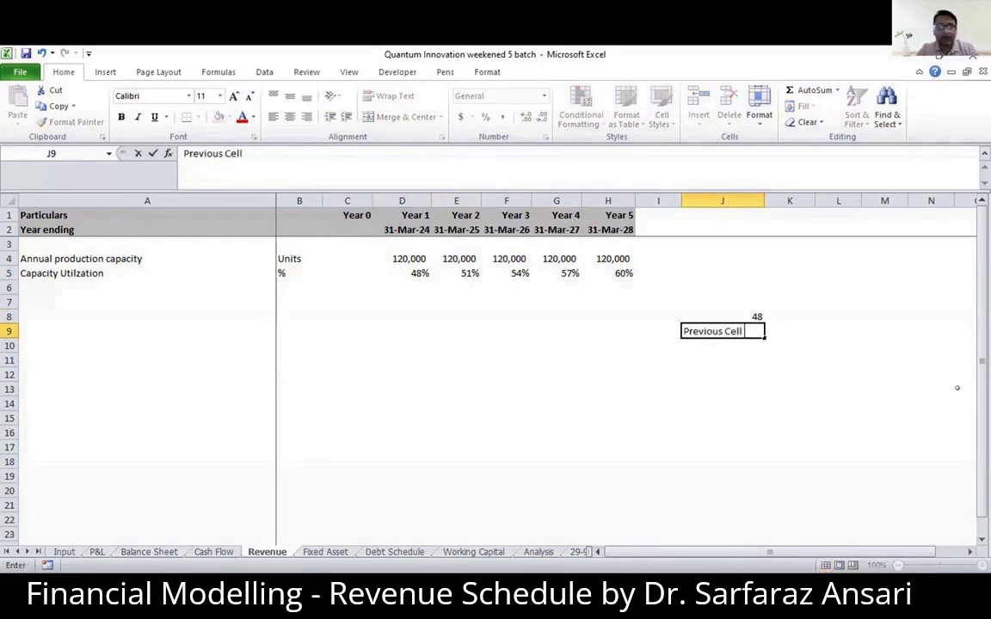
text(+ 48)
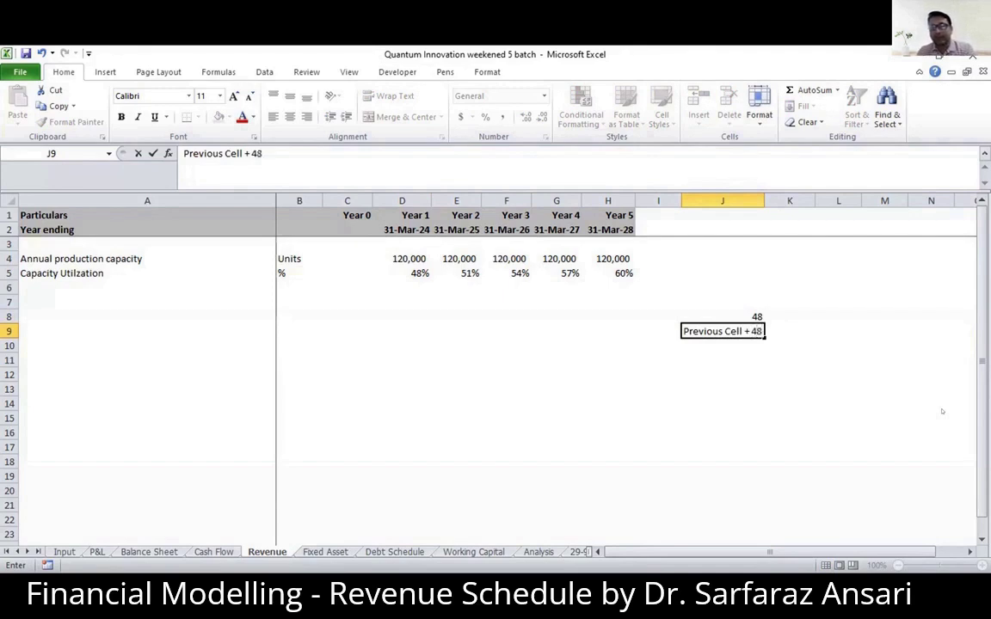
key(BackSpace)
key(BackSpace)
text(3)
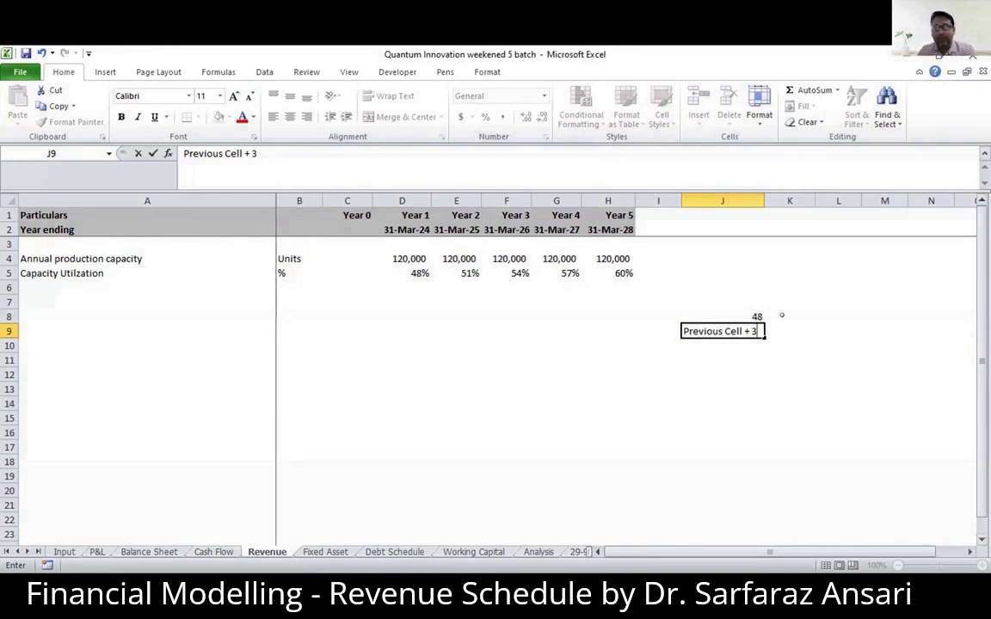
click(733, 309)
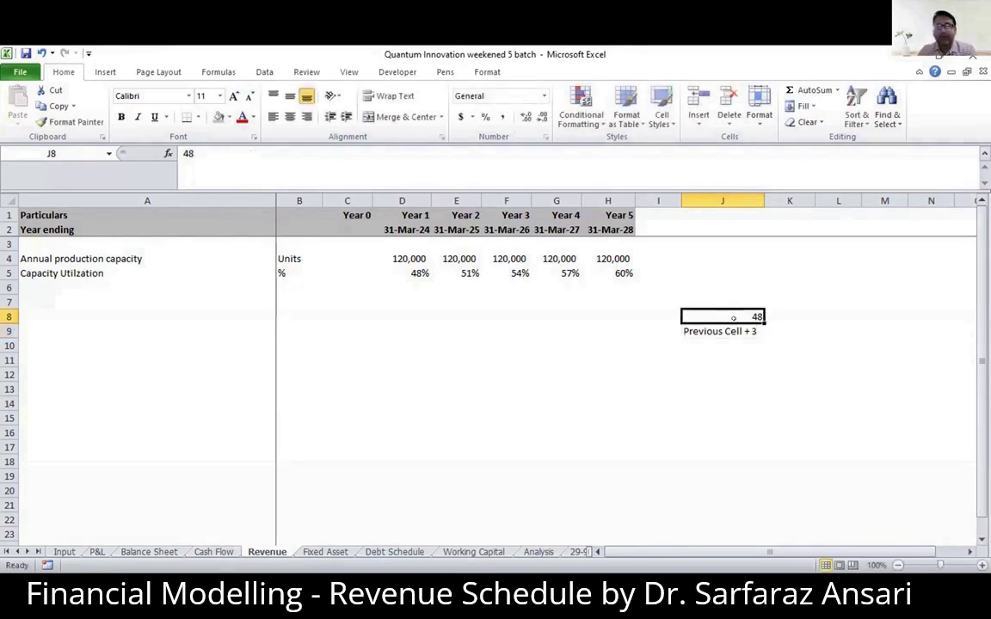
- Set the capacity utilization's annual increase in B7 of the Input sheet to 5% and return to the Revenue sheet
click(733, 330)
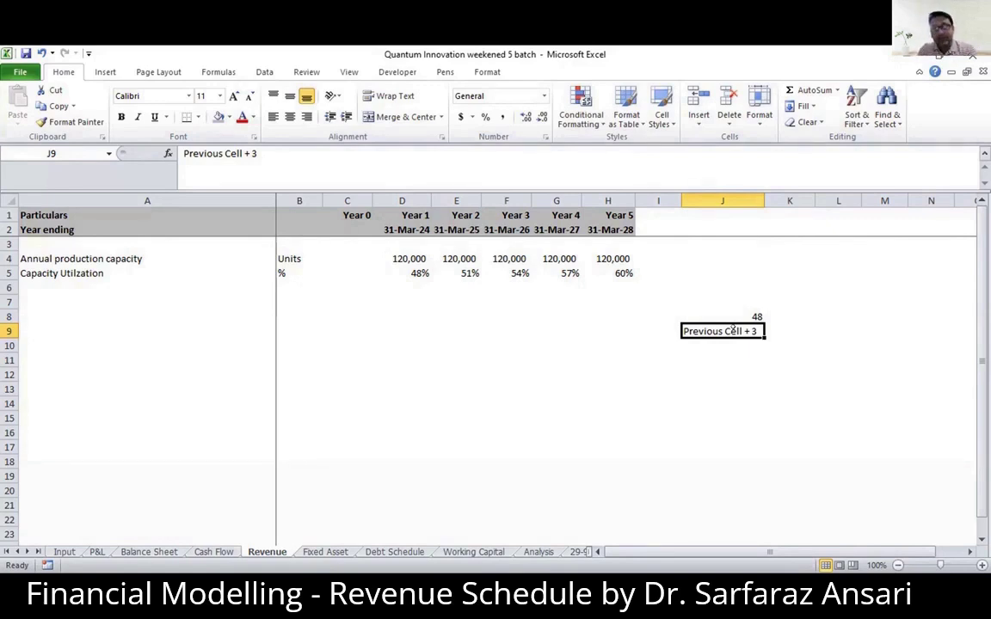
click(64, 551)
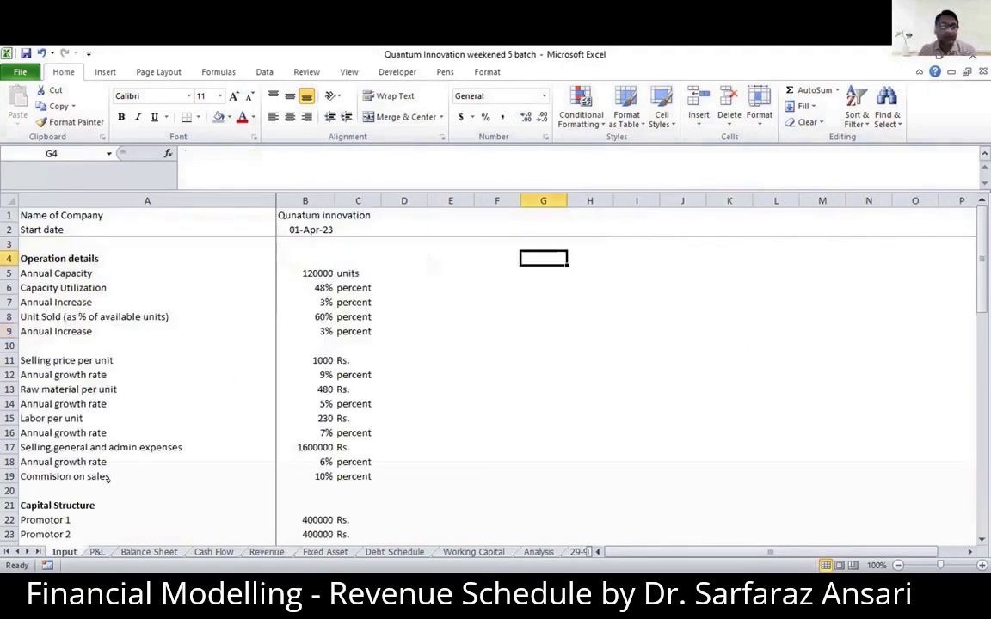
click(310, 302)
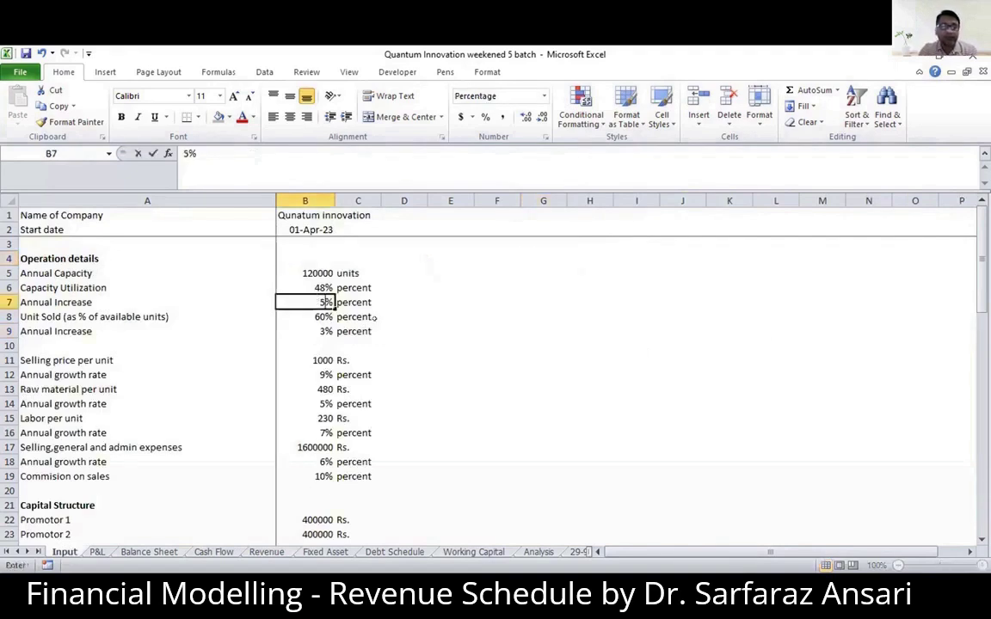
text(5)
click(455, 293)
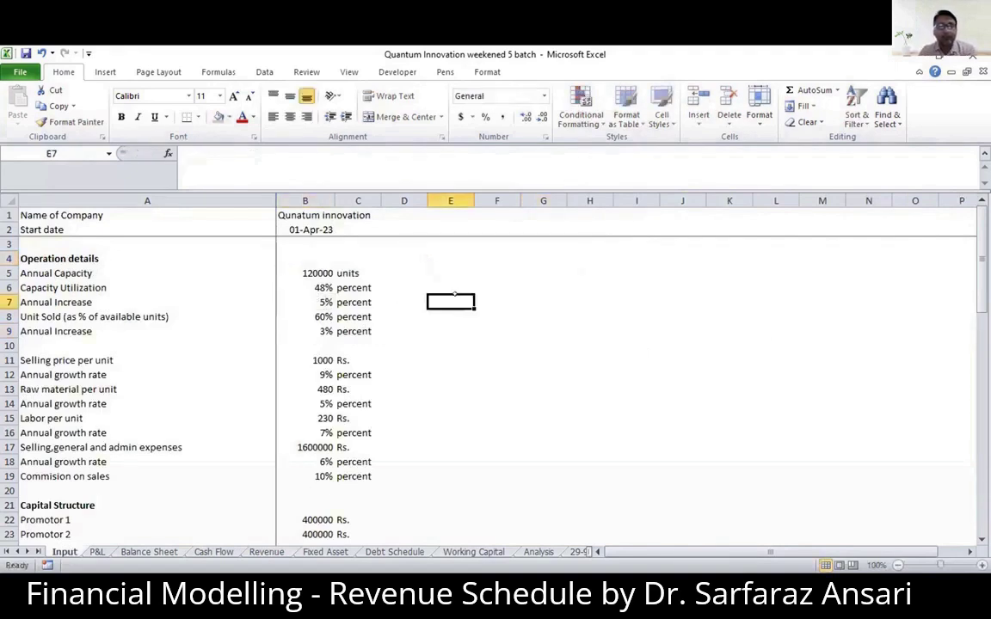
click(267, 552)
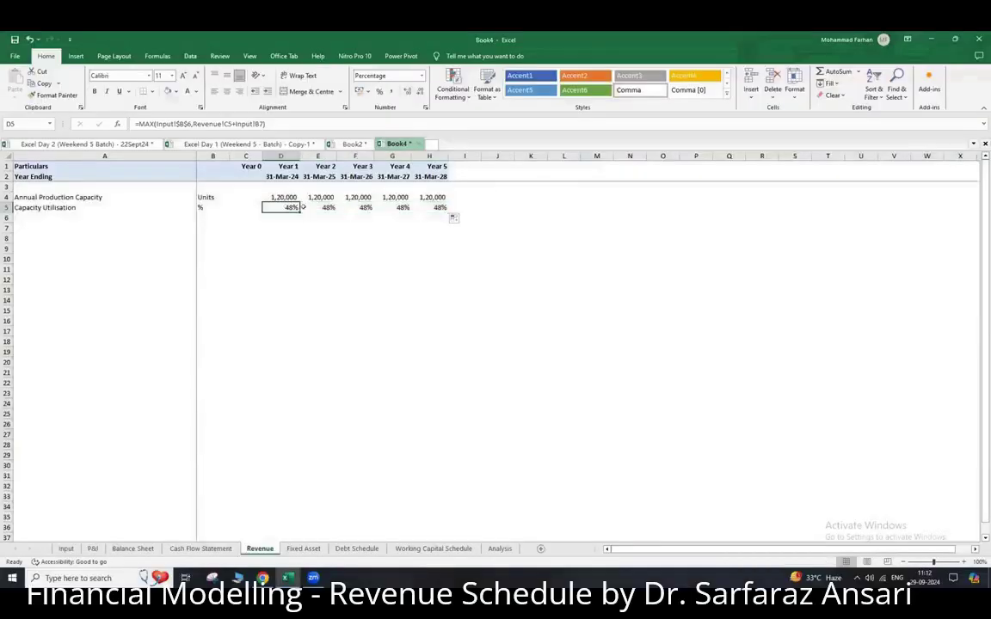
- In Book4, undo the Revenue sheet's capacity utilisation entries and re-enter D5 as =MAX(Input!$B$6,Revenue!C5+Input!B7)
key(ctrl+z)
key(ctrl+z)
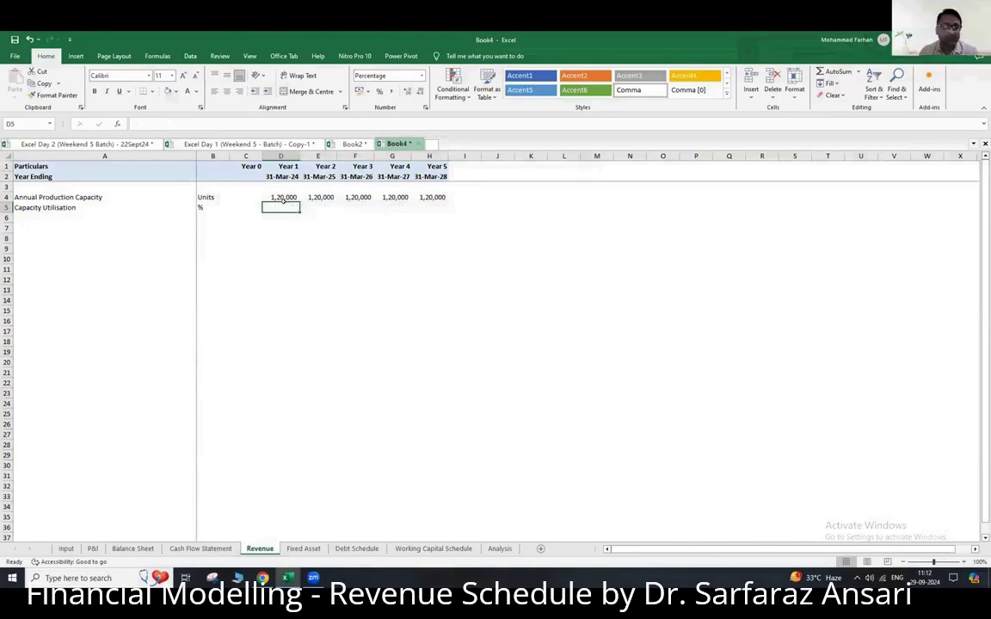
text(=ma)
key(Down)
key(Tab)
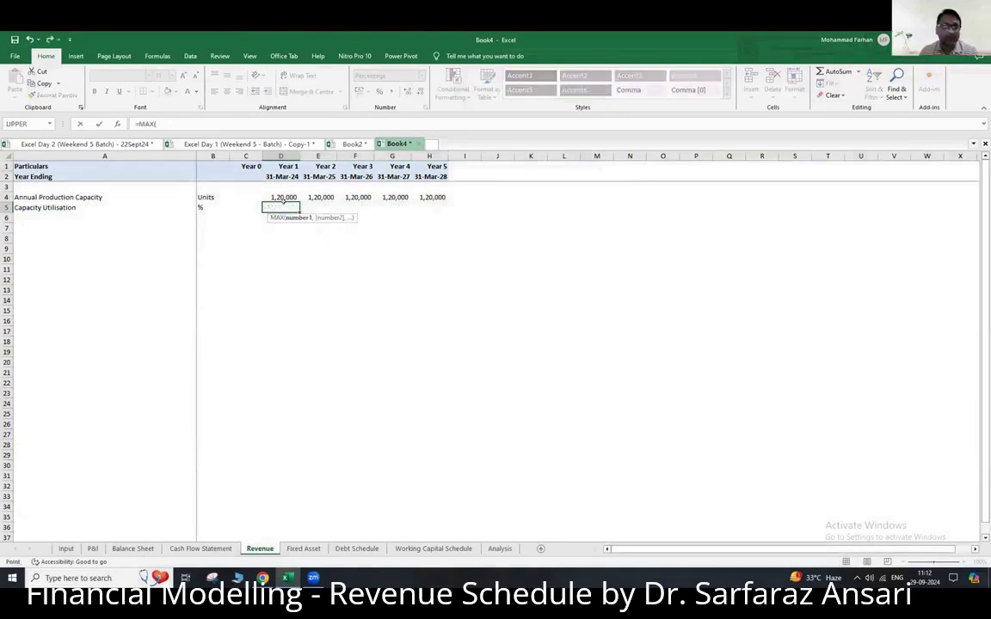
click(65, 548)
click(231, 218)
key(F4)
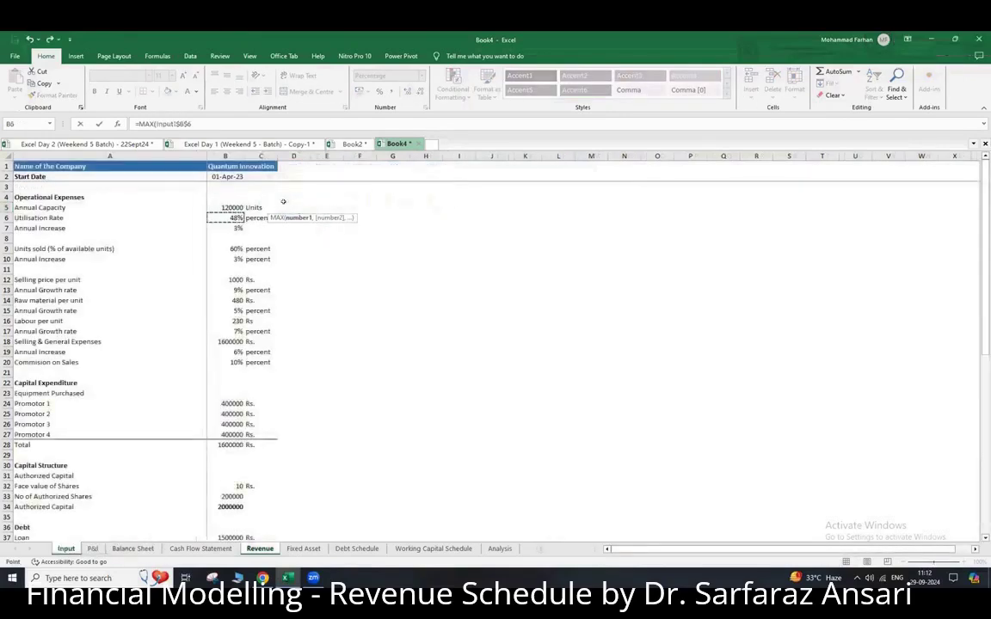
text(,)
click(259, 547)
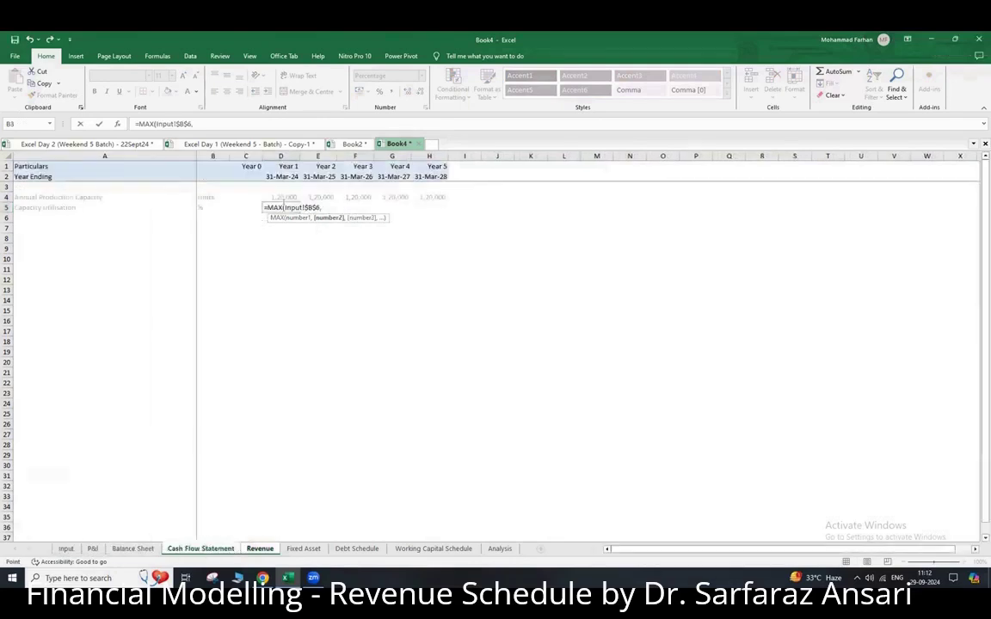
click(245, 208)
text(+)
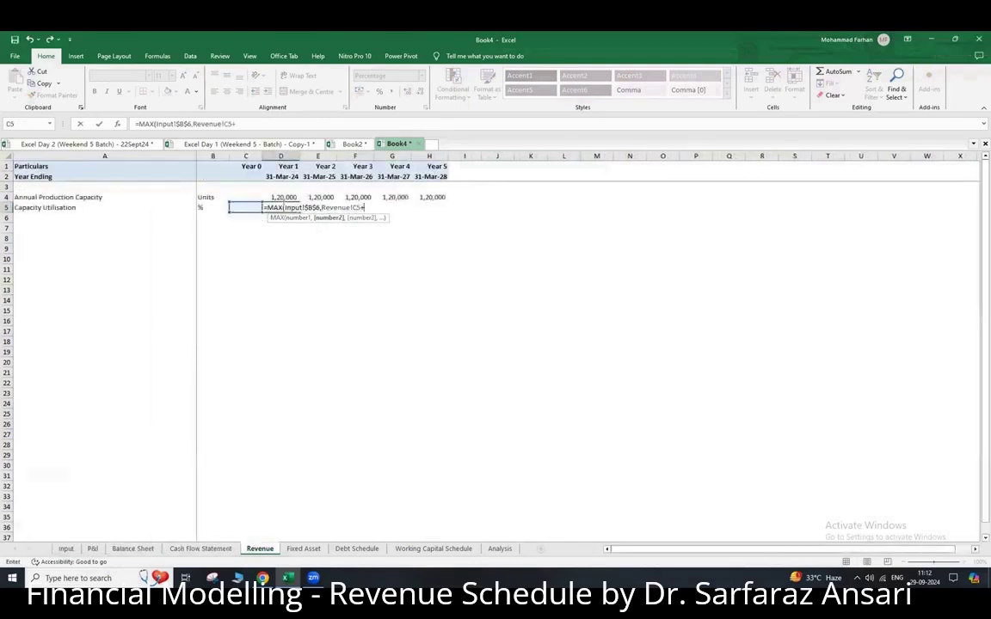
click(65, 548)
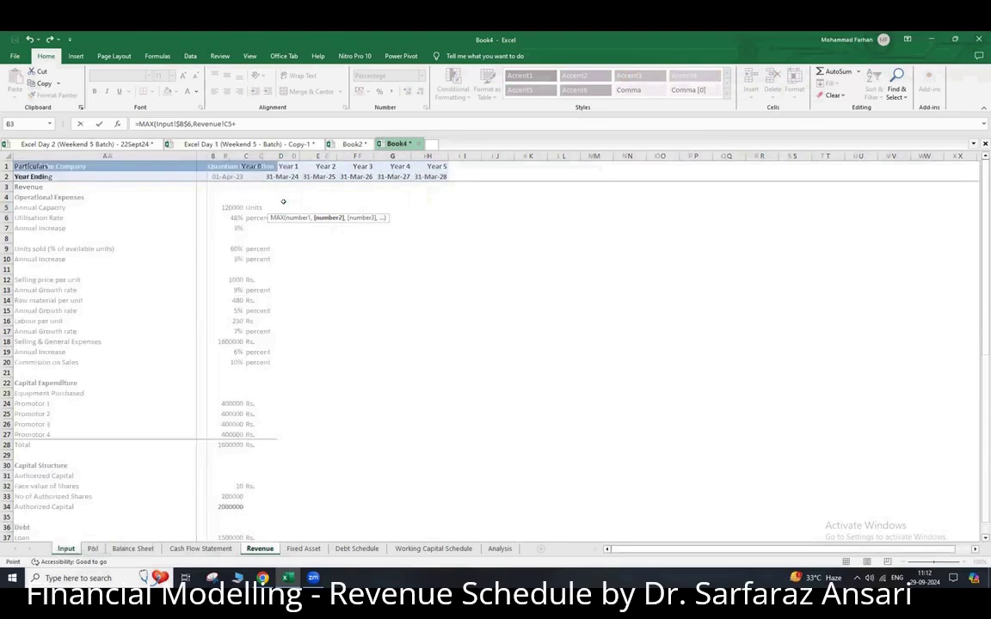
click(225, 208)
key(Down)
key(Down)
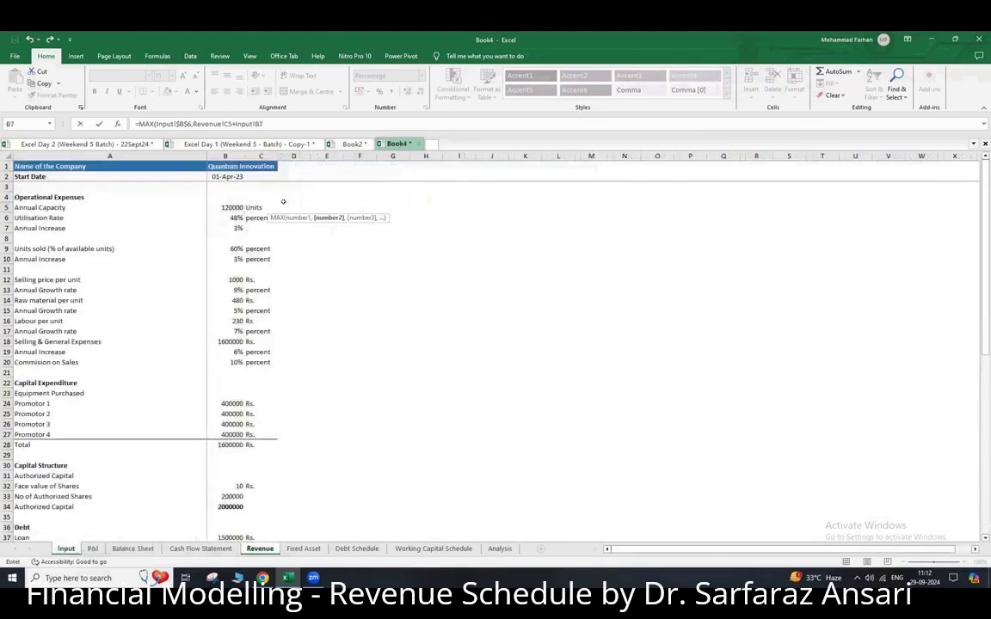
text())
key(Return)
- Copy the Year 1 capacity utilisation formula from D5 across to Year 5 in H5
click(284, 208)
key(ctrl+c)
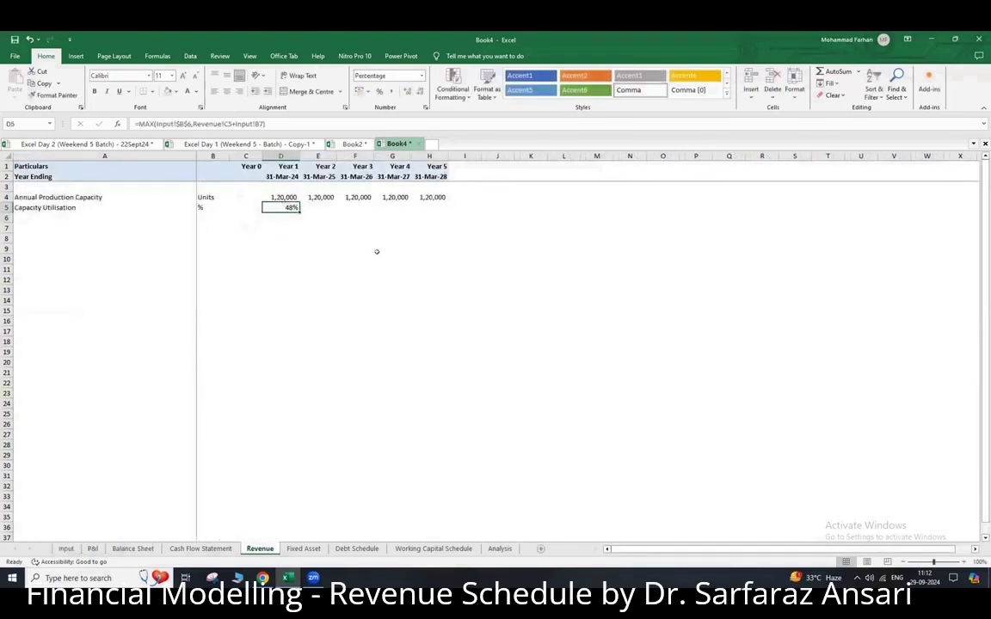
key(shift+Right)
key(shift+Right)
key(shift+Right)
key(shift+Right)
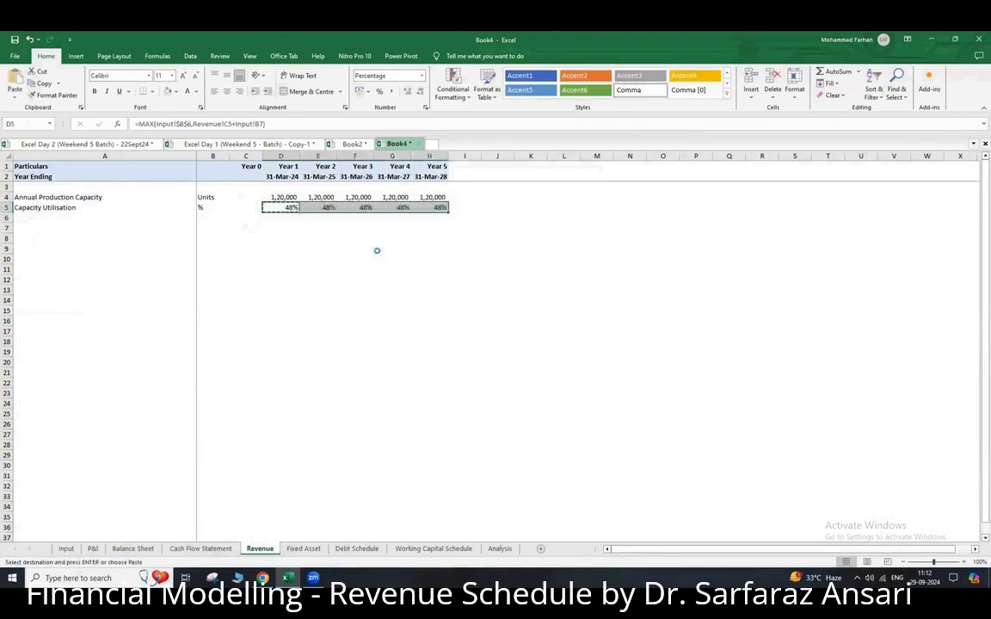
key(ctrl+v)
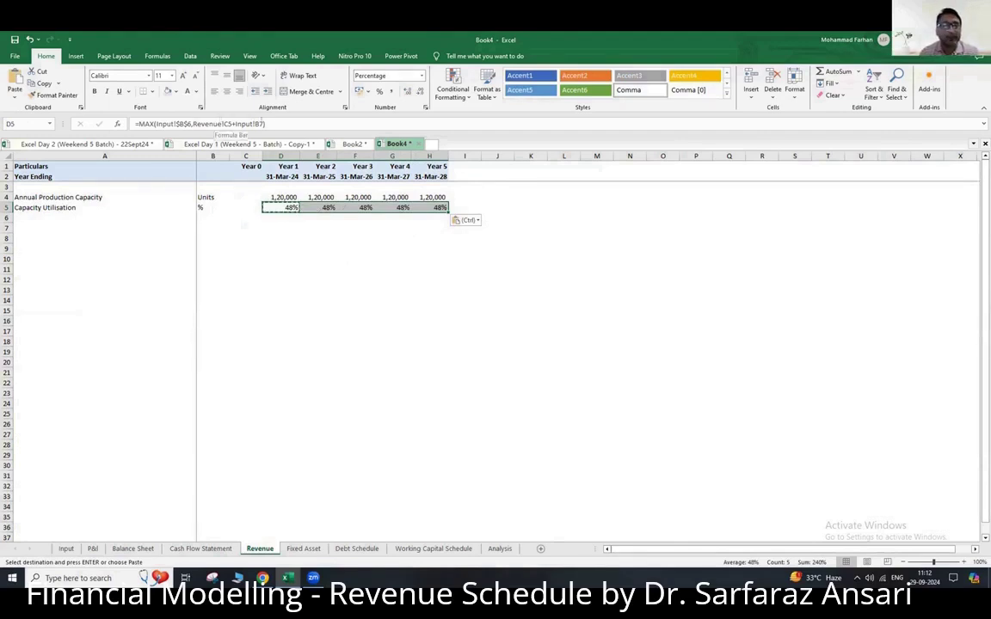
- Make the annual increase reference in D5 absolute as Input!$B$7 and recopy the formula across to H5
click(180, 122)
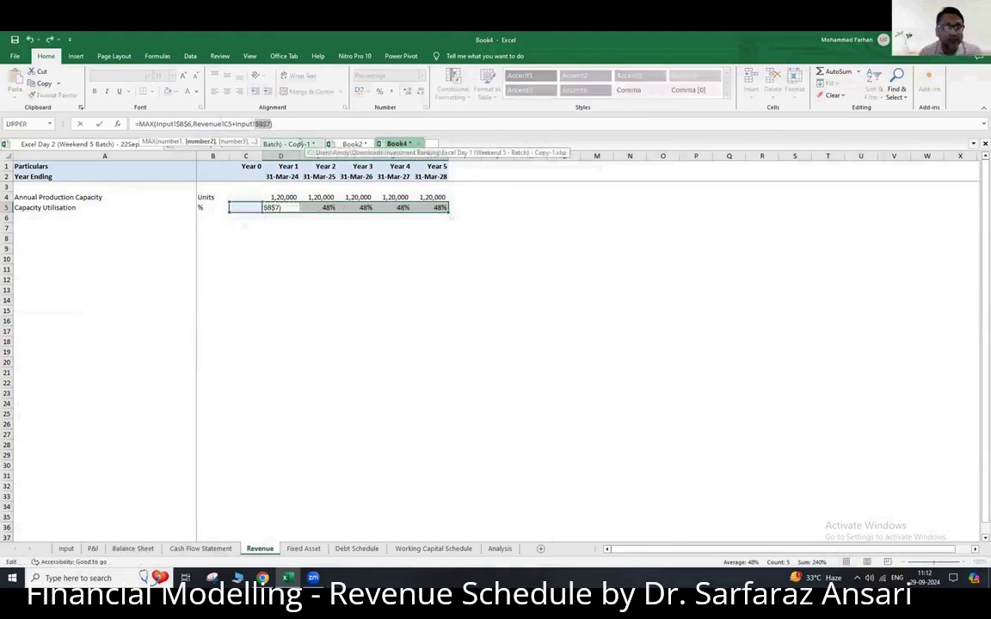
key(Return)
key(Left)
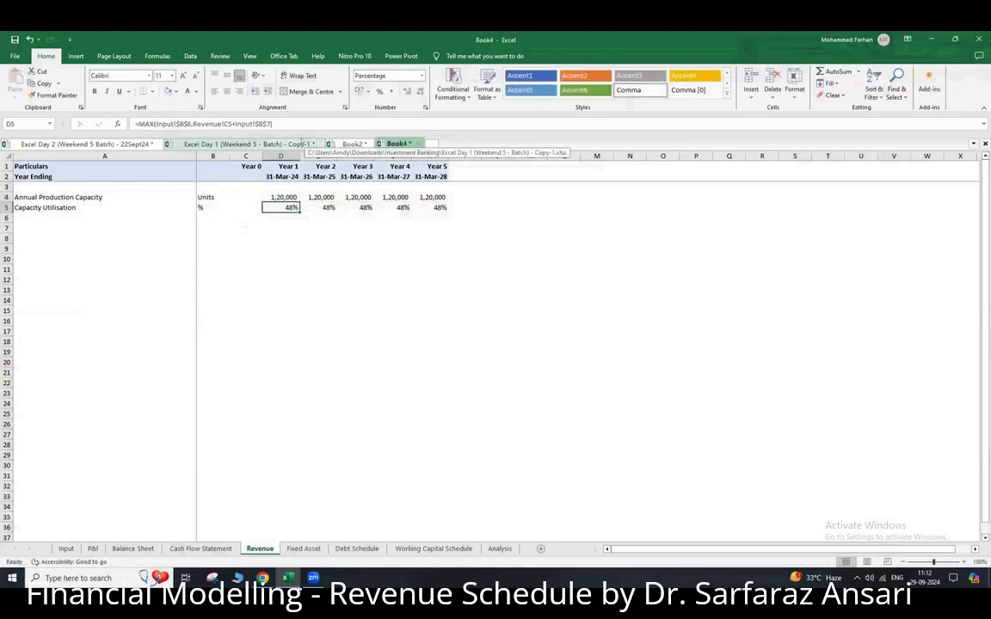
key(ctrl+c)
key(shift+Right)
key(shift+Right)
key(shift+Right)
key(shift+Right)
key(ctrl+v)
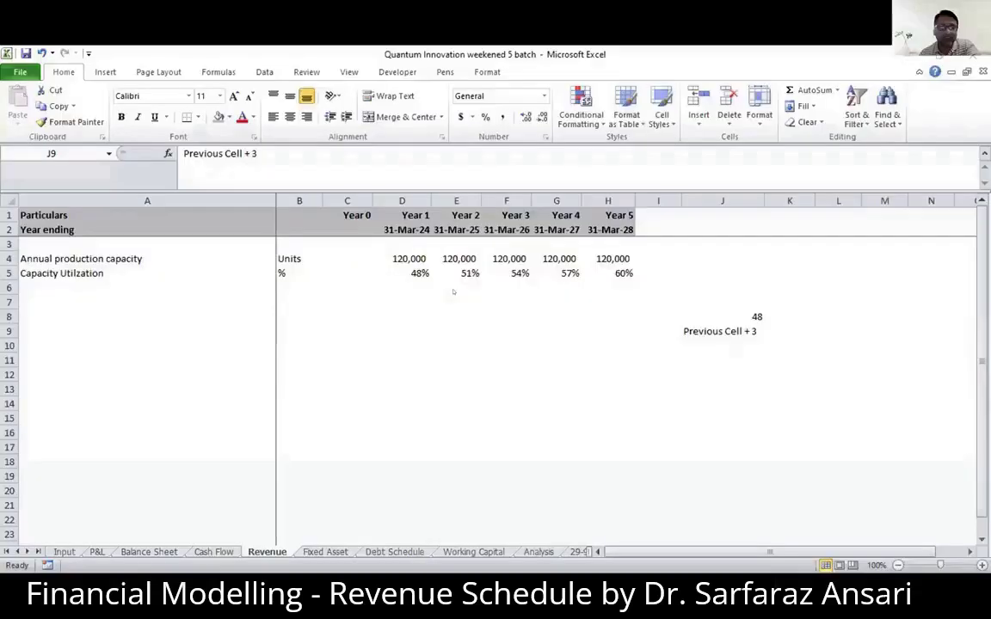
- Delete the explanatory note in J8:J9 of the Quantum Innovation workbook's Revenue sheet
click(446, 284)
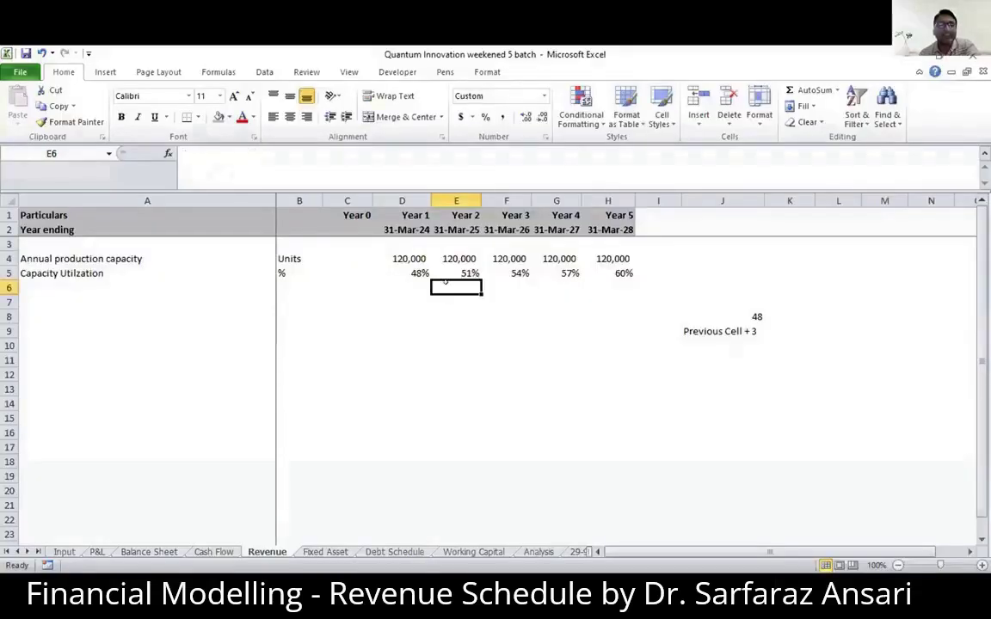
drag(691, 315, 698, 328)
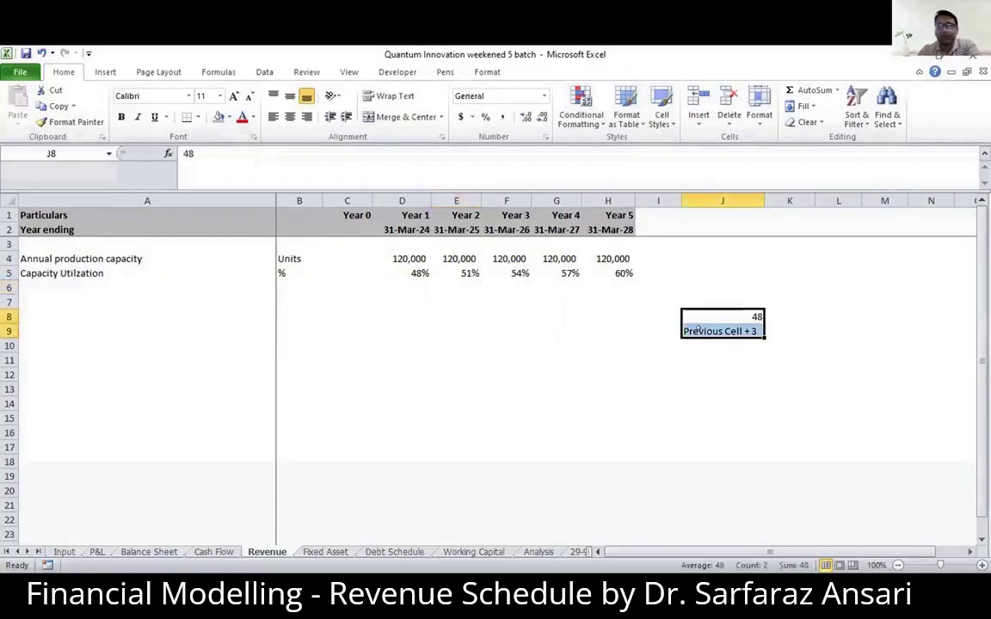
key(Delete)
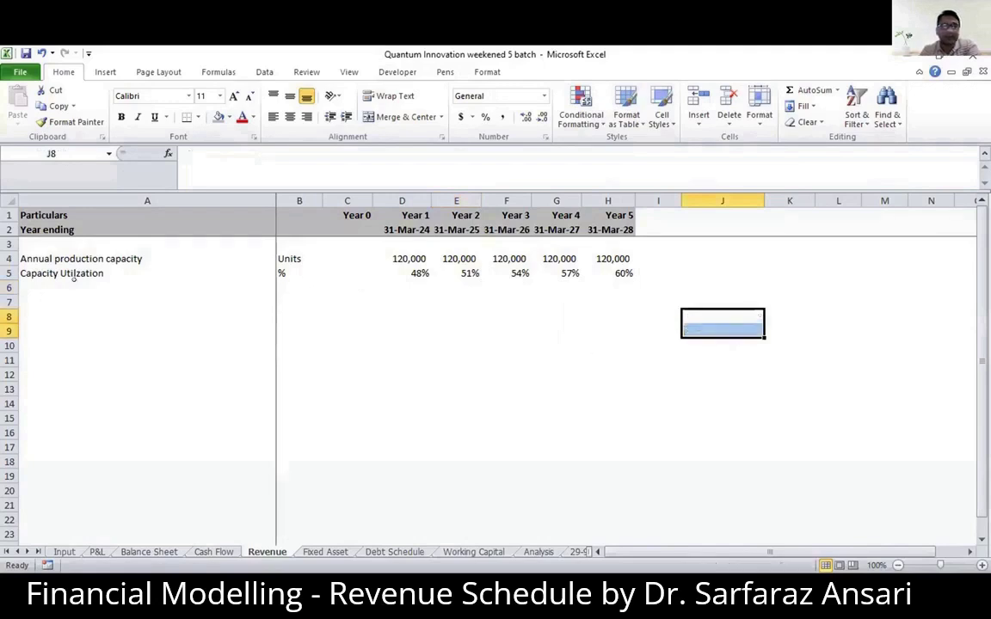
- Add a top border across A6:H6 and label the row "Total Production" in A6
click(74, 289)
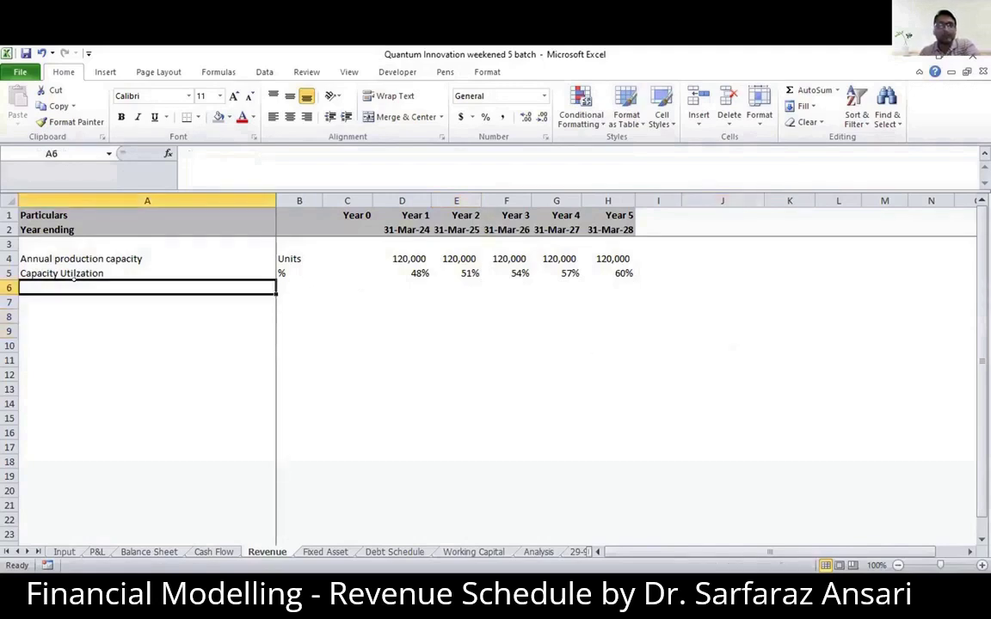
drag(74, 289, 619, 289)
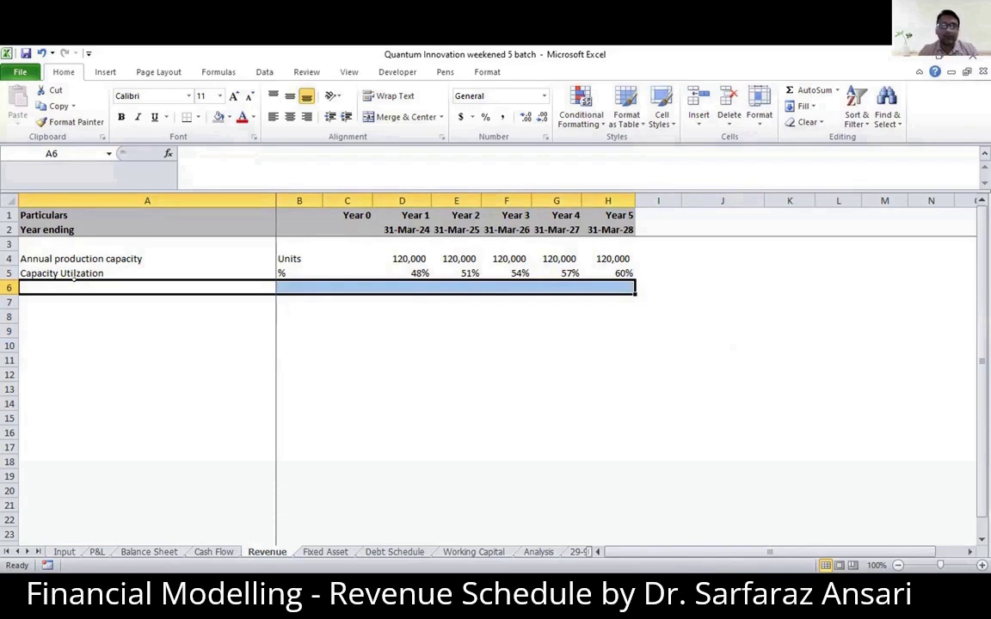
key(Down)
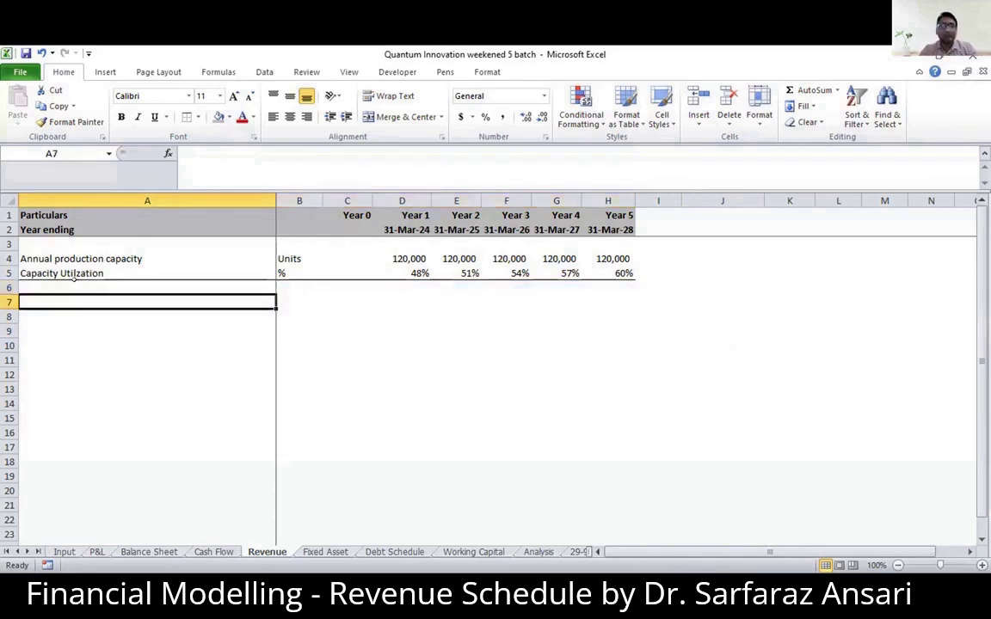
key(Up)
text(Total )
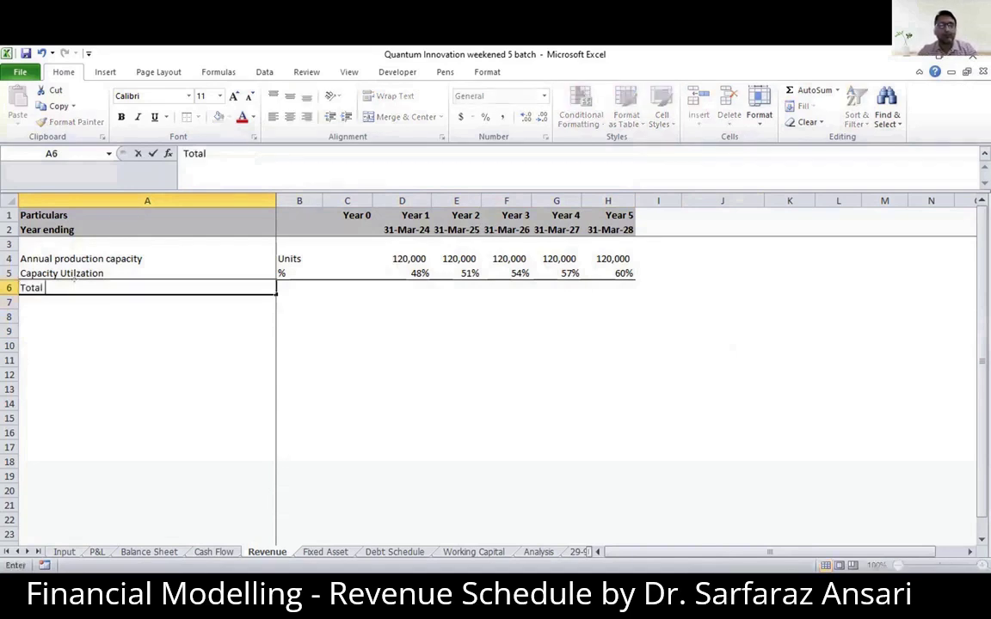
text(Production)
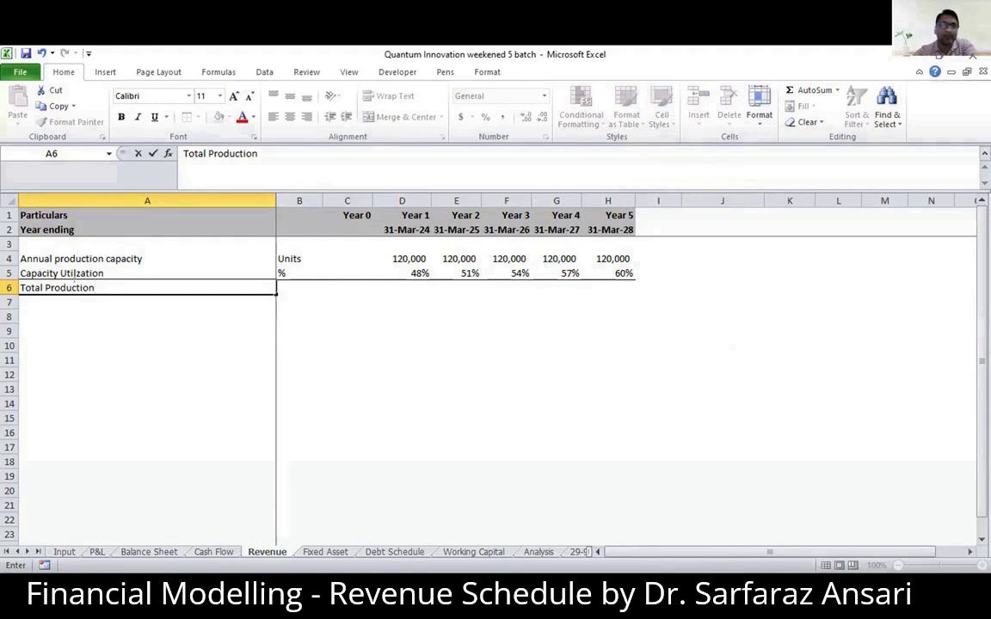
- Calculate Year 1 total production in D6 with the formula =D4*D5
key(Right)
key(Right)
key(Right)
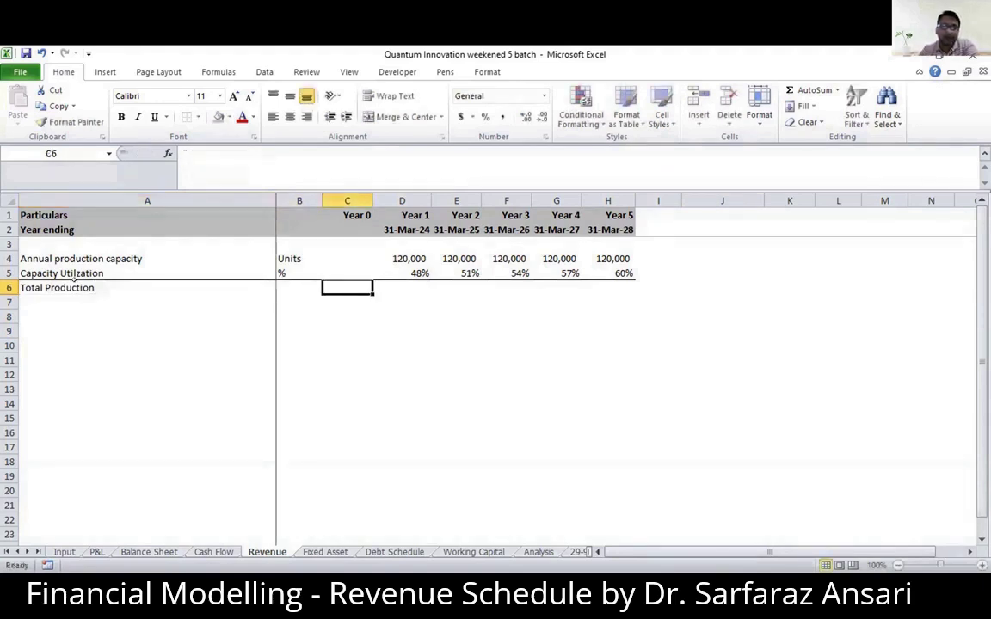
text(=)
key(Up)
key(Up)
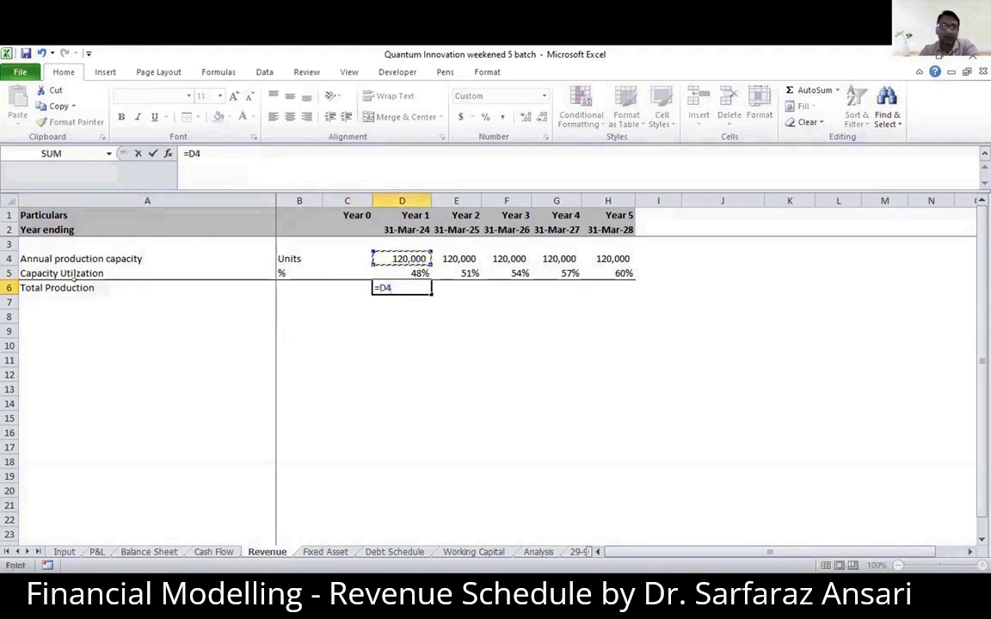
text(*)
key(Up)
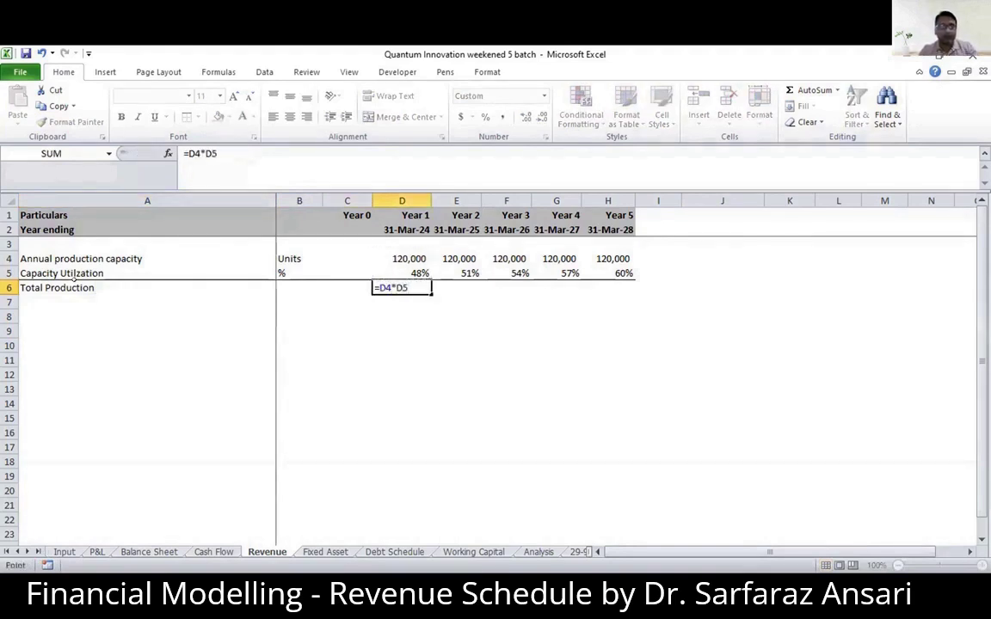
key(ctrl+Return)
- Copy the total production formula from D6 across to Year 5 in H6
key(ctrl+c)
key(shift+Right)
key(shift+Right)
key(shift+Right)
key(shift+Right)
key(ctrl+v)
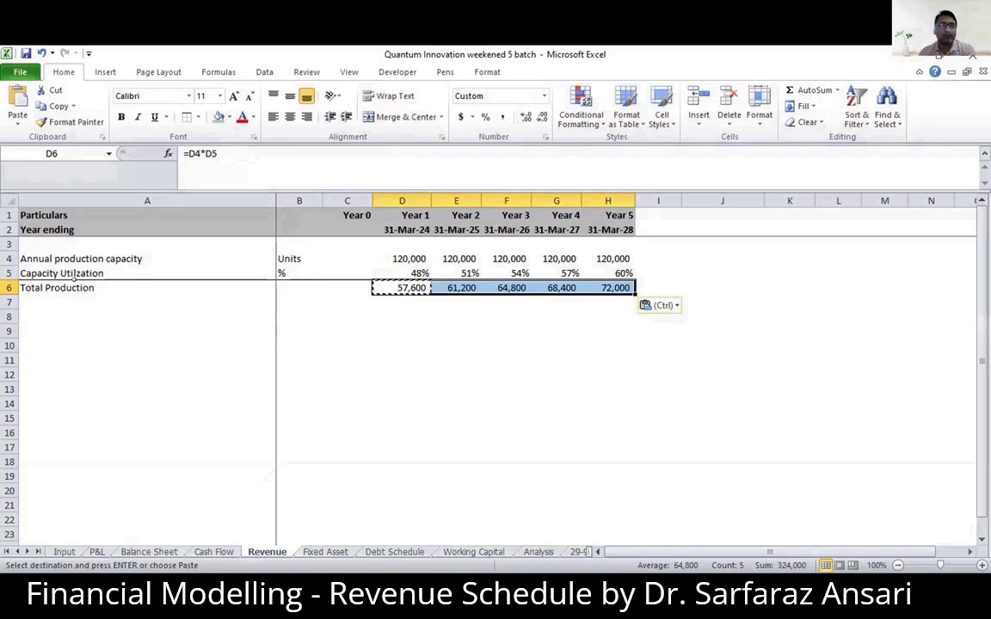
- Label row 8 "Unit Sold( as % of available units)" in A8 and enter % as its unit in B8
key(Down)
key(Down)
key(Left)
key(Left)
key(Left)
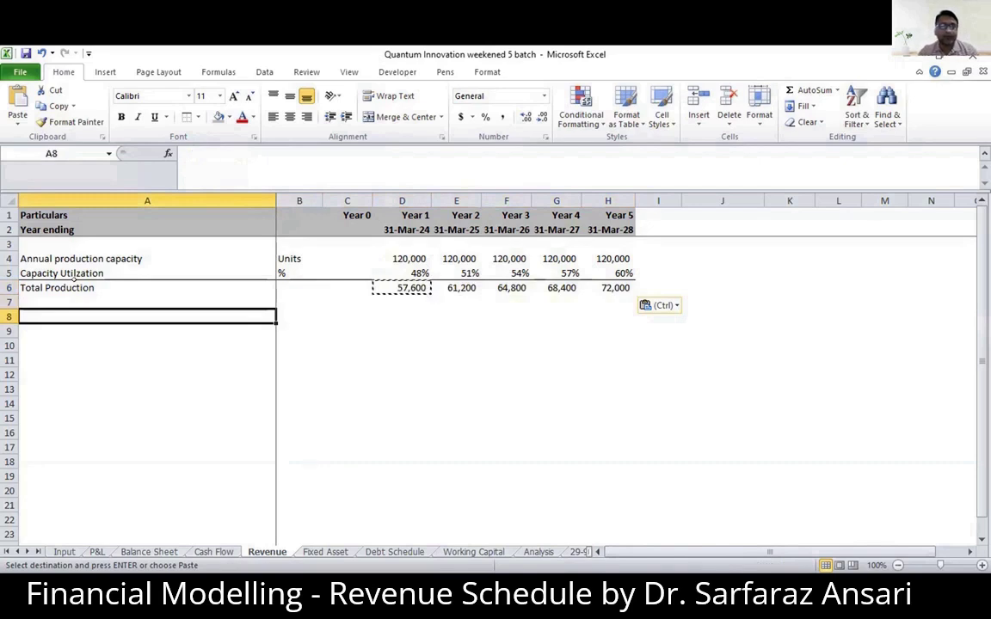
text(Unit Sold)
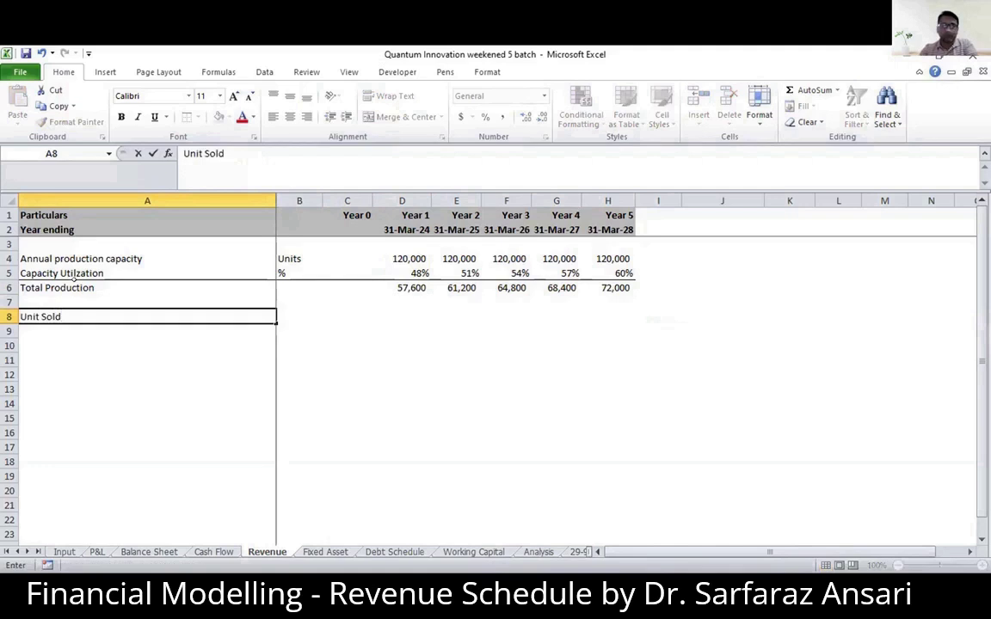
text(( as)
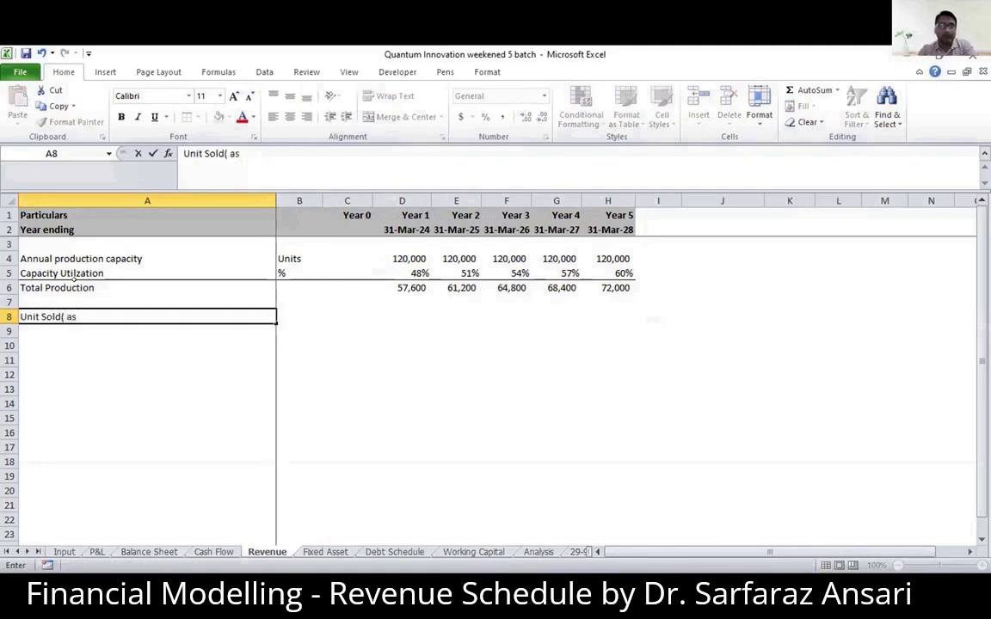
text( % of a)
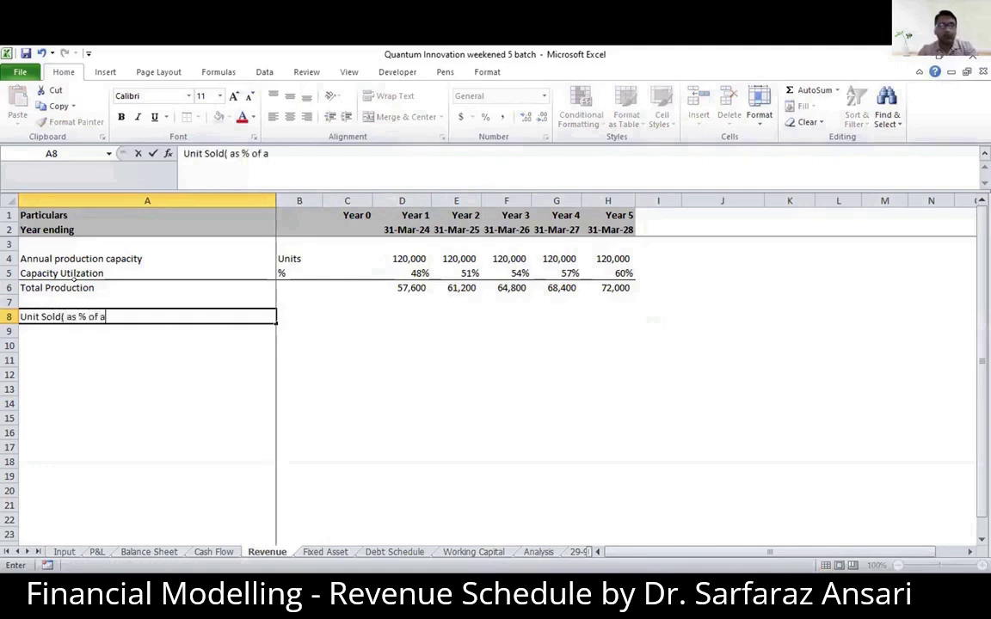
text(vailabl)
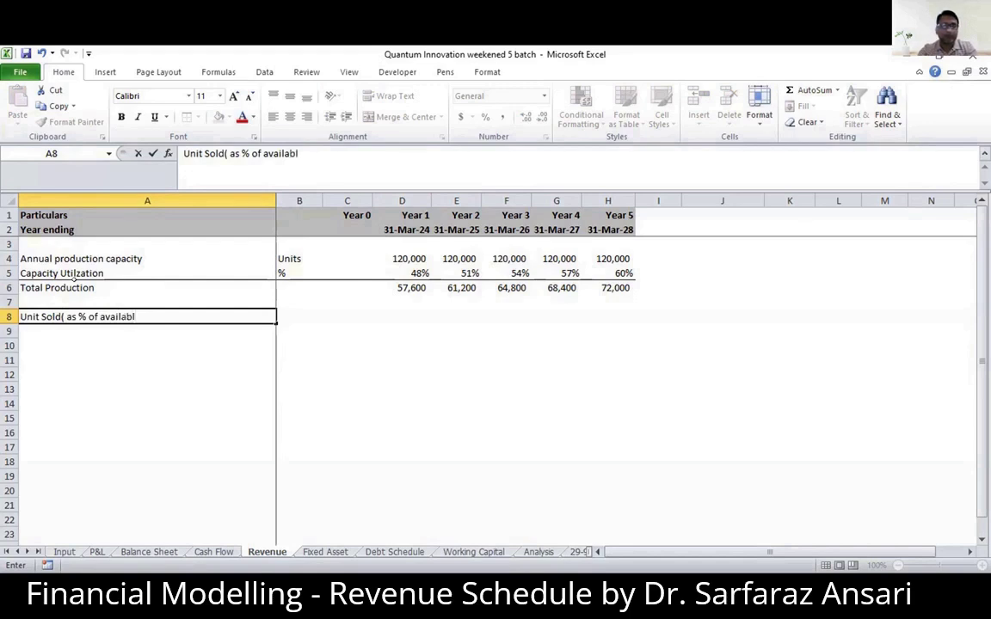
text(e units))
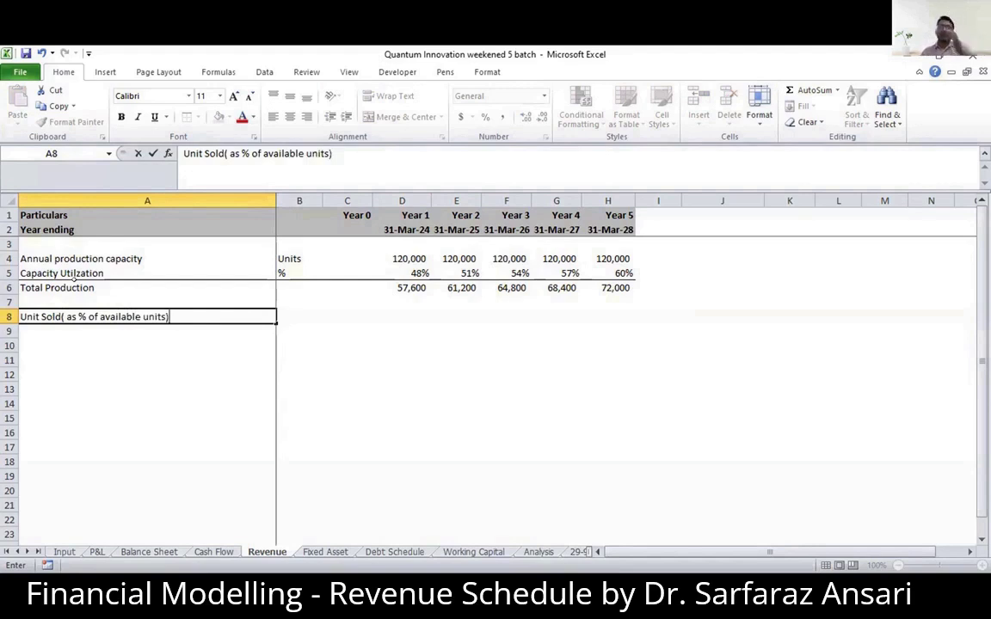
key(Tab)
text(%)
key(Tab)
key(Tab)
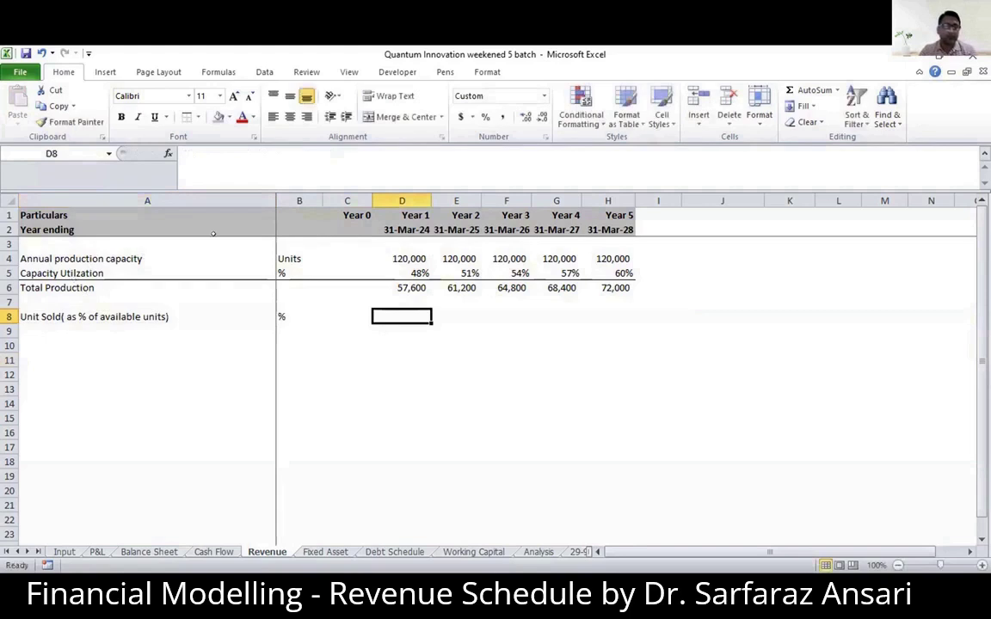
- Check the units-sold assumptions on the Input sheet and enter trial values 60, 63 and 66 in D8:F8 of the Revenue sheet
key(ctrl+Page_Up)
key(ctrl+Page_Up)
key(ctrl+Page_Up)
key(ctrl+Page_Up)
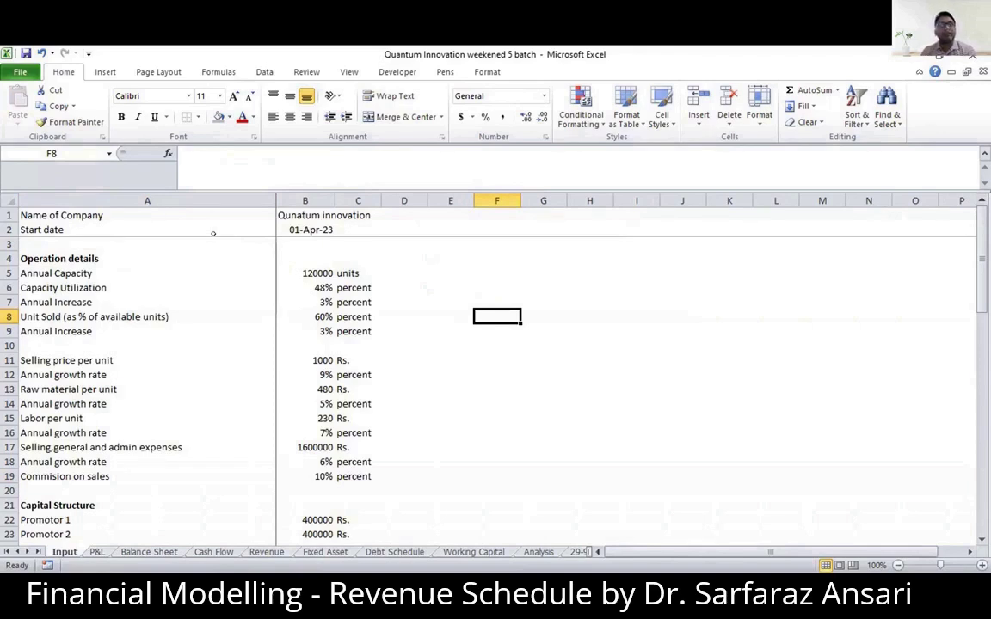
key(ctrl+Page_Down)
key(ctrl+Page_Down)
key(ctrl+Page_Down)
key(ctrl+Page_Down)
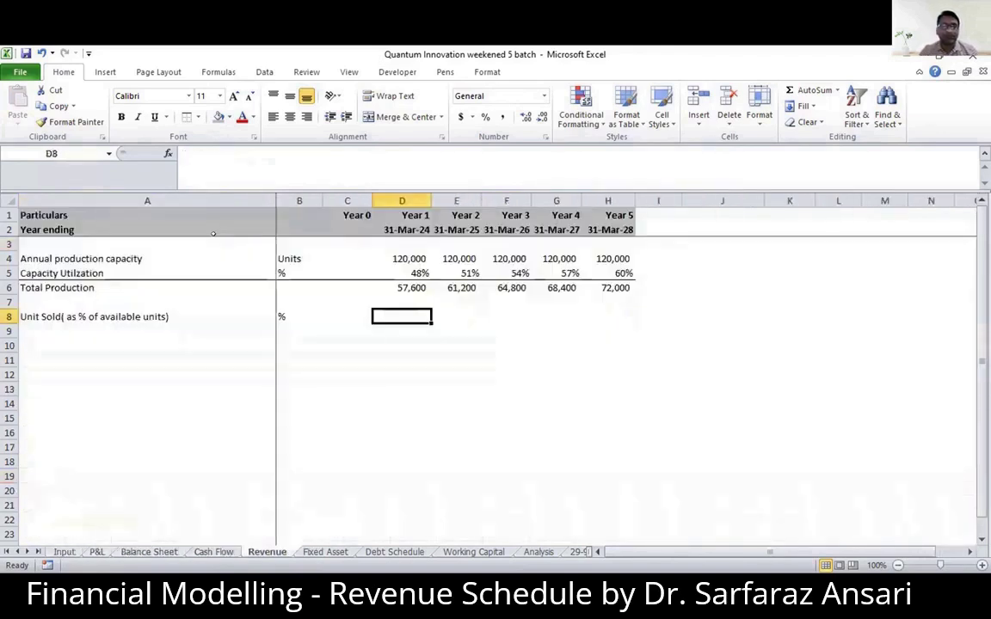
text(60)
key(Tab)
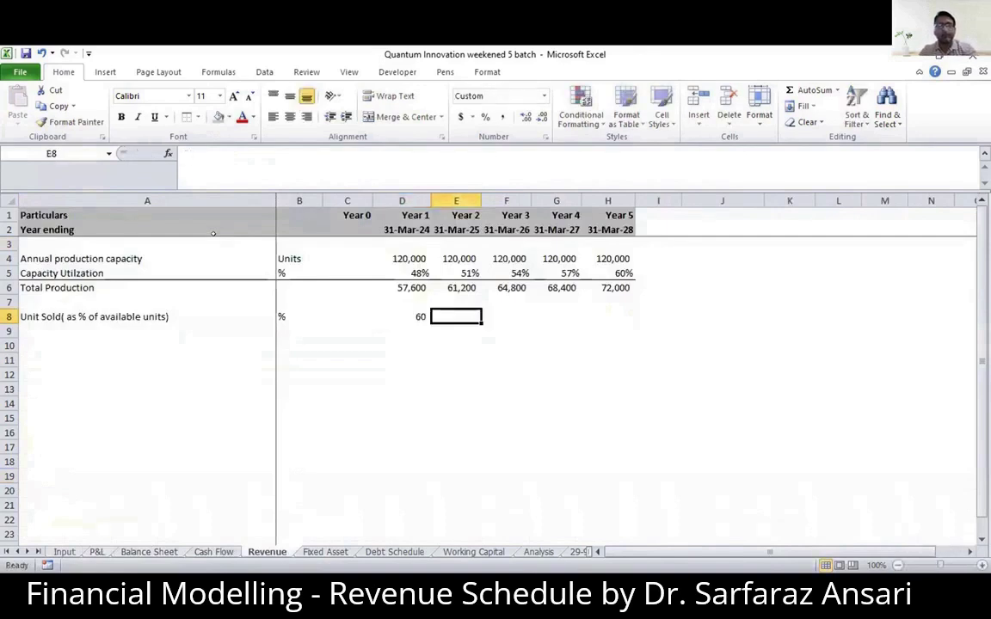
text(63)
key(Tab)
text(66)
key(Tab)
key(Left)
key(Left)
key(Left)
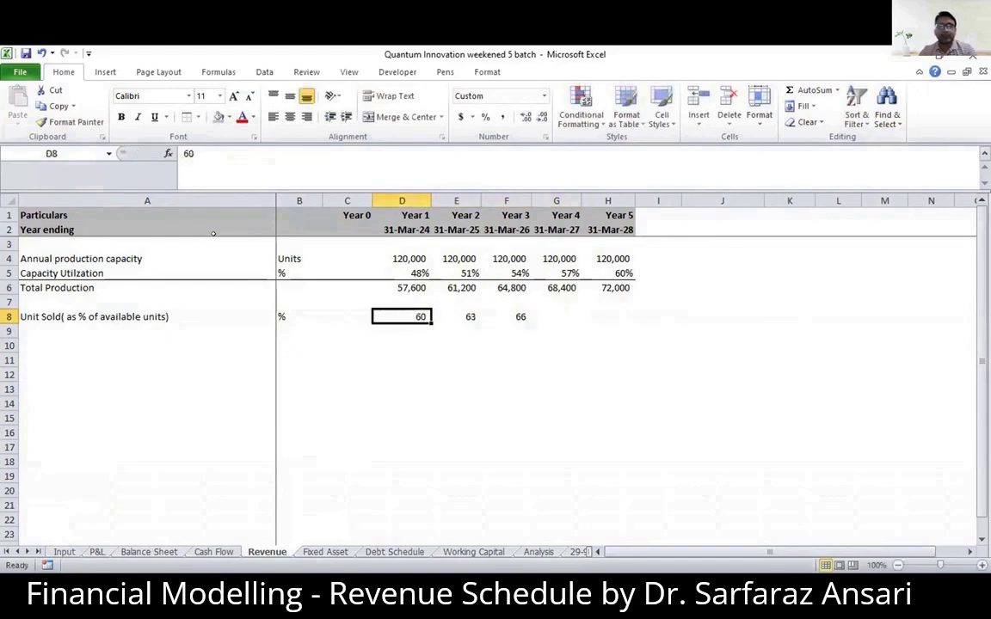
- Format D8:H8 as Percentage with 0 decimal places and clear the trial values from the range
key(shift+Right)
key(shift+Right)
key(shift+Right)
key(shift+Right)
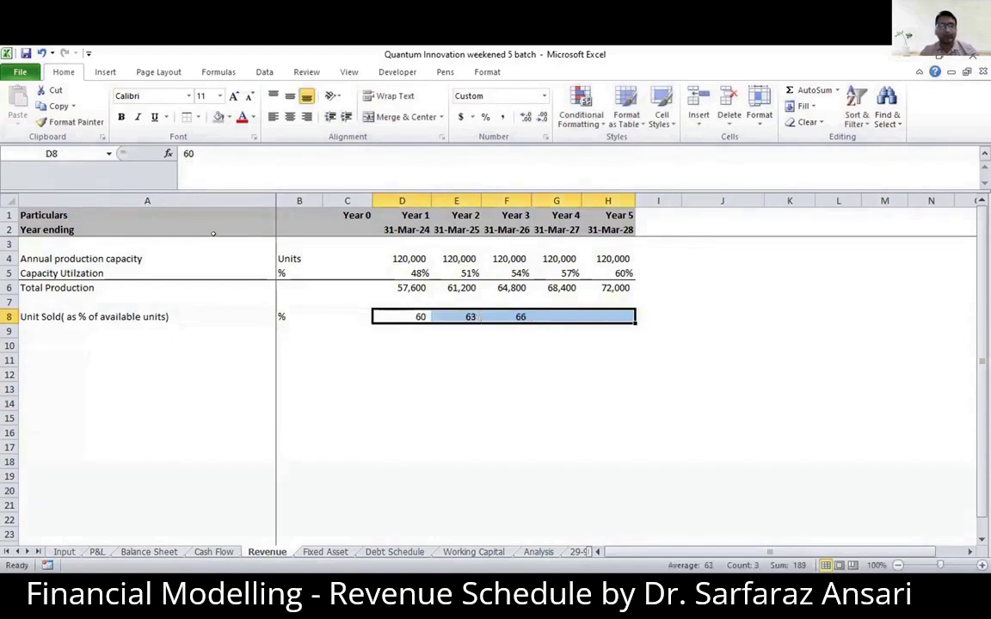
key(ctrl+1)
key(Up)
key(Up)
key(Up)
key(Up)
key(Up)
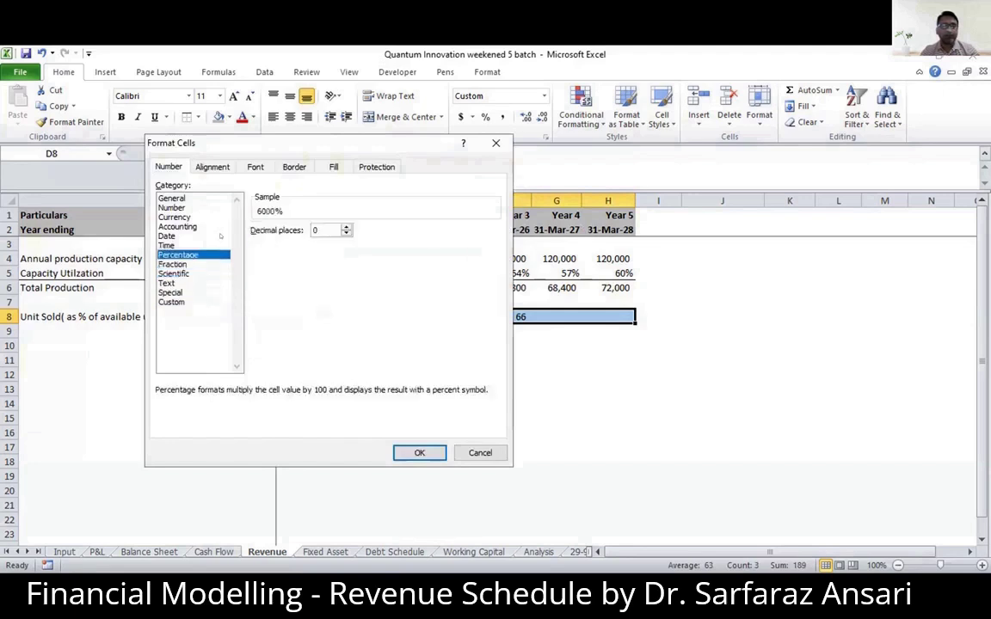
key(Return)
key(Delete)
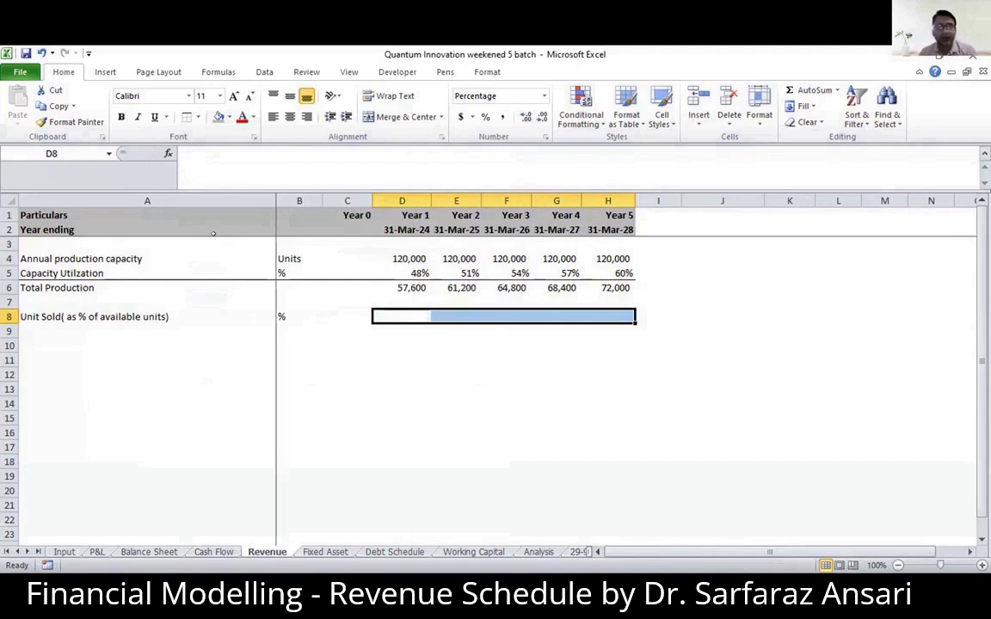
key(Down)
key(Up)
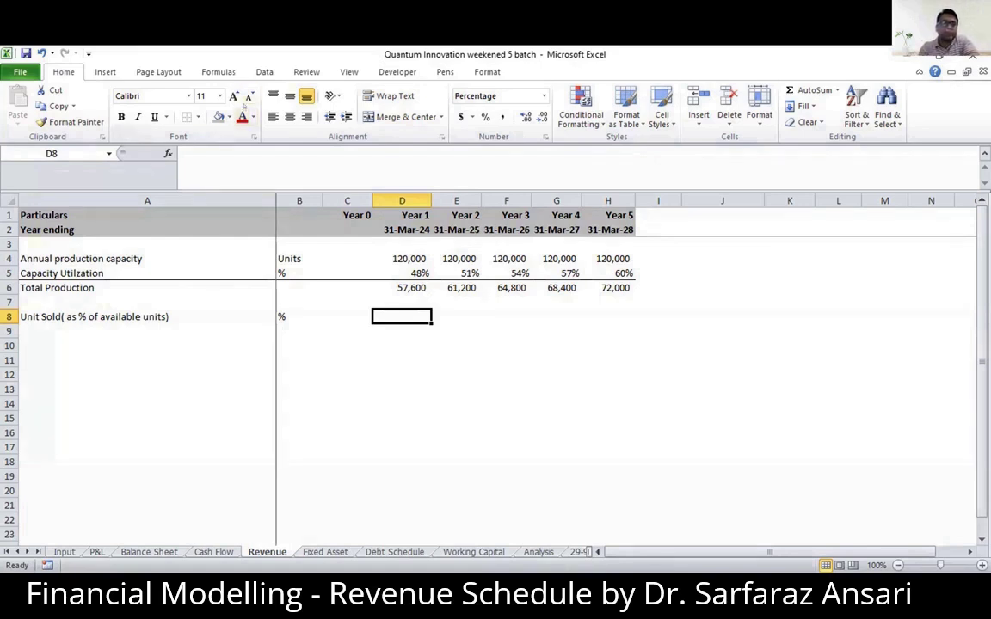
- Calculate the Year 1 units-sold percentage in D8 with the formula =MAX(Input!$B$8,'Revenue '!C8+Input!$B$9)
key(ctrl+Page_Up)
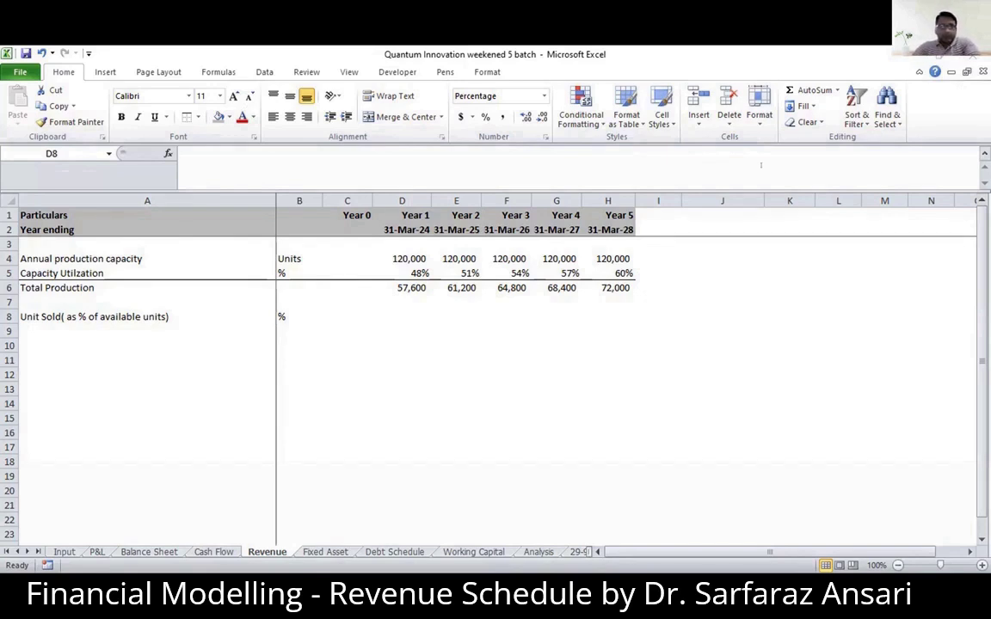
click(374, 319)
text(=)
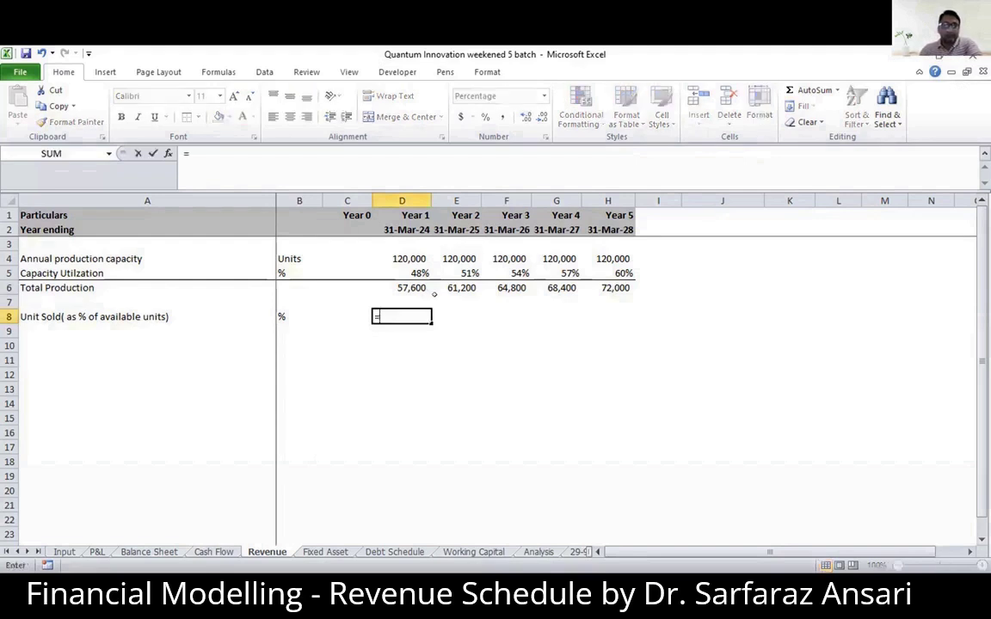
text(max)
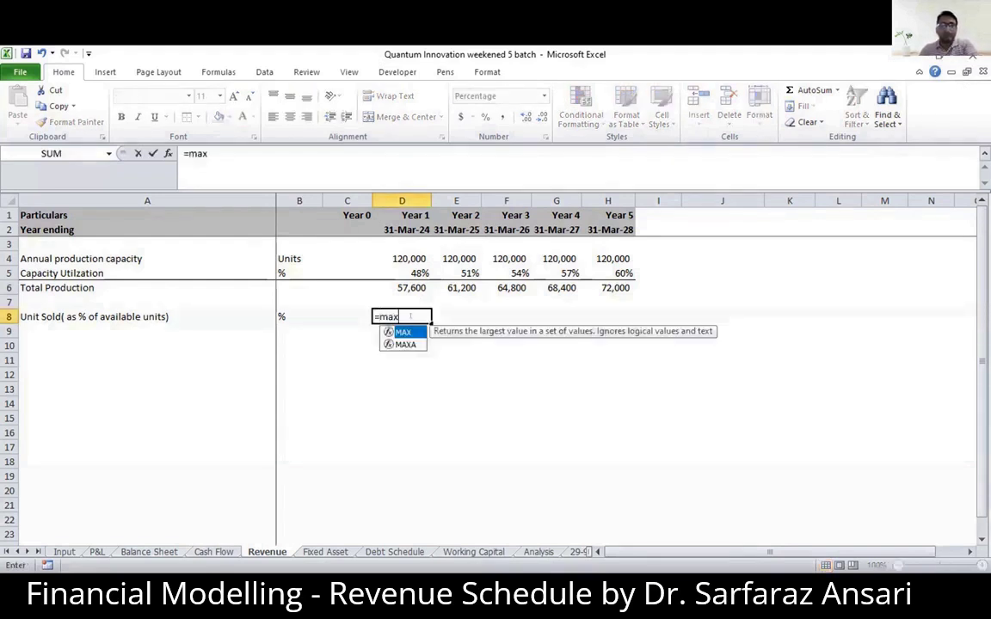
double_click(402, 332)
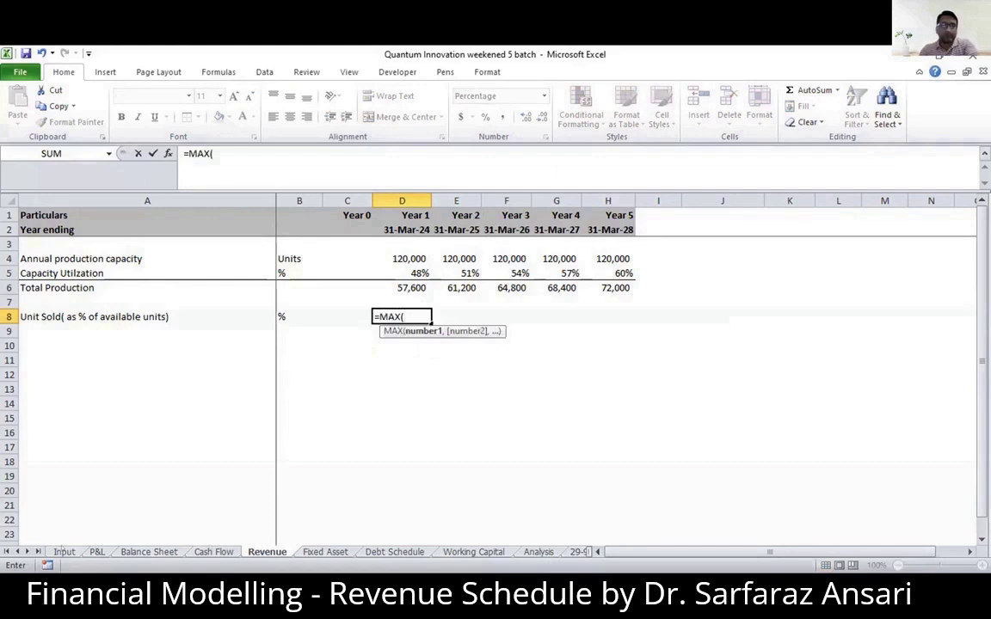
click(64, 551)
click(307, 316)
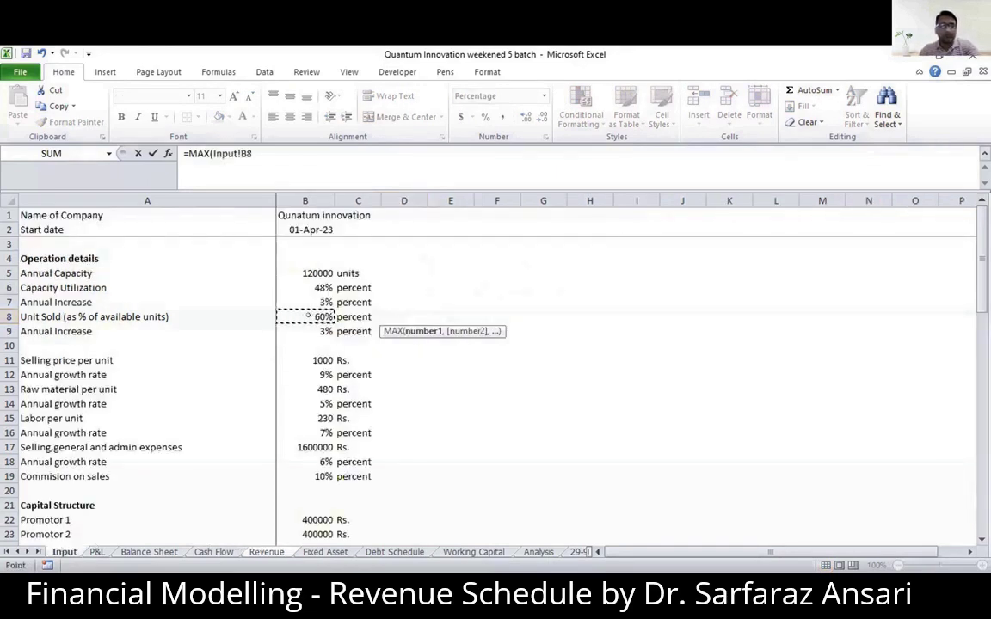
key(F4)
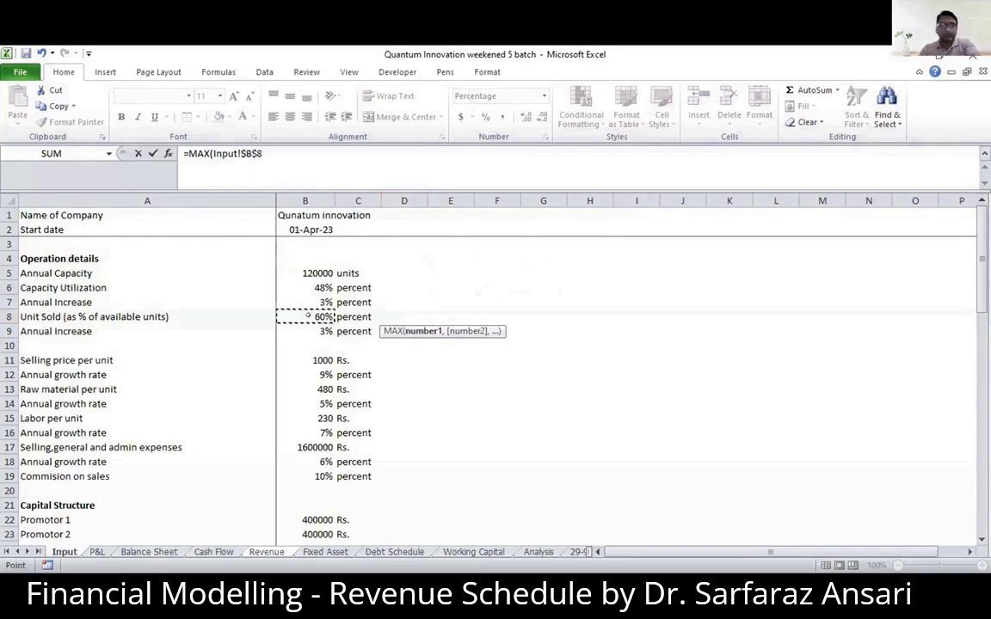
text(,)
click(266, 551)
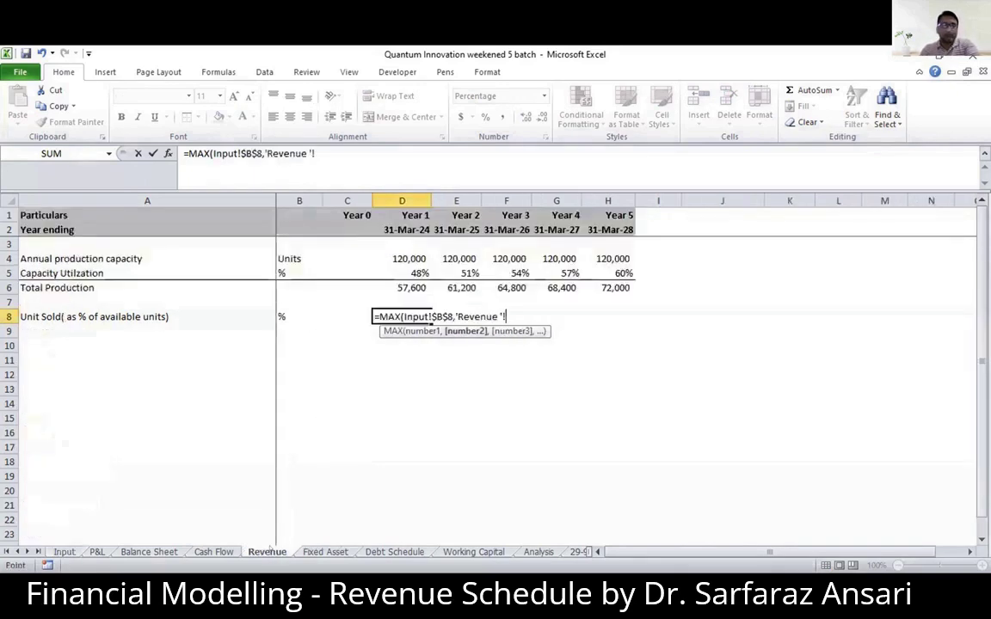
click(353, 316)
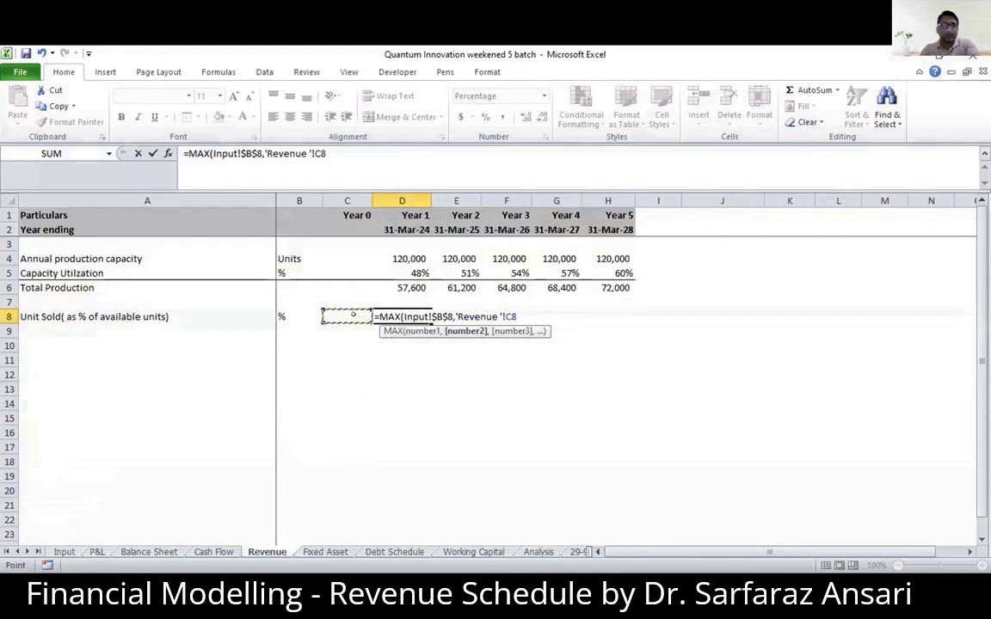
text(+)
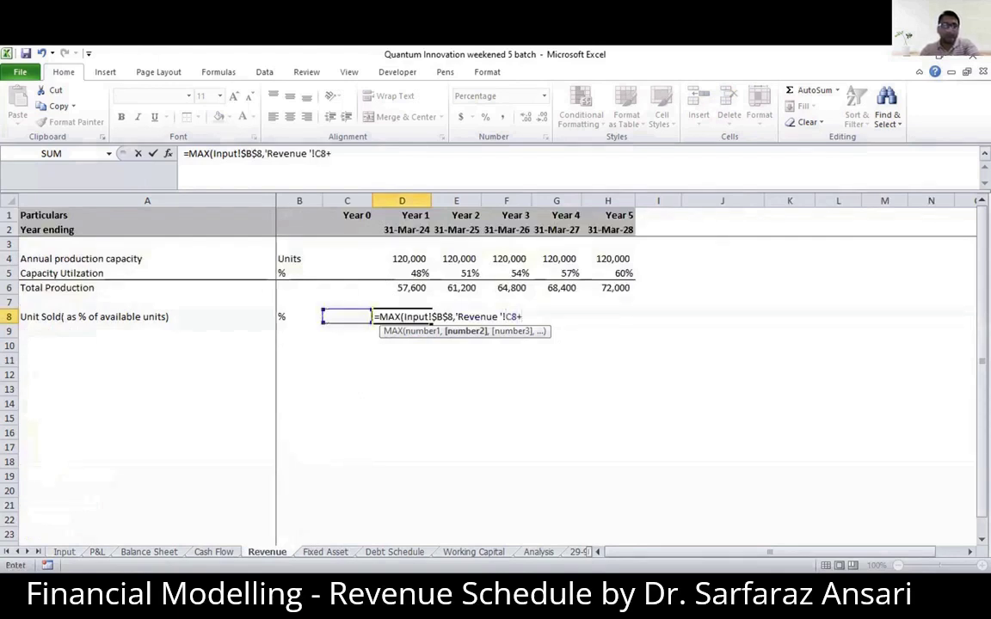
click(65, 551)
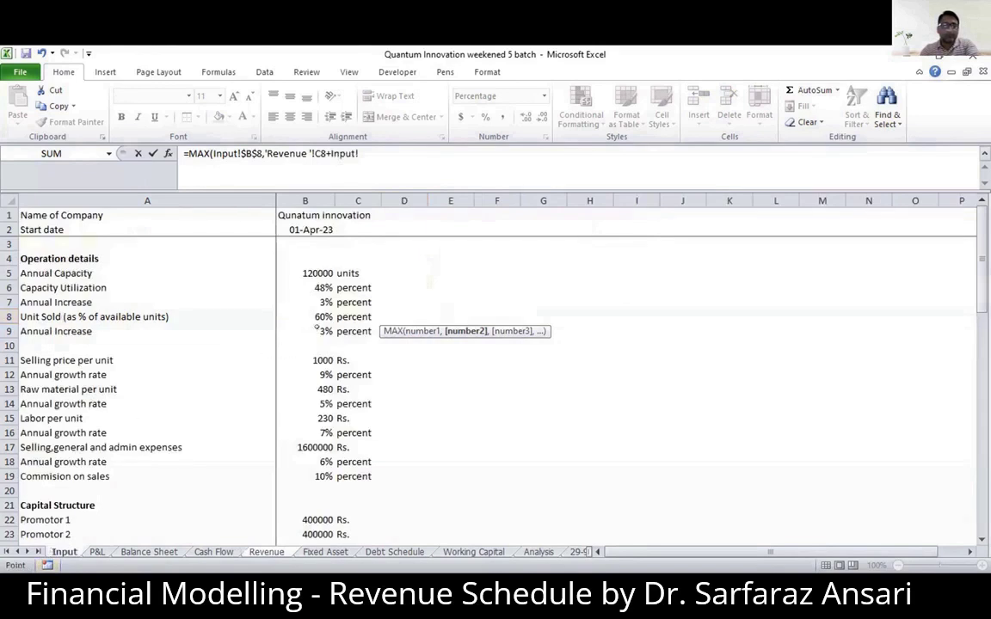
click(317, 329)
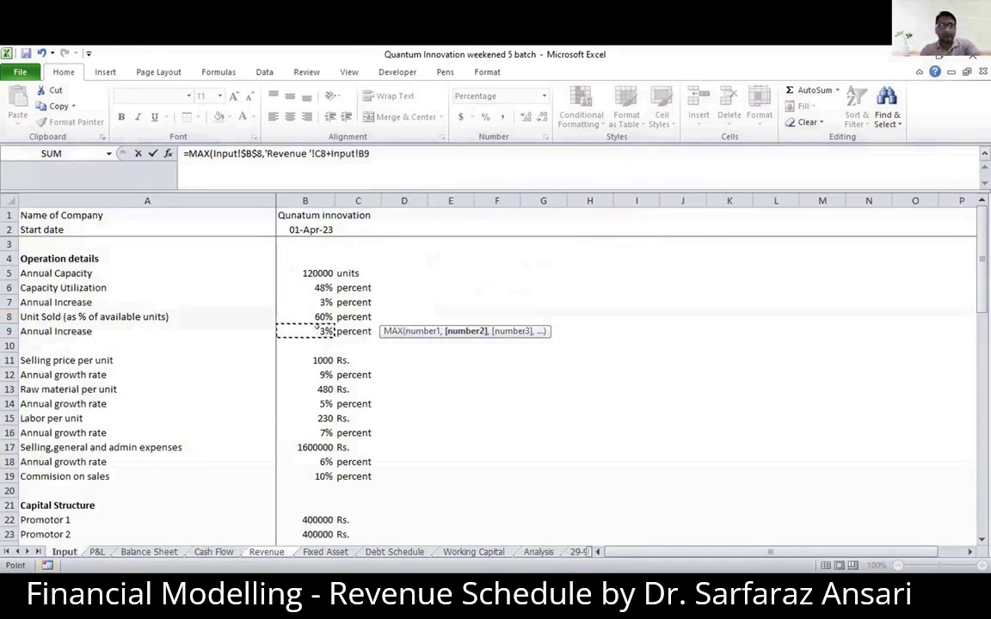
key(F4)
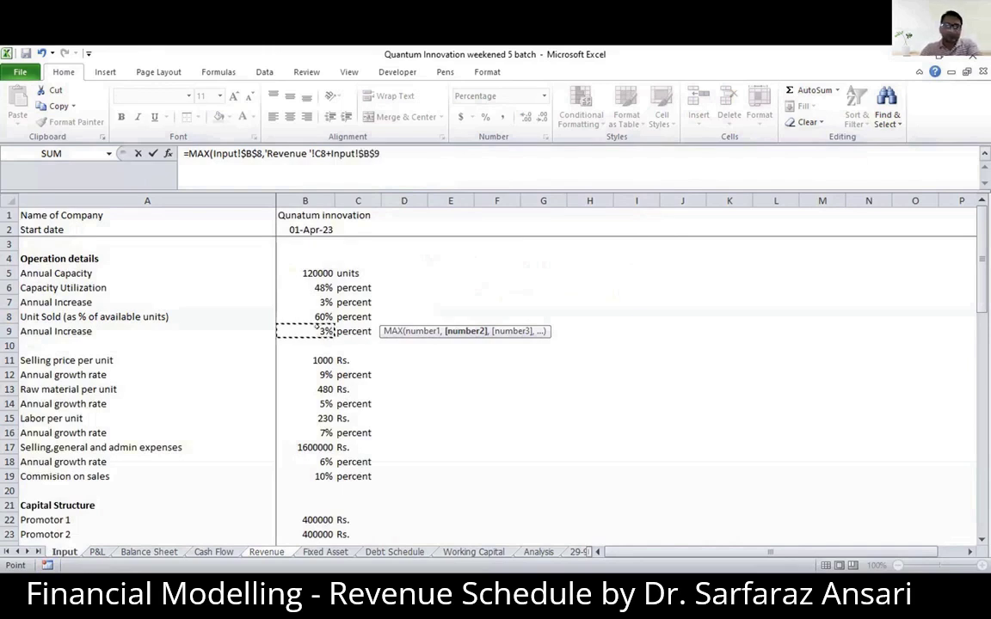
key(Return)
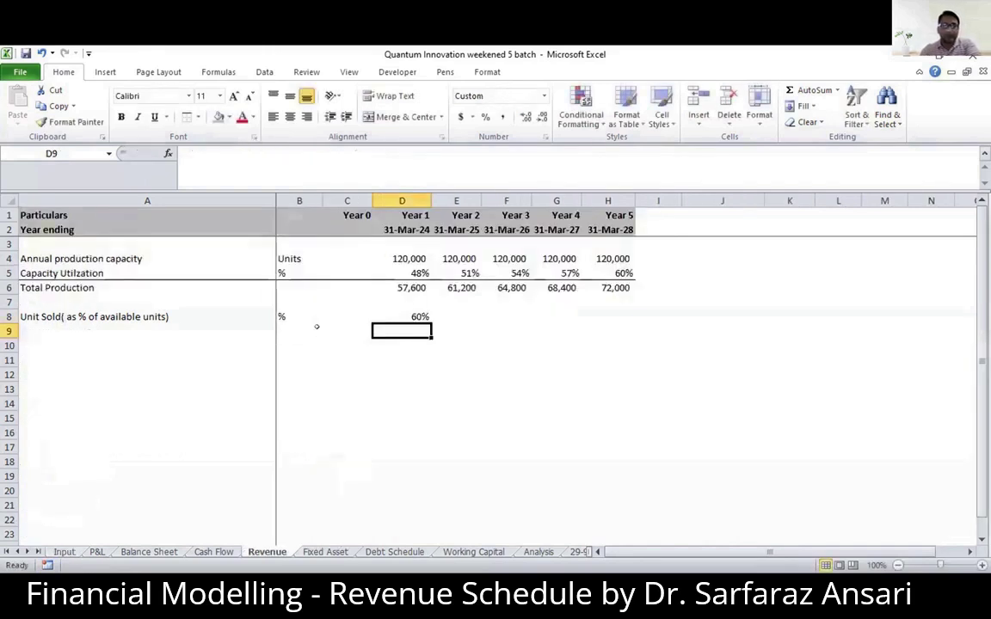
- Copy the units-sold percentage formula from D8 across to Year 5 in H8
key(Up)
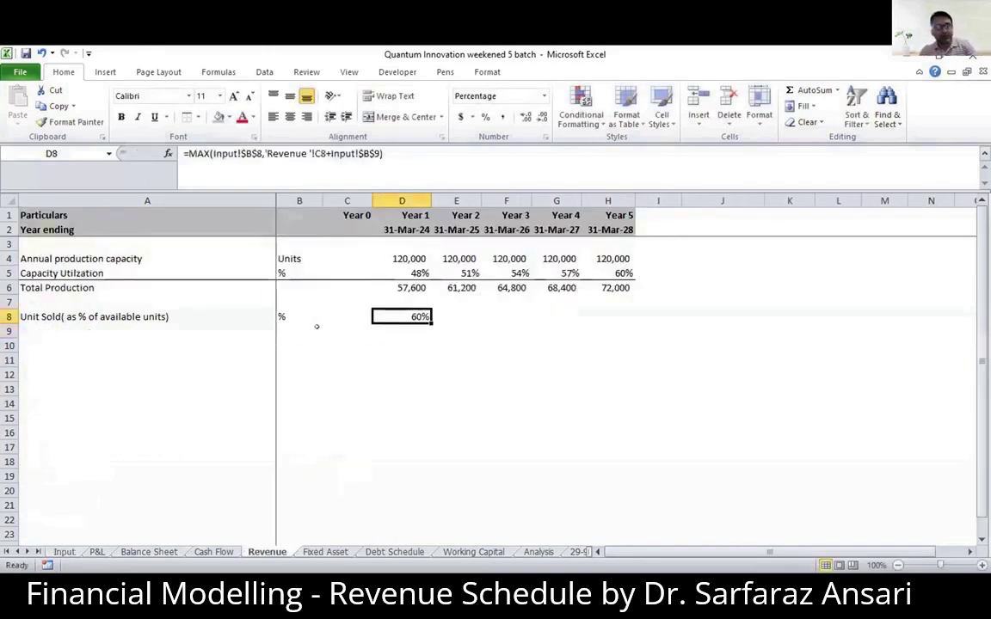
key(ctrl+c)
key(shift+Right)
key(shift+Right)
key(shift+Right)
key(shift+Right)
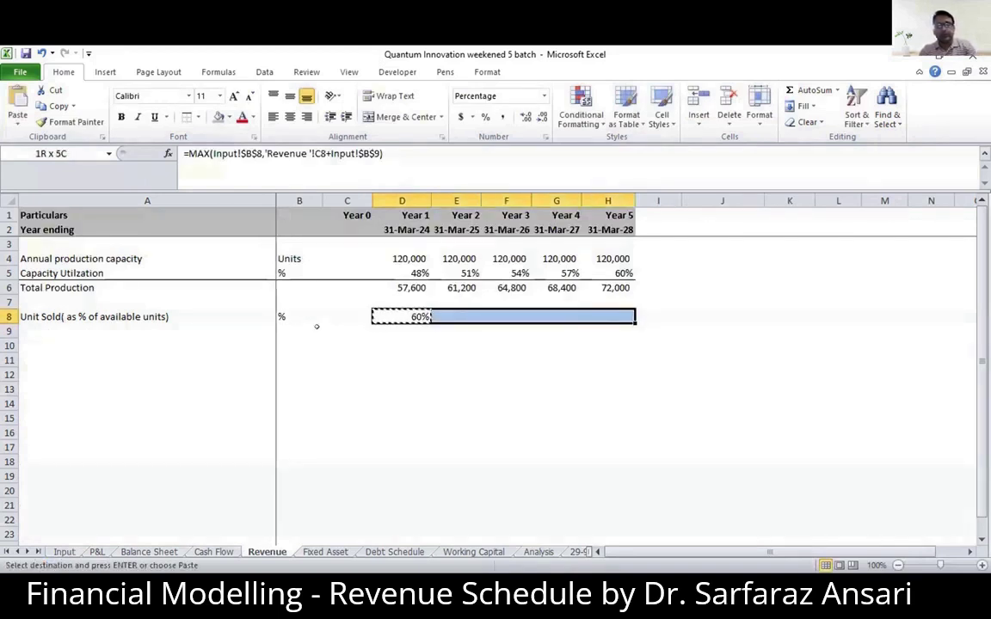
key(ctrl+v)
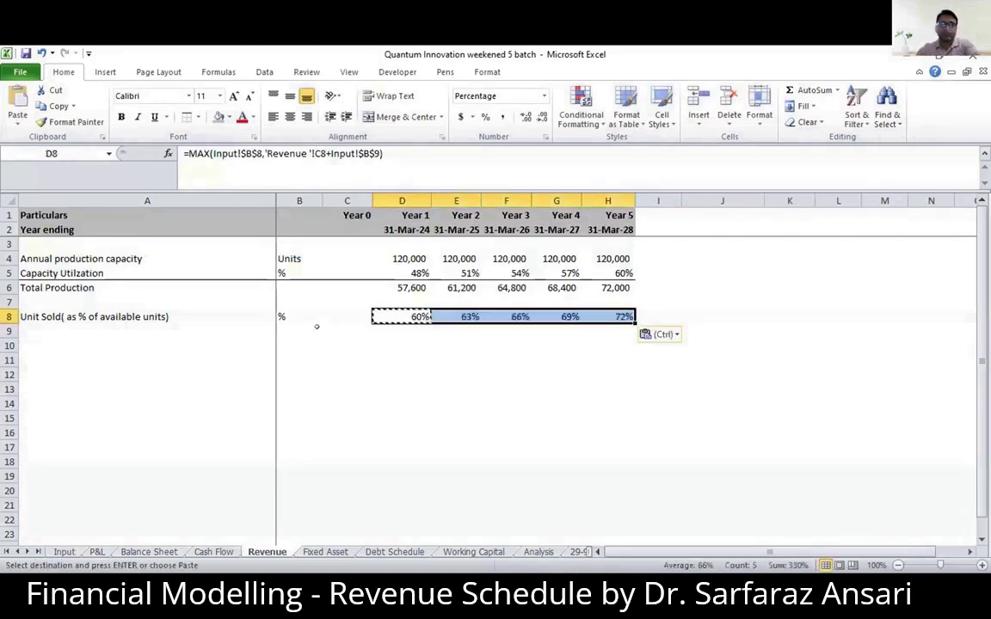
- Review the MAX formula in D8 and the assumptions it refers to on the Input sheet
click(387, 316)
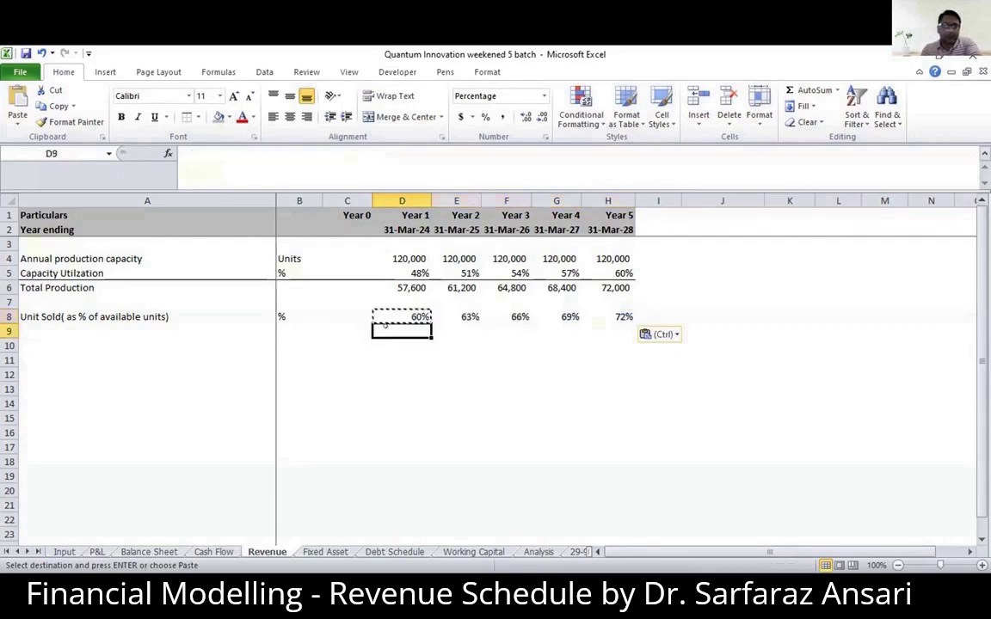
double_click(391, 316)
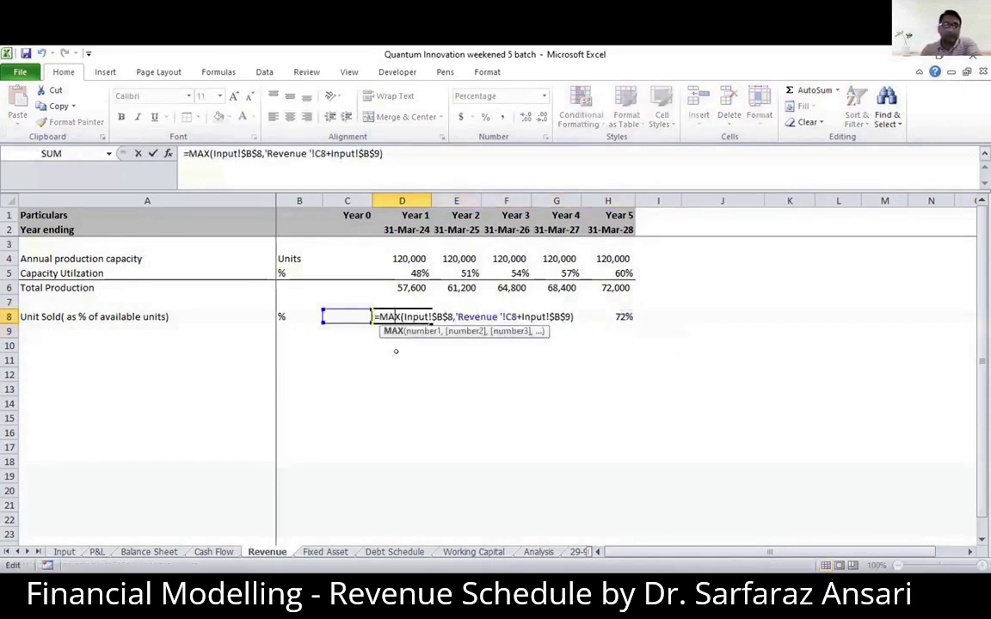
key(Return)
click(399, 316)
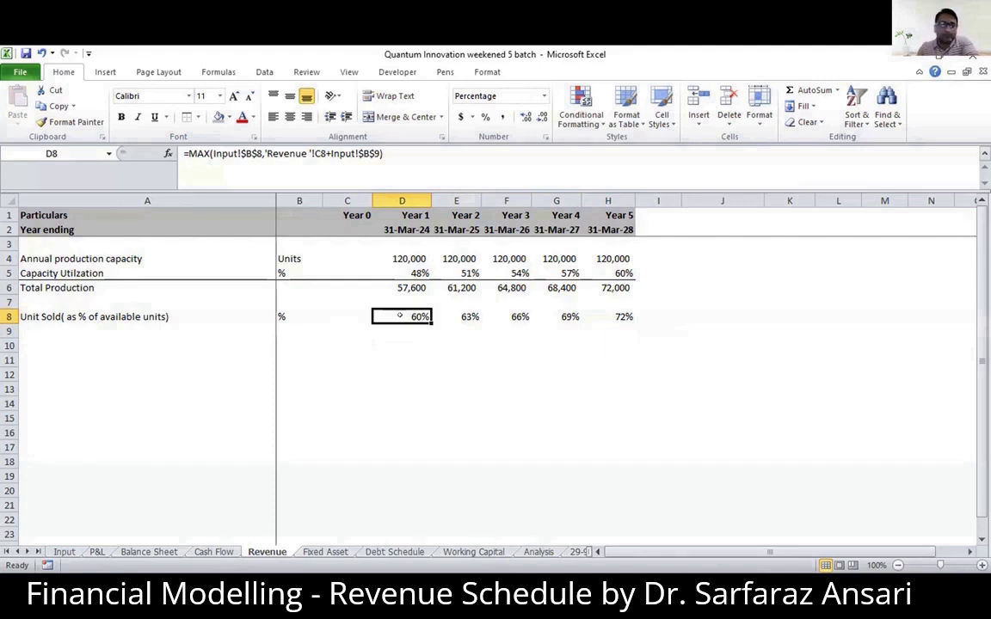
click(63, 551)
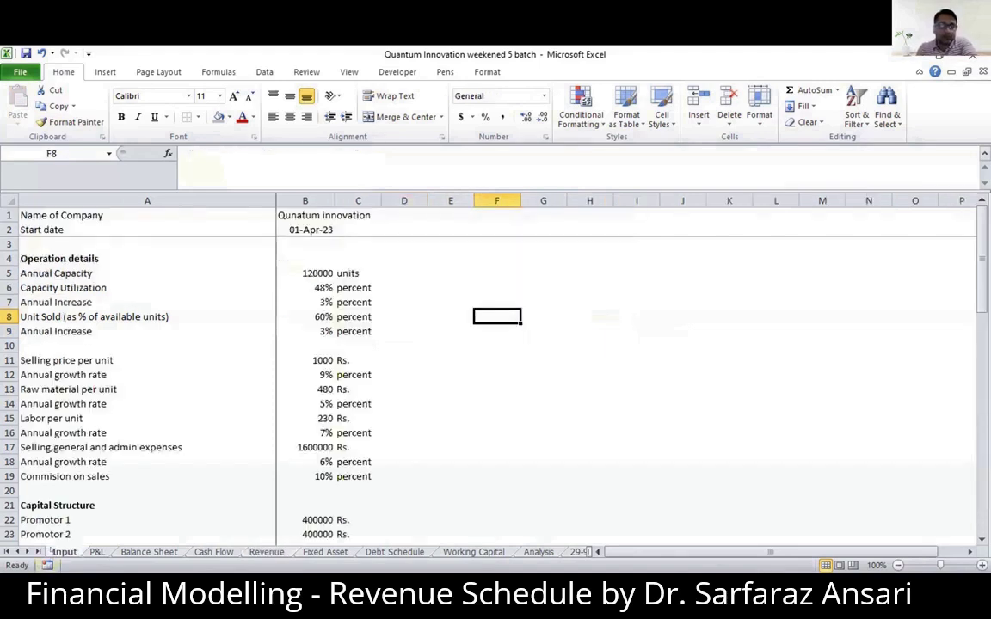
- Review the units-sold percentage formulas for Year 1 and Year 2 in D8 and E8 of the Revenue sheet
click(267, 552)
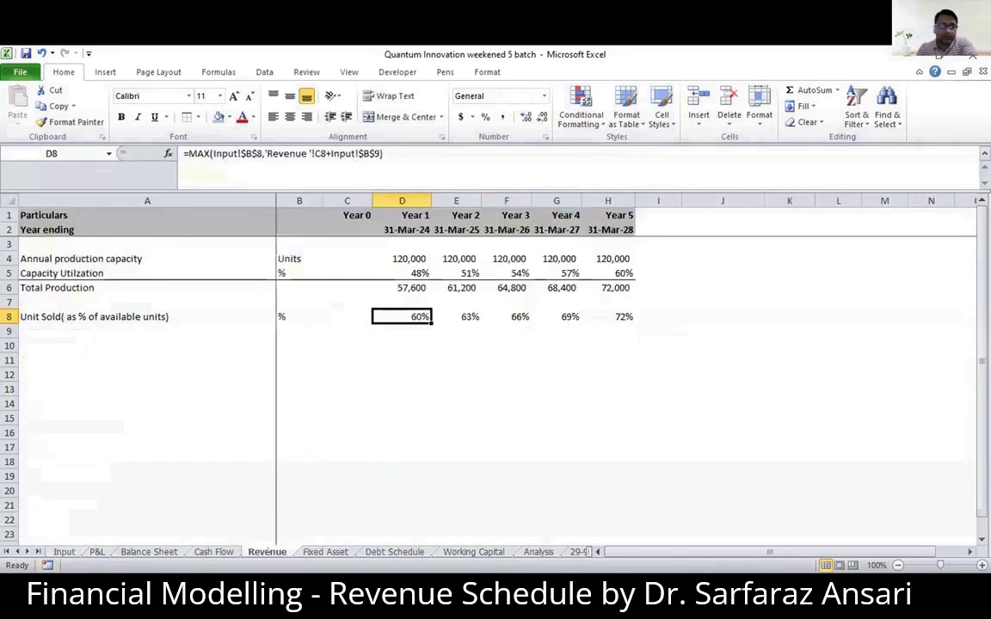
click(422, 340)
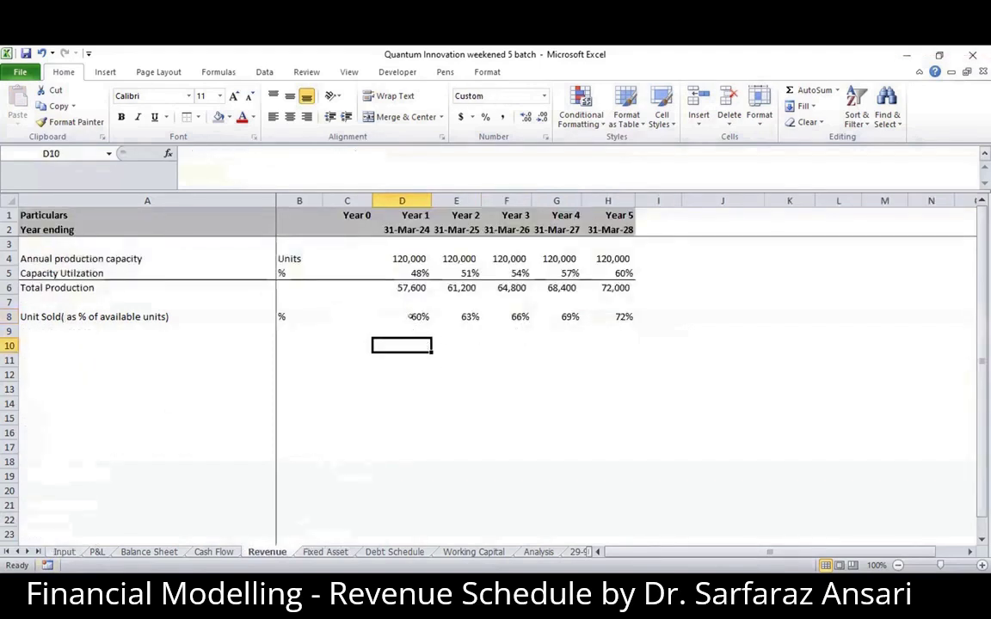
click(410, 317)
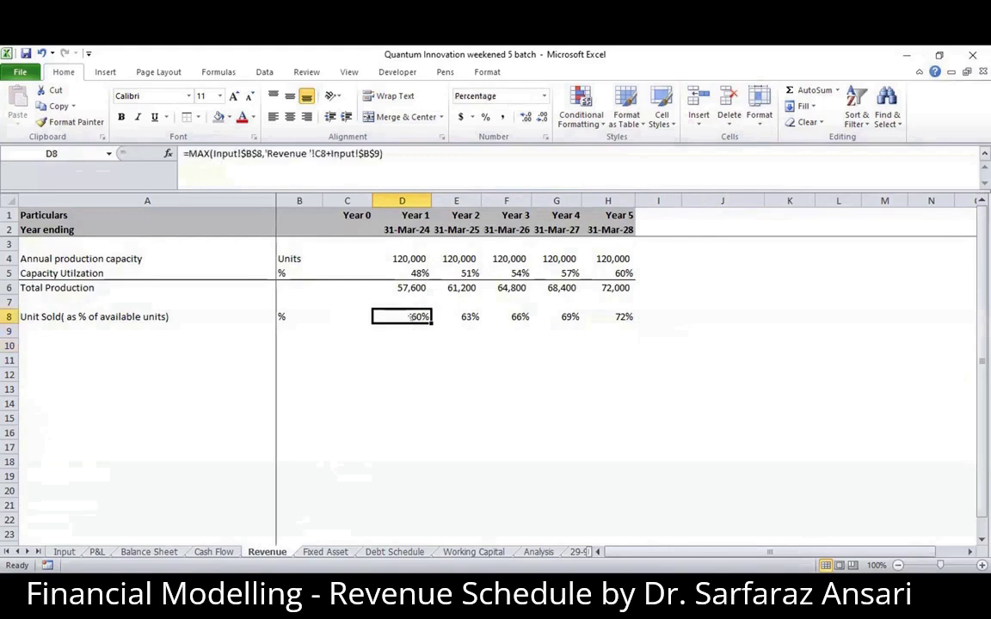
click(469, 317)
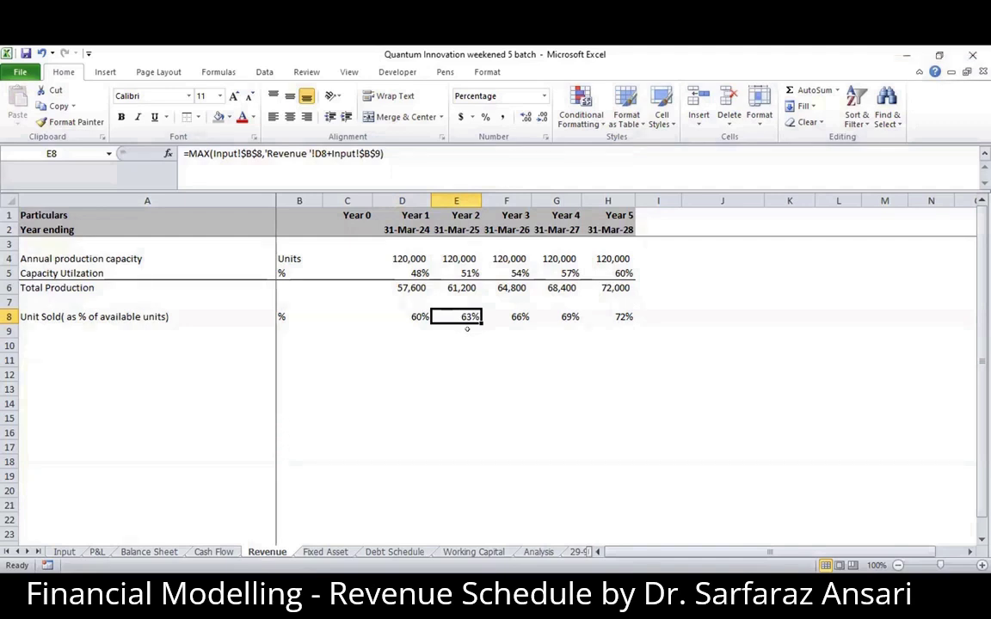
- Enter the trial values 60 and 60+3 in E11:E12 to illustrate the MAX comparison, and clear both cells
click(467, 355)
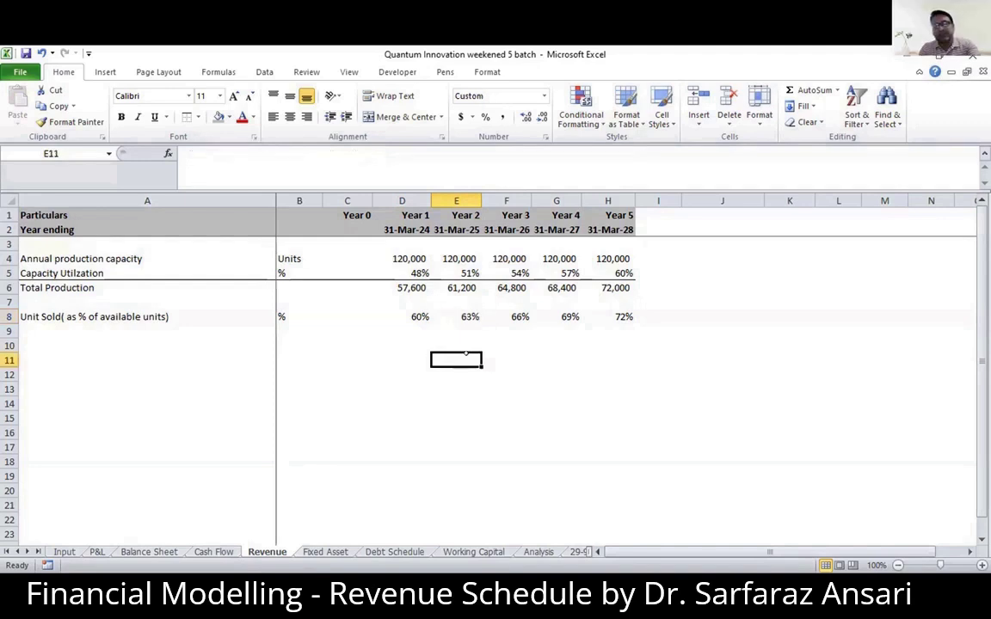
text(60)
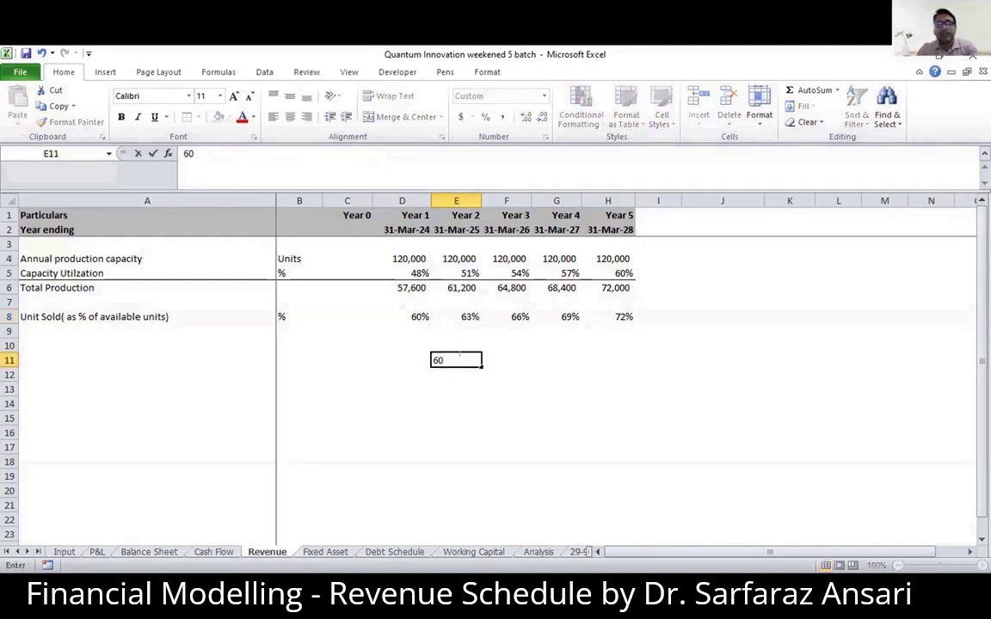
key(Return)
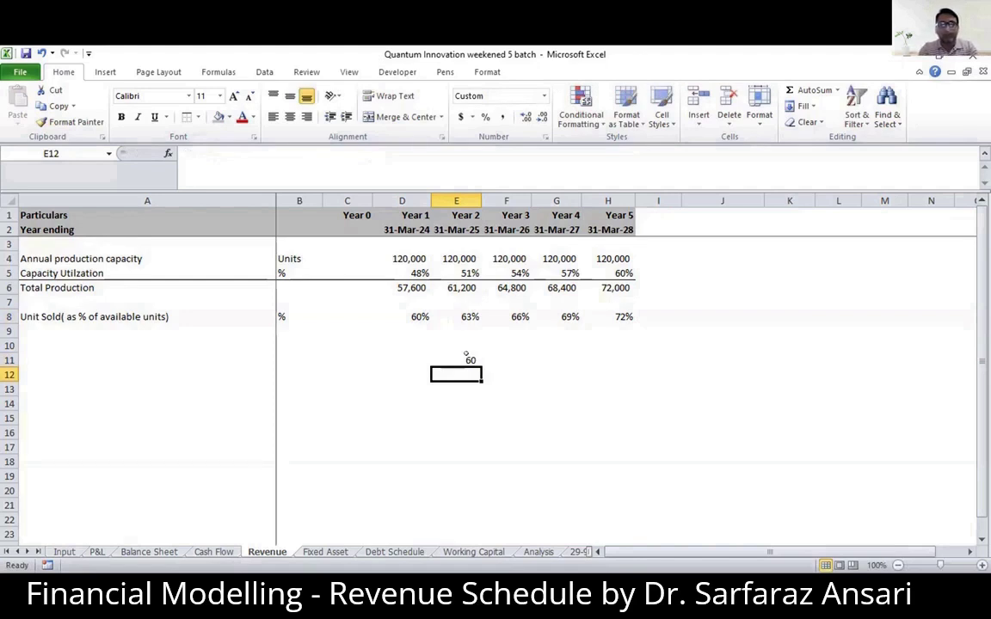
text(60+3)
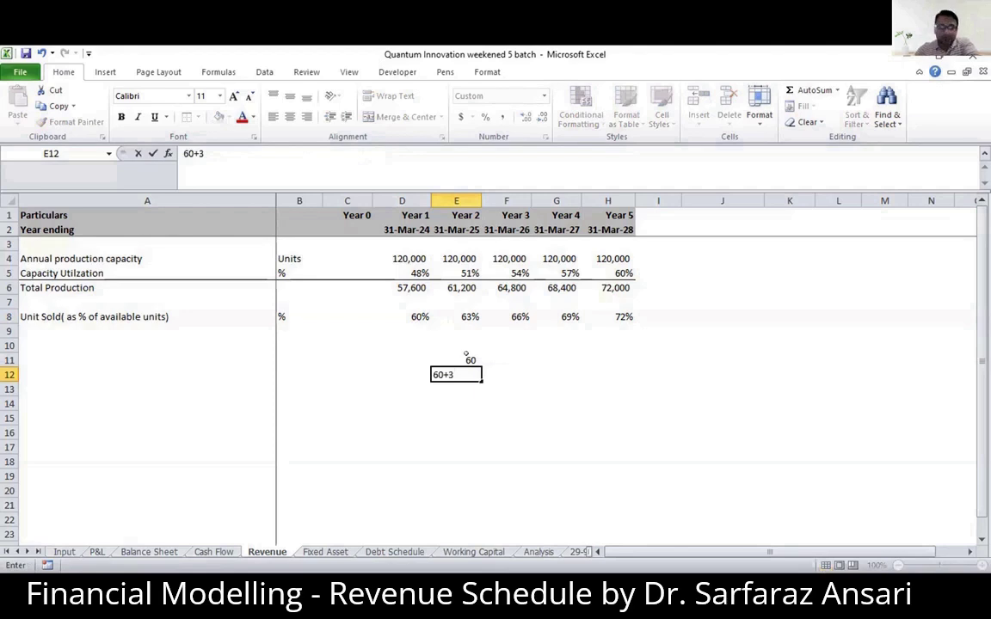
key(ctrl+Return)
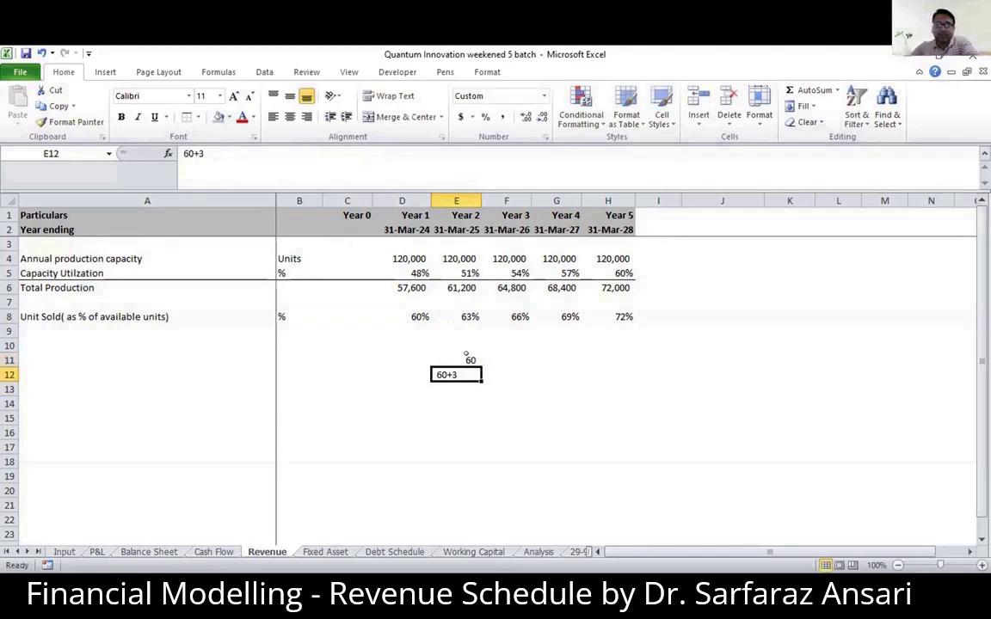
click(466, 353)
key(shift+Down)
key(Delete)
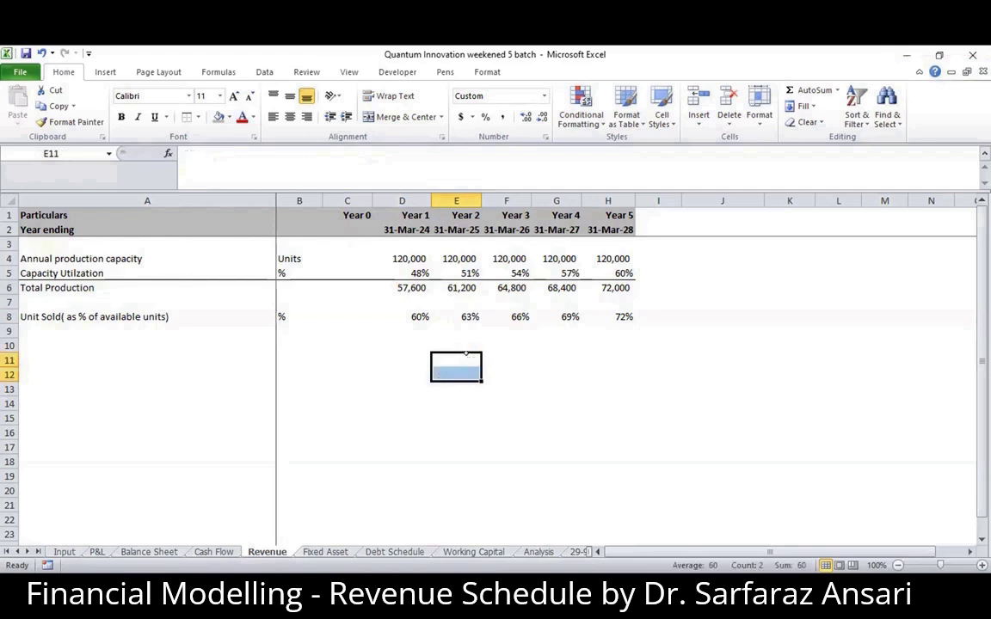
- Enter the heading "Unit Available" in A10, leaving a blank row below the units-sold percentage
click(411, 327)
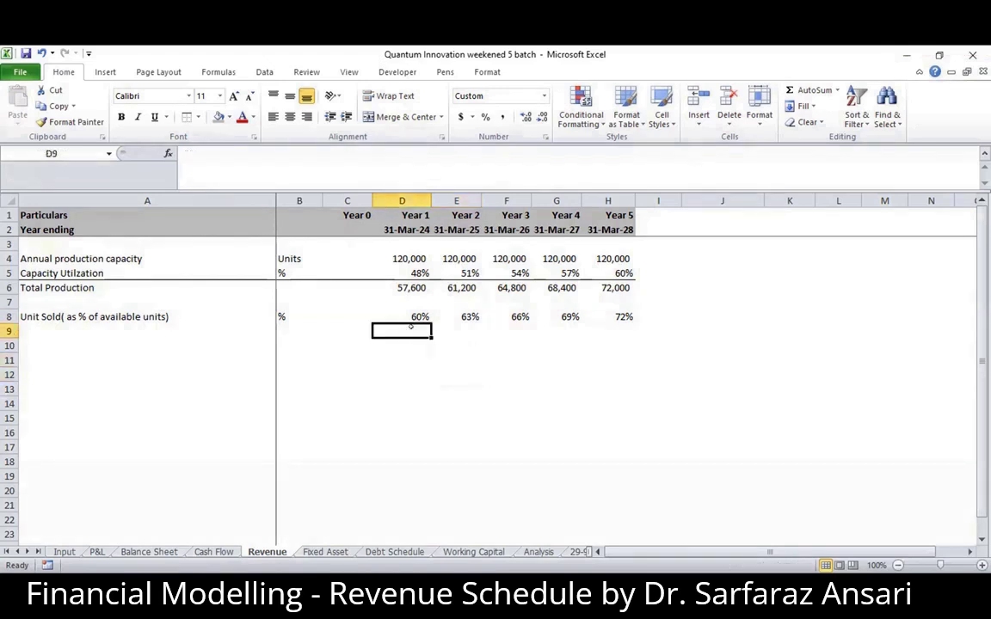
key(Down)
key(Up)
key(Up)
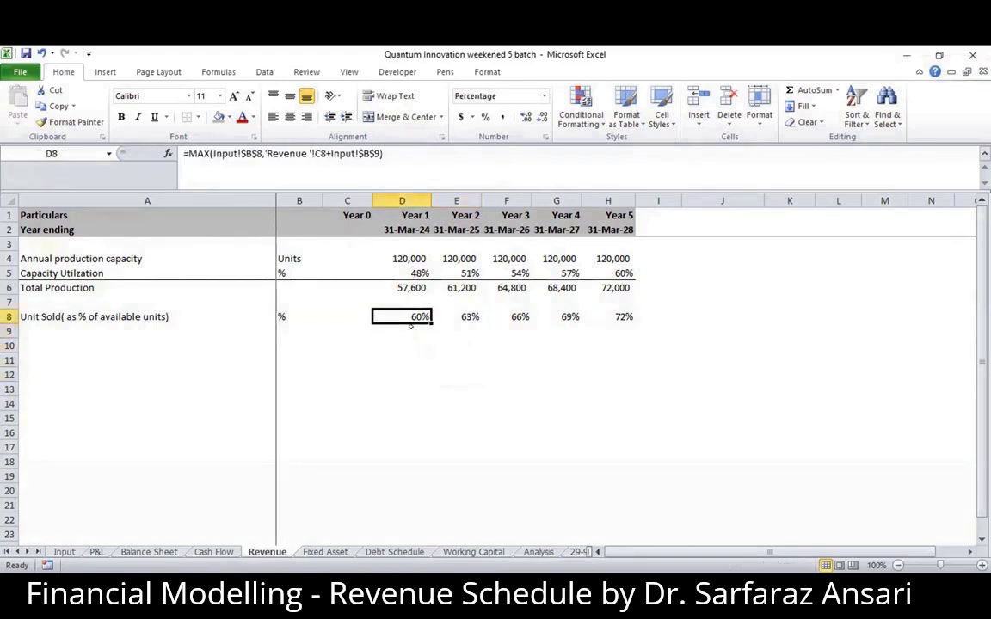
key(Left)
key(Left)
key(Left)
key(Down)
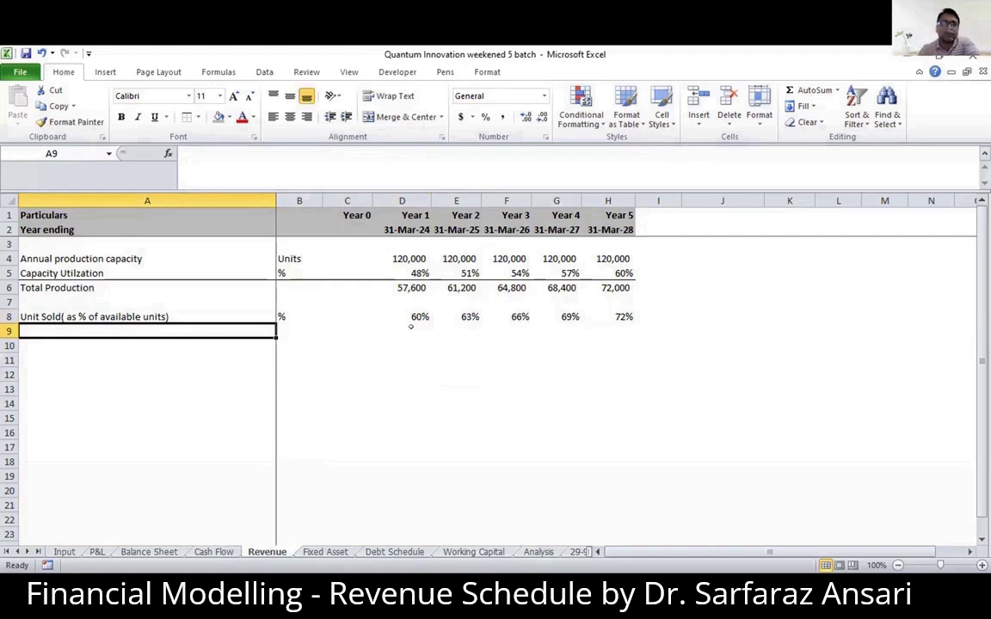
key(Down)
key(Down)
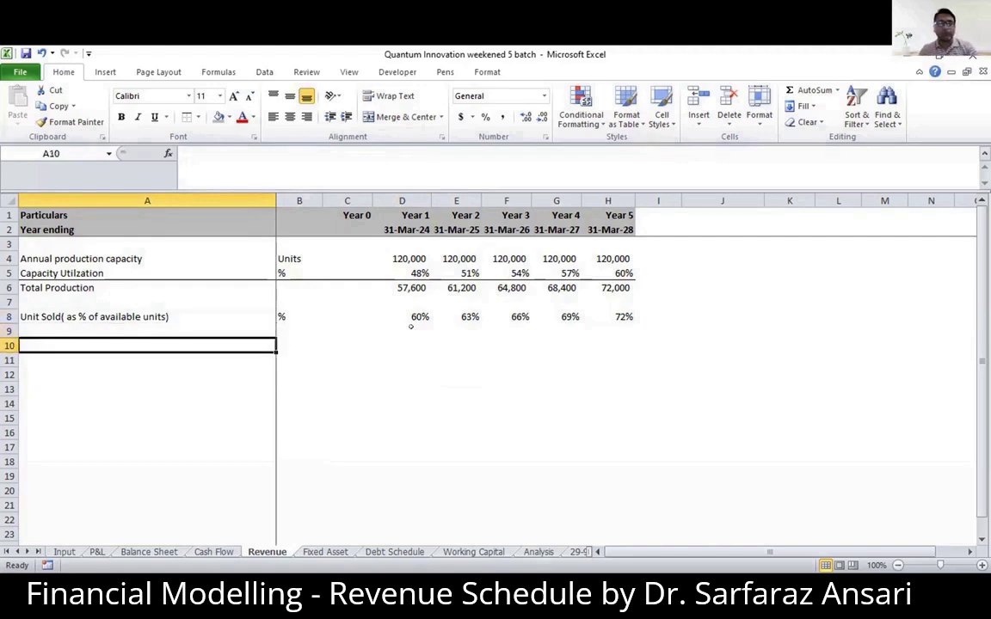
key(Up)
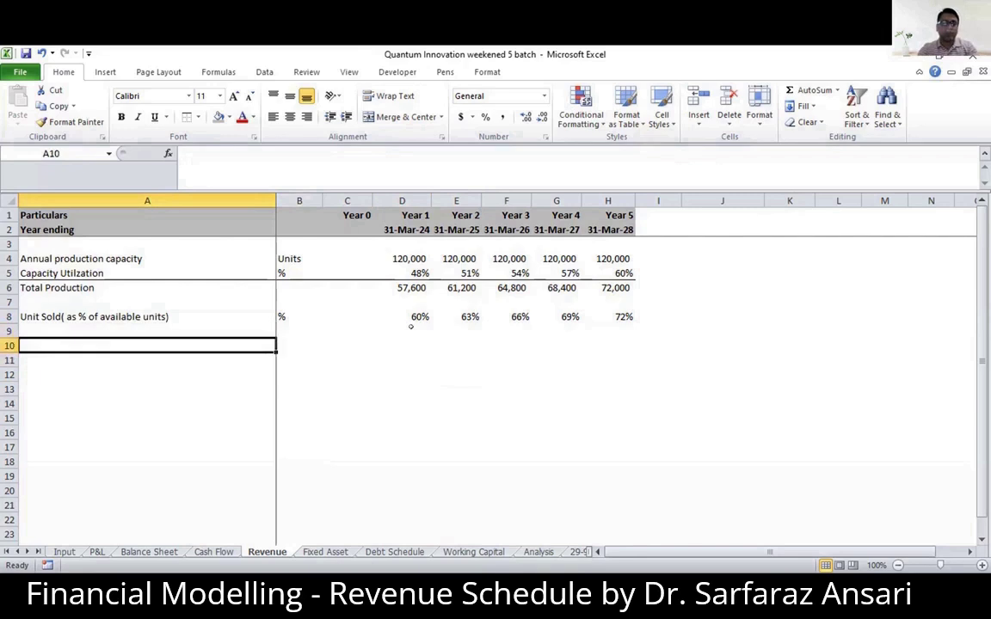
text(Unit Available)
key(Return)
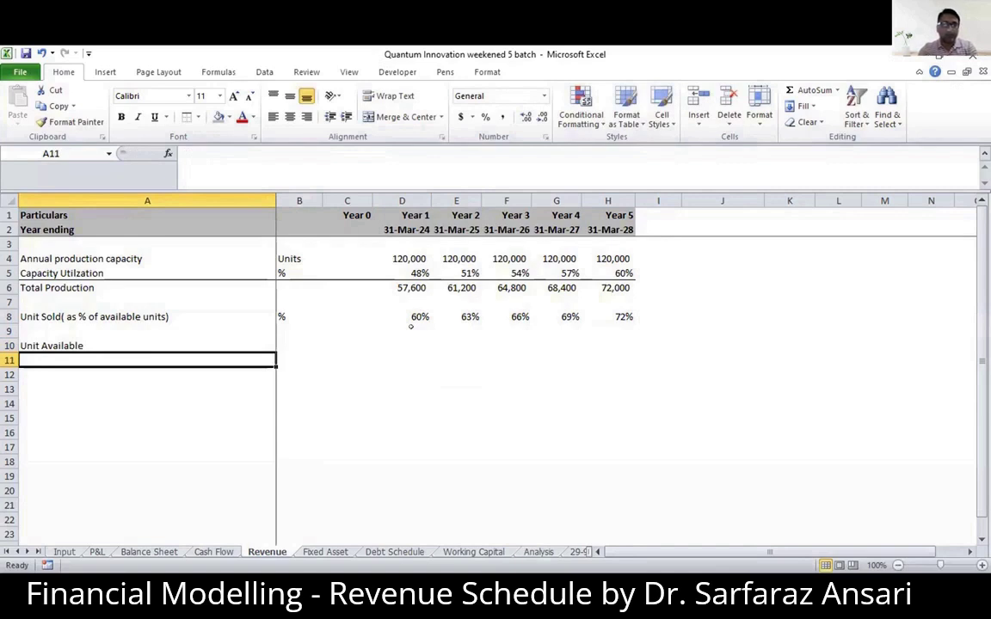
- Label A11 "Opening Stock" and begin the label in A12 with "Add:"
text(OPening Stock)
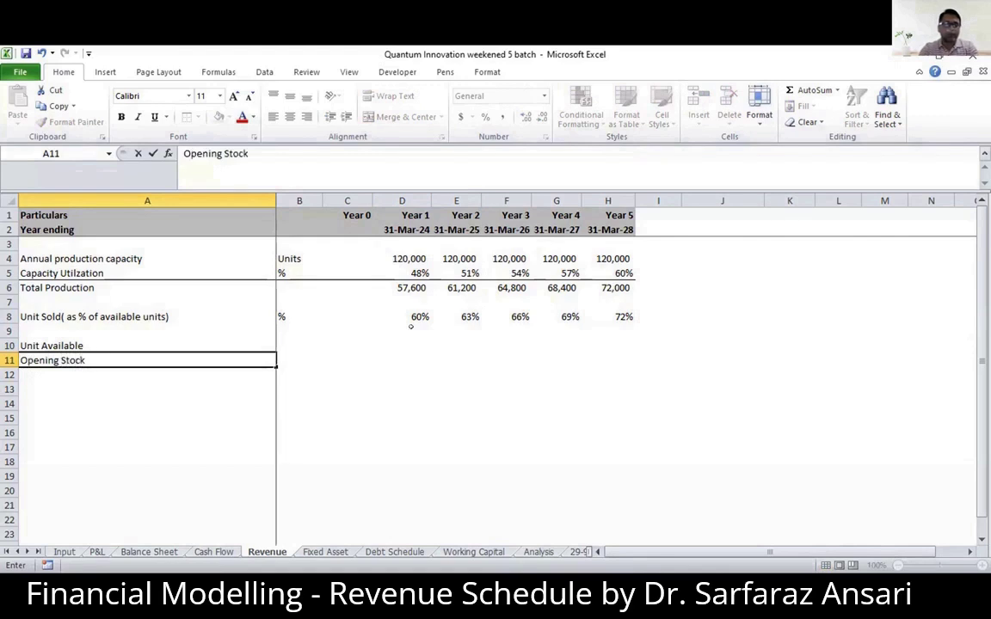
key(Return)
text(Add:)
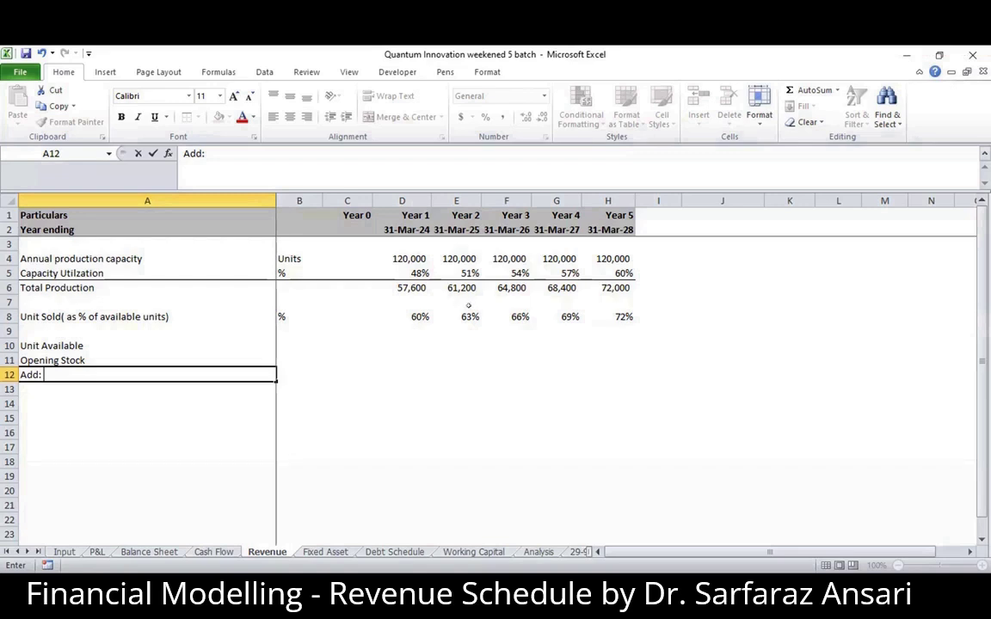
- Check the Year 2 formula in E8 against the unit-sold percentage and its annual increase on the Input sheet
click(463, 315)
key(Down)
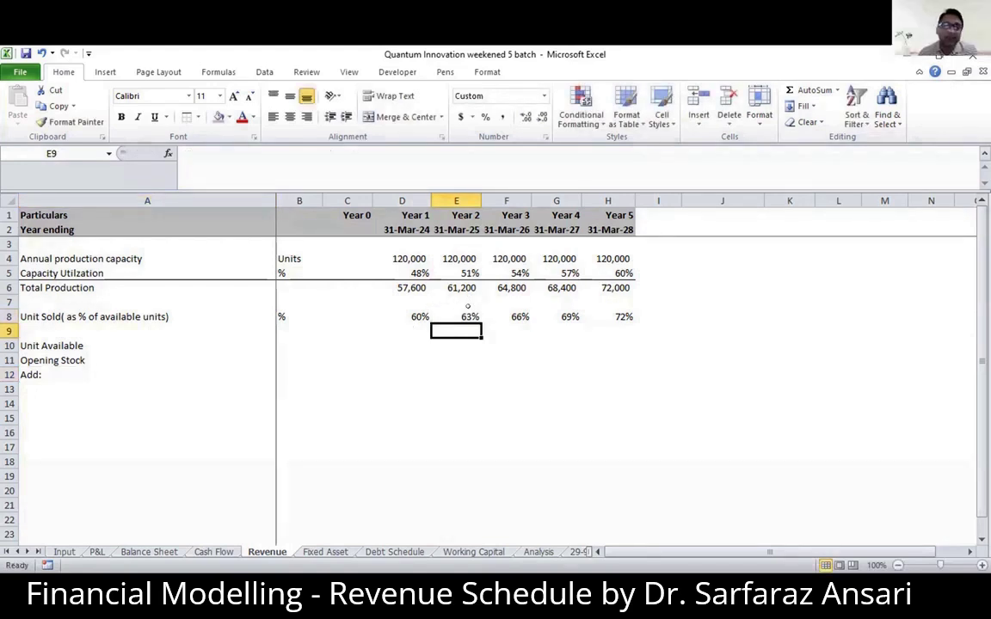
key(Up)
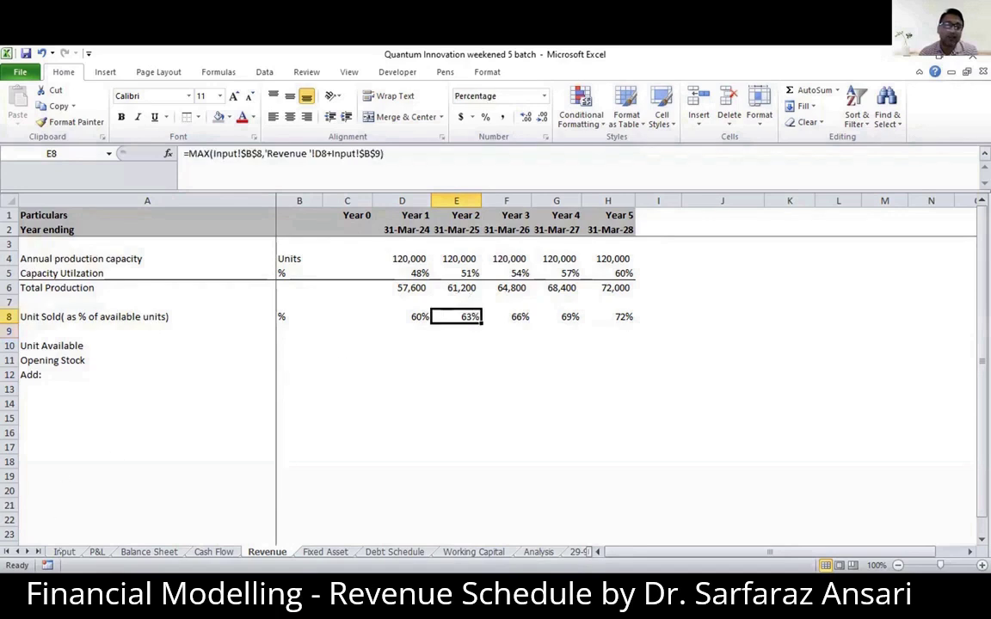
click(62, 552)
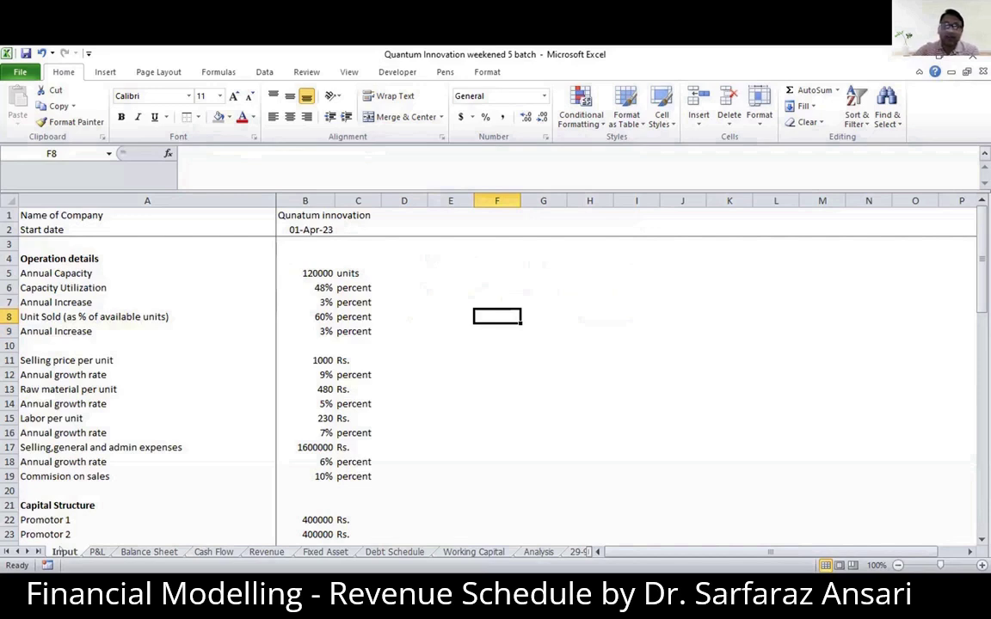
click(318, 310)
key(Down)
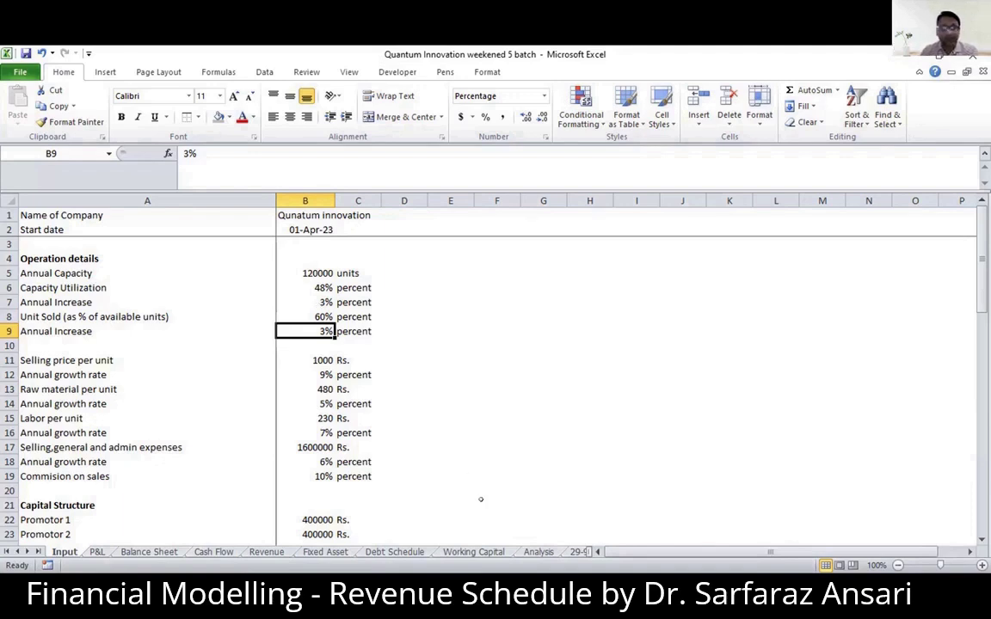
click(266, 552)
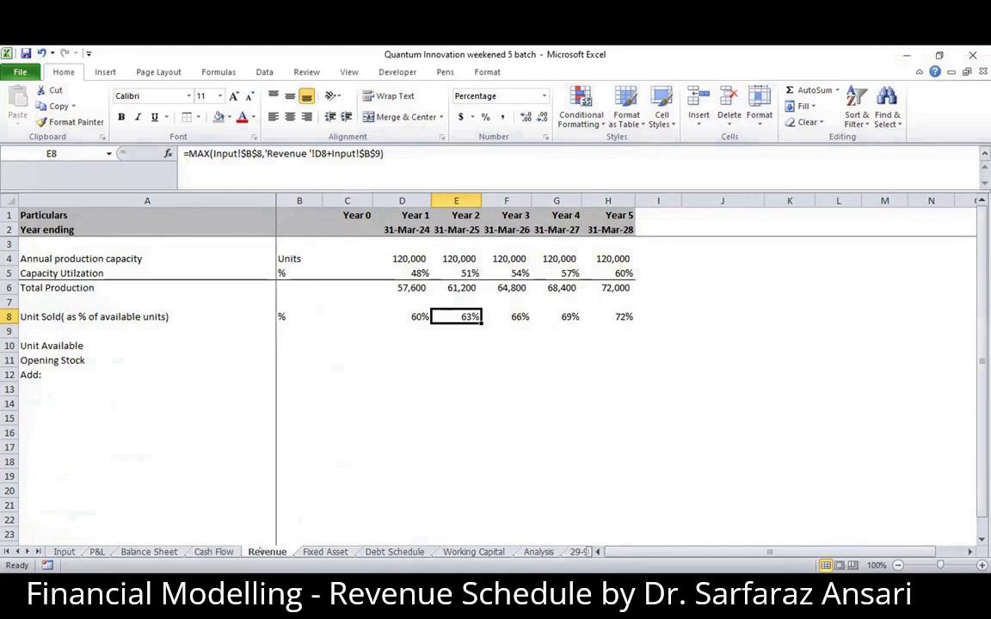
- Complete the label in A12 of the Revenue sheet as "Add: Production"
click(48, 374)
double_click(48, 373)
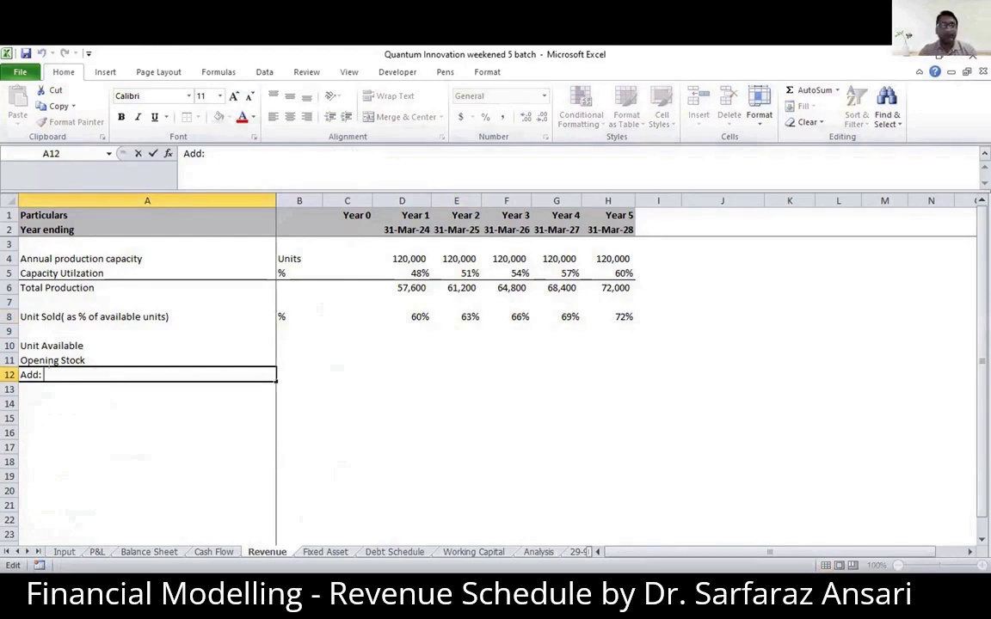
text(Production)
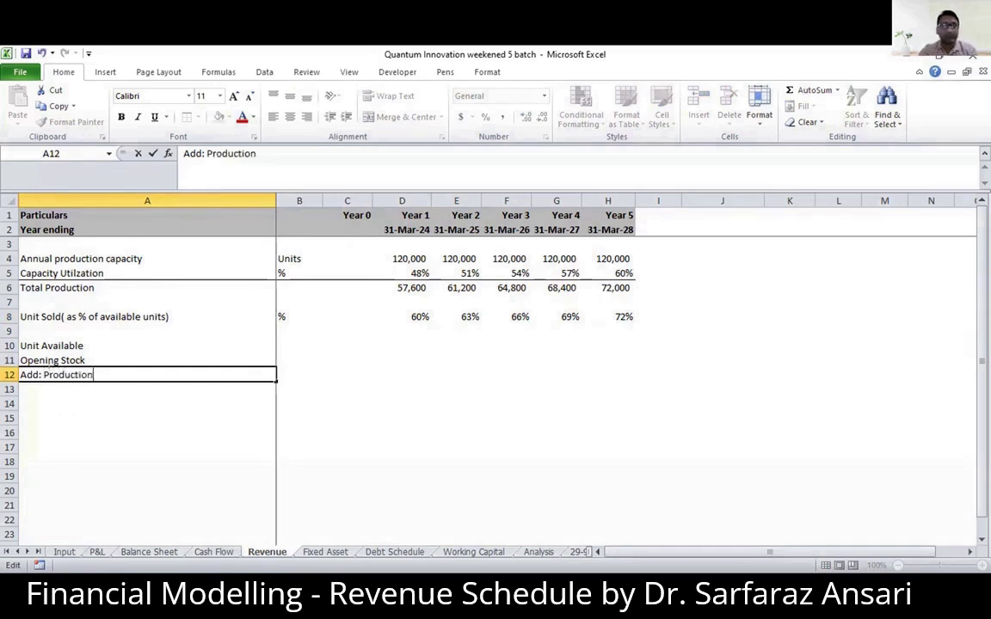
key(Return)
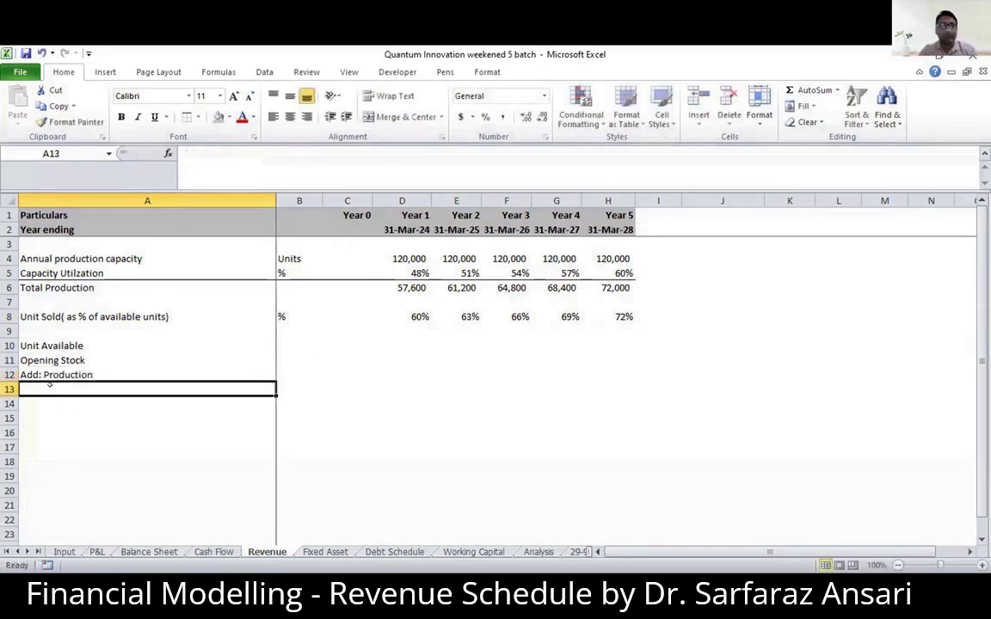
- Add a top border across A13:H13 and label A13 "Available for sale"
drag(49, 384, 632, 391)
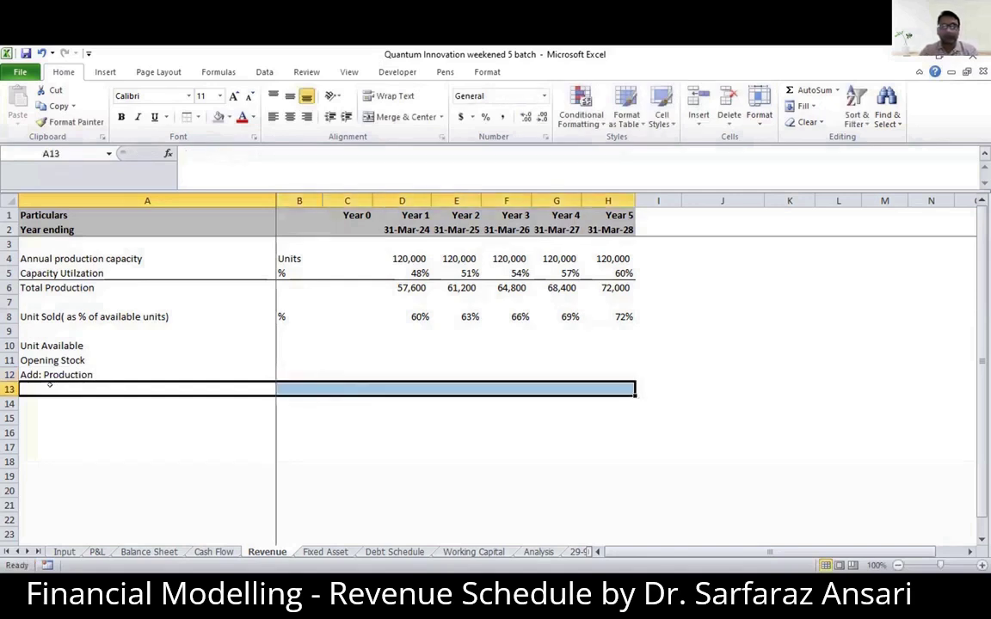
click(49, 385)
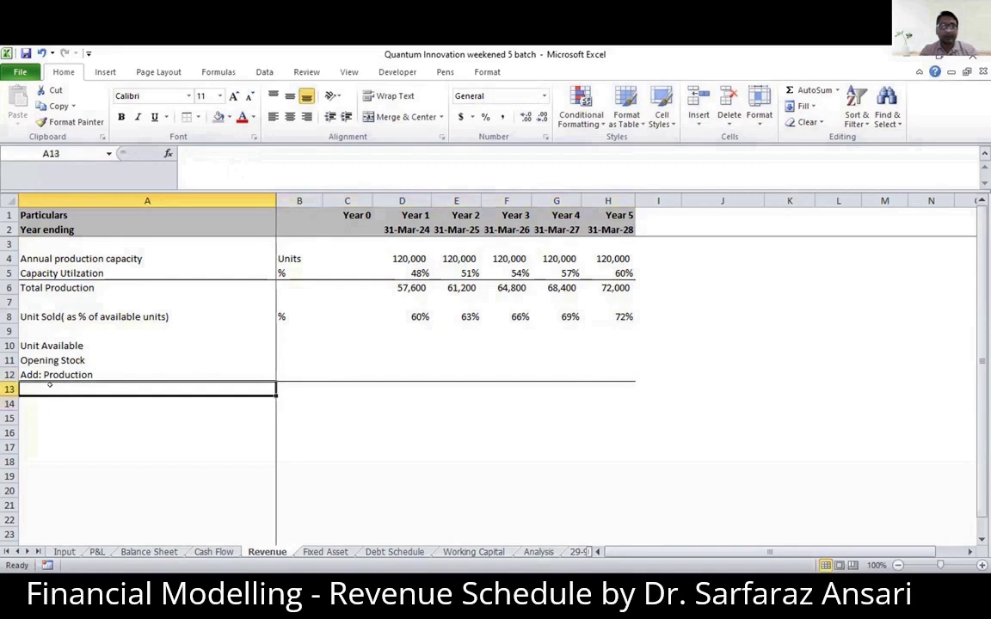
text(Ava)
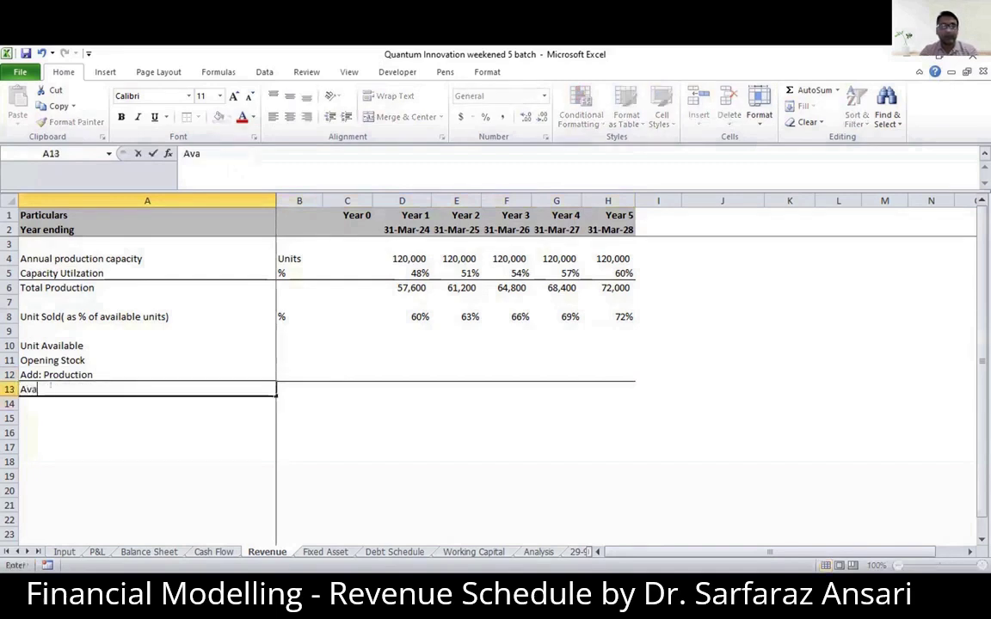
text(ilable )
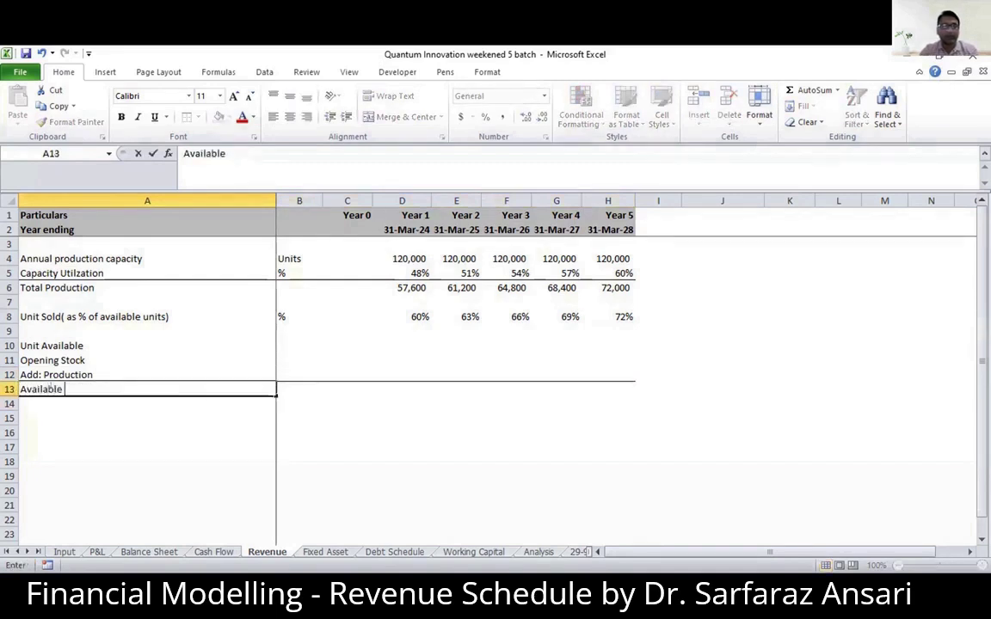
text(for sale)
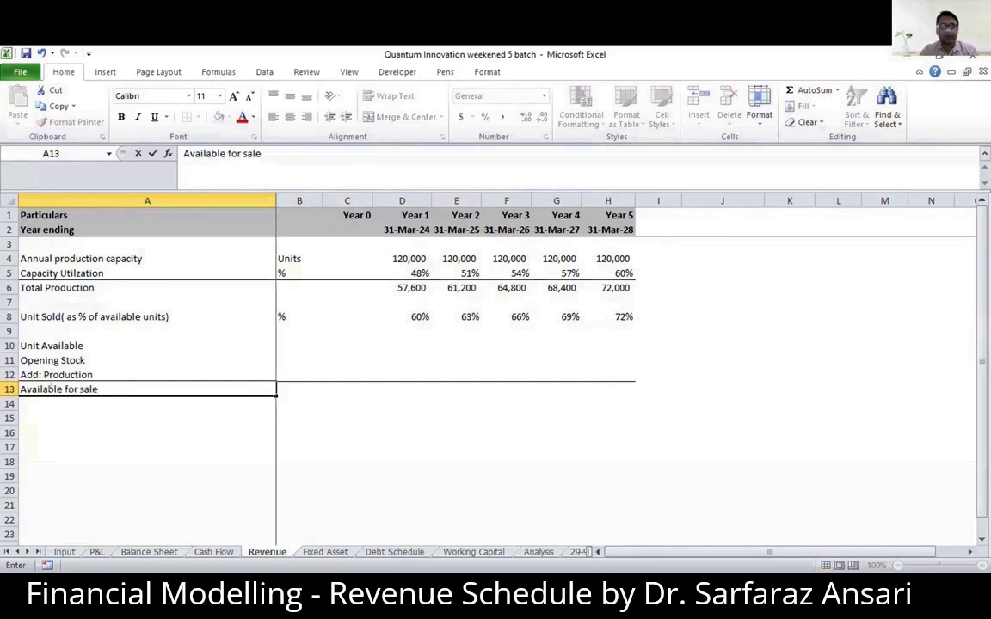
key(Return)
- Label A14 "Units Sold" and add a top border across A15:H15
text(Units)
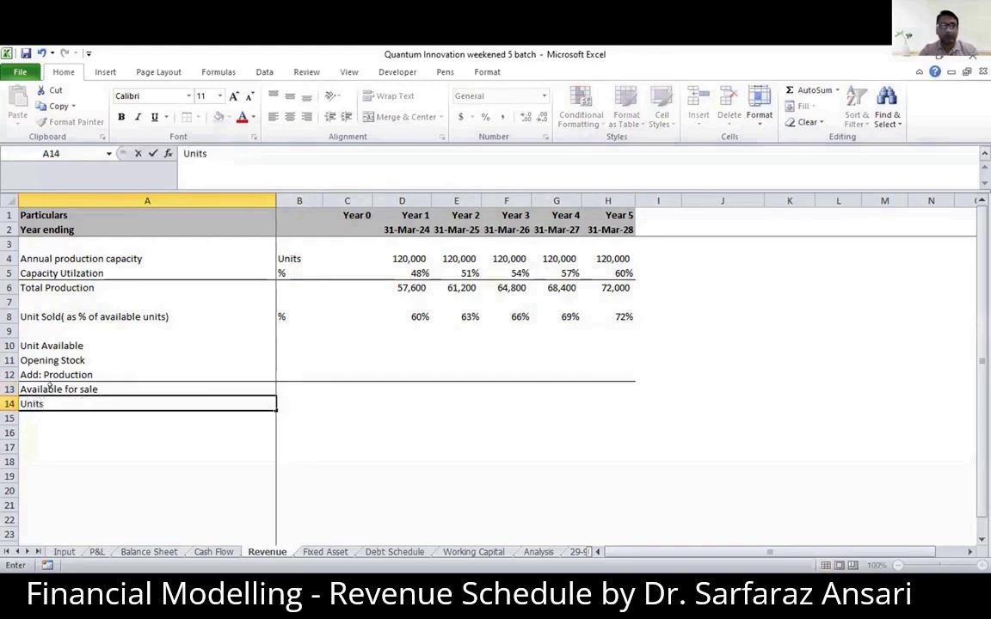
text( Sold)
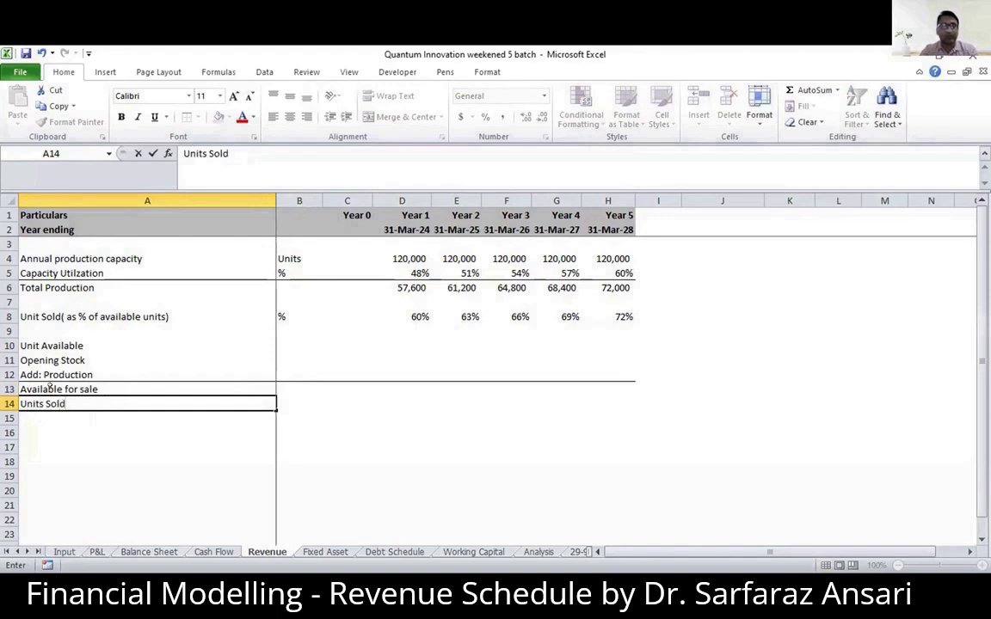
key(Return)
drag(215, 418, 633, 421)
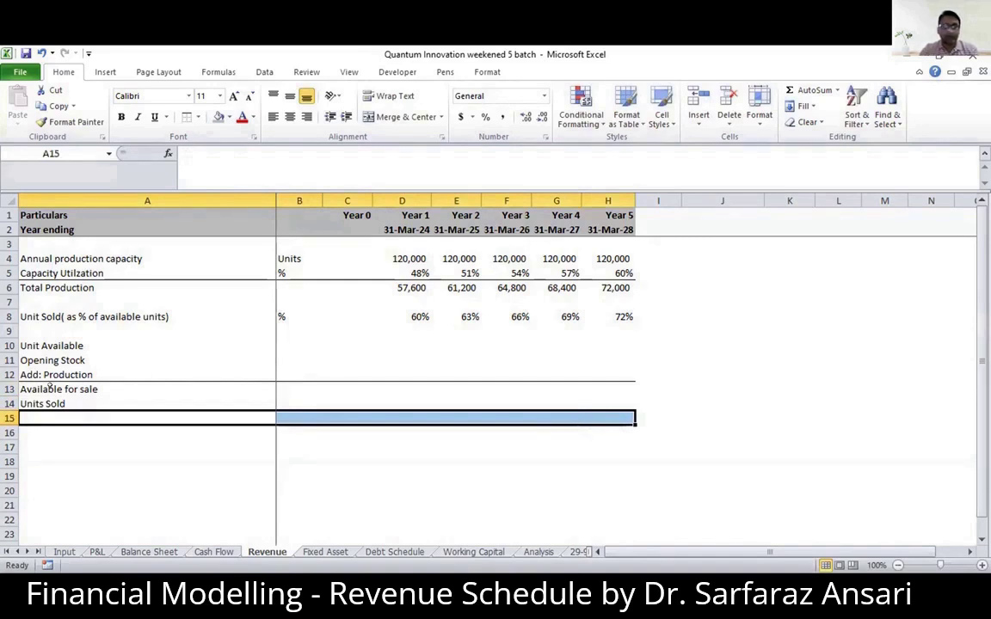
key(Left)
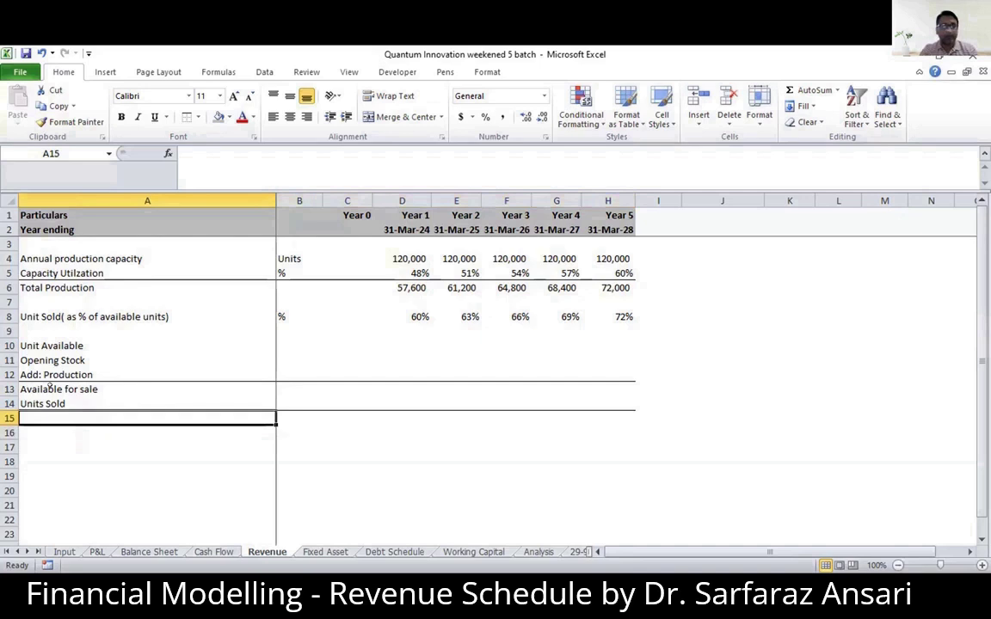
- Label A15 "Closing Stock"
text(Clos)
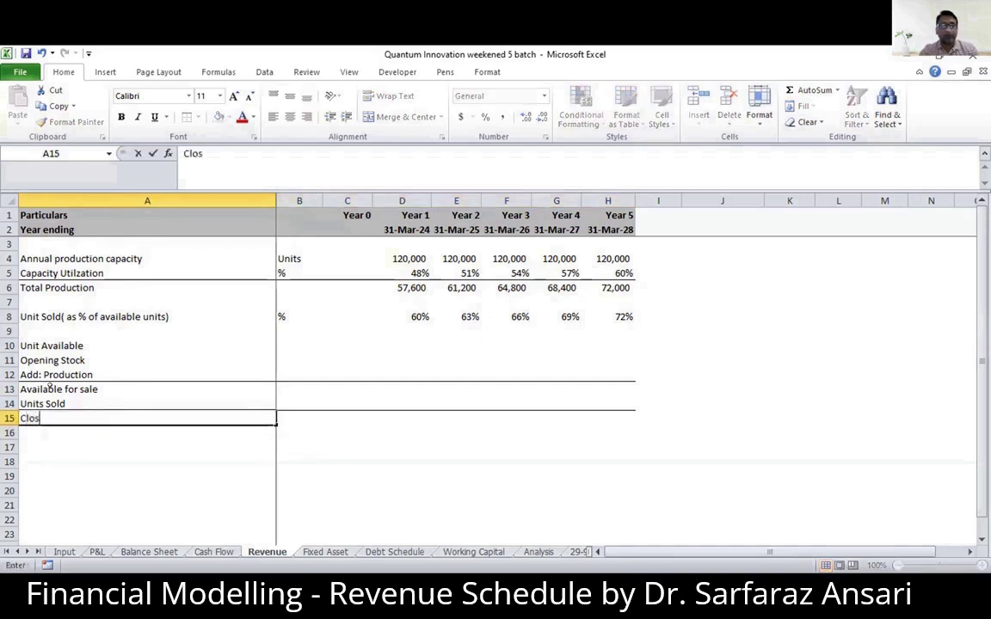
text(ing Stock)
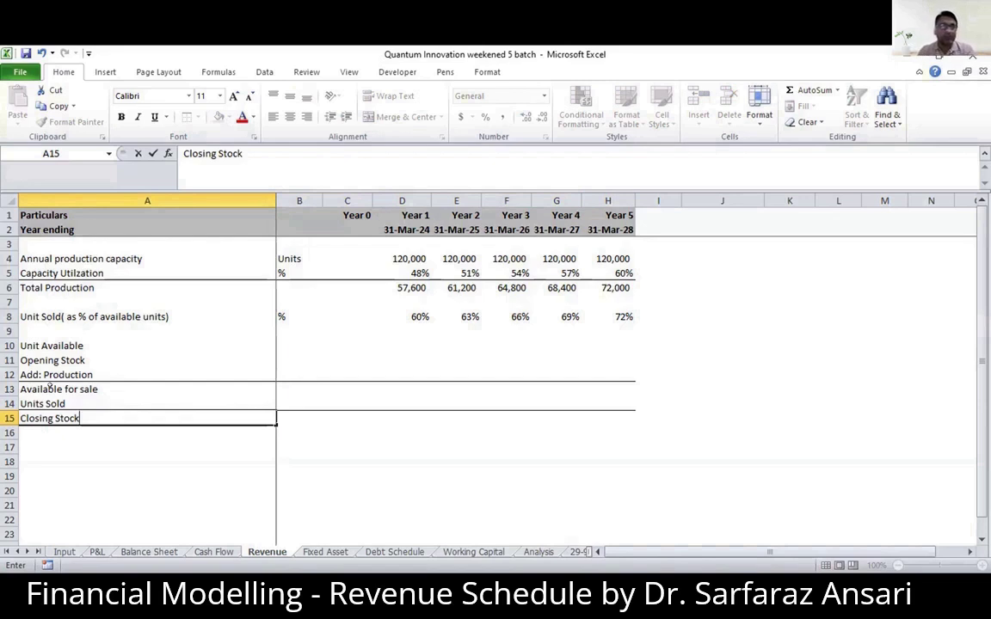
- Make the heading in A10 bold and change its wording to "Units Available"
click(38, 344)
key(ctrl+b)
key(Down)
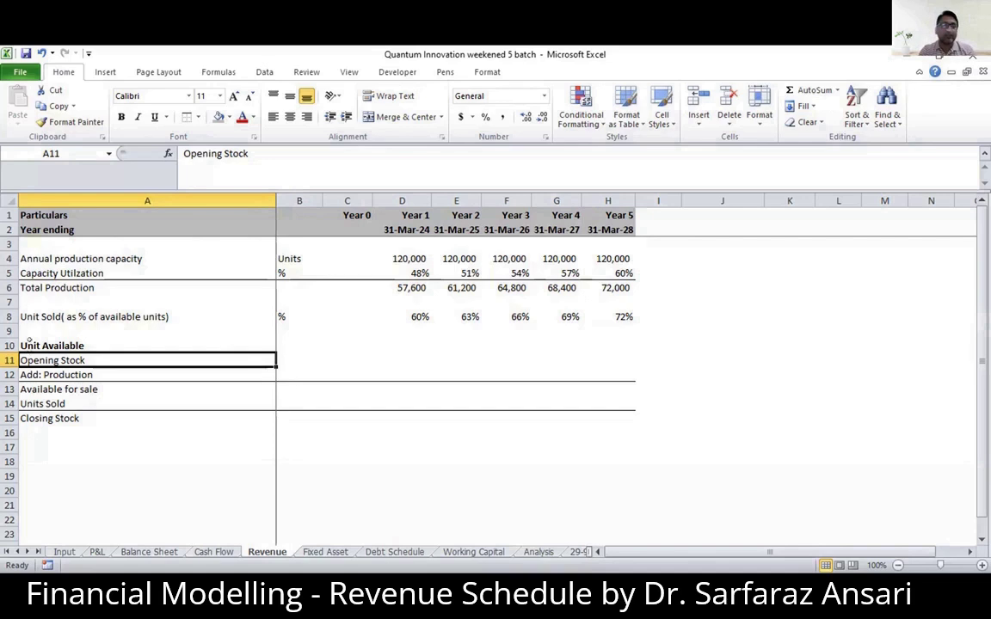
click(44, 346)
double_click(43, 346)
text(s)
click(49, 373)
- Enter 0 as the Year 1 opening stock in D11
click(24, 361)
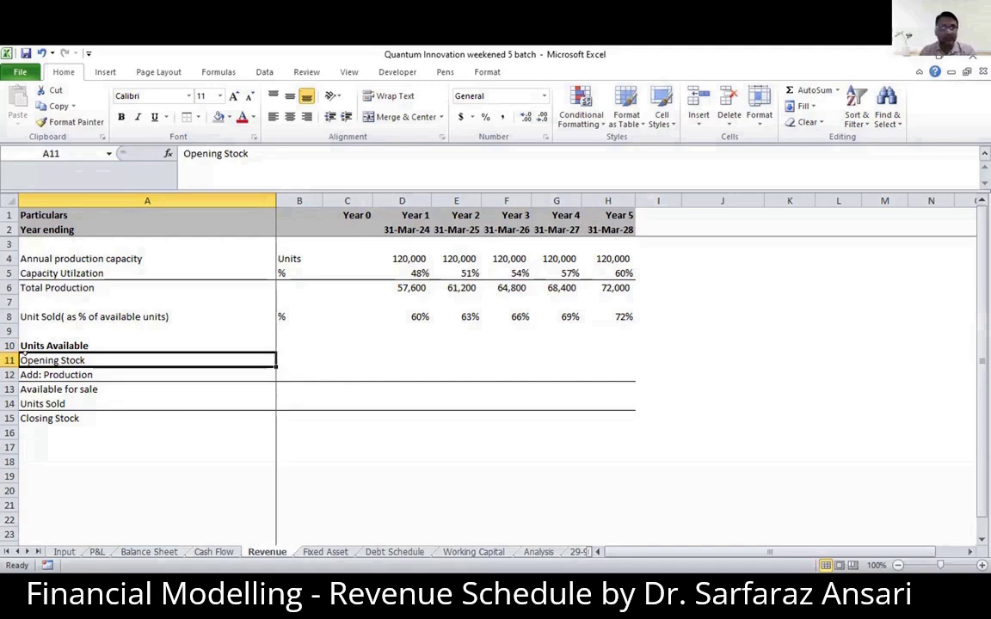
key(Down)
key(Up)
key(Right)
key(Right)
key(Right)
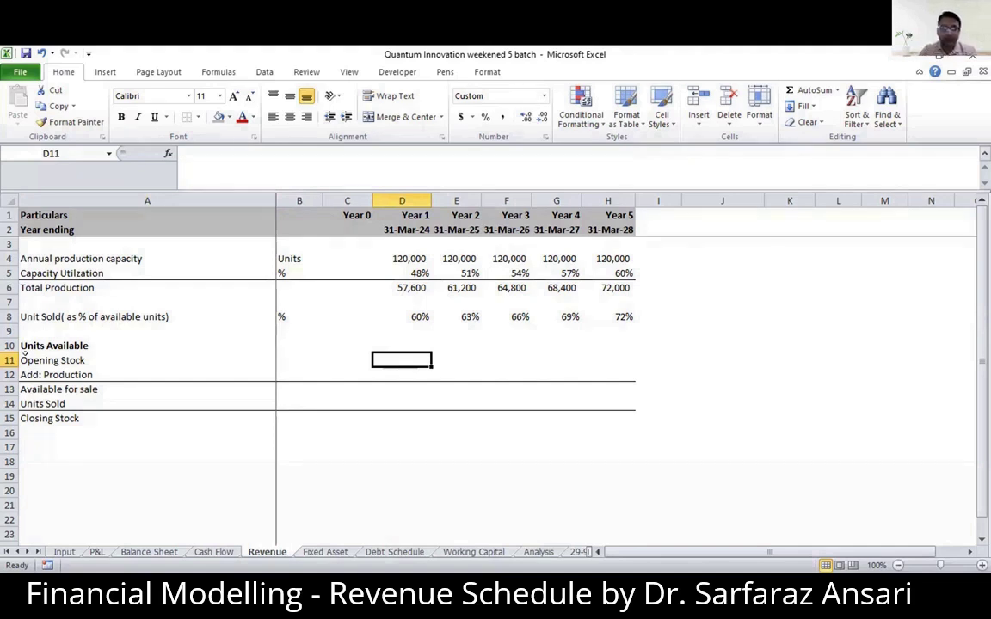
key(Left)
key(Down)
key(Up)
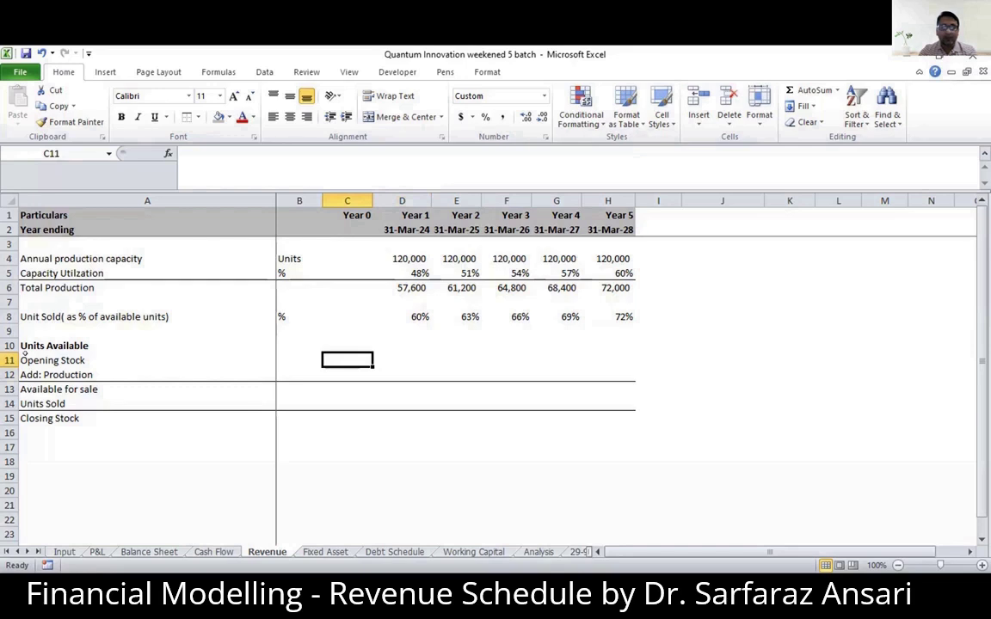
key(Right)
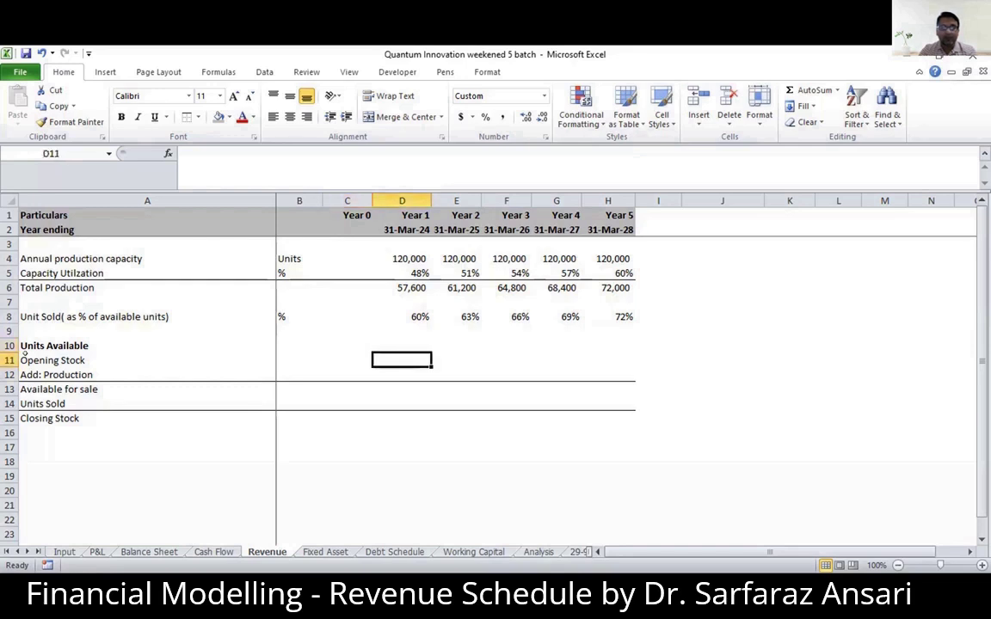
text(0)
key(Return)
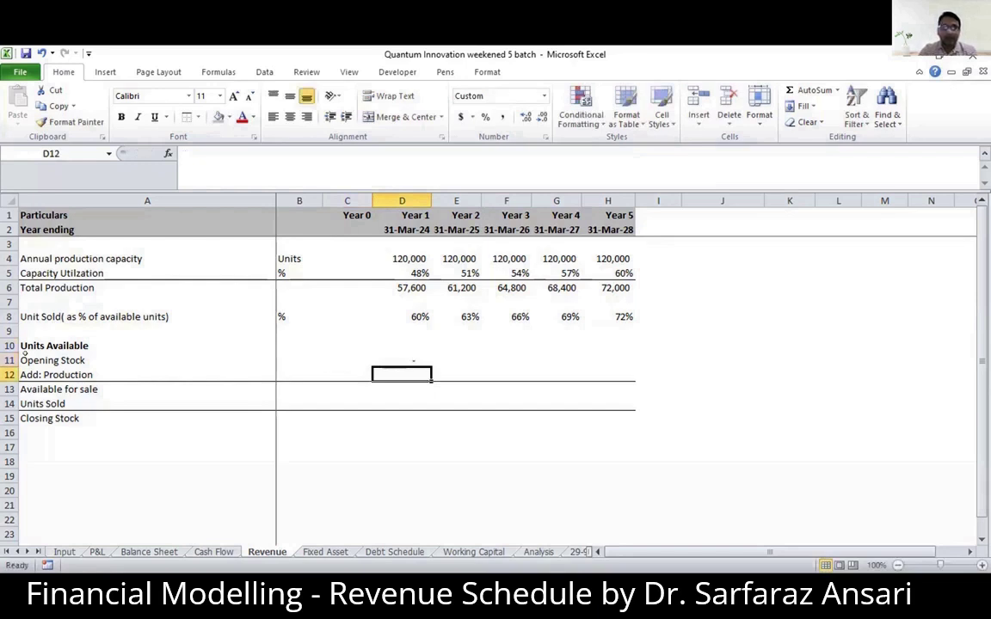
- Link the Year 1 production in D12 to Total Production with =D6
text(=)
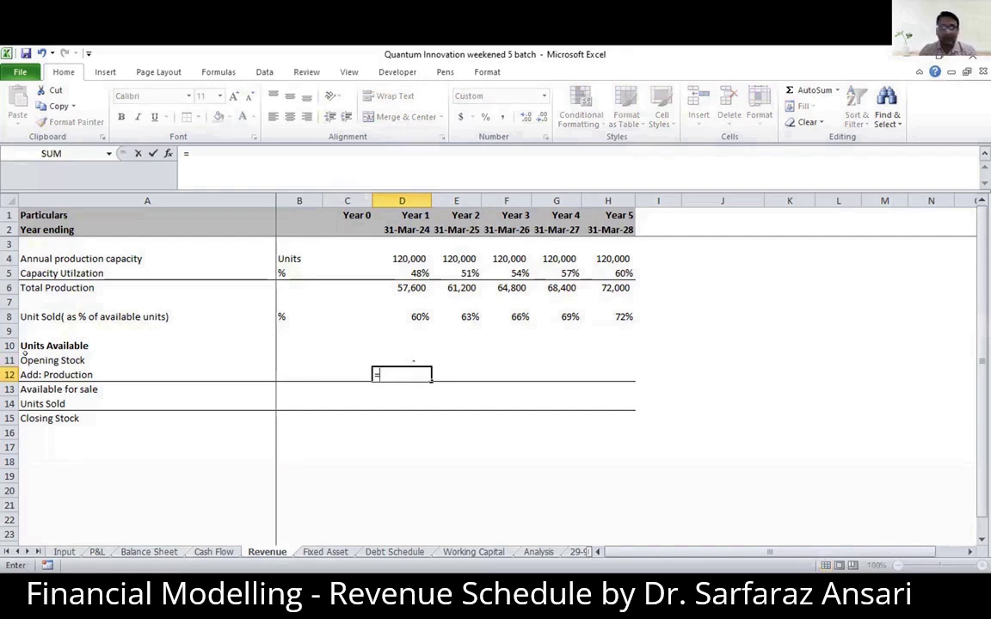
key(Up)
key(Up)
key(Up)
key(Up)
key(Up)
key(Up)
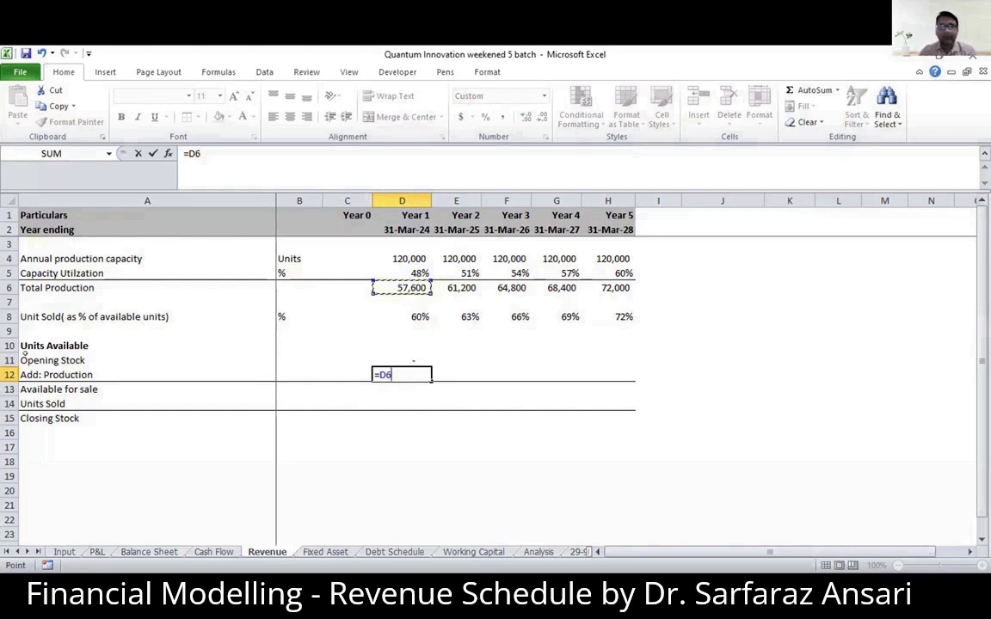
key(Return)
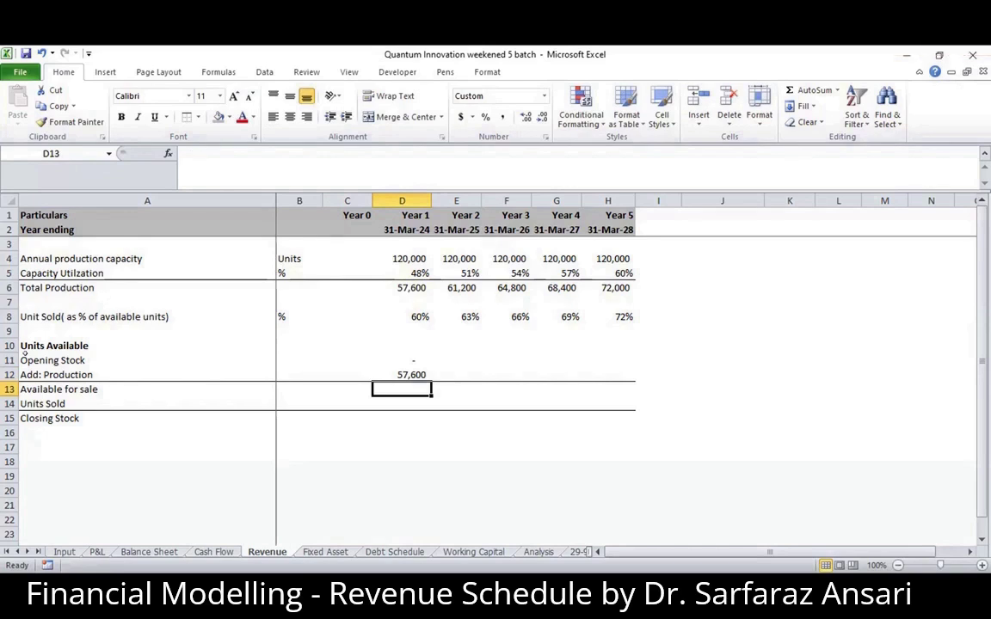
- Calculate the Year 1 units available for sale in D13 with =D11+D12
text(=)
key(Up)
key(Up)
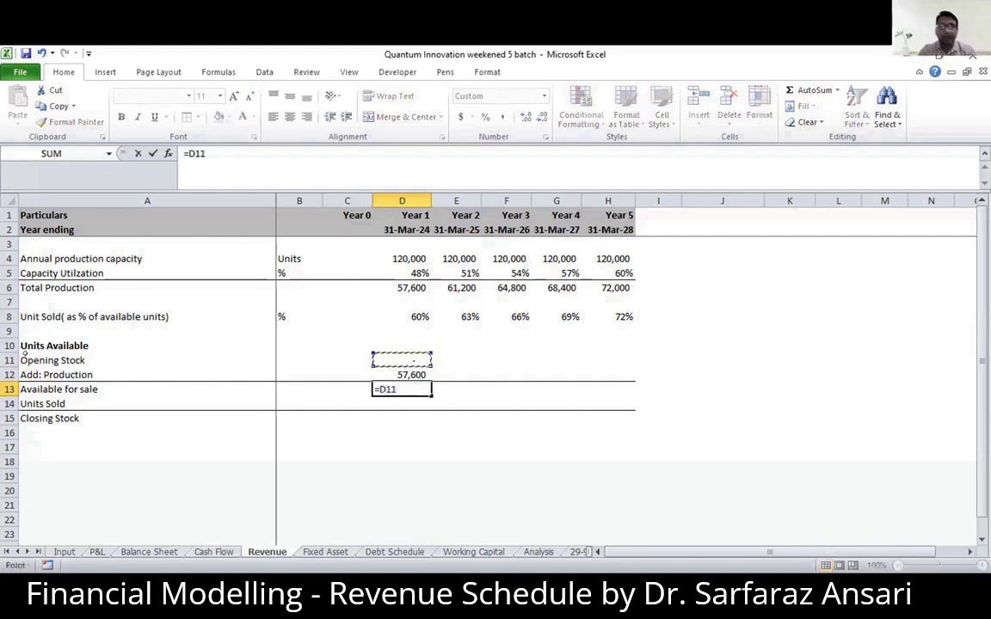
text(+)
key(Up)
key(Return)
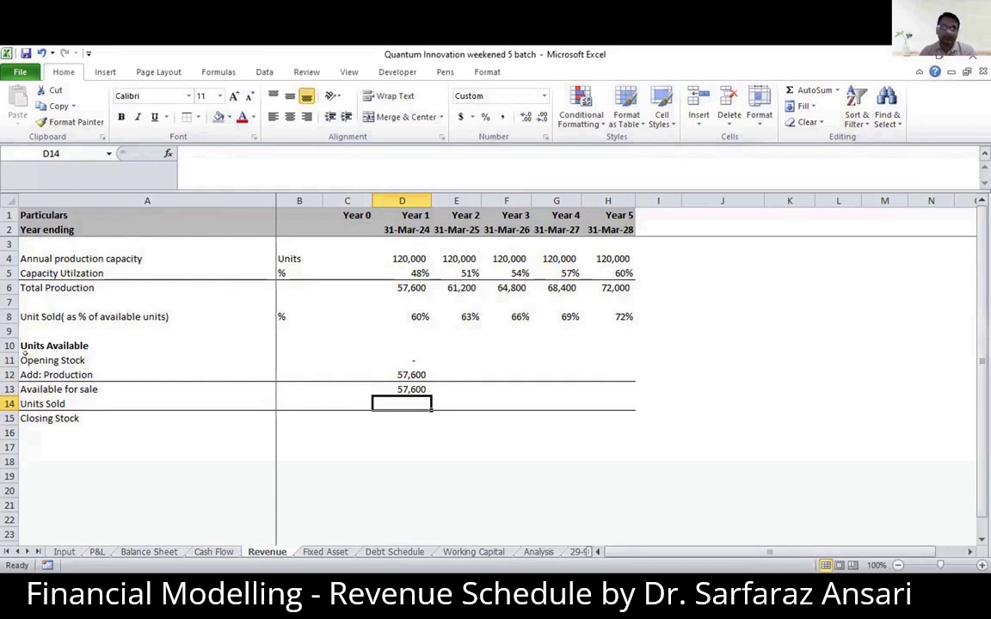
- Review the Year 1 available-for-sale formula in D13 against the opening stock and production cells above it
key(Up)
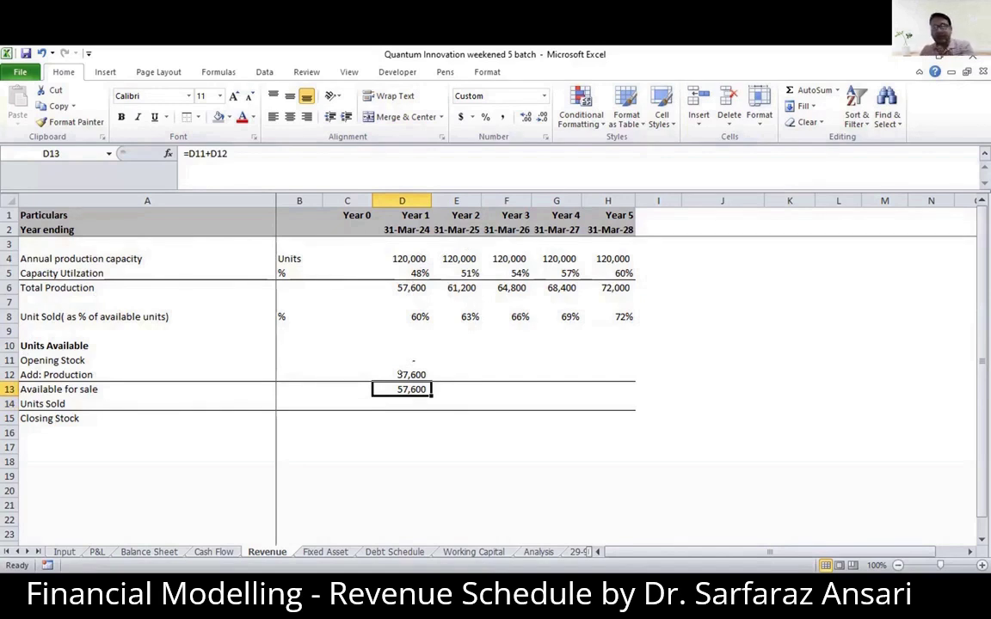
key(Down)
key(Up)
key(Up)
key(Up)
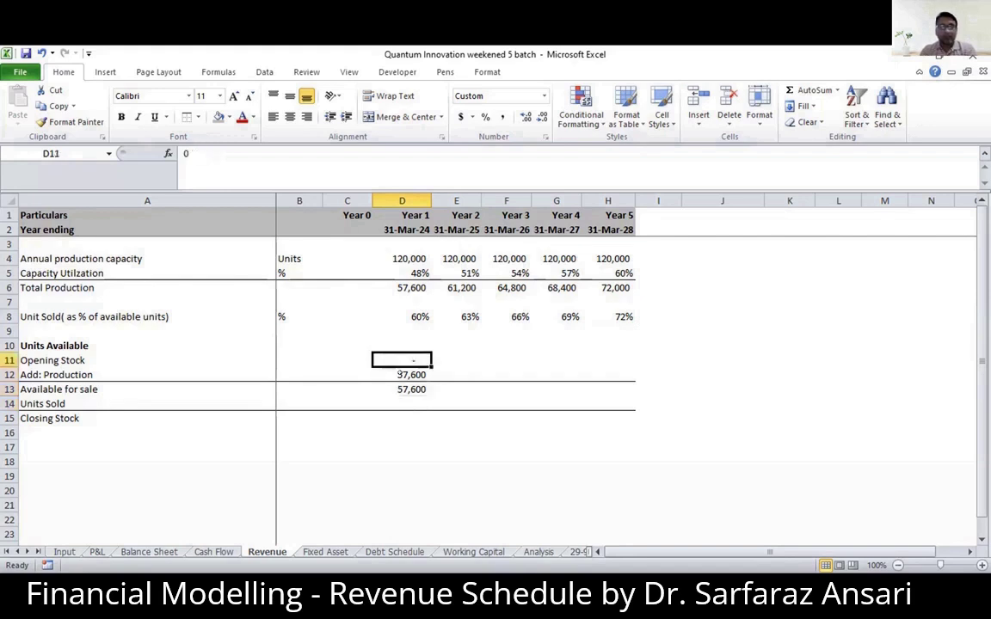
key(Down)
key(Up)
key(Down)
key(Down)
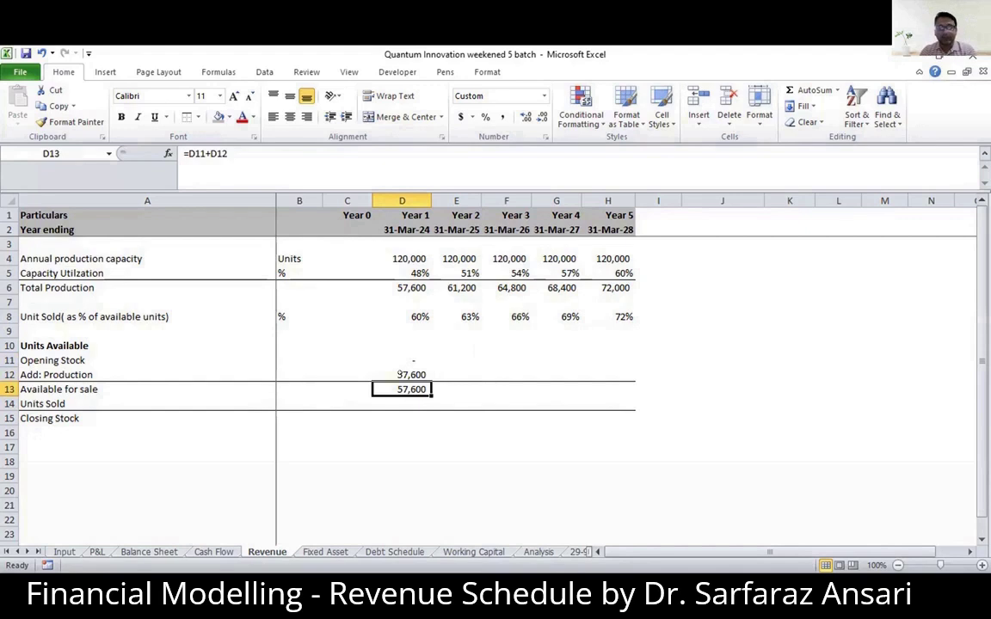
- Calculate the Year 1 units sold in D14 with =D13*D8
key(Return)
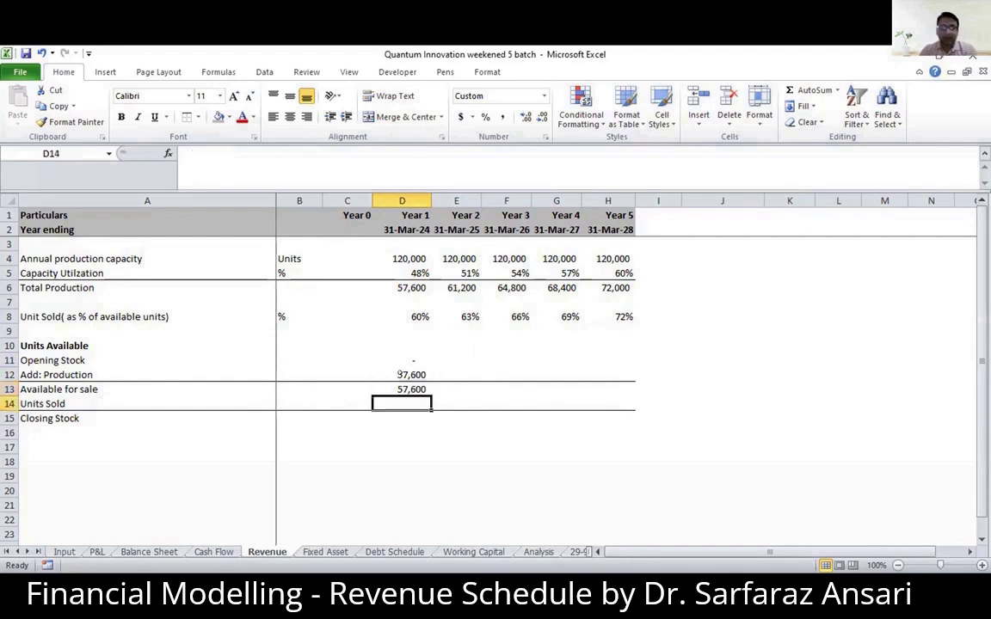
text(=)
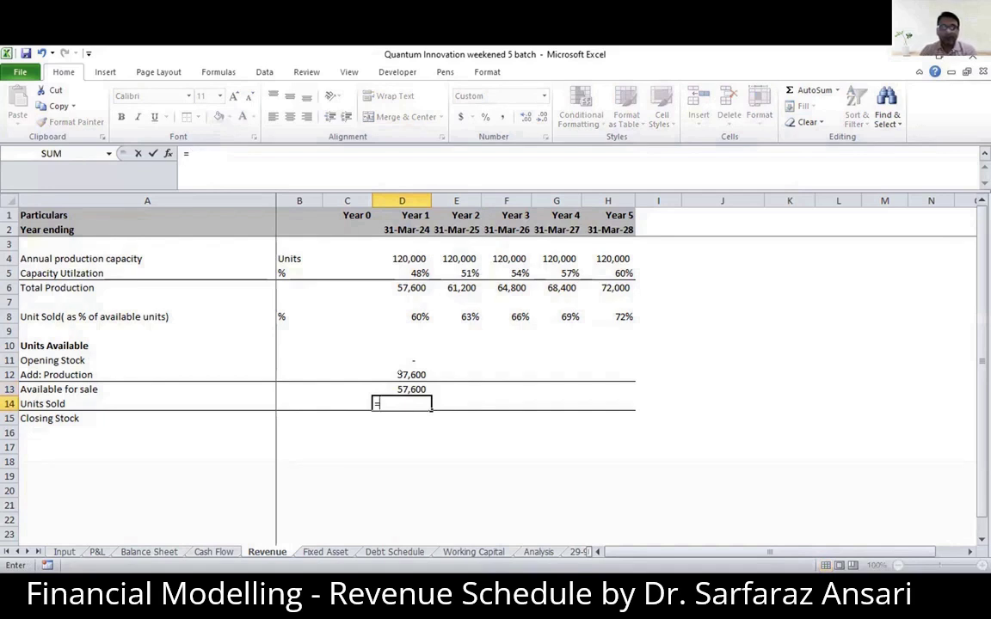
key(Up)
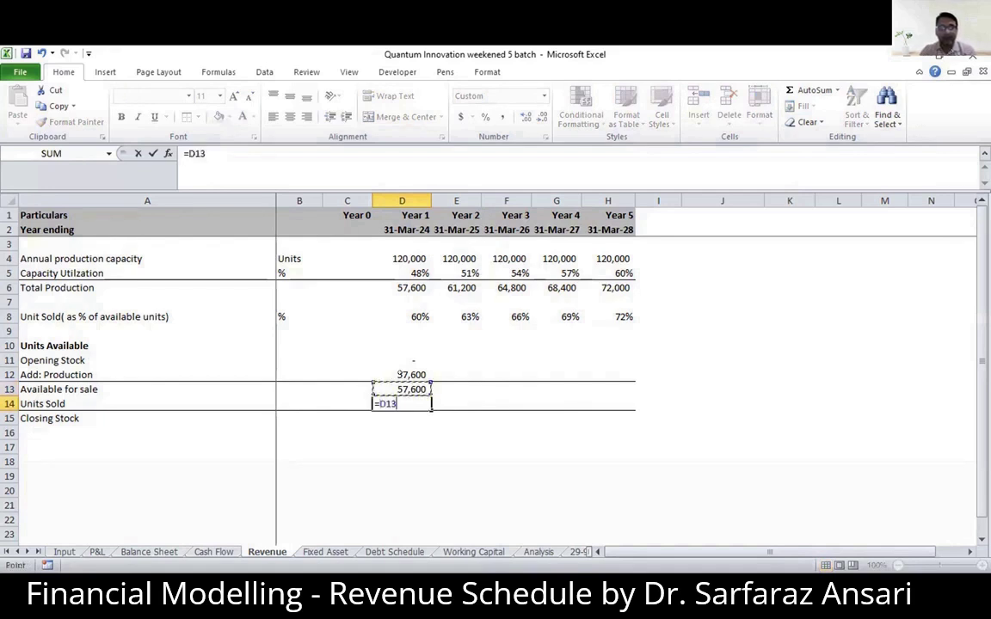
text(*)
key(Up)
key(Up)
key(Up)
key(Up)
key(Up)
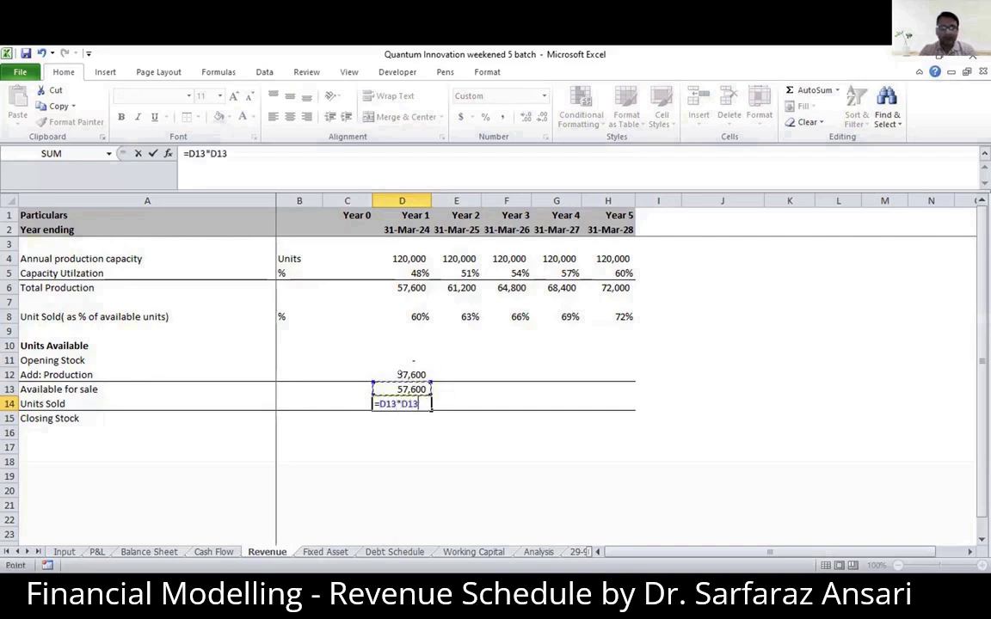
key(Up)
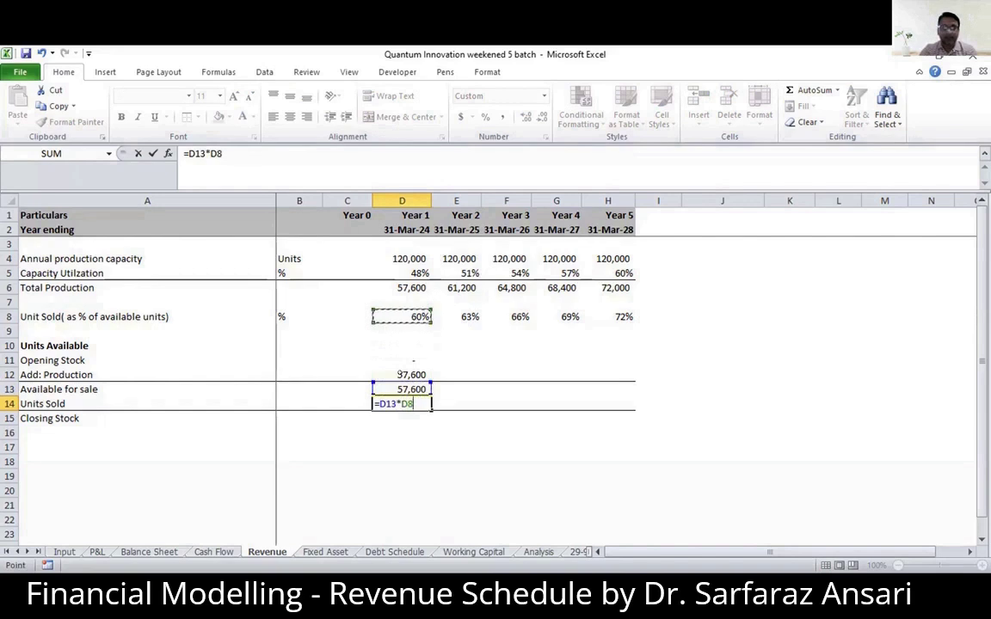
key(Return)
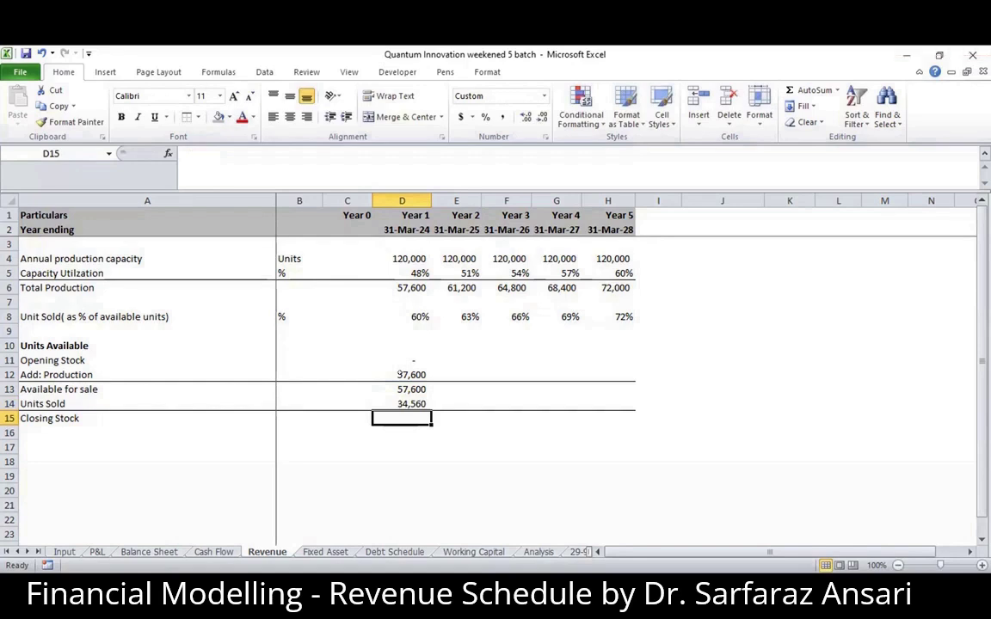
- Calculate the Year 1 closing stock in D15 with =D13-D14
text(=)
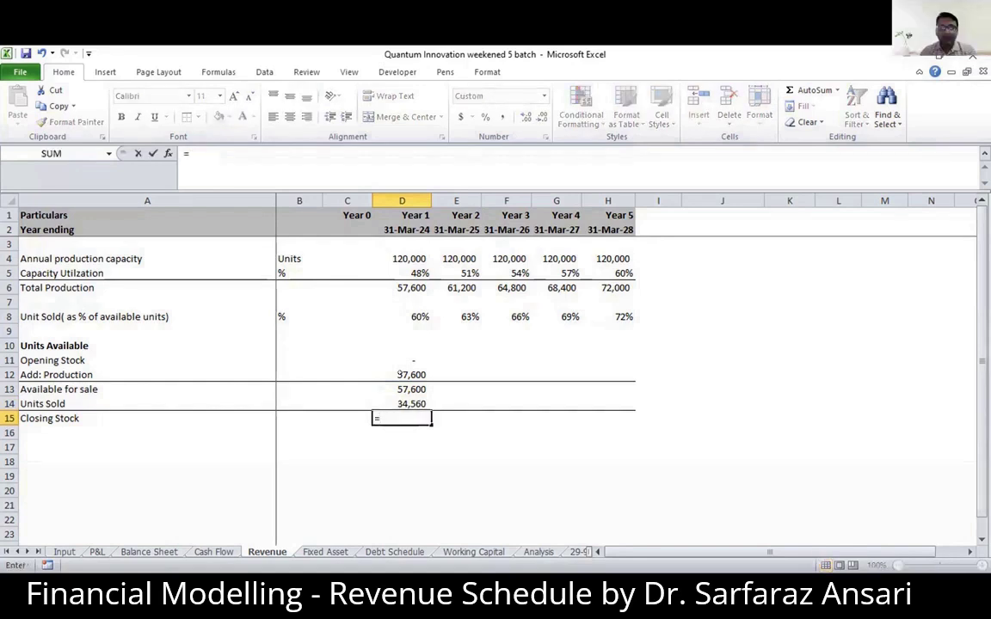
key(Up)
key(Up)
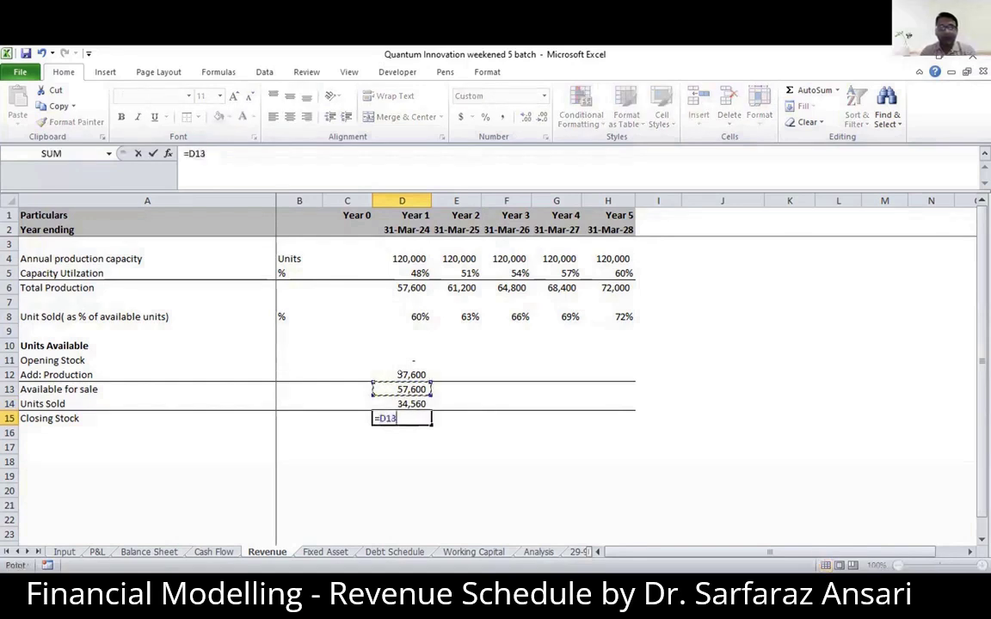
text(-)
key(Up)
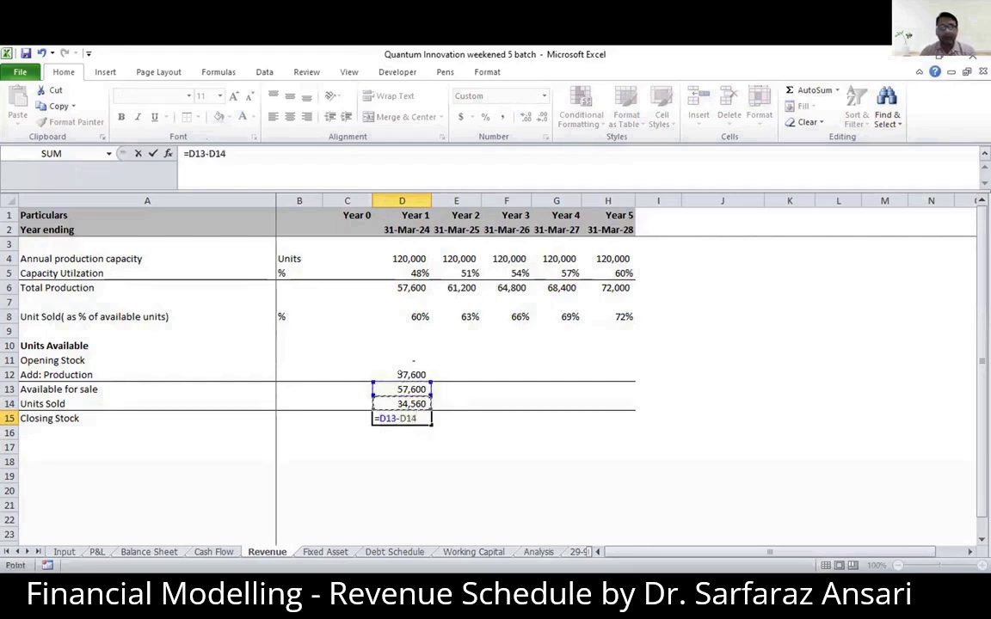
key(Return)
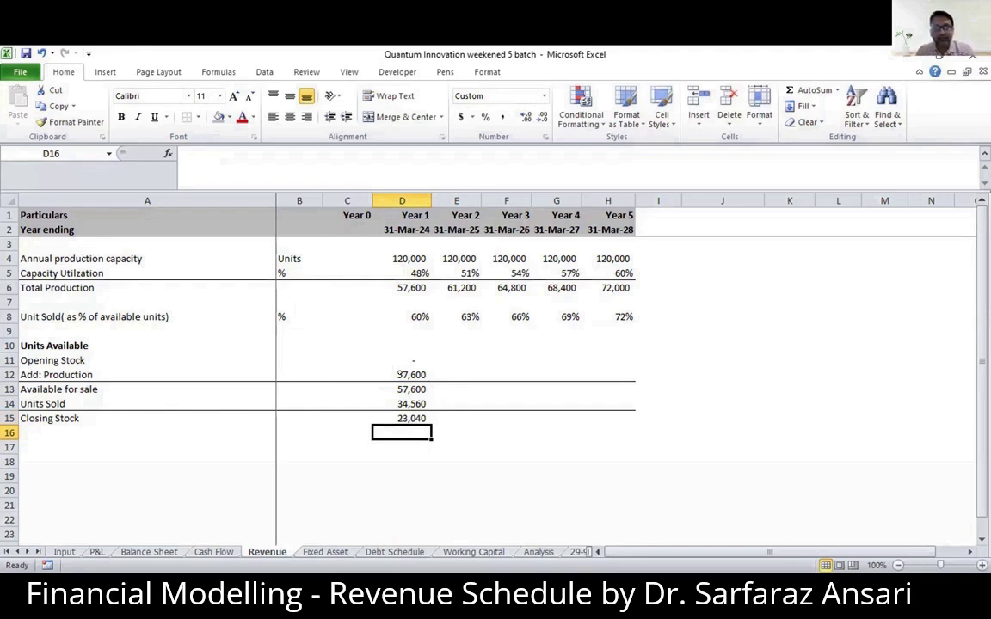
- Clear the Year 1 entries in D11:D15 and re-enter 0 as the opening stock in D11
drag(402, 359, 404, 418)
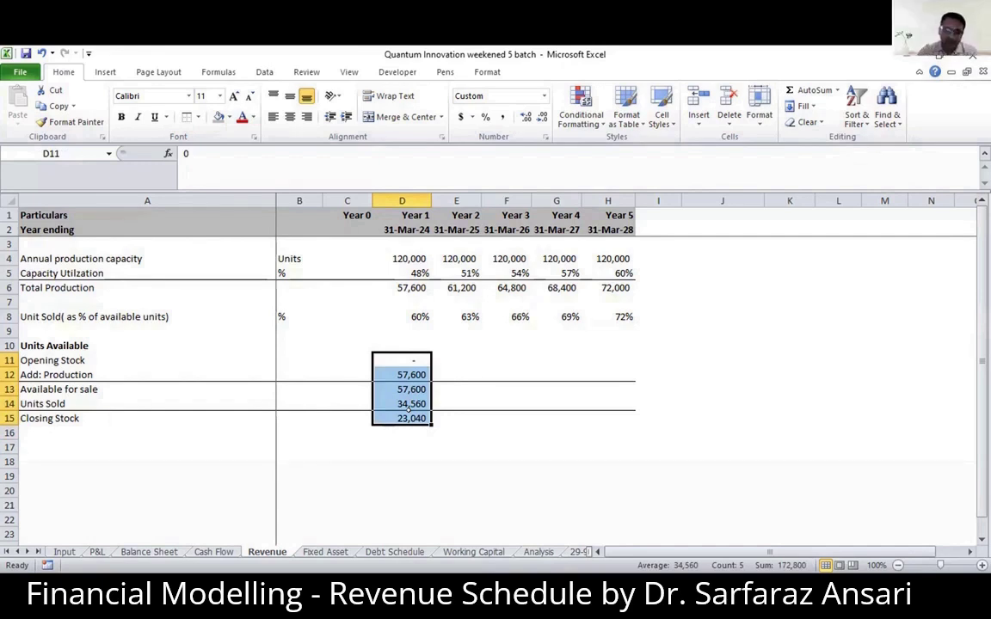
key(Delete)
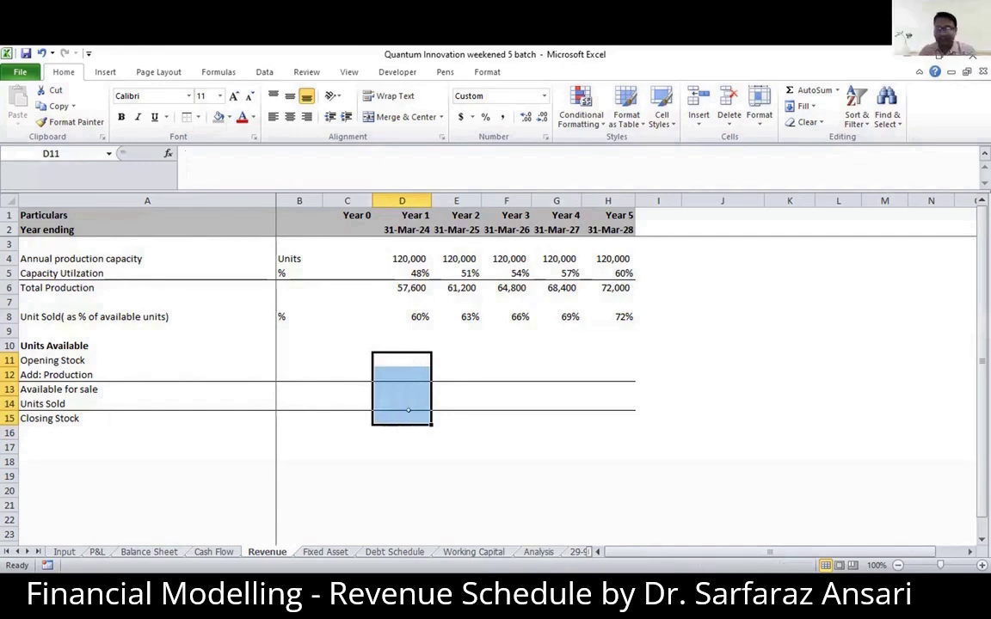
click(399, 354)
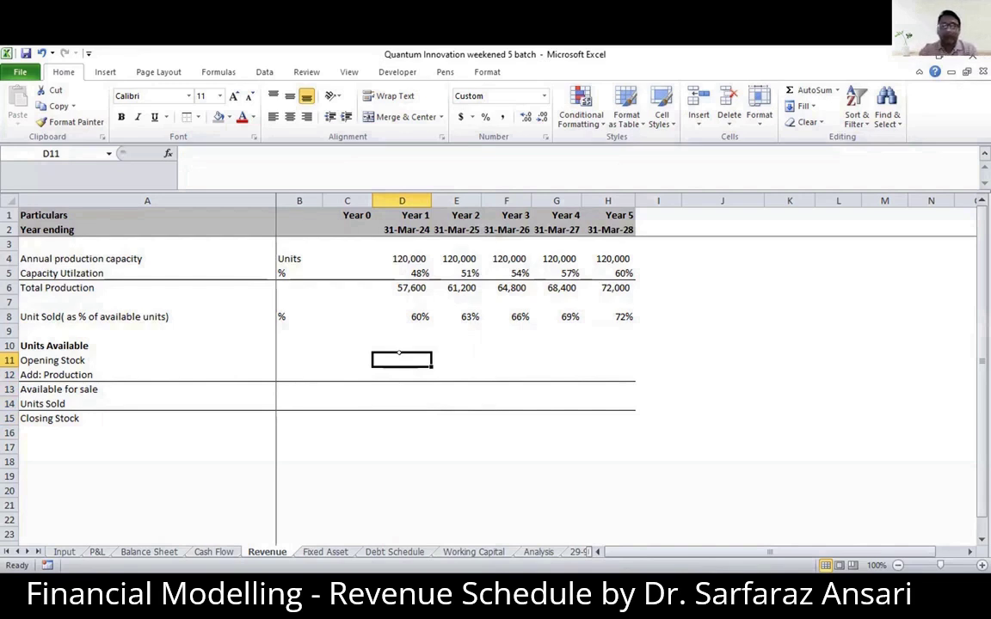
text(0)
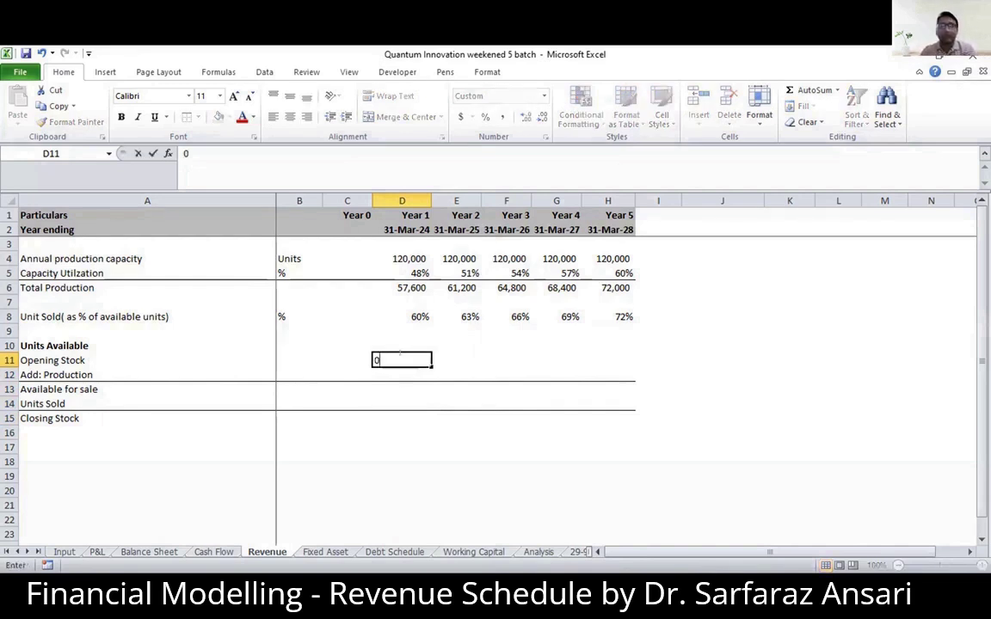
key(Return)
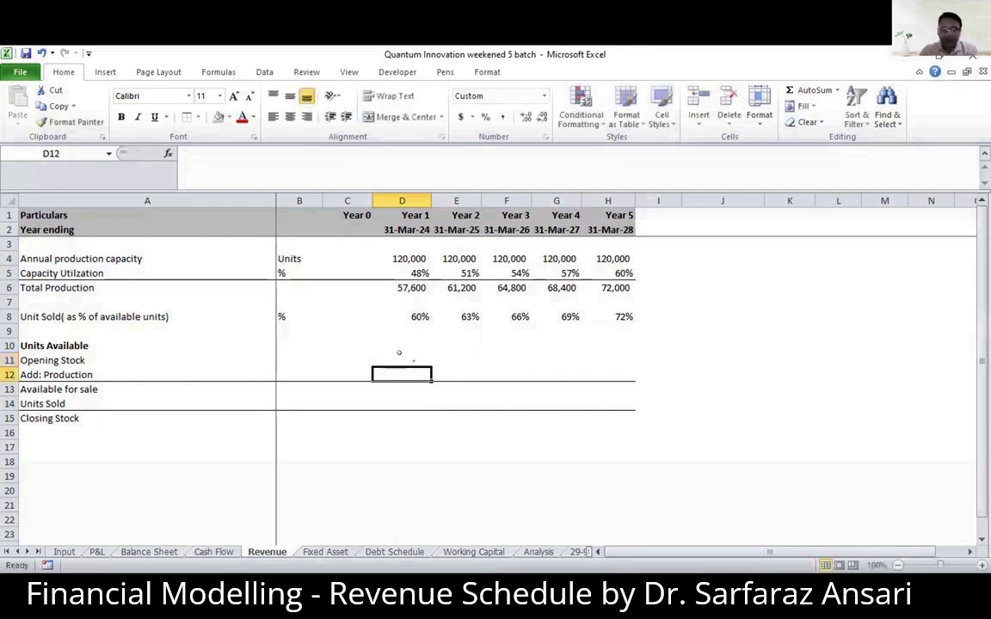
text(=)
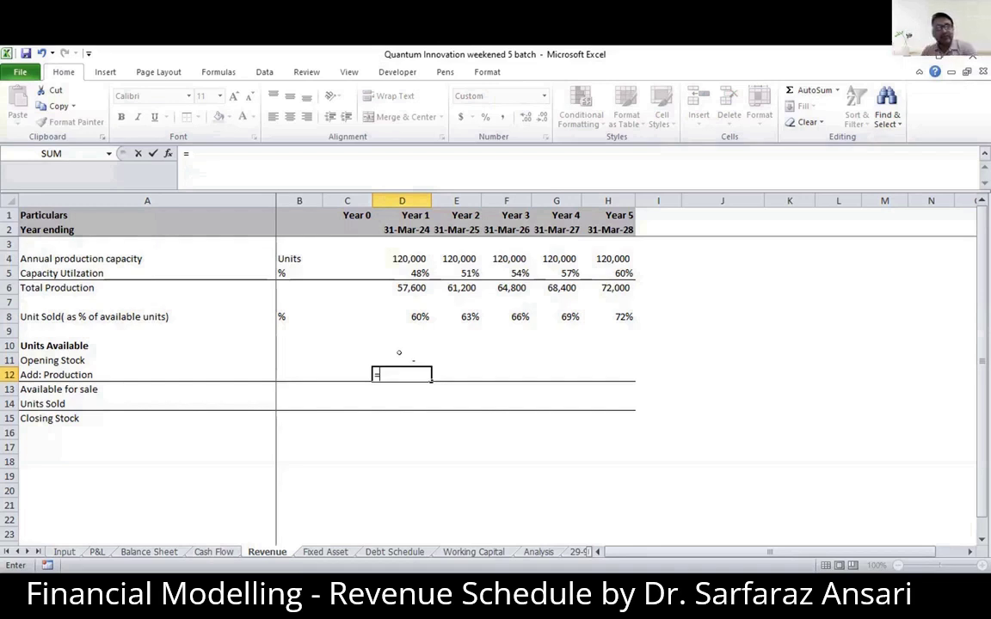
key(Up)
key(Up)
key(Up)
key(Up)
key(Up)
key(Up)
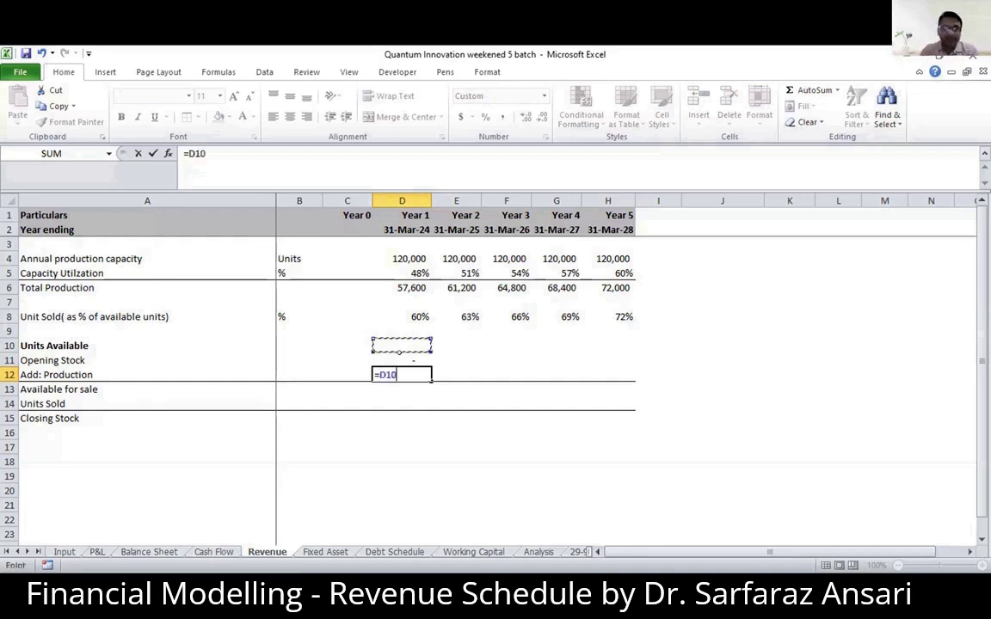
key(Return)
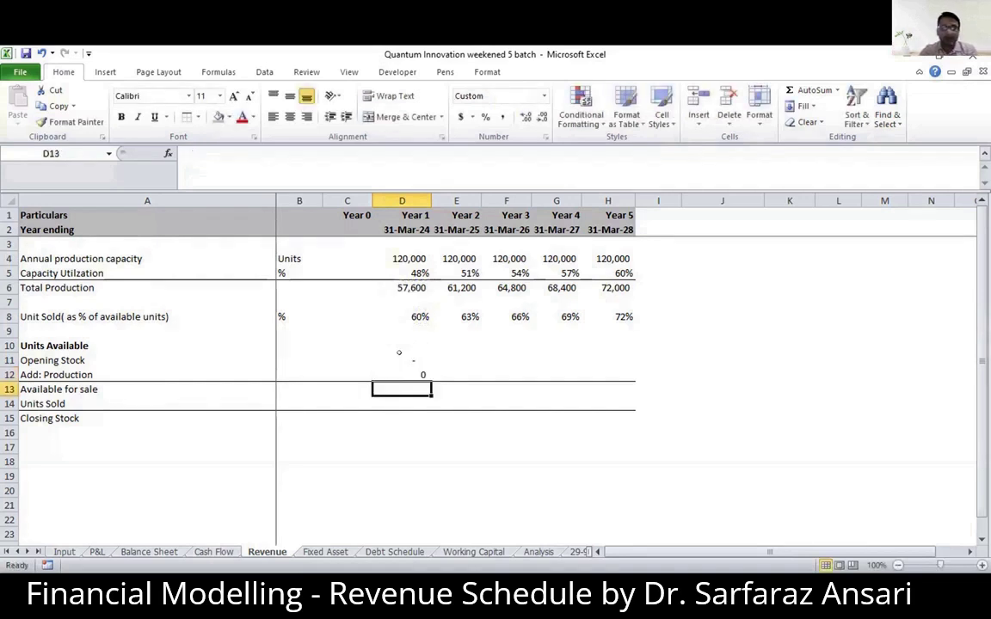
- Link the Year 1 production in D12 to total production with =D6
key(Up)
text(=)
key(Up)
key(Up)
key(Up)
key(Up)
key(Up)
key(Up)
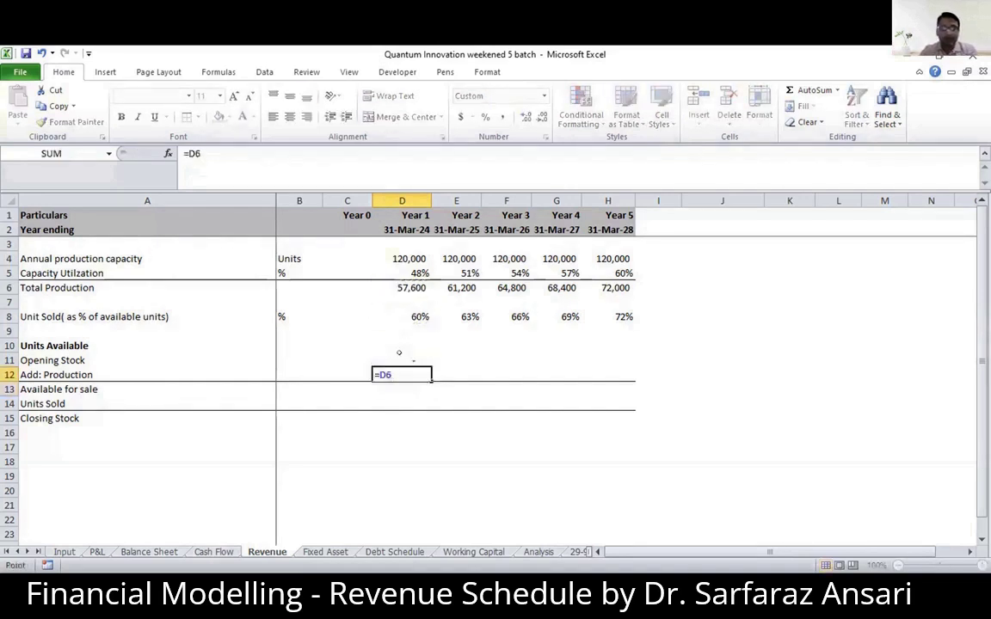
key(Return)
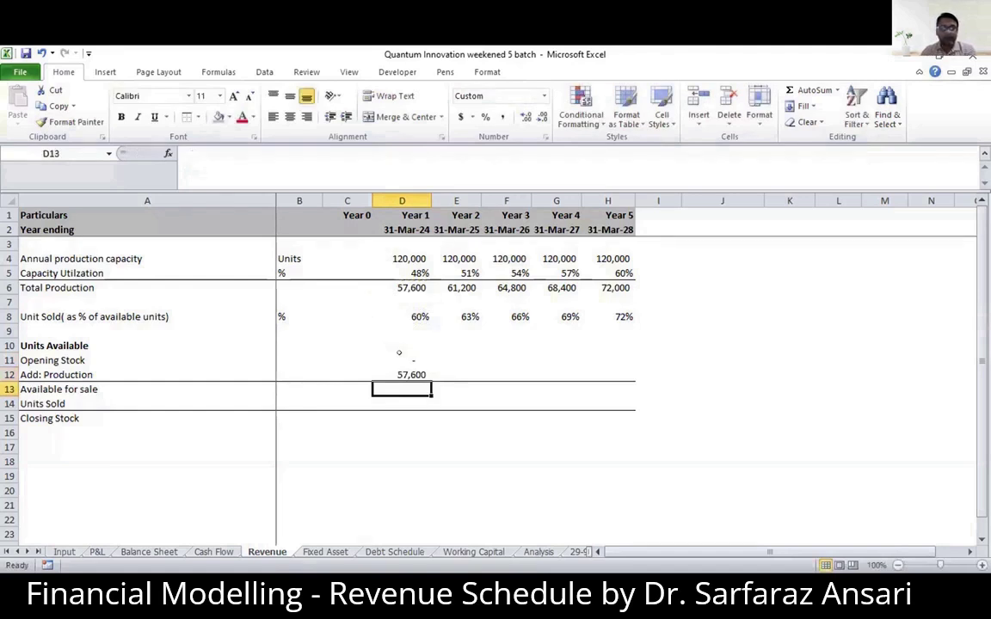
- Calculate the Year 1 units available for sale in D13 with =D11+D12
click(400, 360)
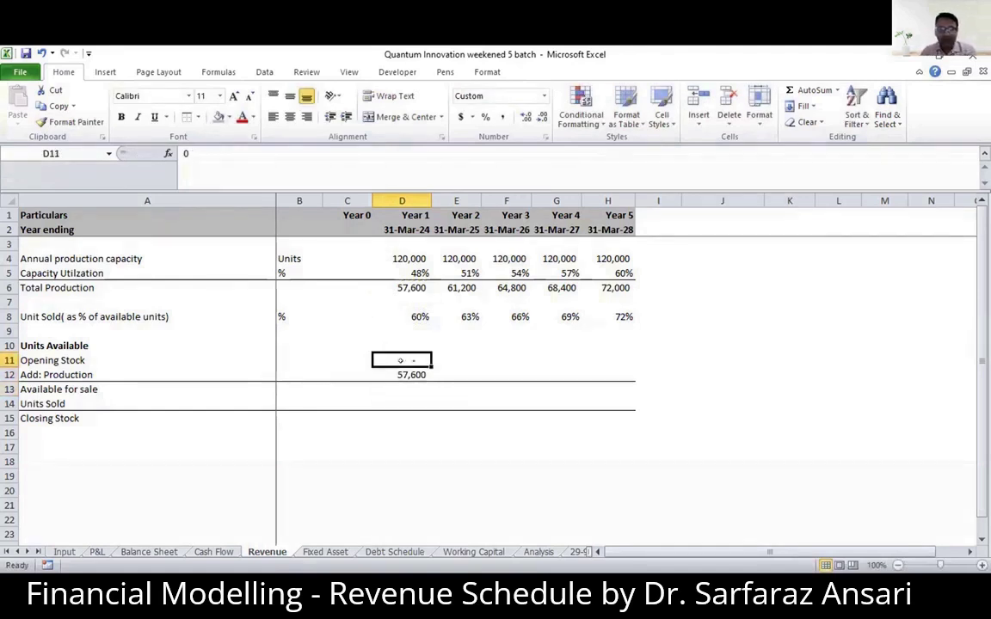
key(Down)
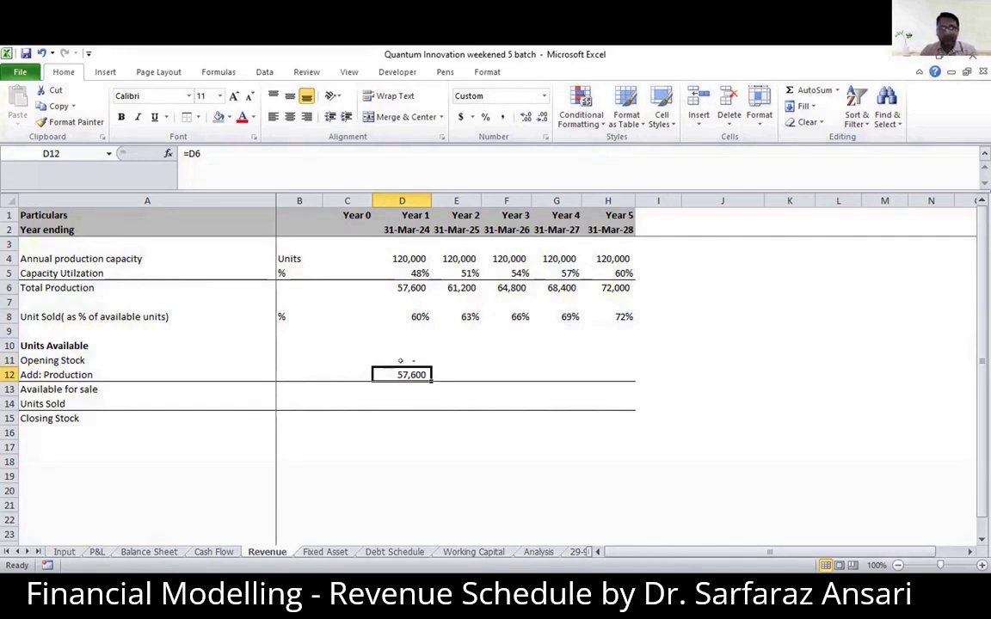
key(Down)
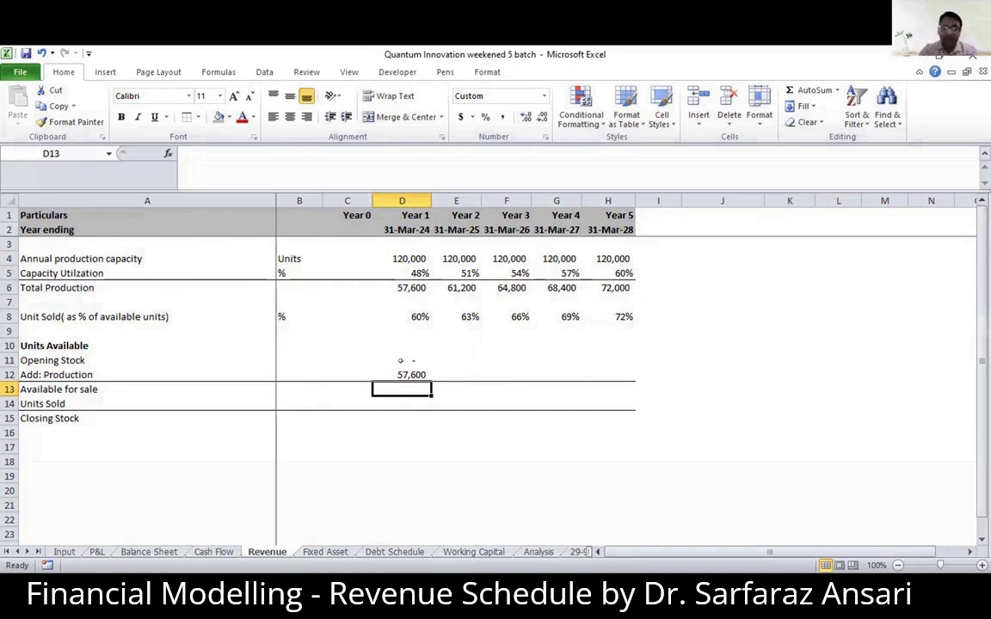
text(=)
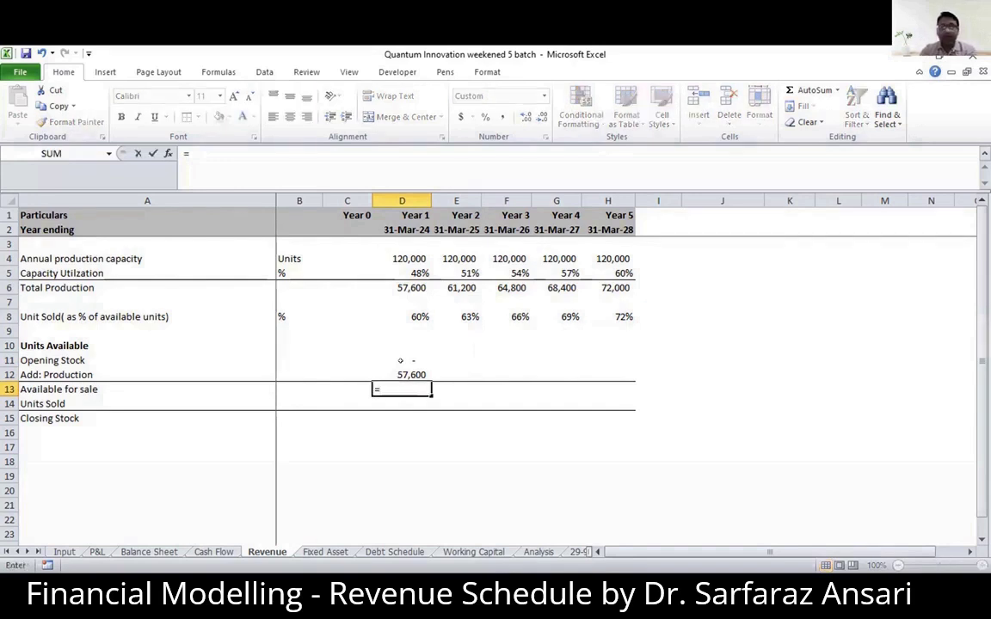
click(401, 359)
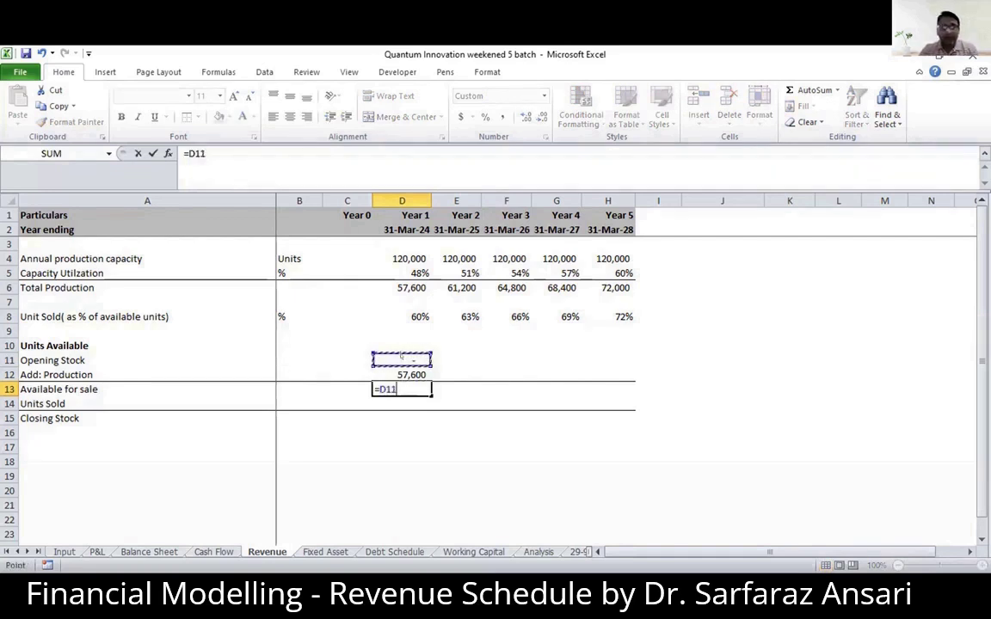
text(+)
key(Up)
key(Return)
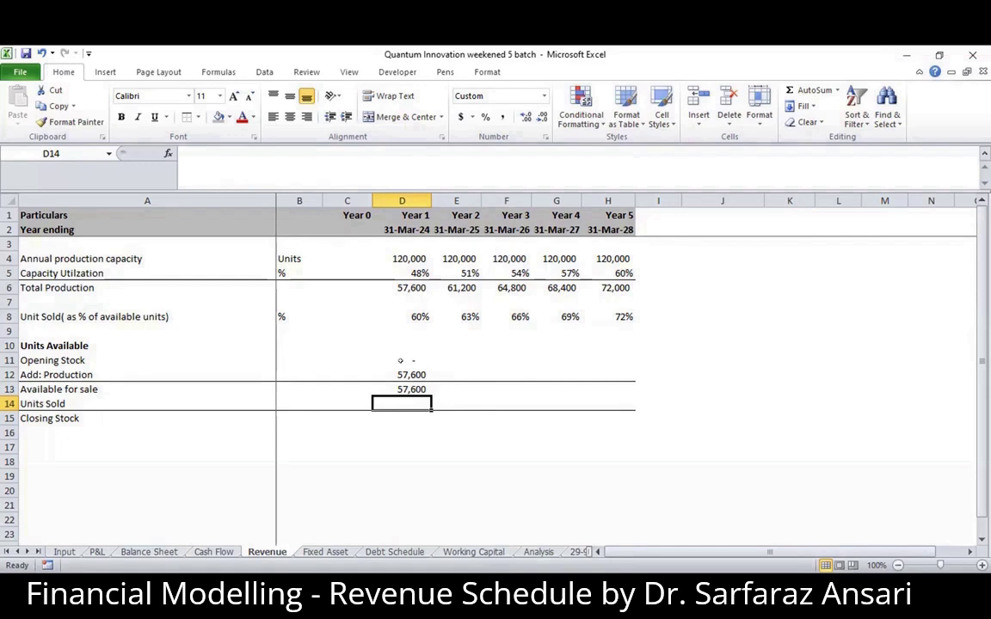
- Calculate the Year 1 units sold in D14 as available units times the sold percentage, using =D13*D8
text(=)
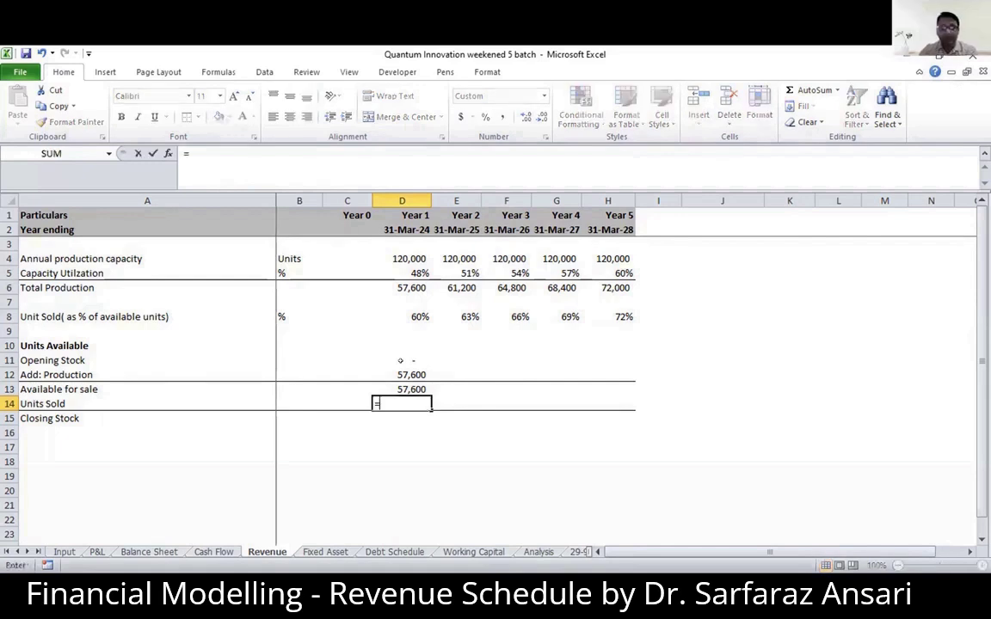
key(Up)
text(*)
key(Up)
key(Up)
key(Up)
key(Up)
key(Up)
key(Up)
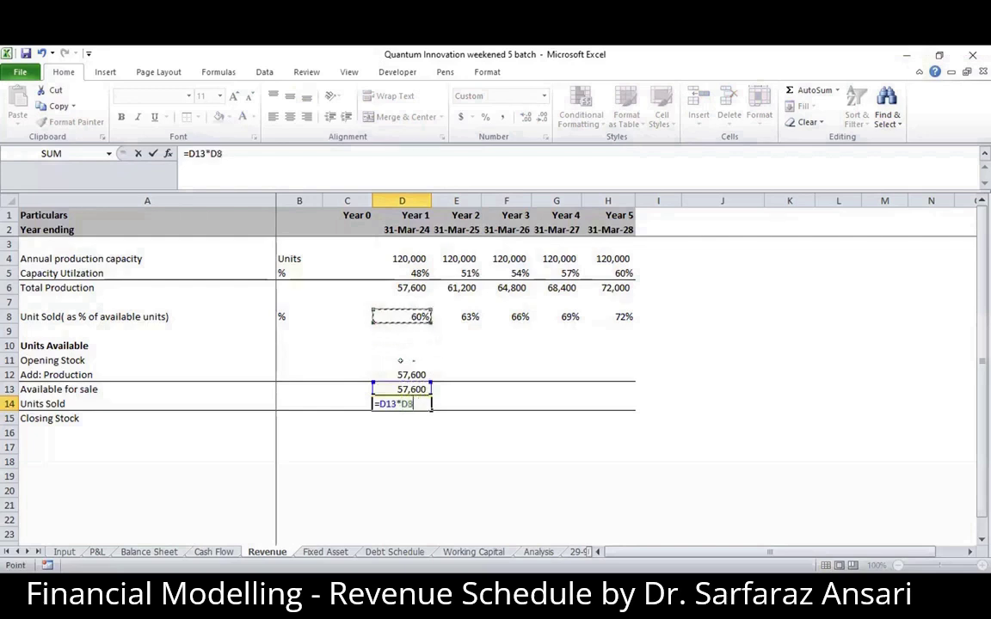
key(Return)
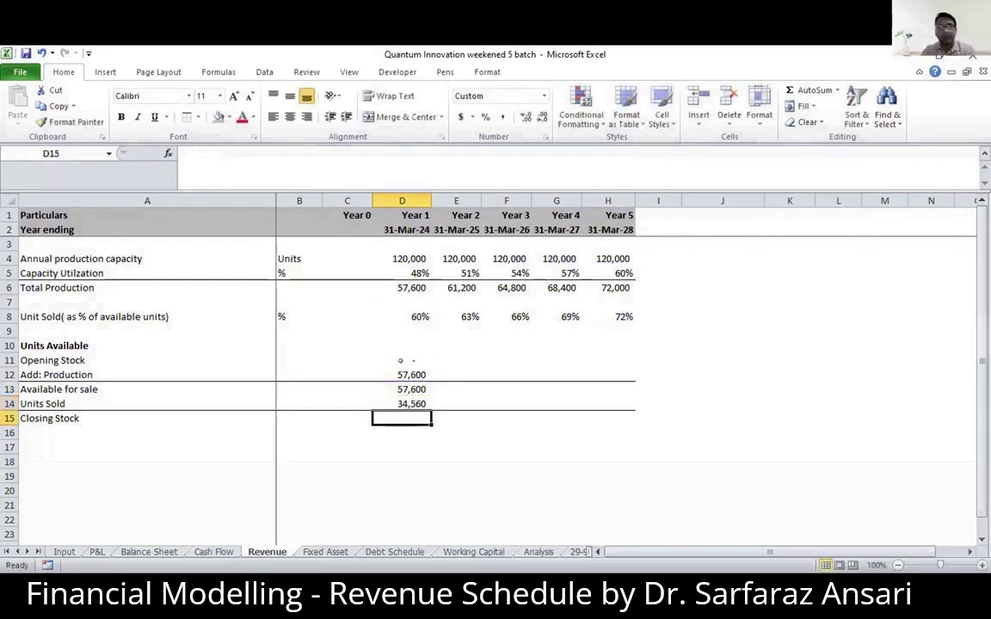
- Calculate the Year 1 closing stock in D15 as available units less units sold, using =D13-D14
key(Up)
key(Up)
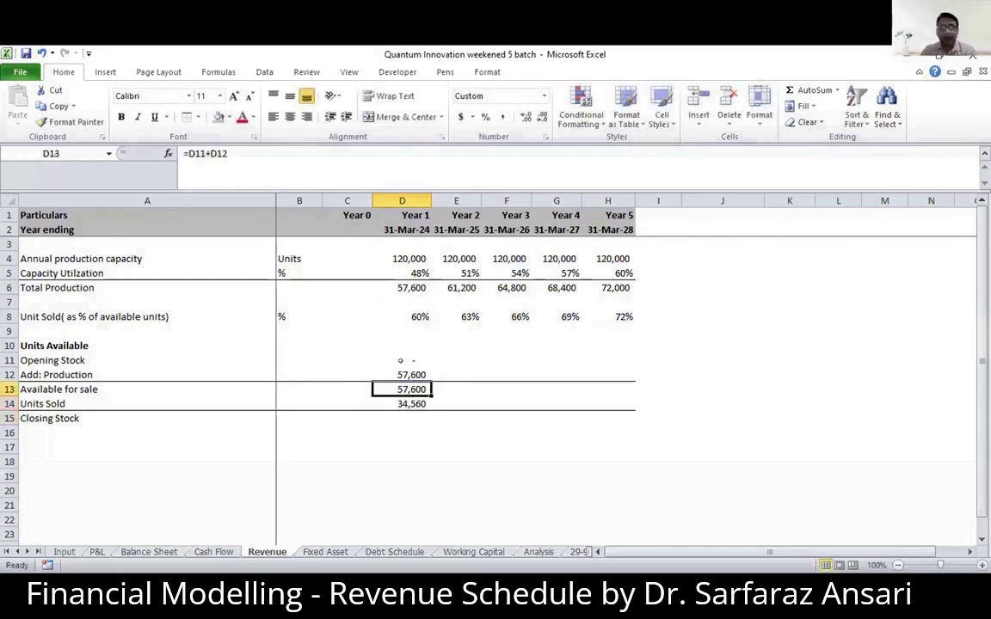
key(Down)
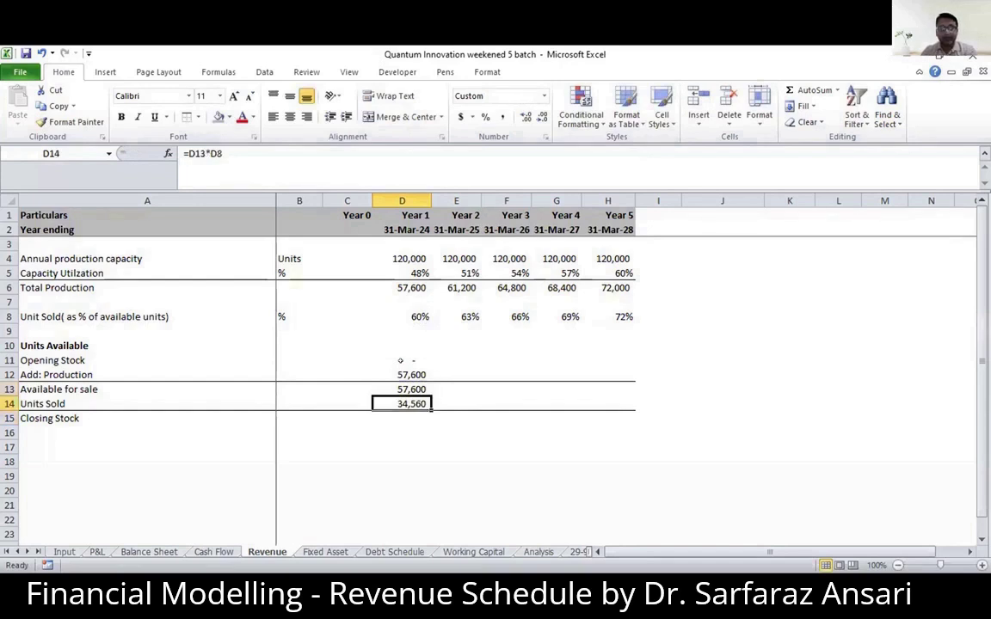
key(Down)
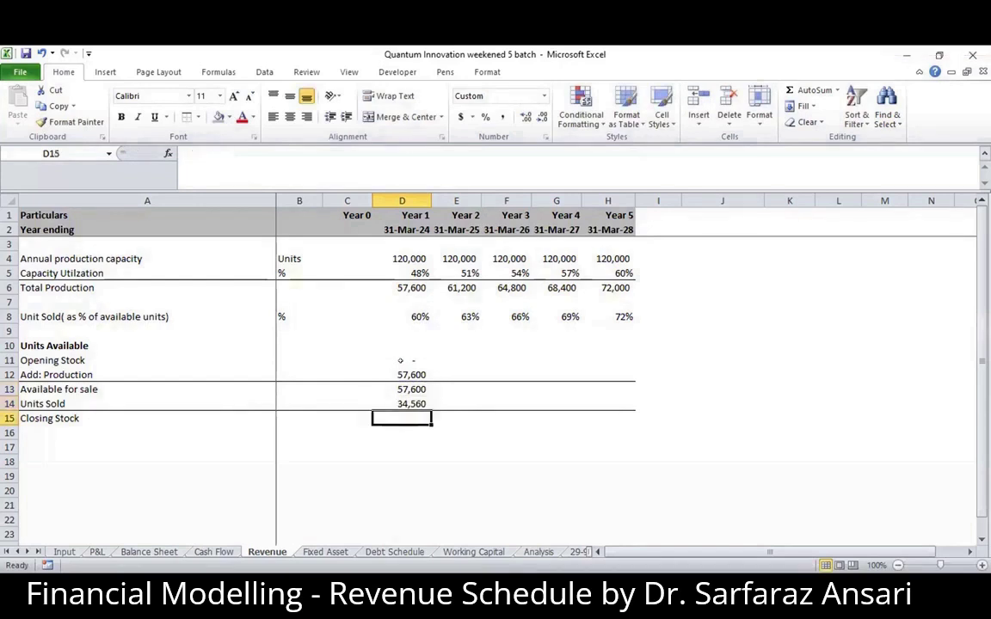
text(=)
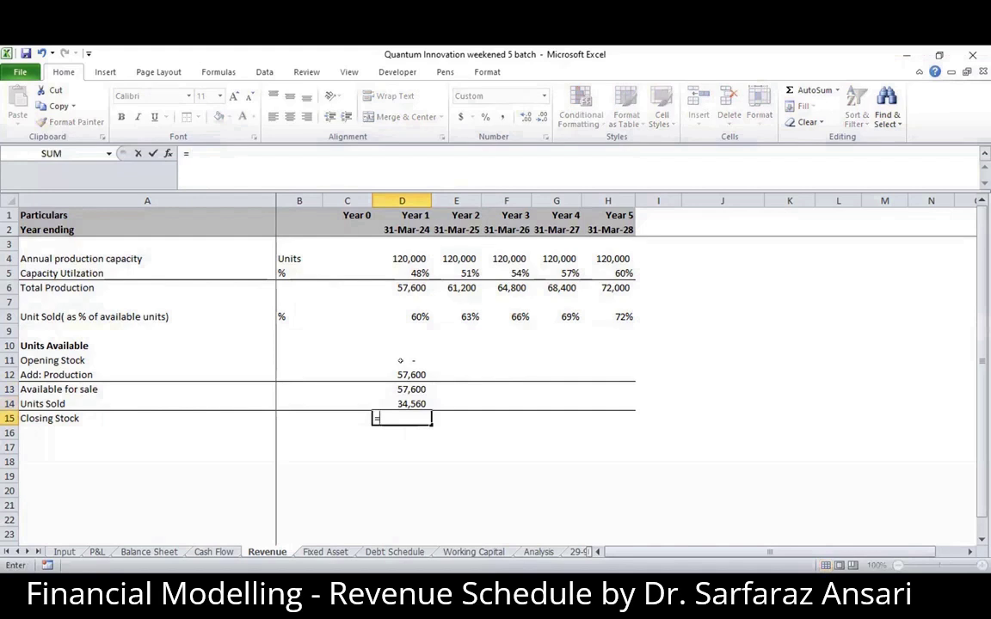
key(Up)
key(Up)
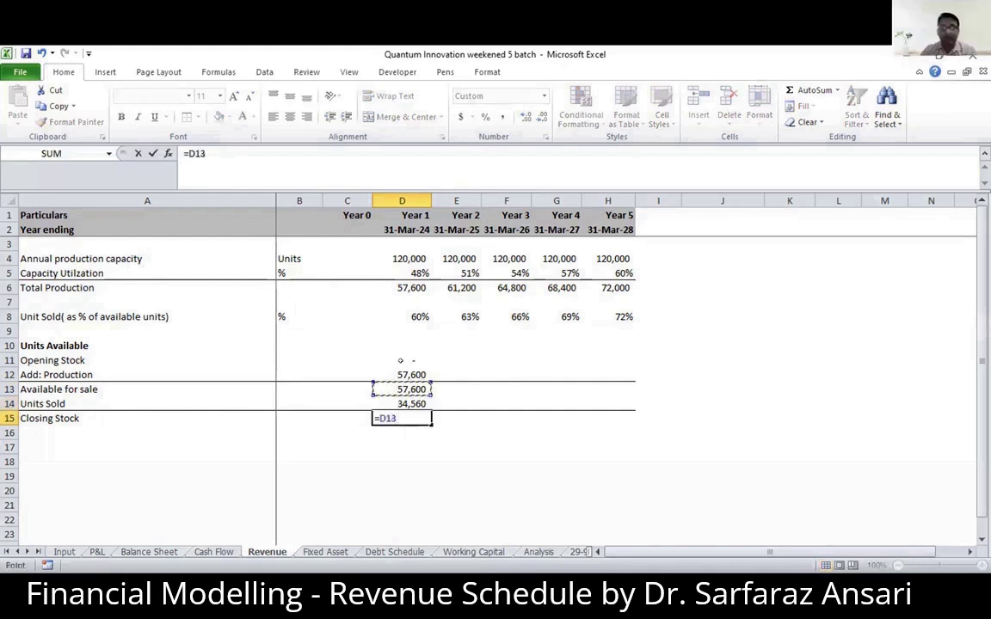
text(-)
key(Up)
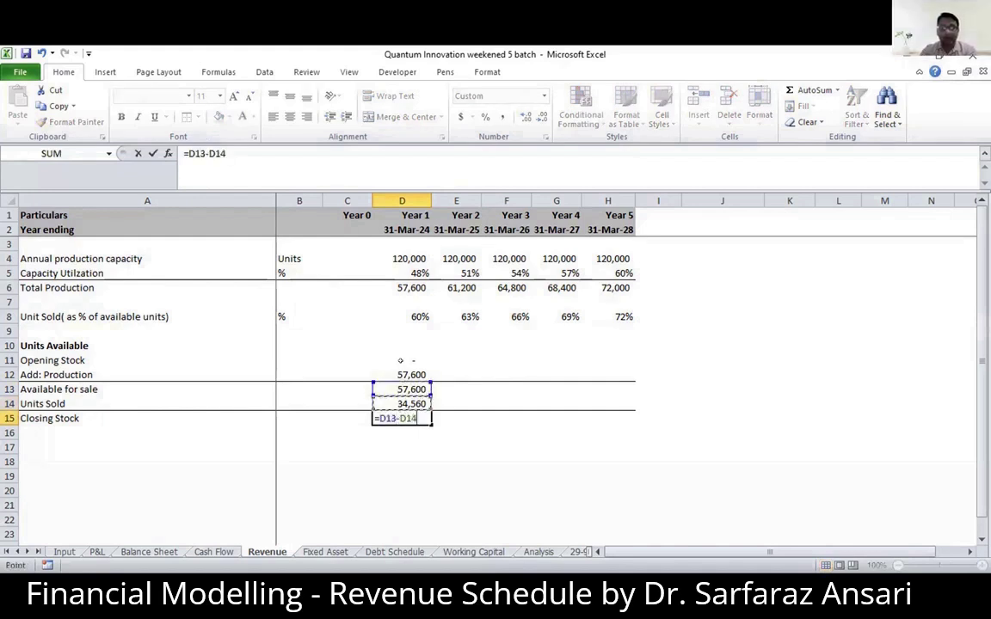
key(Return)
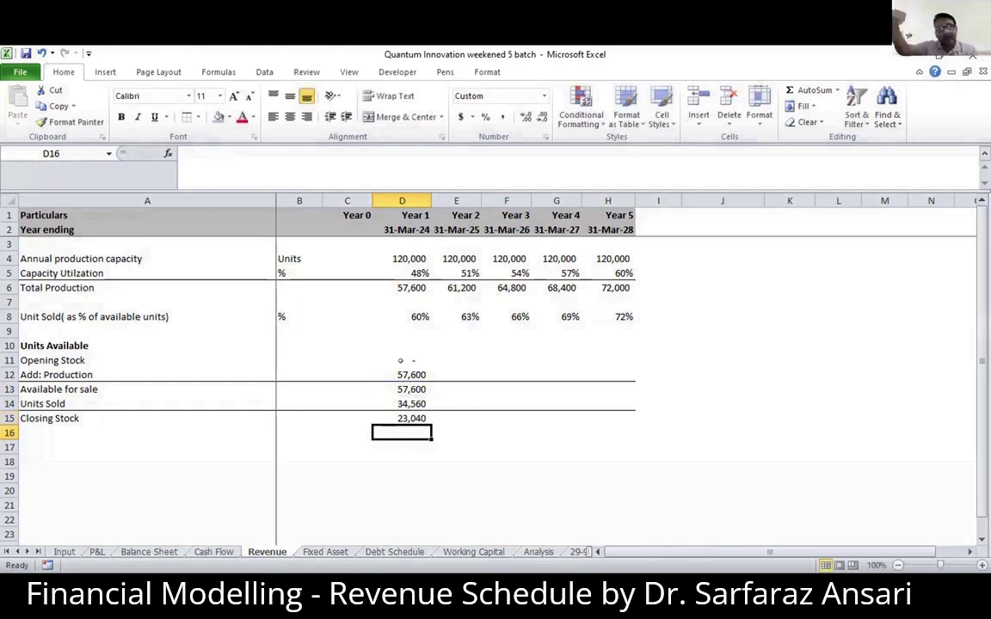
- Set the Year 2 opening stock in E11 to the Year 1 closing stock with =D15
key(Up)
key(Up)
key(Up)
key(Up)
key(Up)
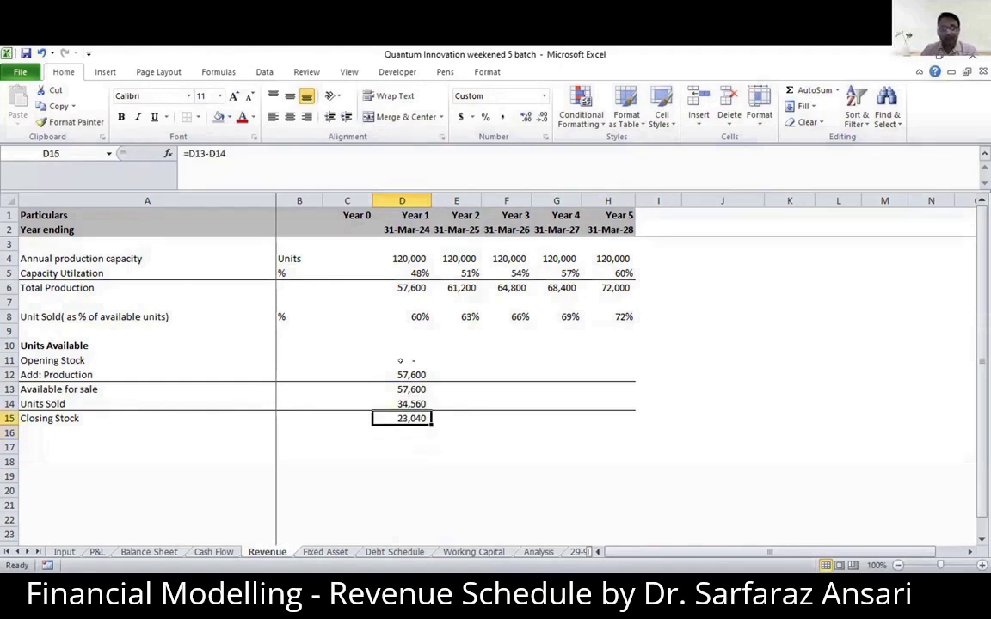
key(Right)
text(=)
key(Left)
key(Down)
key(Down)
key(Down)
key(Down)
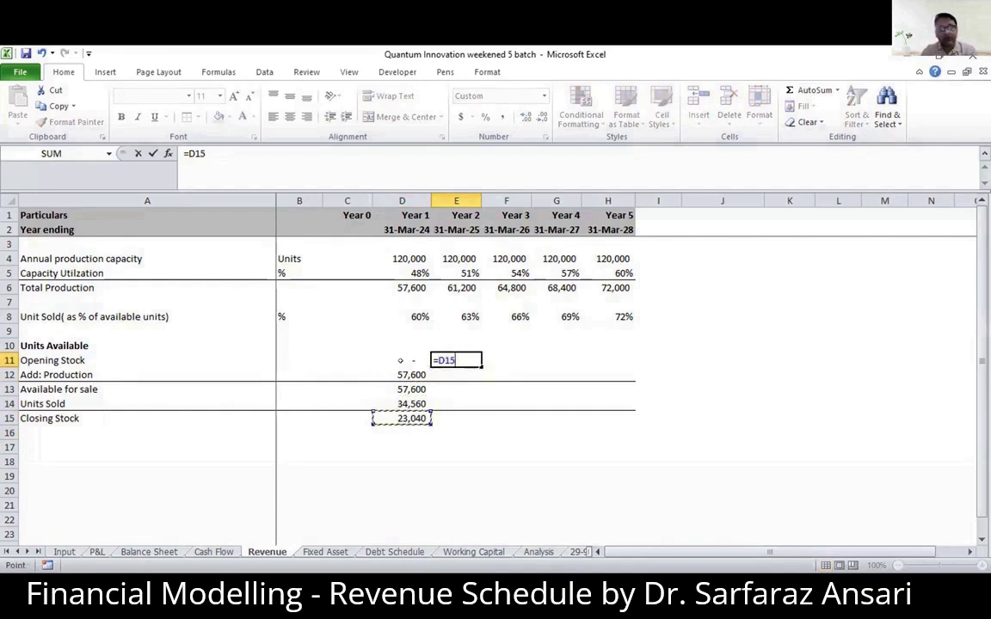
key(Return)
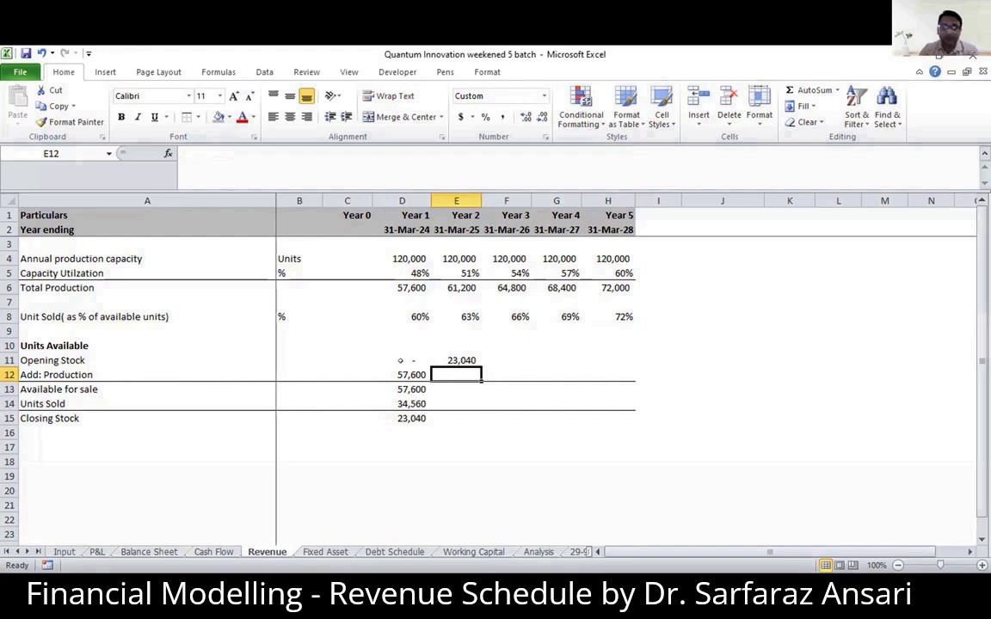
- Link the Year 2 production in E12 to total production with =E6
key(Up)
key(Up)
key(Down)
key(Down)
text(=)
key(Up)
key(Up)
key(Up)
key(Up)
key(Up)
key(Up)
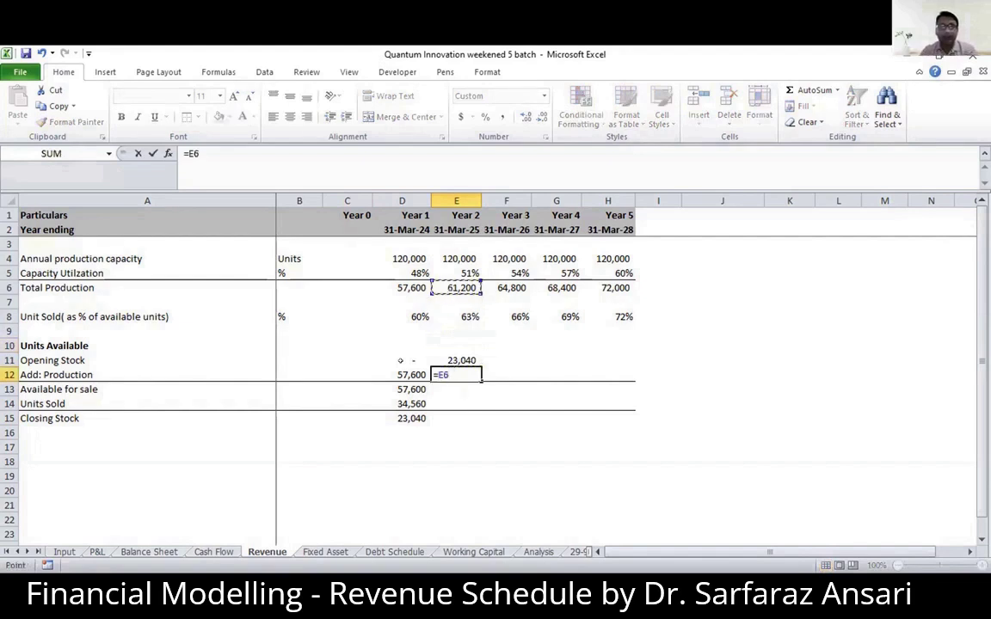
key(Return)
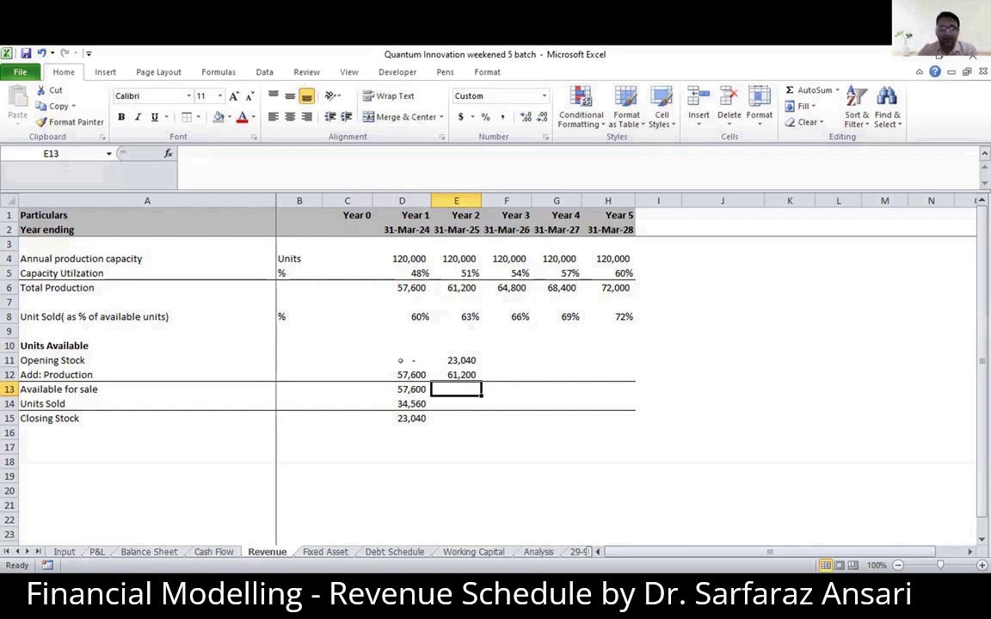
- Calculate the Year 2 units available for sale in E13 with =E11+E12
text(=)
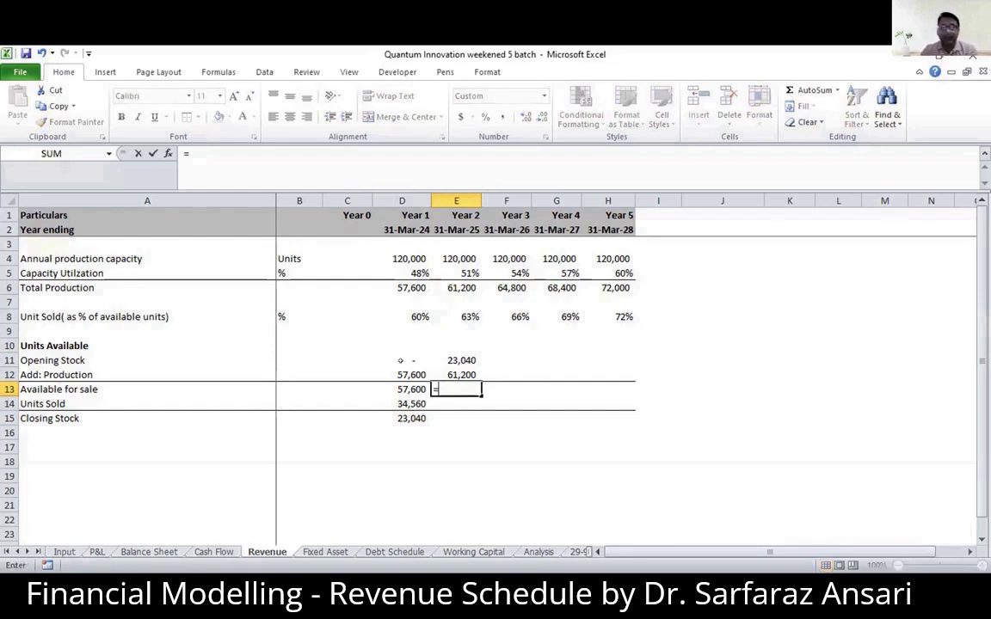
key(Up)
key(Up)
text(+)
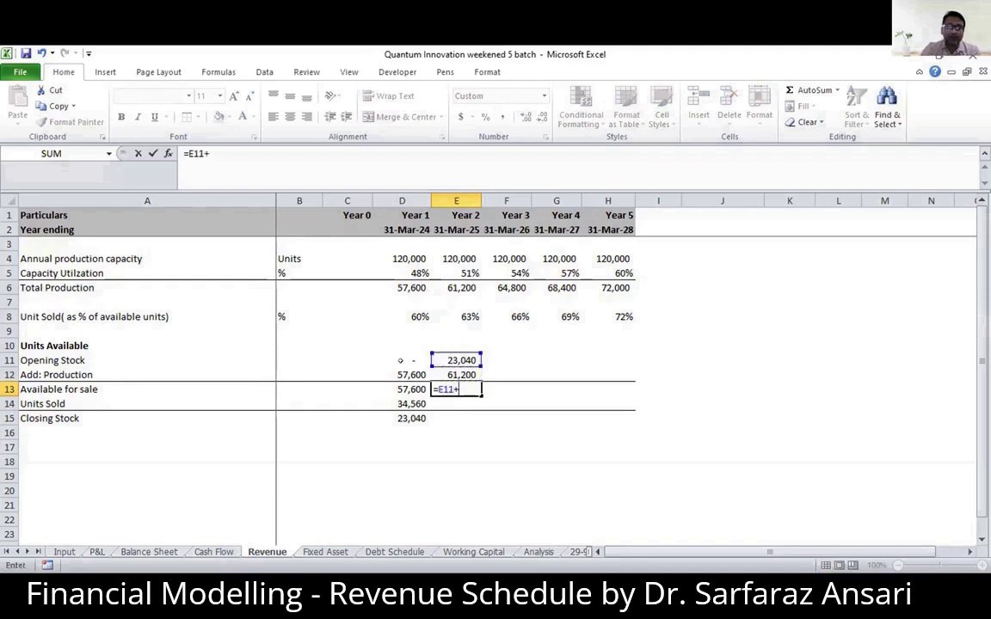
key(Up)
key(Return)
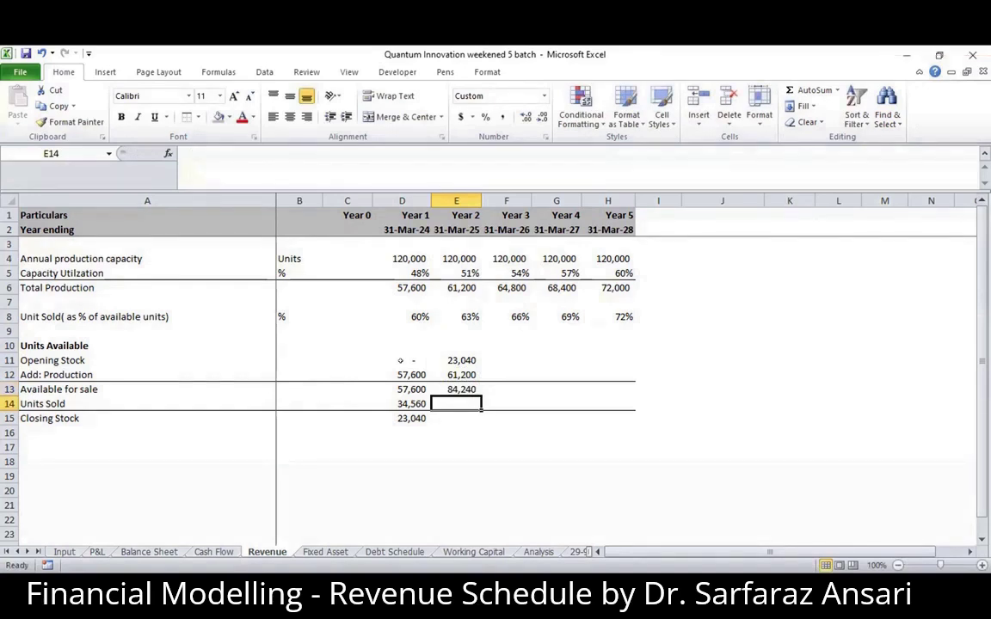
- Calculate the Year 2 units sold in E14 with =E13*E8
text(=)
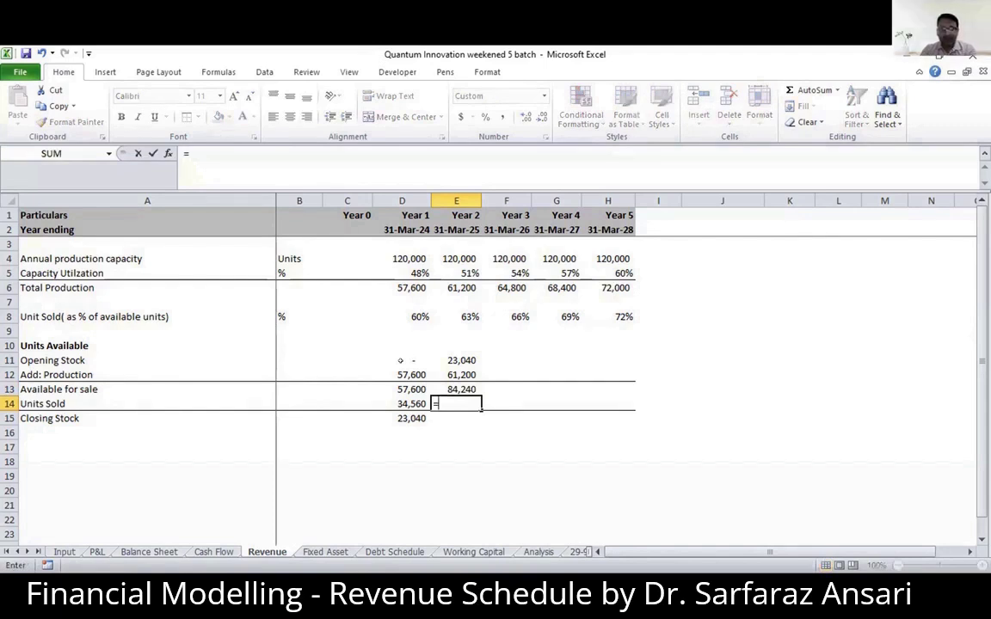
key(Up)
text(*)
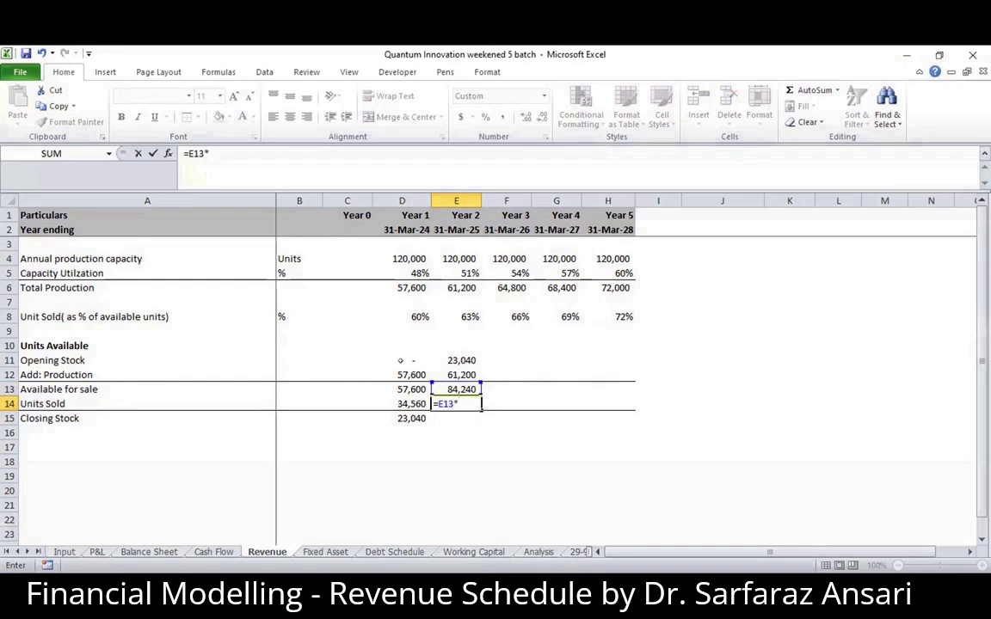
key(Up)
key(Up)
key(Up)
key(Up)
key(Up)
key(Up)
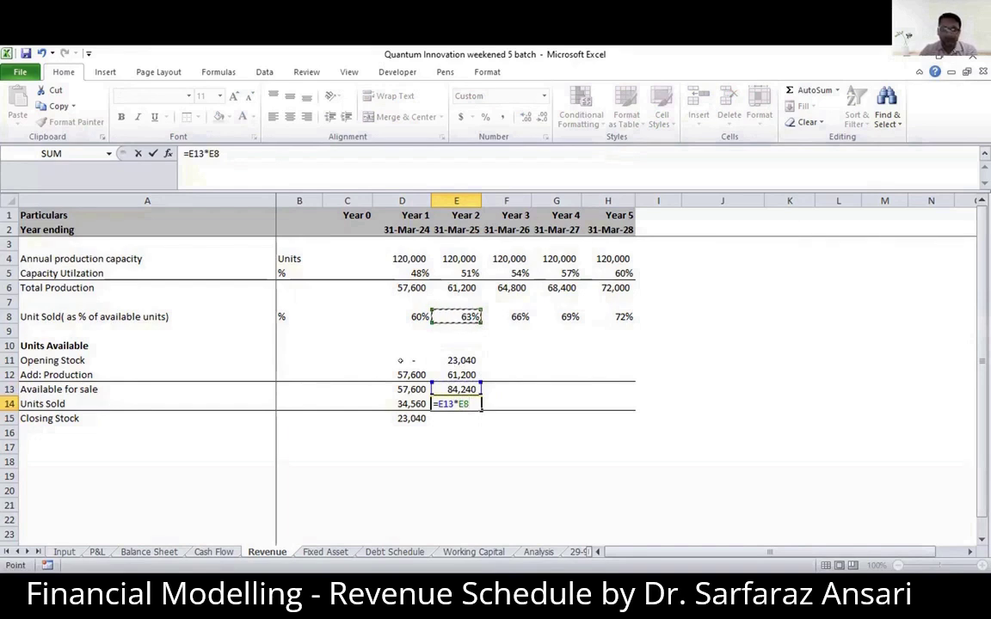
key(Return)
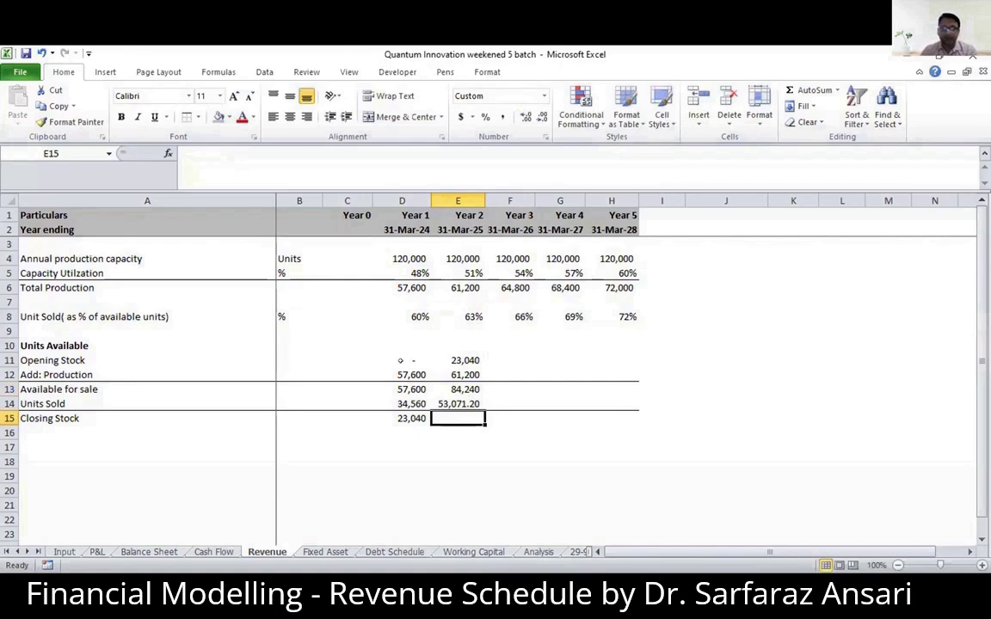
- Calculate the Year 2 closing stock in E15 with =E13-E14
text(=)
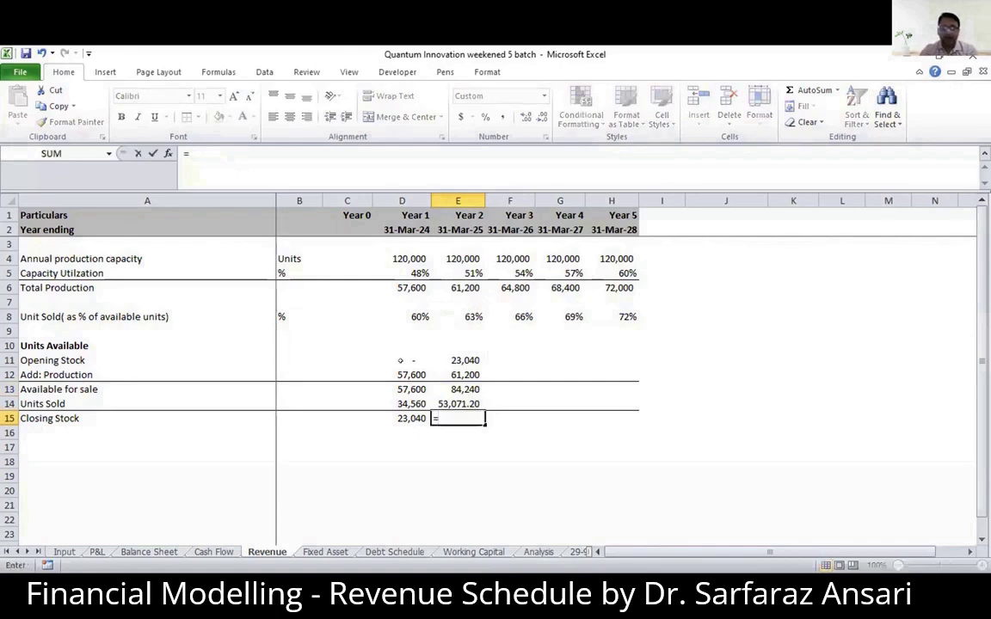
key(Up)
key(Up)
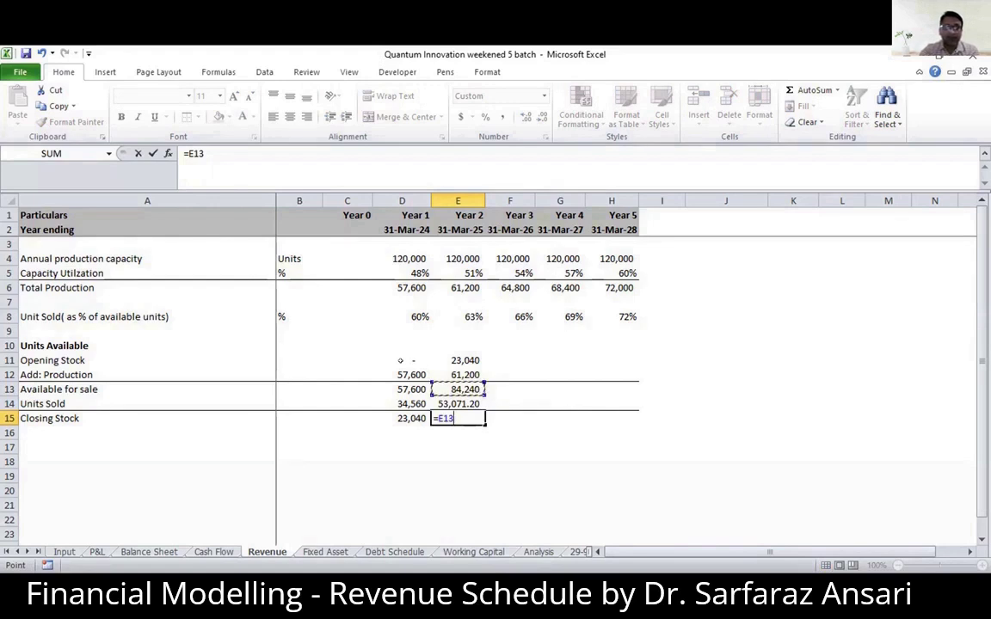
text(-)
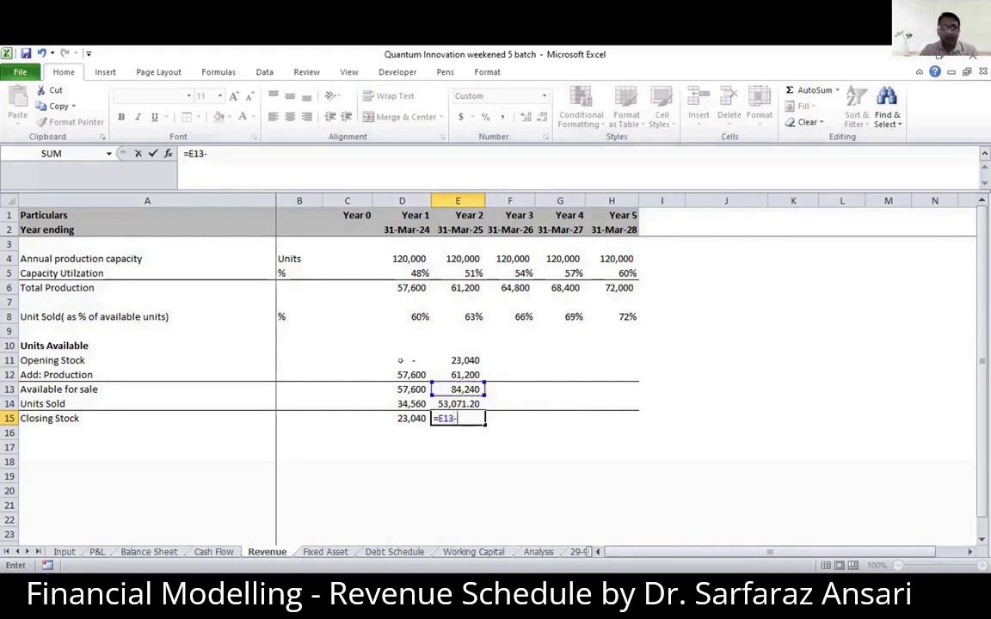
key(Up)
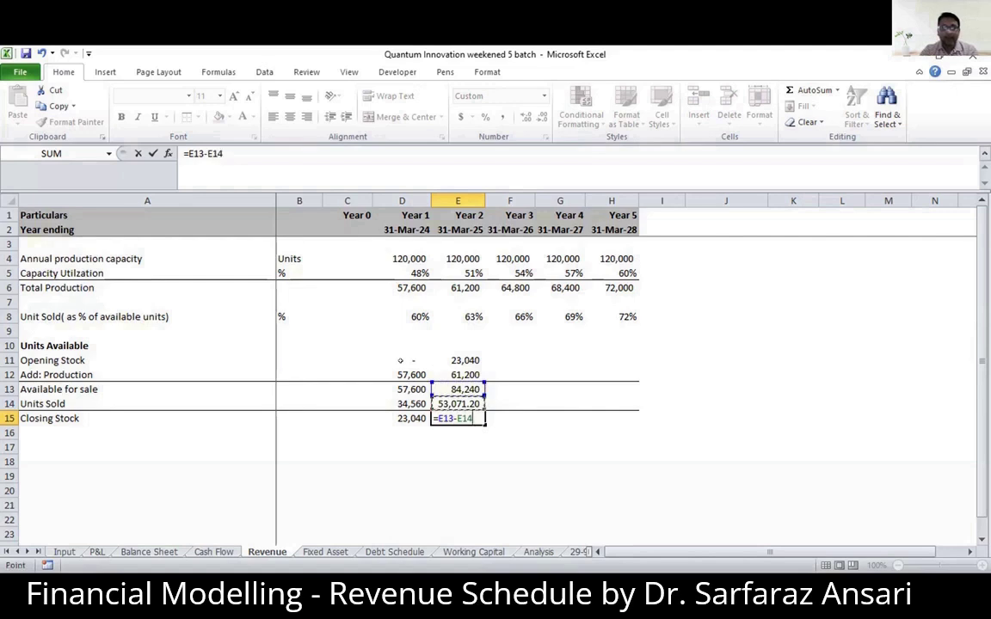
key(Return)
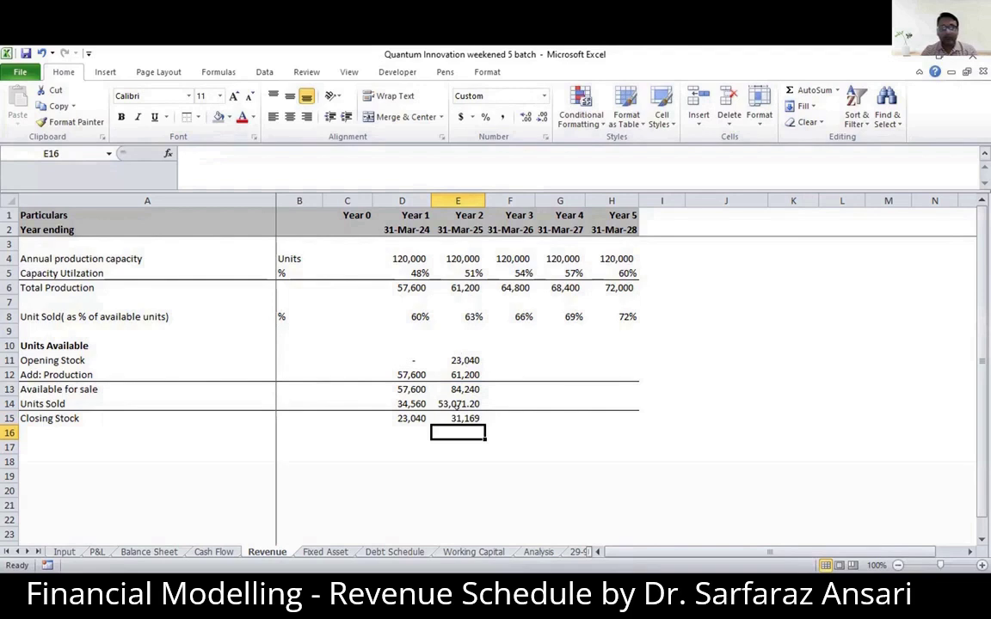
- Copy the Year 2 stock formulas in E11:E15 across to Years 3 to 5 in columns F to H
click(455, 401)
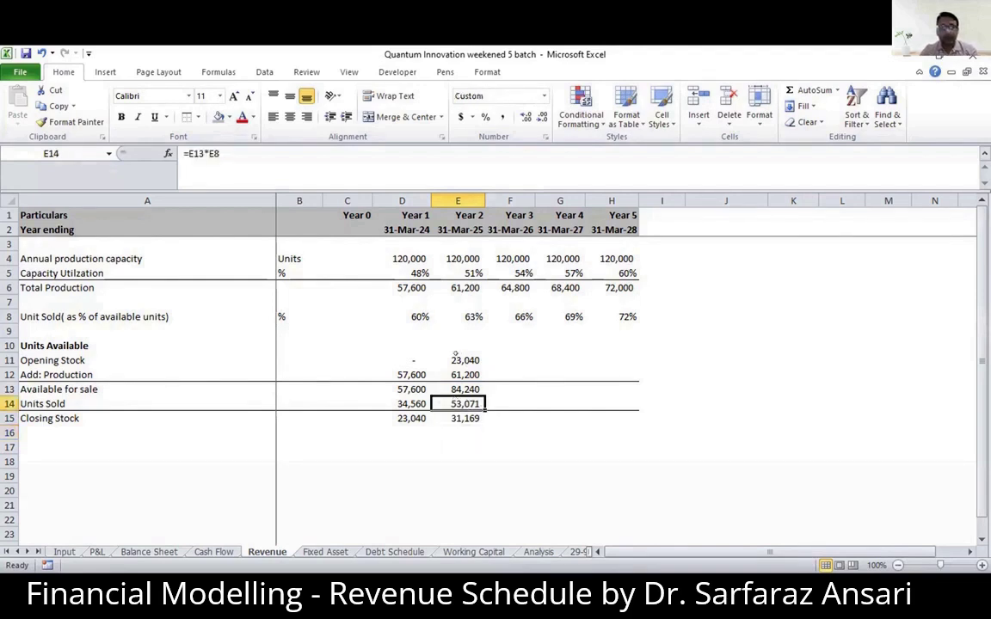
drag(458, 360, 465, 418)
key(ctrl+c)
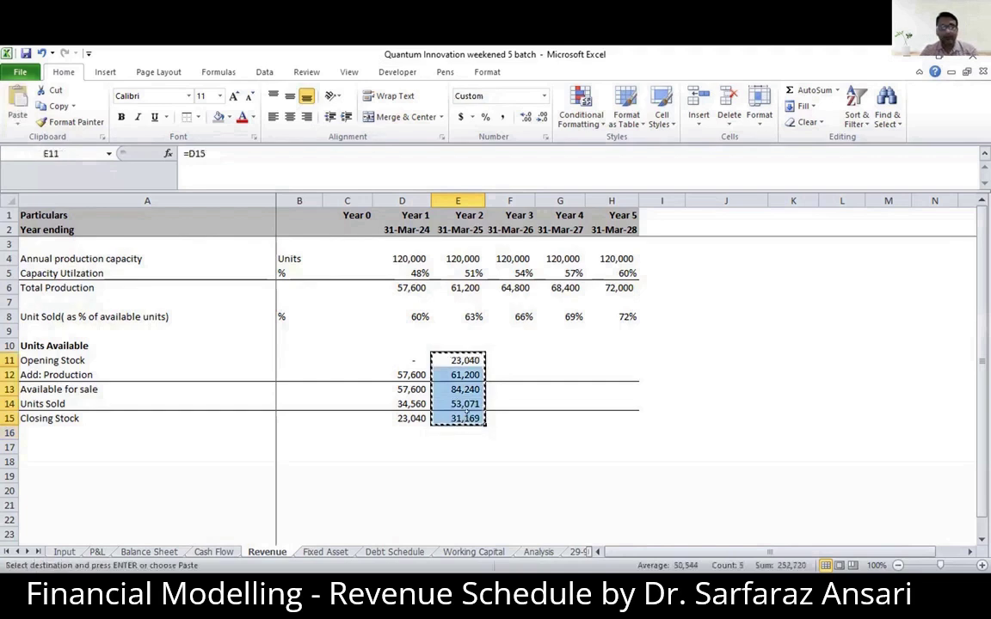
key(shift+Right)
key(shift+Right)
key(shift+Right)
key(ctrl+v)
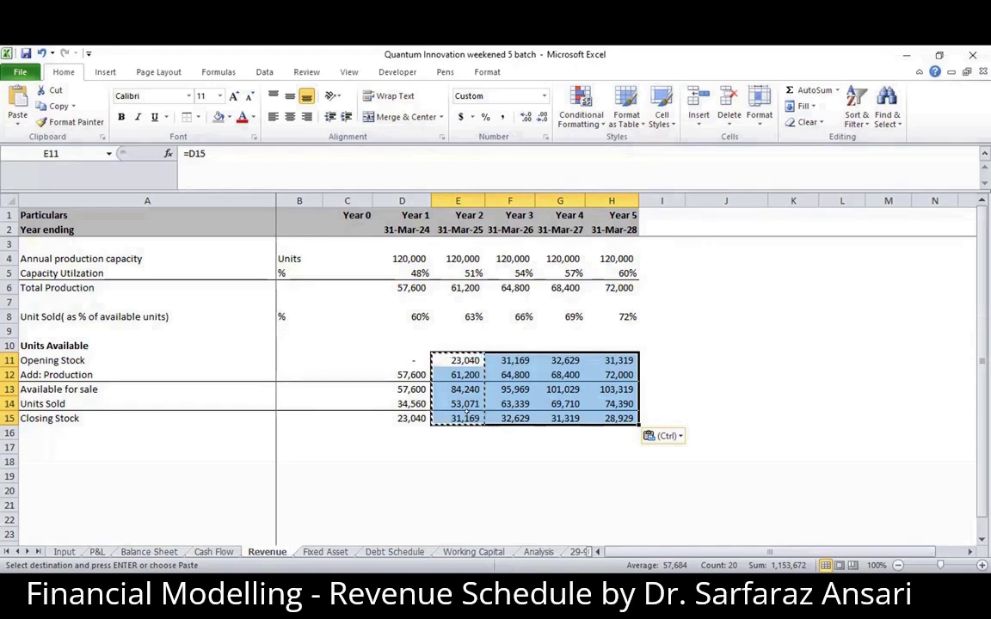
- Enter Alt, H, B and P as notes down cells J12 to J15 and clear them
click(686, 370)
text(Alt)
key(Return)
text(H)
key(Return)
text(B)
key(Return)
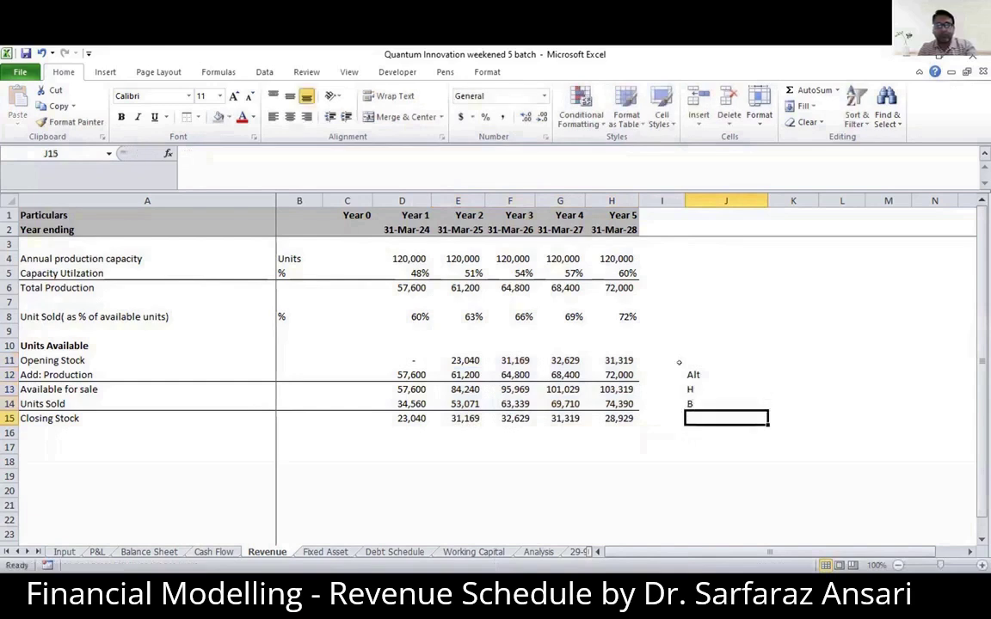
text(P)
key(Return)
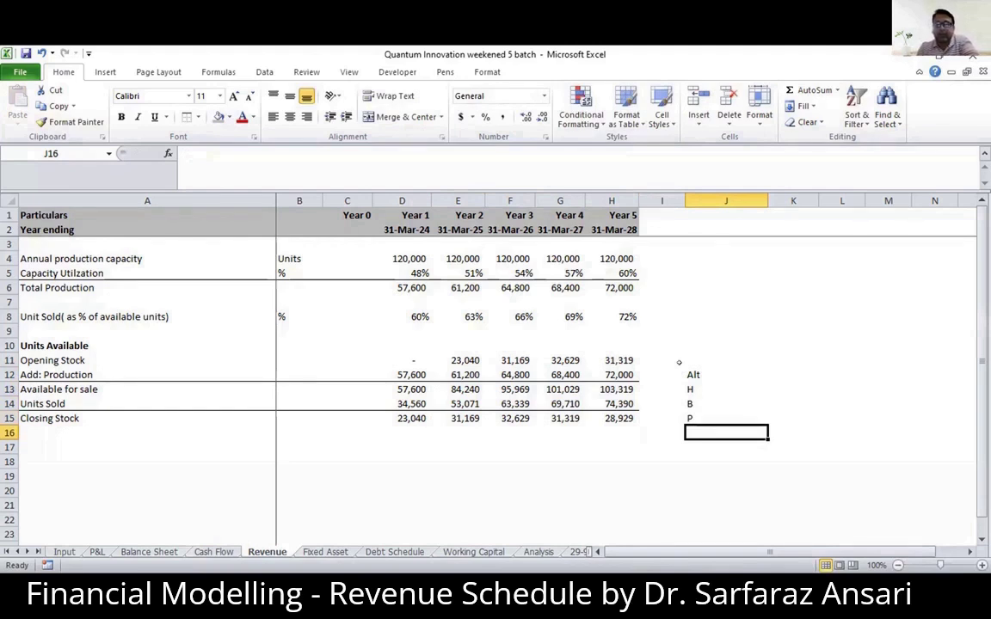
drag(678, 376, 687, 419)
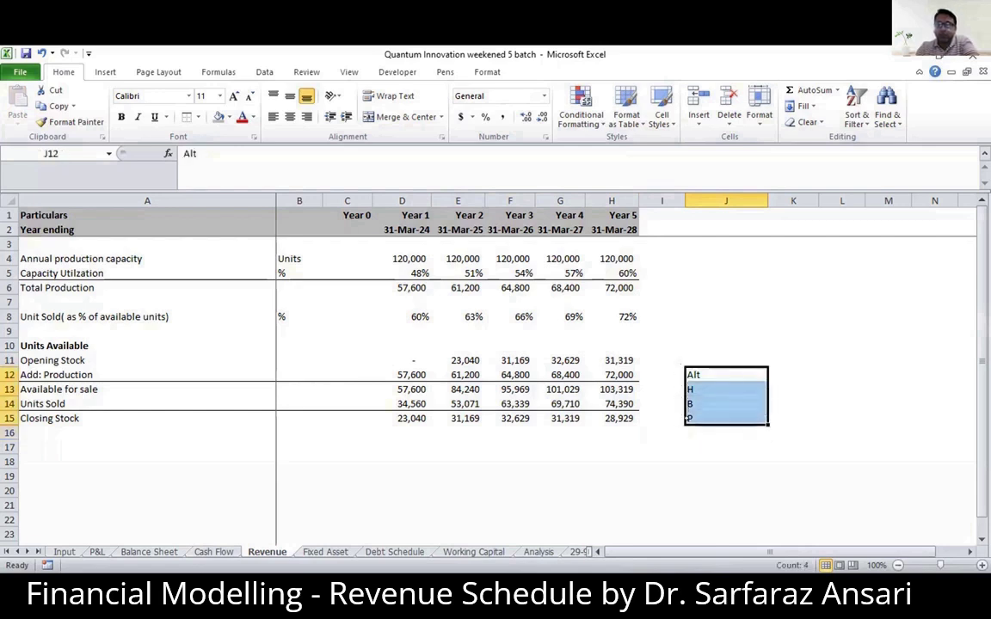
key(Delete)
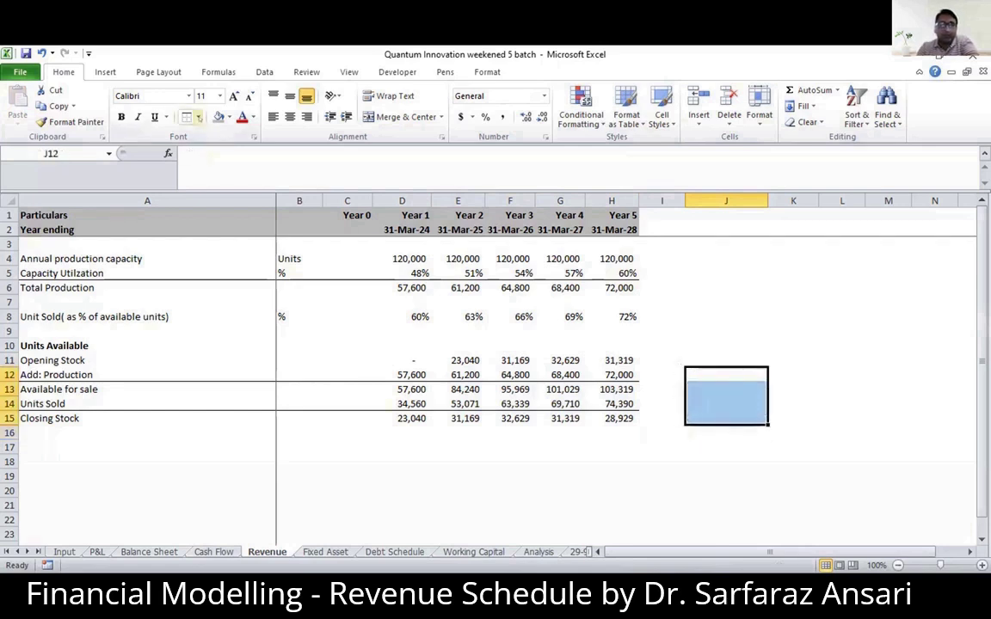
- Examine the available cell border options
click(198, 117)
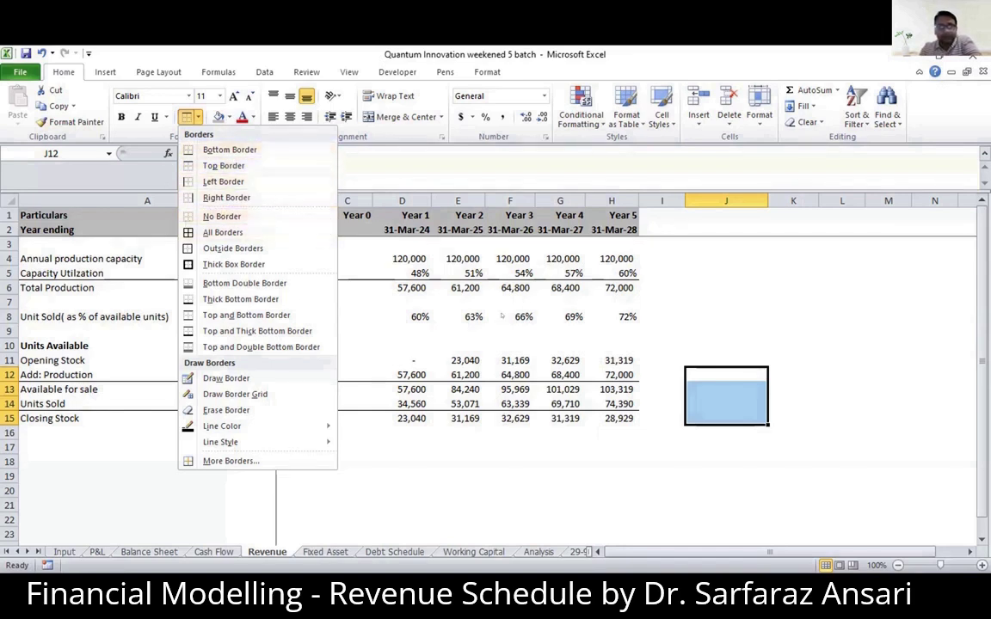
click(223, 232)
click(746, 351)
click(701, 401)
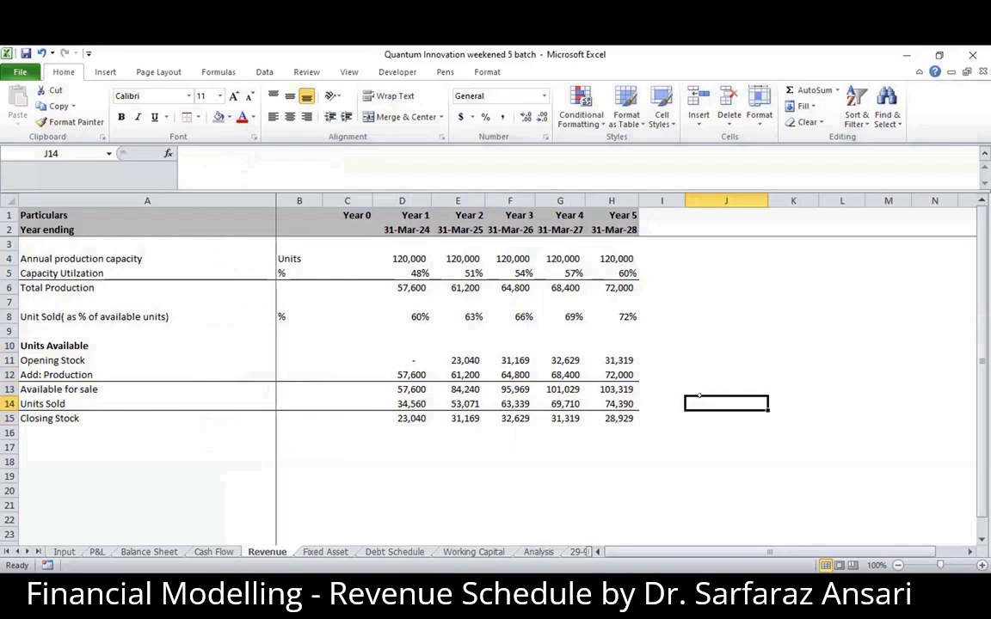
- Make the Closing Stock row bold from A15 to H15
click(401, 389)
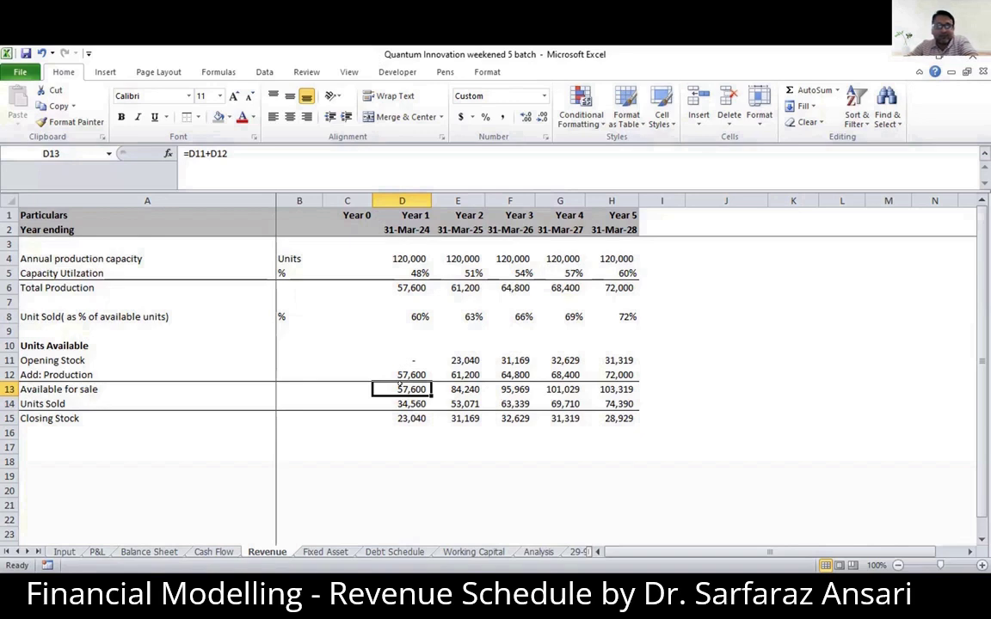
key(Left)
key(Left)
key(Left)
key(Down)
key(Down)
key(shift+Right)
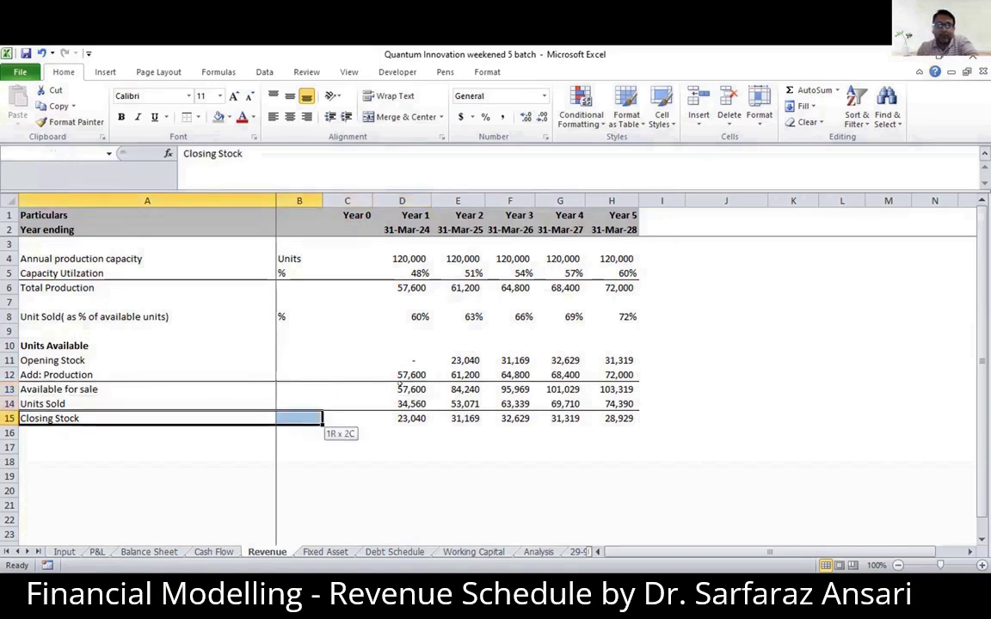
key(ctrl+shift+Right)
key(ctrl+shift+Right)
key(ctrl+b)
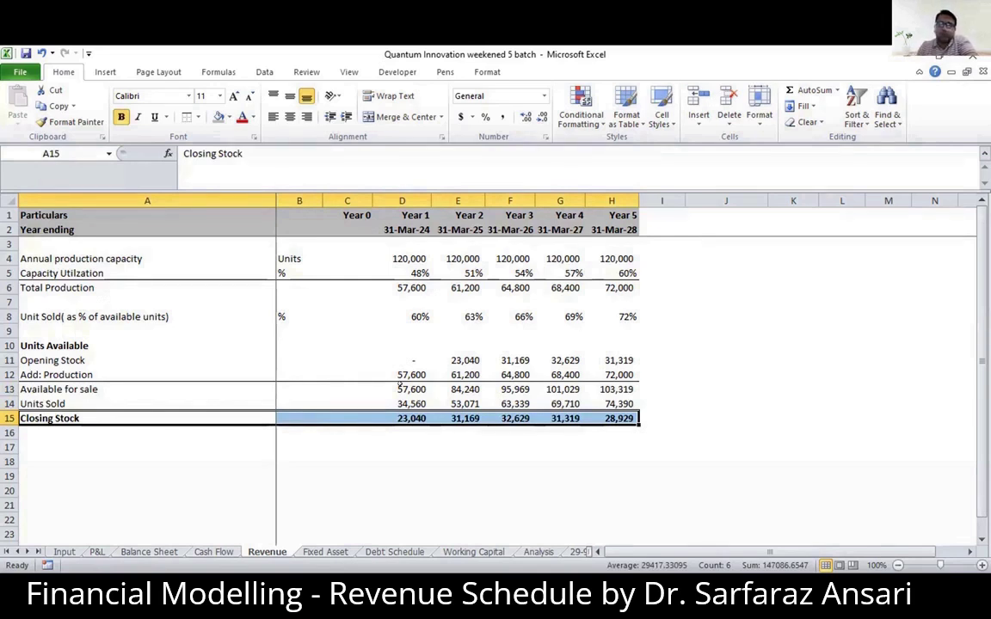
- Enter the row label Selling Price in A17 and select the Year 1 cell D17
key(Down)
key(Down)
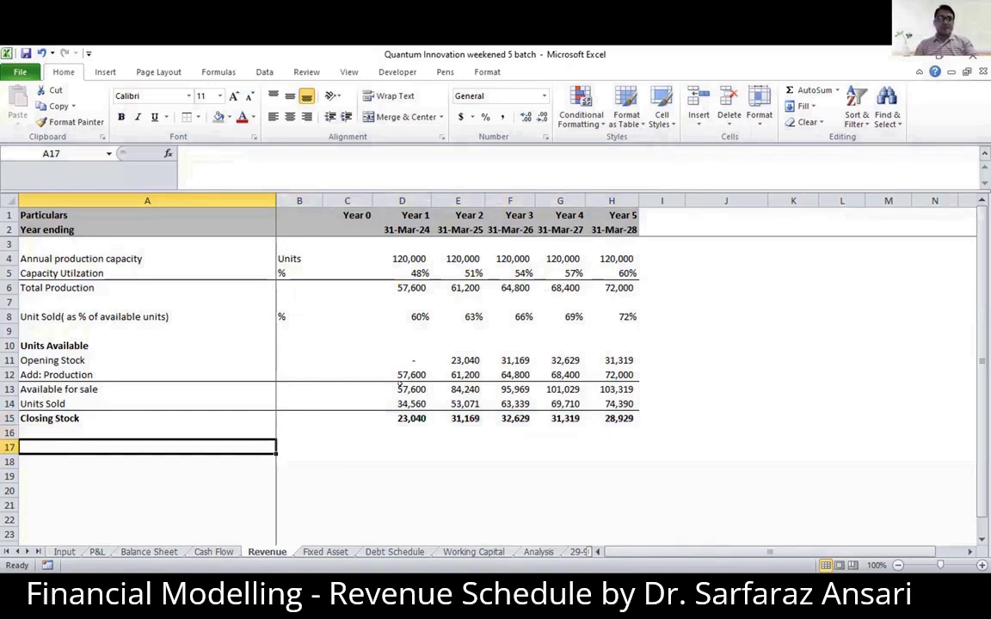
text(E)
key(BackSpace)
text(Selling)
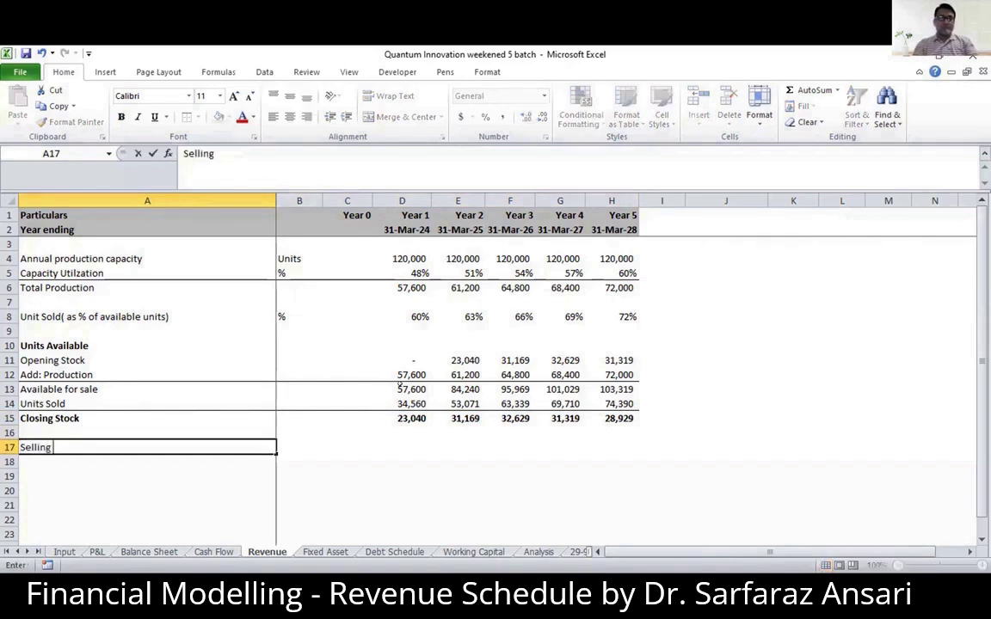
text( Pr)
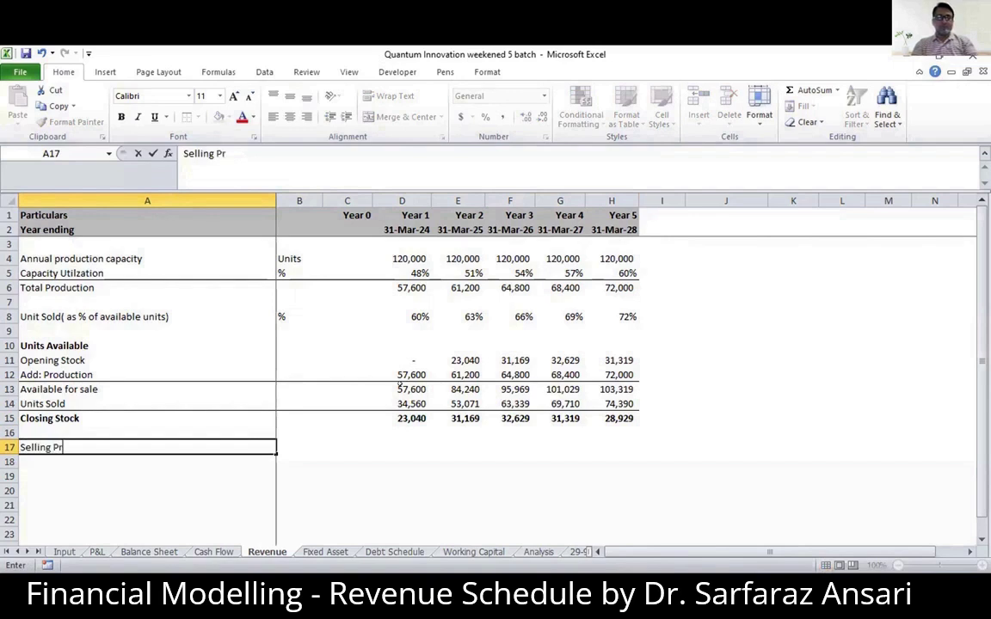
text(ice)
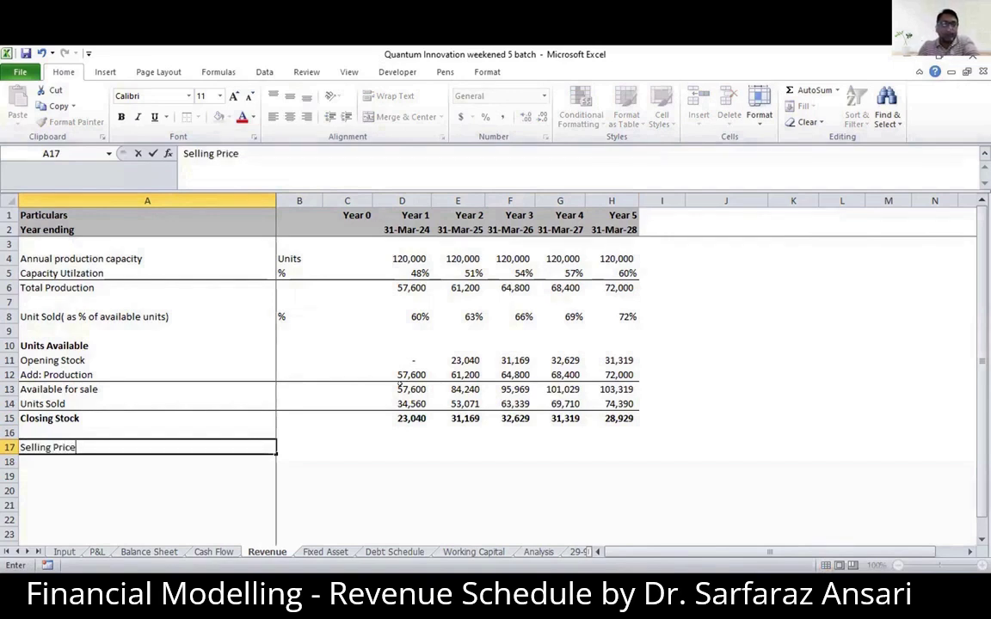
key(Right)
key(Right)
key(Right)
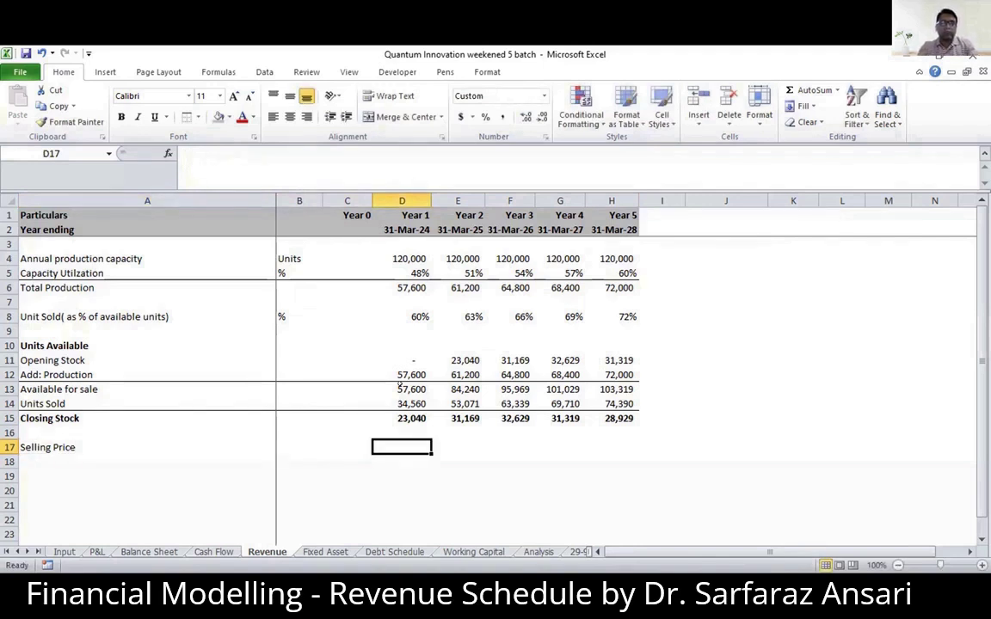
- Check the selling price per unit and its annual growth rate on the Input sheet
key(ctrl+Page_Up)
key(ctrl+Page_Up)
key(ctrl+Page_Up)
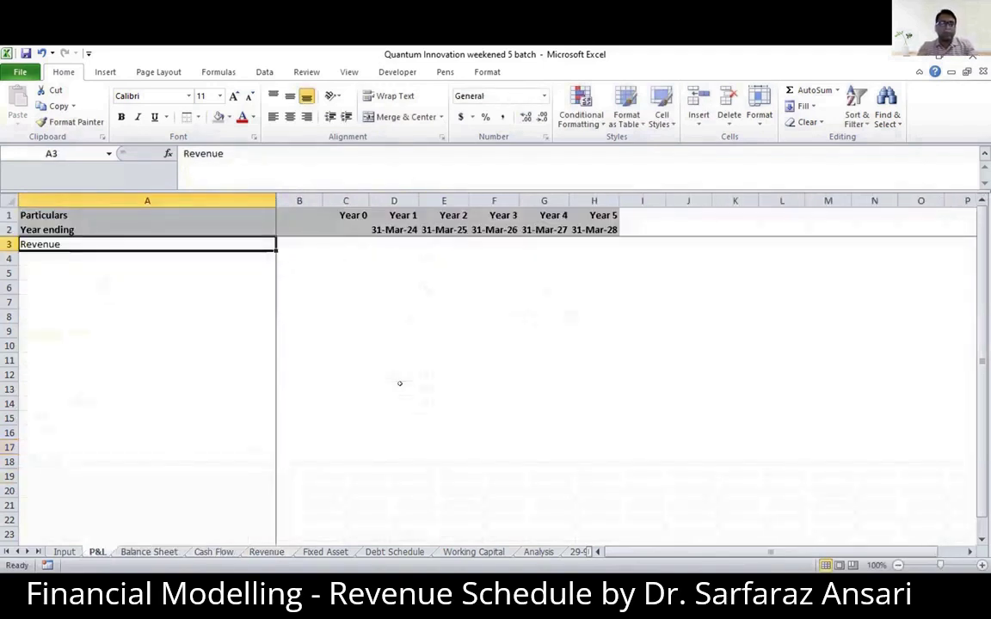
key(ctrl+Page_Up)
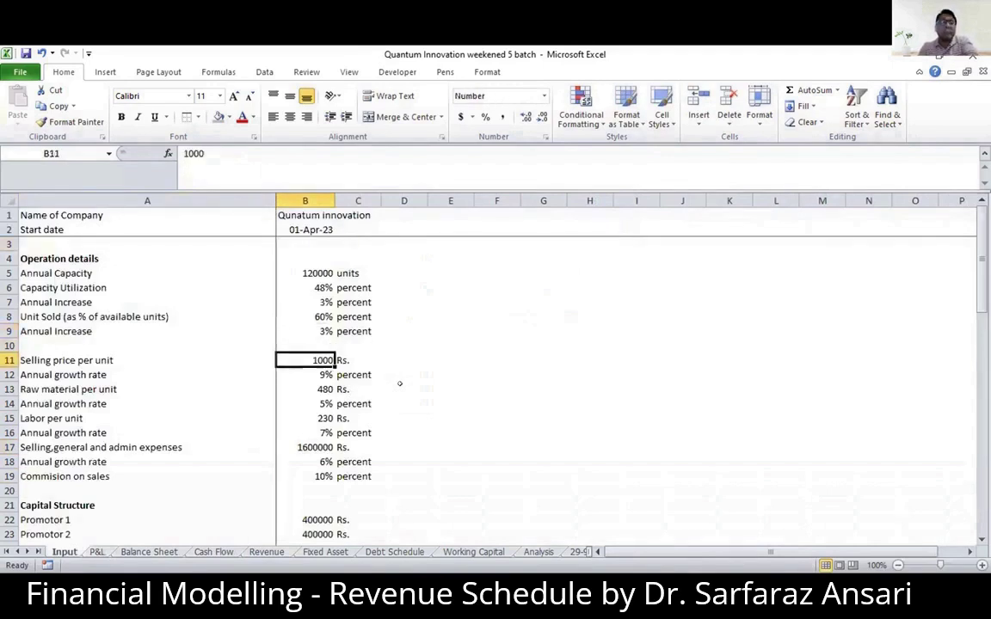
key(Down)
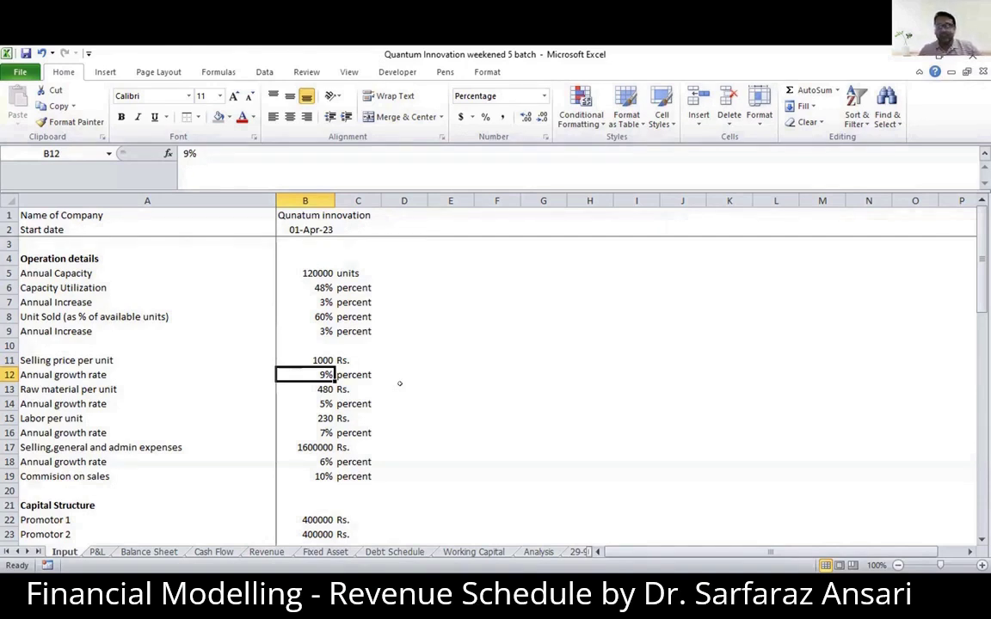
- Handwrite the Year 1 price as 1000 and the Year 2 price as 1000 + 9%(1000) beside the inputs
mouse_move(565, 279)
mouse_down()
mouse_move(515, 283)
mouse_move(502, 309)
mouse_up()
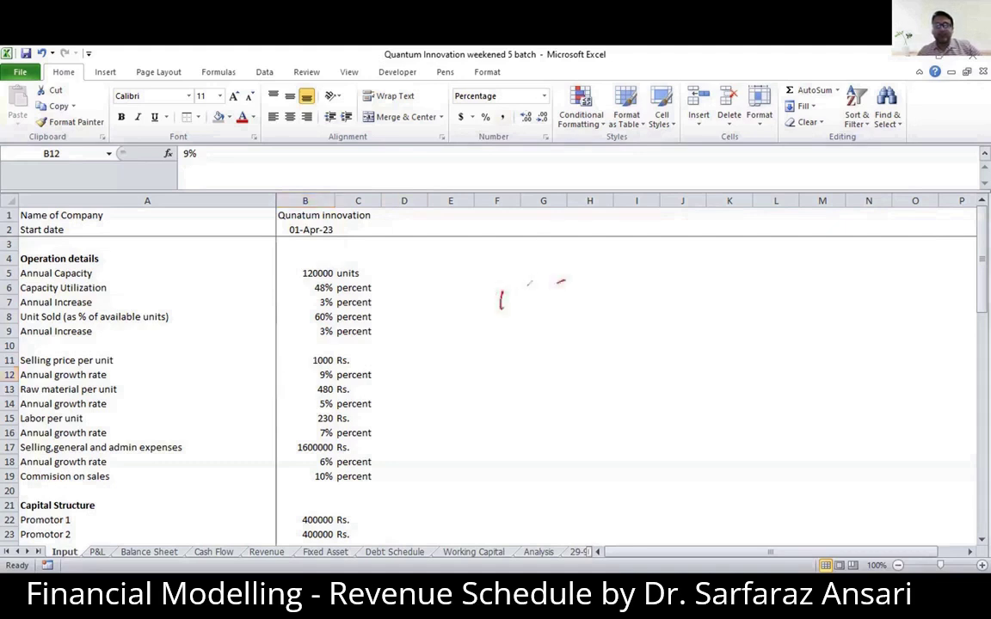
drag(560, 282, 562, 304)
drag(570, 288, 599, 290)
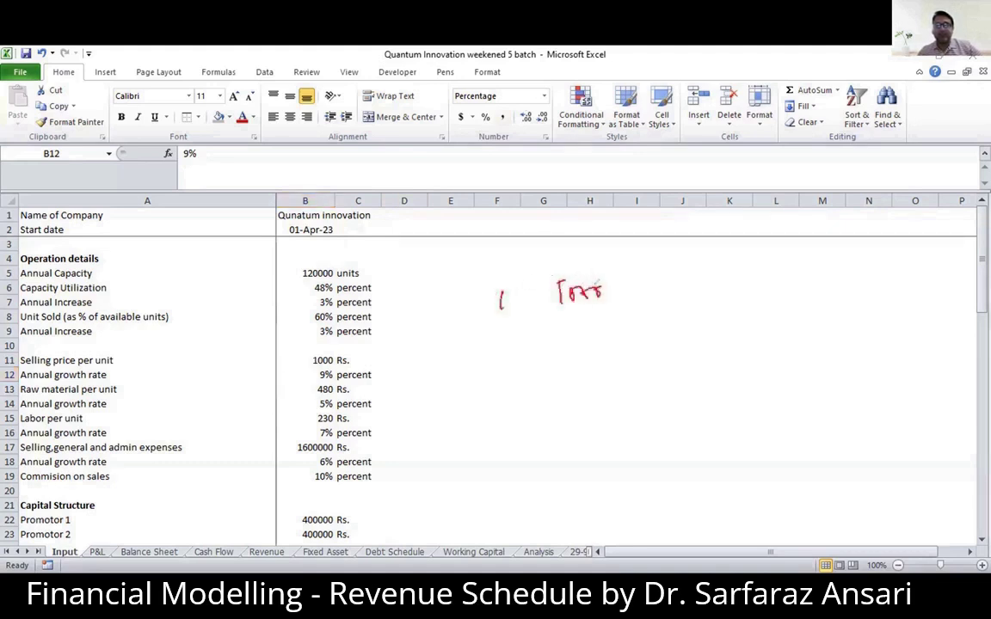
mouse_move(501, 328)
mouse_down()
mouse_move(502, 341)
mouse_move(565, 335)
mouse_up()
drag(572, 325, 598, 328)
mouse_move(606, 322)
mouse_down()
mouse_move(604, 333)
mouse_move(662, 336)
mouse_up()
mouse_move(671, 317)
mouse_down()
mouse_move(672, 332)
mouse_move(696, 324)
mouse_up()
drag(697, 318, 707, 328)
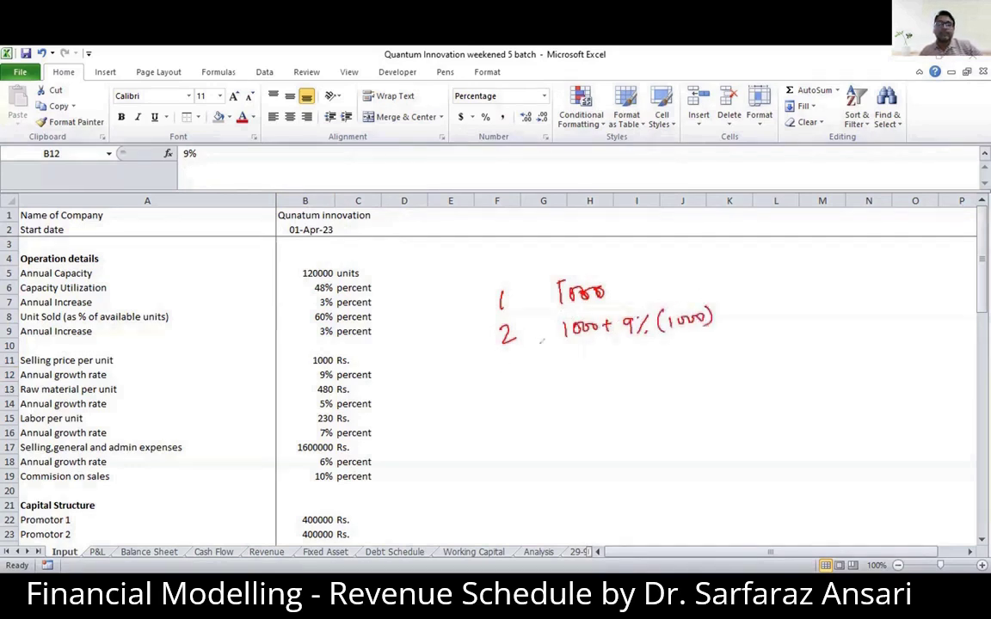
click(526, 339)
click(522, 304)
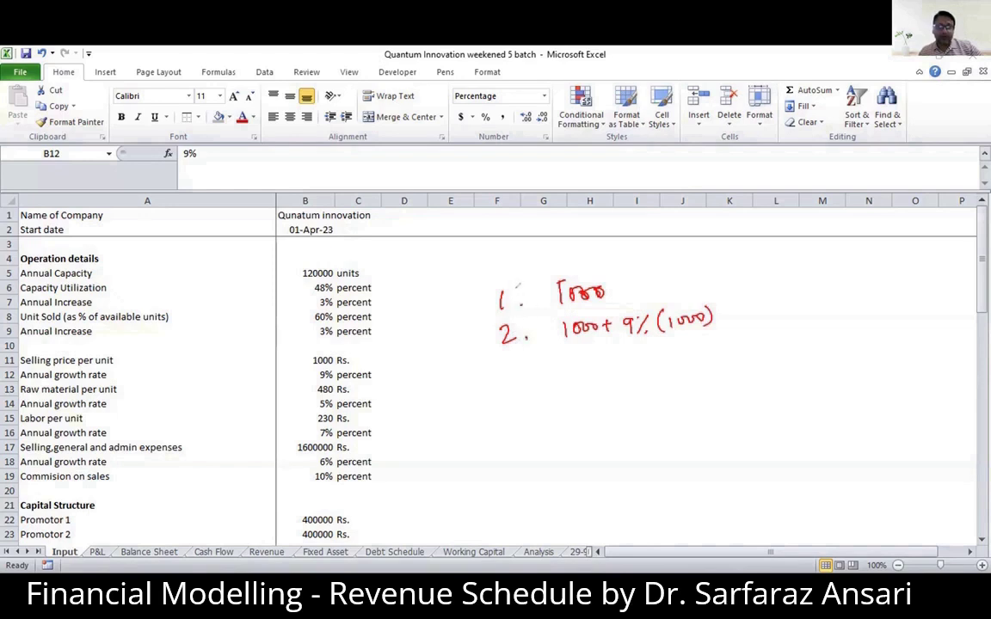
- Handwrite the Year 3 price as the underlined Year 2 amount carried down plus 9 (1000)
drag(506, 370, 505, 384)
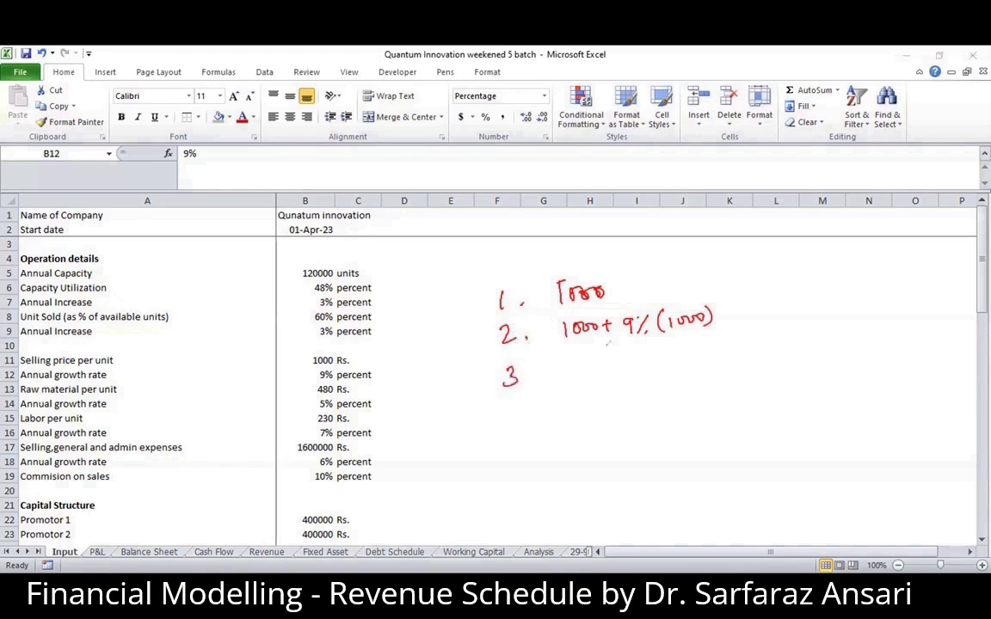
drag(563, 347, 707, 341)
drag(647, 357, 650, 377)
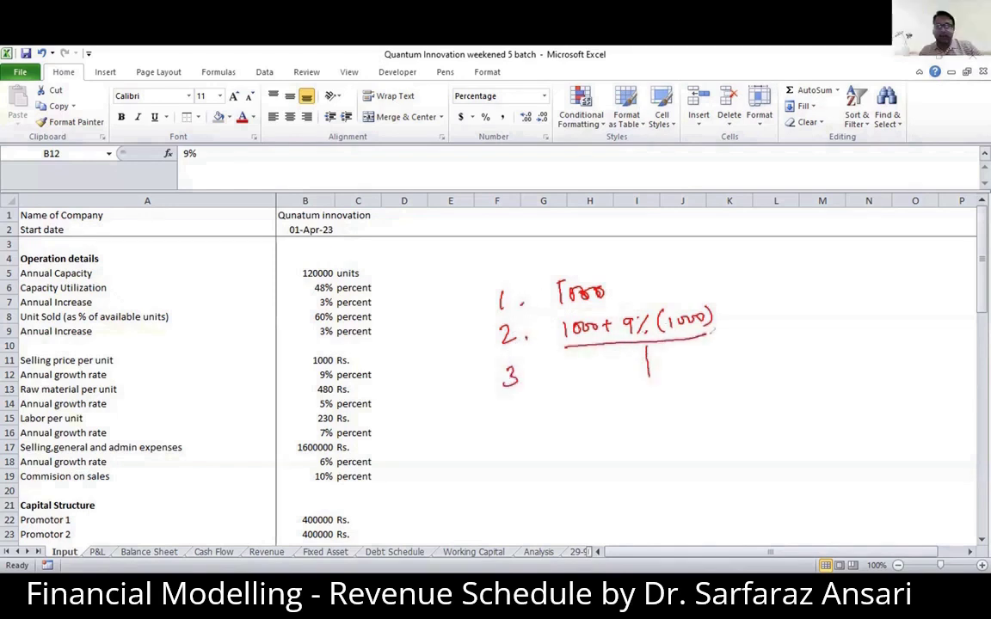
mouse_move(708, 358)
mouse_down()
mouse_move(723, 356)
mouse_move(718, 365)
mouse_up()
drag(634, 372, 659, 363)
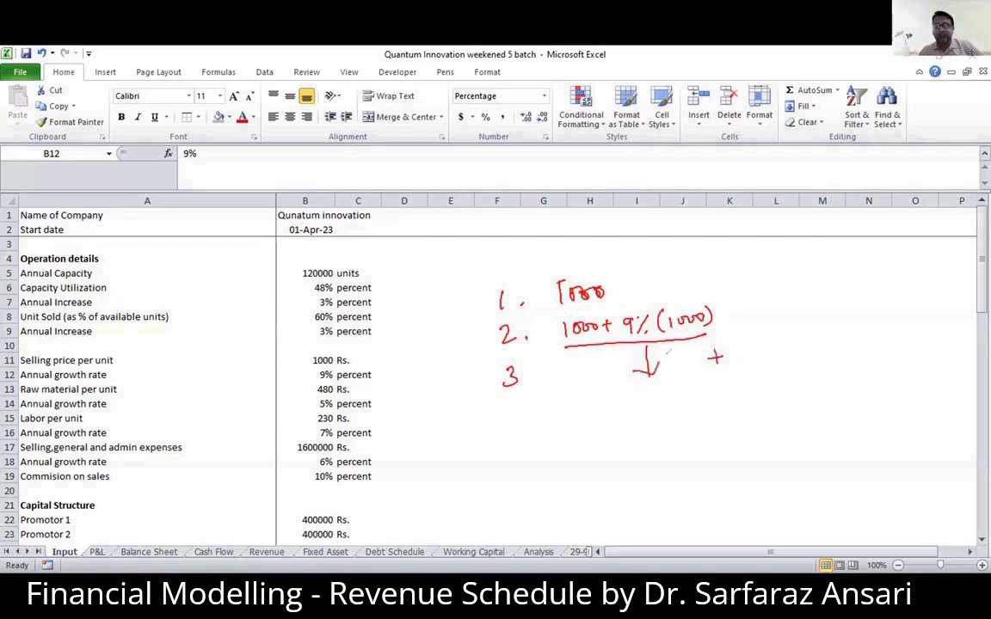
mouse_move(742, 347)
mouse_down()
mouse_move(740, 361)
mouse_move(758, 359)
mouse_up()
mouse_move(766, 345)
mouse_down()
mouse_move(765, 356)
mouse_move(786, 346)
mouse_move(789, 355)
mouse_up()
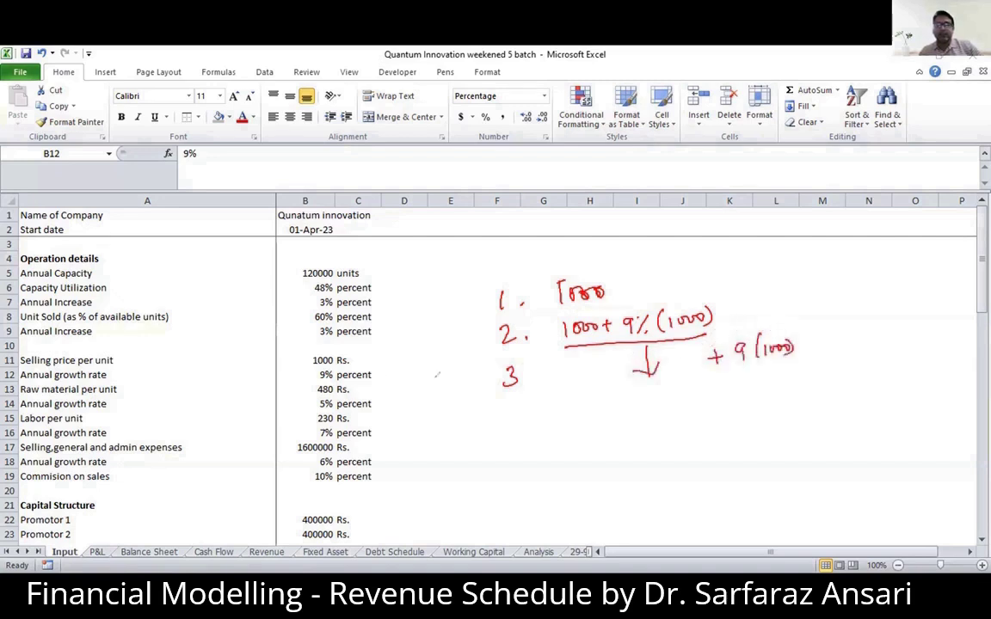
- Annotate the annual growth rate and the handwritten yearly prices with ticks, and write a circled Max beneath them
drag(376, 372, 396, 368)
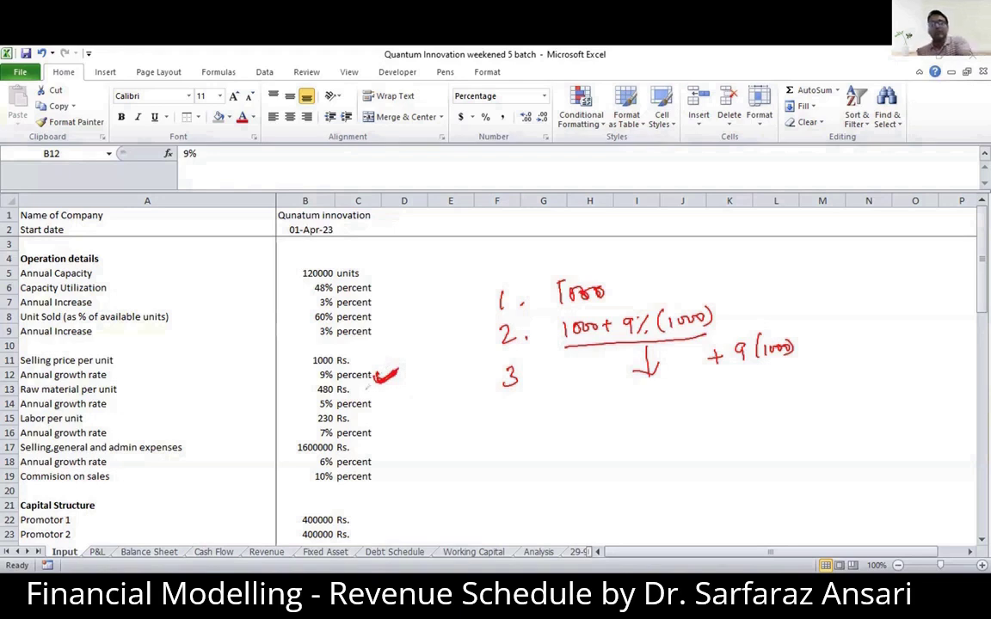
mouse_move(514, 436)
mouse_down()
mouse_move(523, 422)
mouse_move(539, 434)
mouse_up()
drag(555, 417, 569, 423)
drag(516, 402, 513, 411)
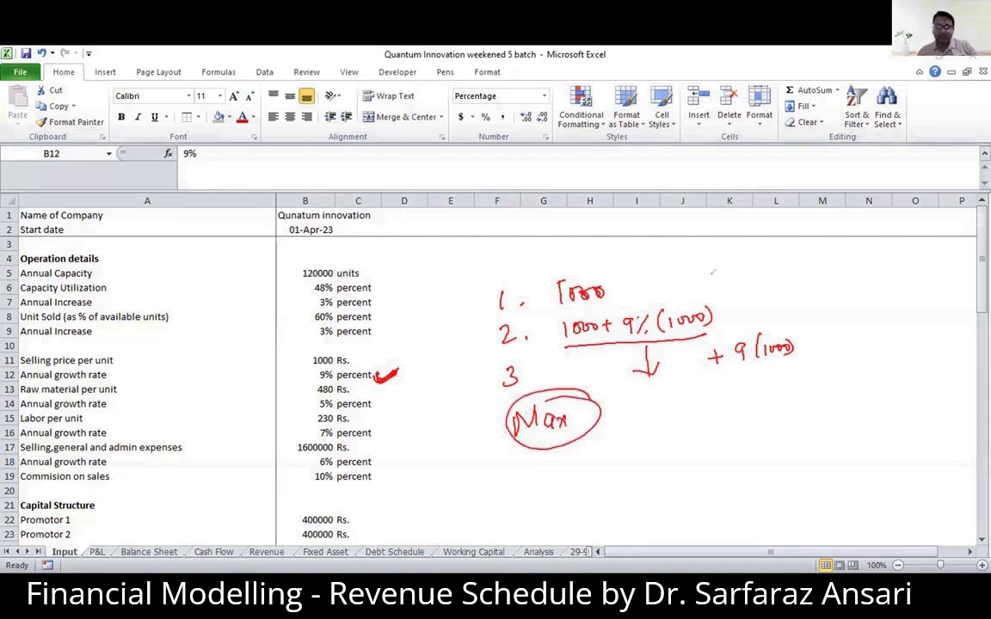
drag(707, 296, 740, 280)
drag(741, 320, 762, 307)
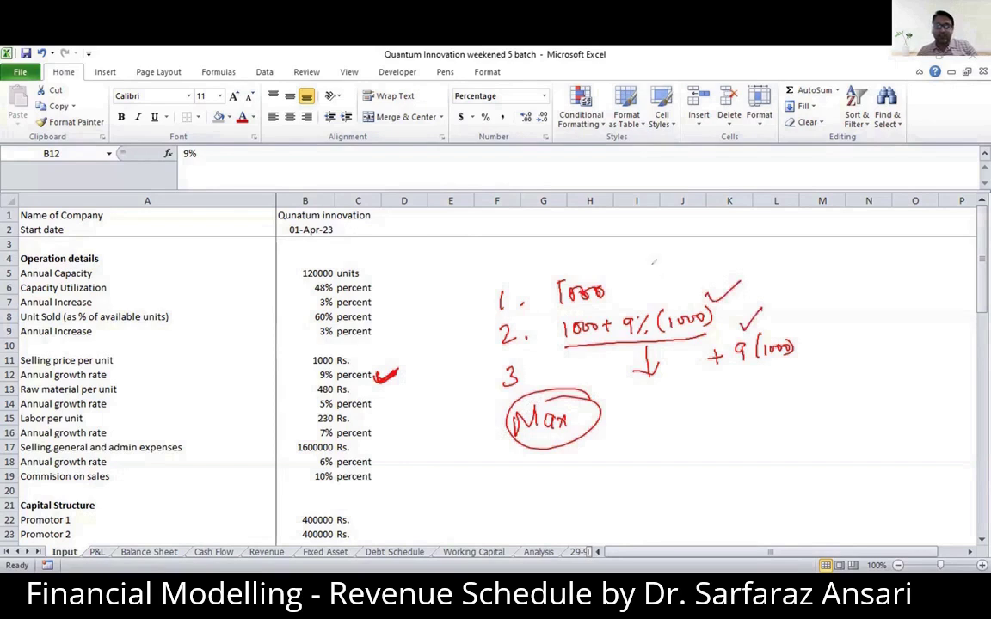
drag(613, 280, 640, 270)
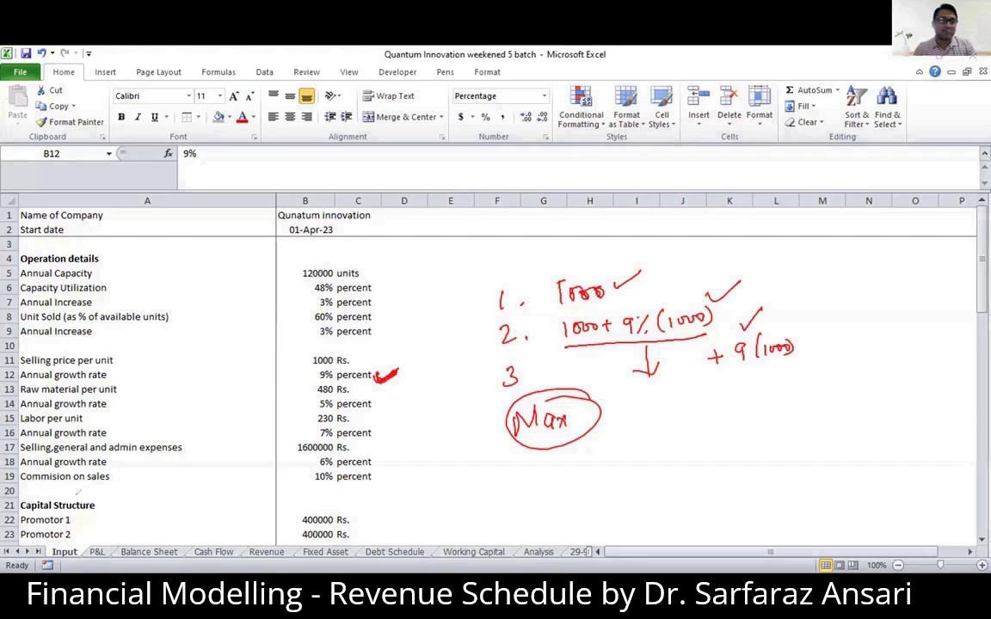
- Clear the handwritten annotations and return to the Revenue sheet
key(Escape)
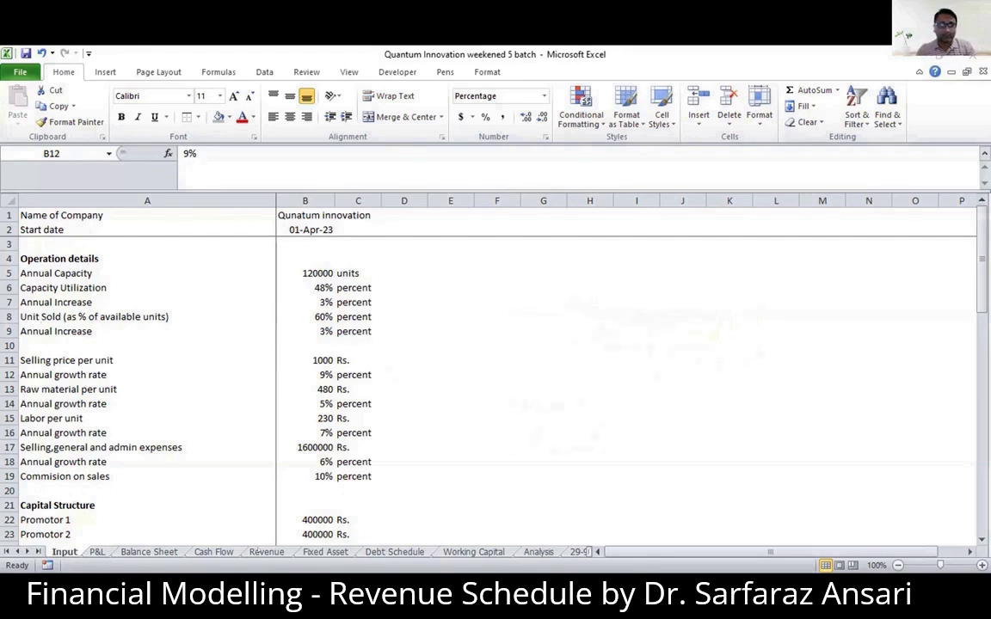
click(259, 551)
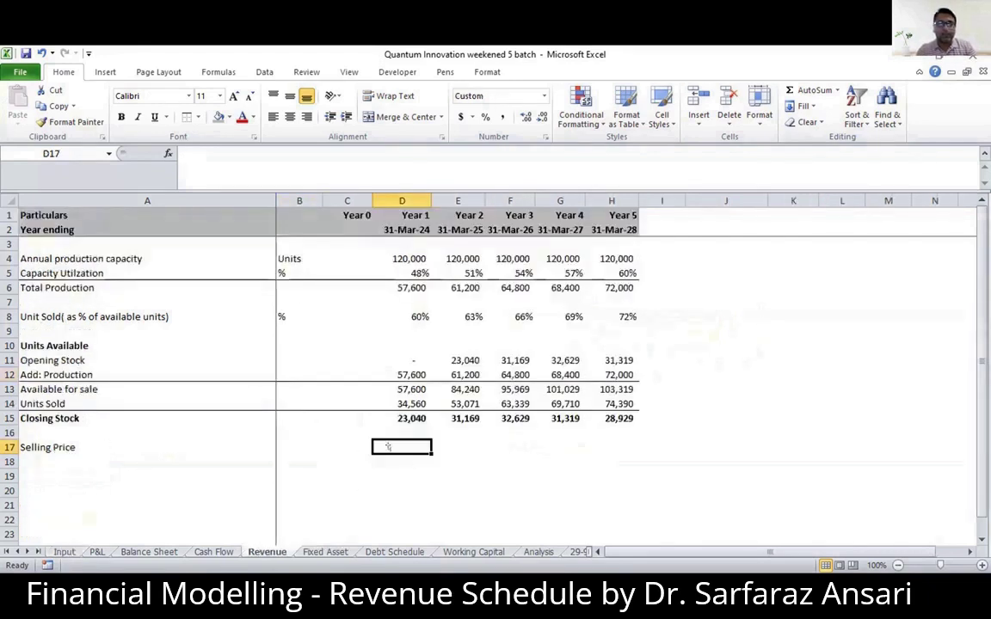
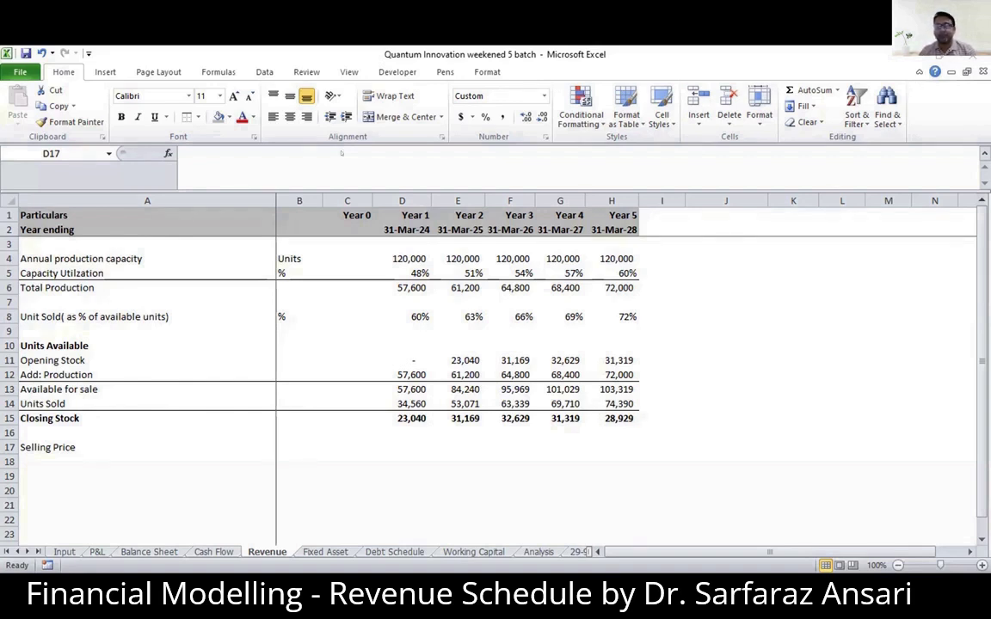
- Handwrite the numbered Year 1 price as 1000 and Year 2 price as 1000 + 1000 × 9/100 beside the schedule
drag(742, 251, 743, 272)
drag(758, 257, 793, 257)
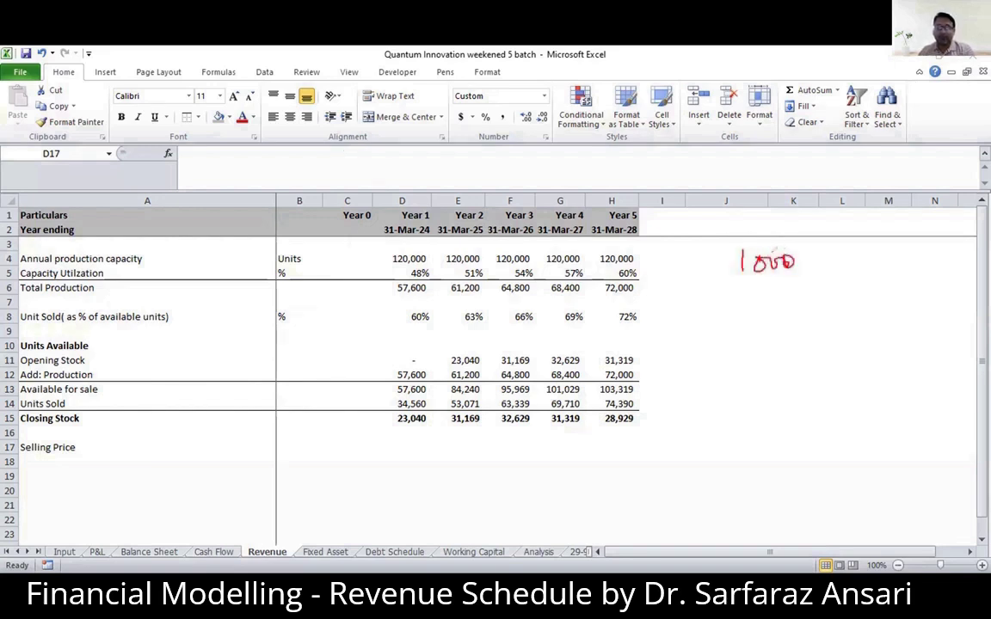
click(703, 271)
mouse_move(693, 257)
mouse_down()
mouse_move(707, 303)
mouse_move(744, 308)
mouse_up()
click(707, 301)
mouse_move(756, 287)
mouse_down()
mouse_move(784, 299)
mouse_move(821, 297)
mouse_up()
mouse_move(815, 290)
mouse_down()
mouse_move(814, 304)
mouse_move(832, 307)
mouse_up()
mouse_move(847, 294)
mouse_down()
mouse_move(841, 301)
mouse_move(922, 304)
mouse_up()
mouse_move(908, 310)
mouse_down()
mouse_move(909, 320)
mouse_move(937, 317)
mouse_up()
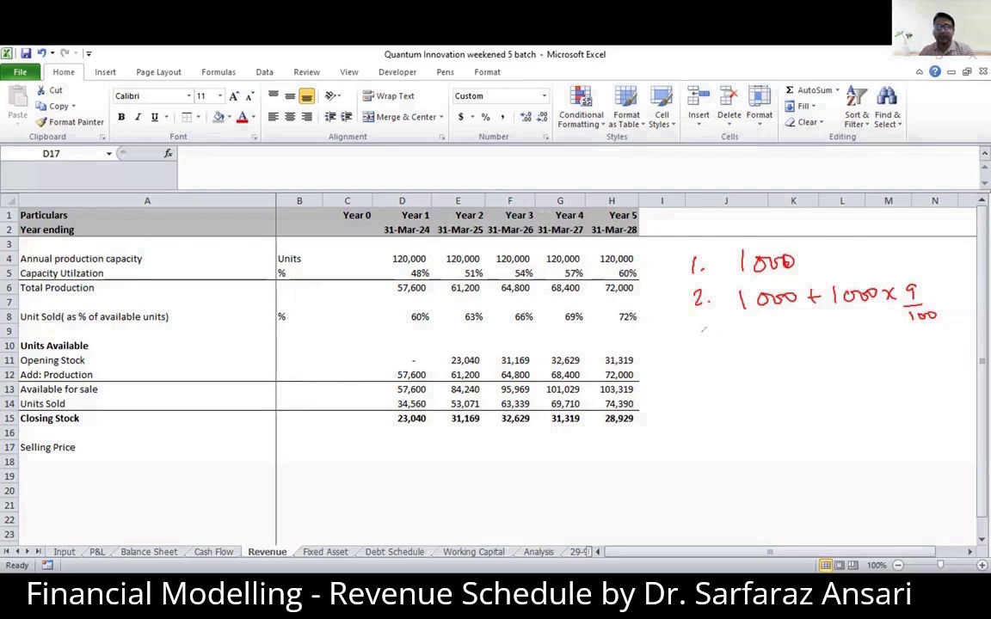
- Handwrite a double arrow beneath the Year 2 price leading to the simplified form = 1000(1+9%)
drag(809, 328, 808, 342)
drag(818, 325, 823, 337)
mouse_move(766, 368)
mouse_down()
mouse_move(766, 387)
mouse_move(816, 375)
mouse_up()
mouse_move(836, 362)
mouse_down()
mouse_move(831, 384)
mouse_move(866, 370)
mouse_up()
mouse_move(859, 363)
mouse_down()
mouse_move(857, 381)
mouse_move(887, 365)
mouse_move(886, 383)
mouse_up()
drag(897, 361, 897, 381)
drag(908, 373, 919, 385)
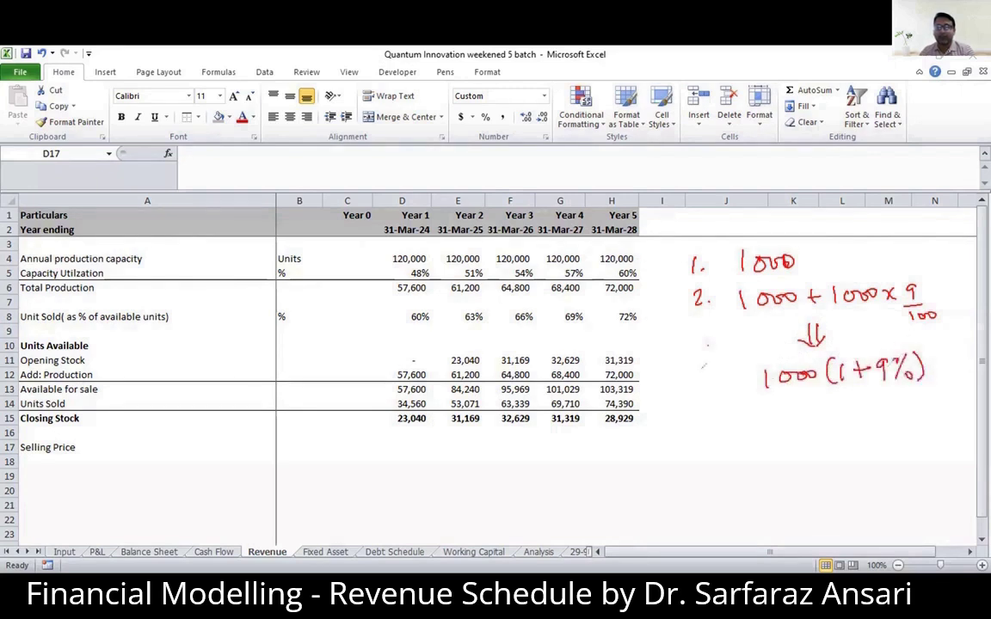
drag(723, 379, 733, 377)
drag(724, 387, 733, 385)
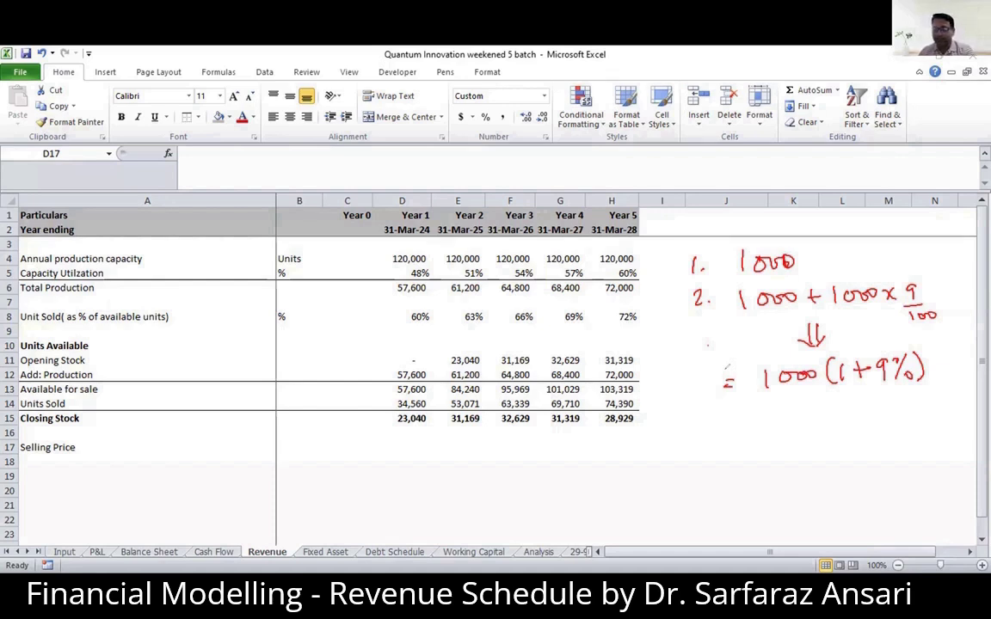
- Box the handwritten 1000(1+9%), thicken the arrow above it and add a tick beneath it
mouse_move(749, 411)
mouse_down()
mouse_move(747, 361)
mouse_move(933, 344)
mouse_move(865, 390)
mouse_up()
drag(936, 389, 758, 411)
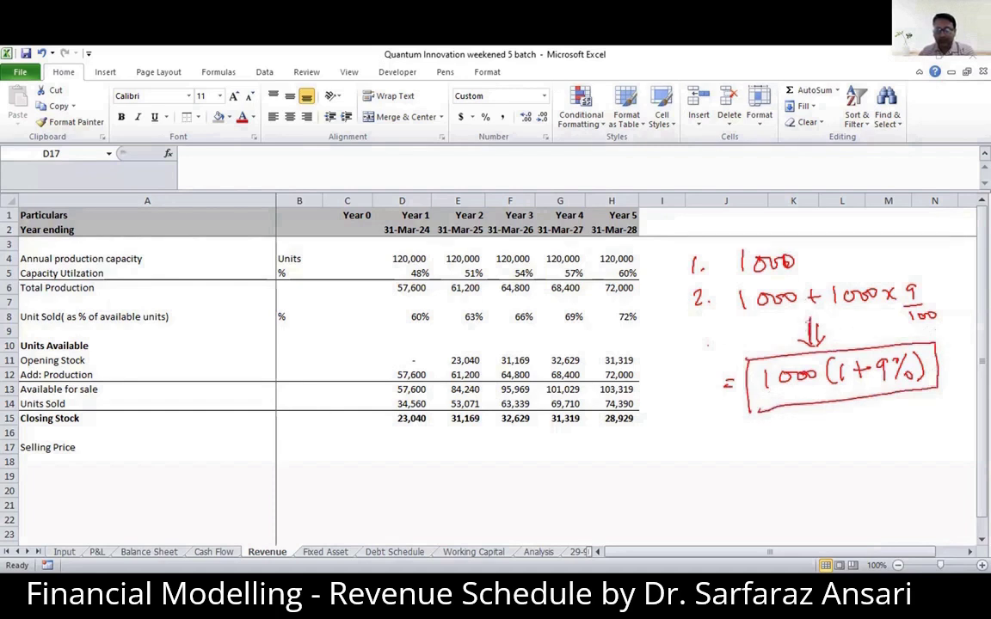
mouse_move(818, 315)
mouse_down()
mouse_move(815, 350)
mouse_move(828, 335)
mouse_up()
drag(858, 404, 872, 418)
drag(846, 419, 895, 401)
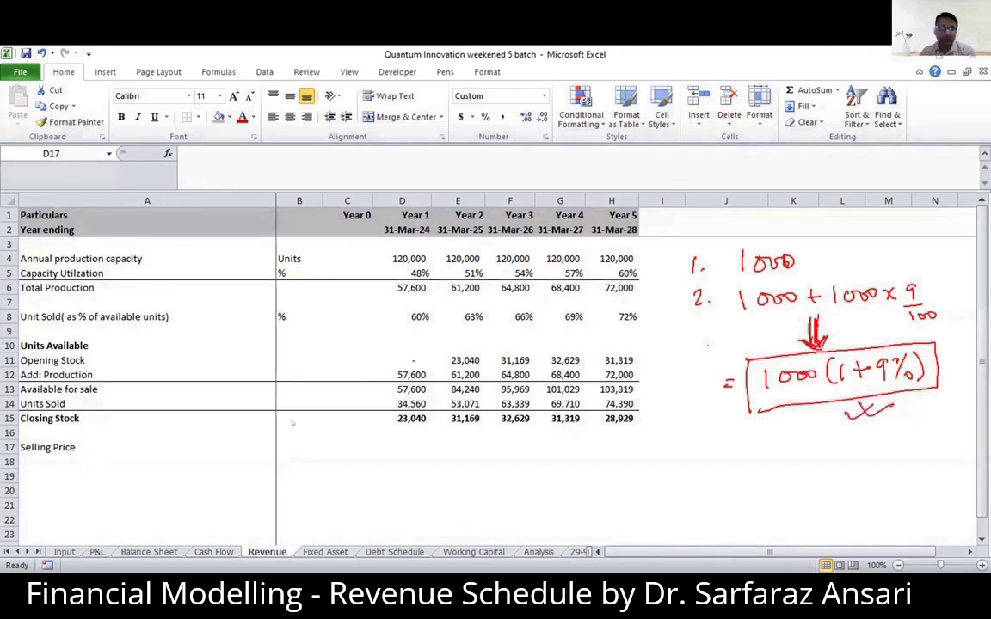
- Begin the Year 1 Selling Price formula in D17 as a MAX with an absolute reference to the selling price per unit, Input!$B$11
click(402, 448)
text(=)
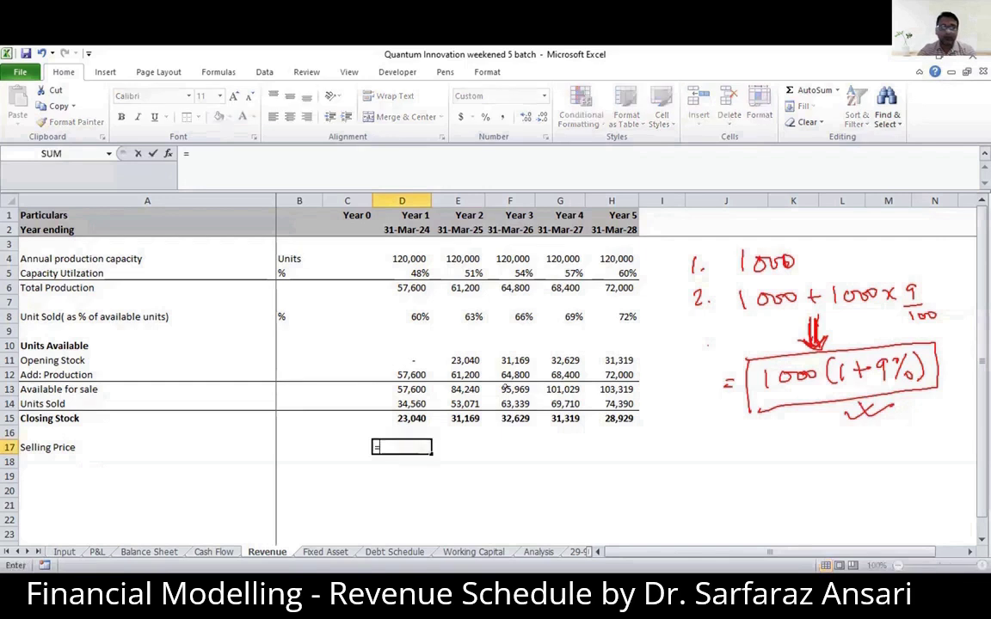
text(m)
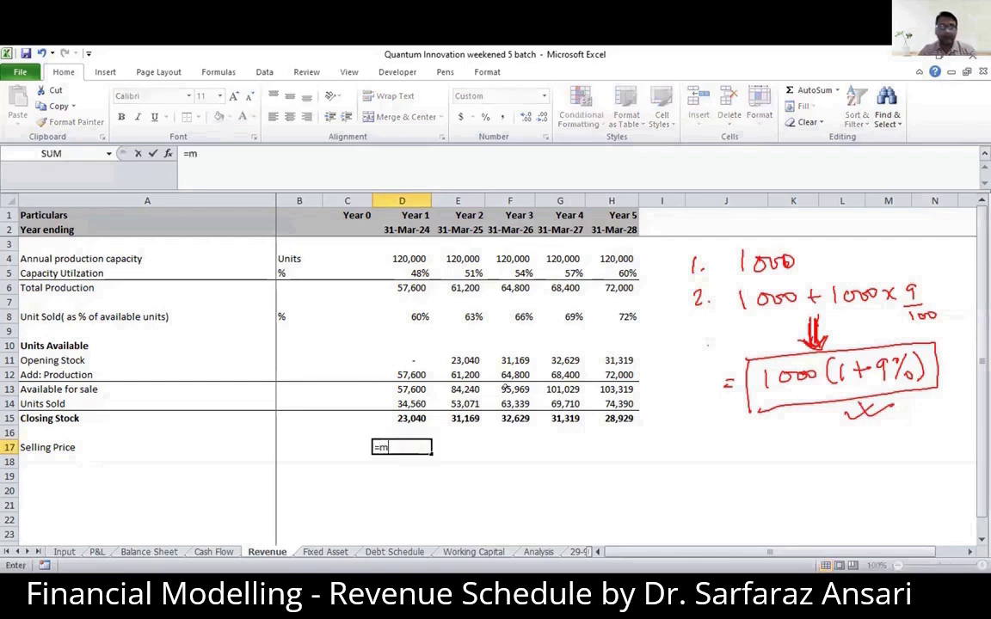
text(ax)
double_click(398, 454)
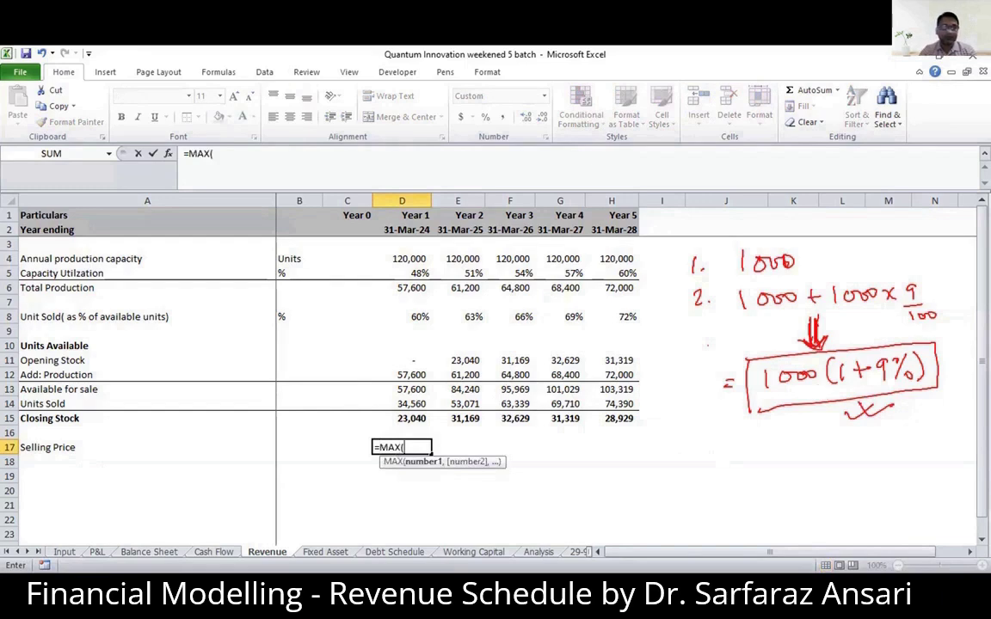
click(64, 551)
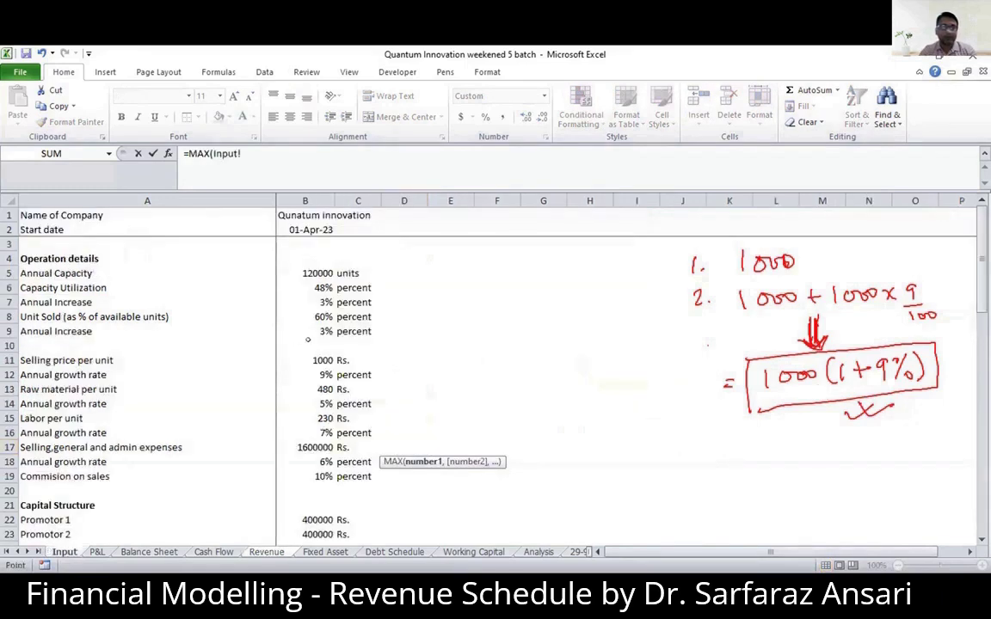
click(318, 356)
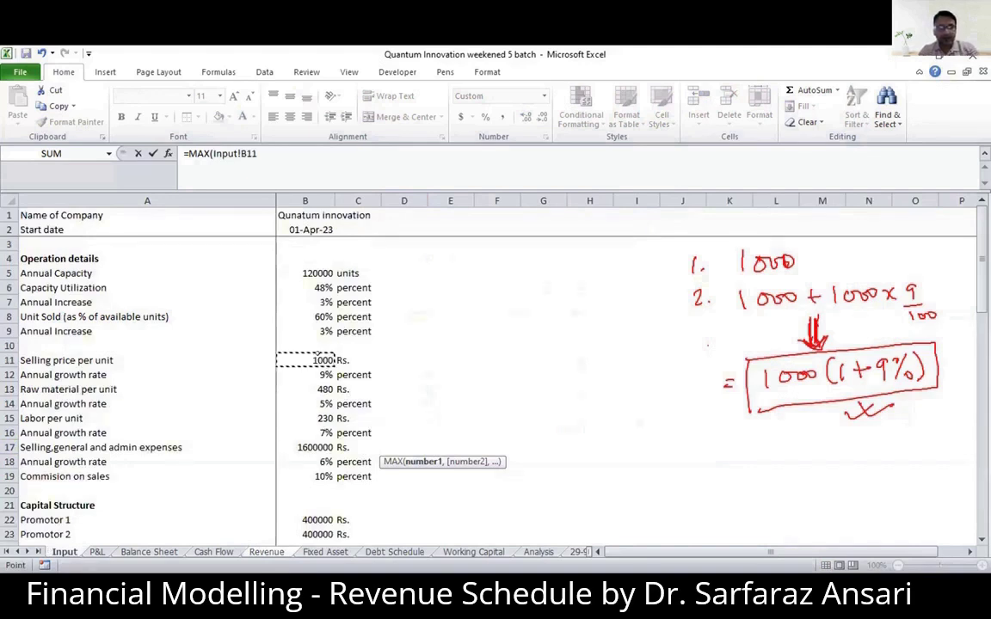
key(F4)
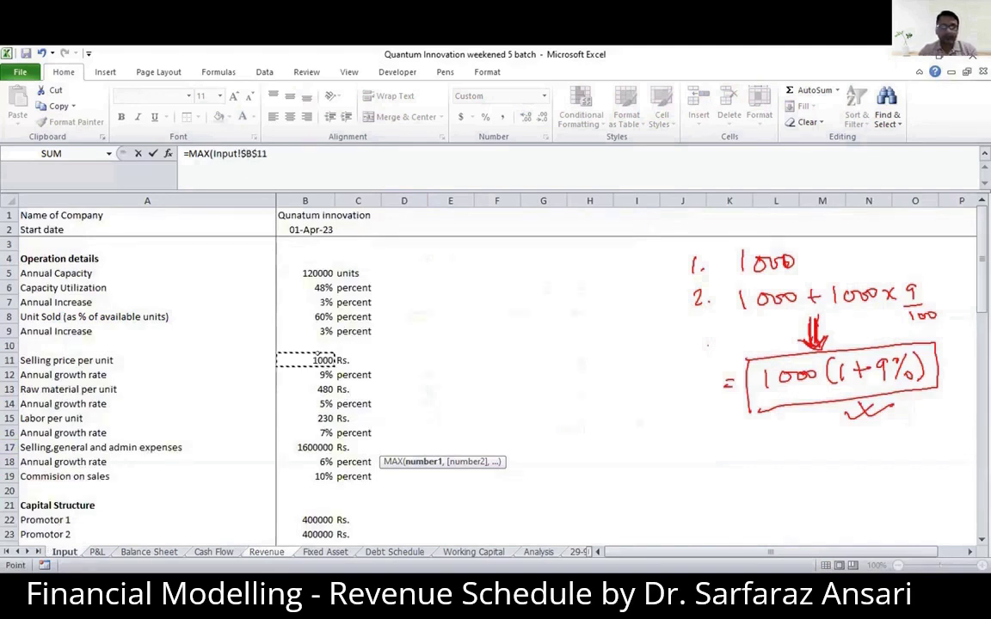
text(,)
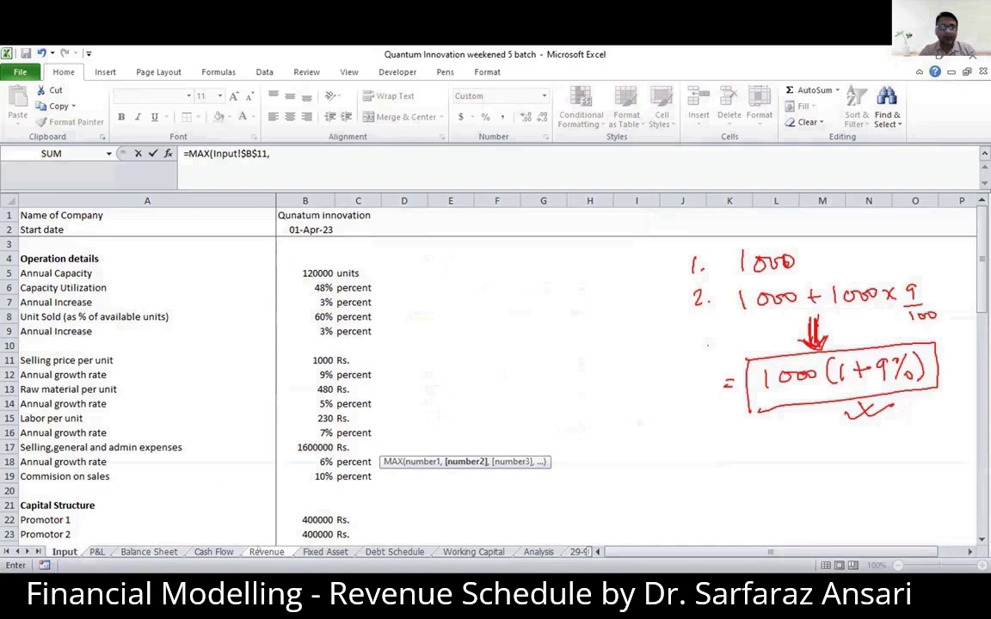
- Complete the D17 formula with the prior-year price grown by the annual rate, C17*(1+Input!$B$12), as the second MAX argument
click(266, 551)
click(350, 444)
text(*(1+)
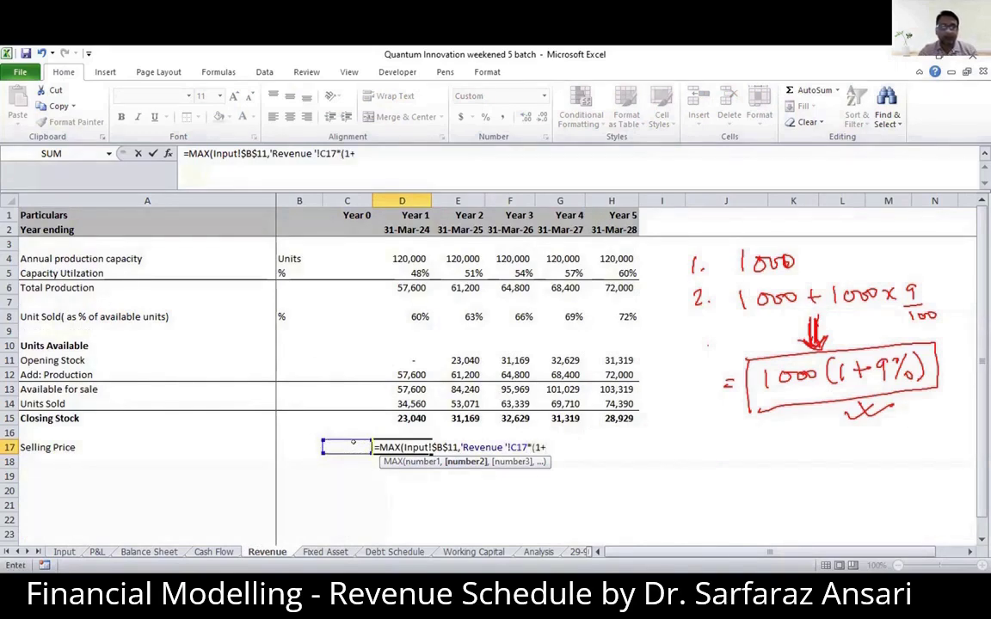
click(64, 551)
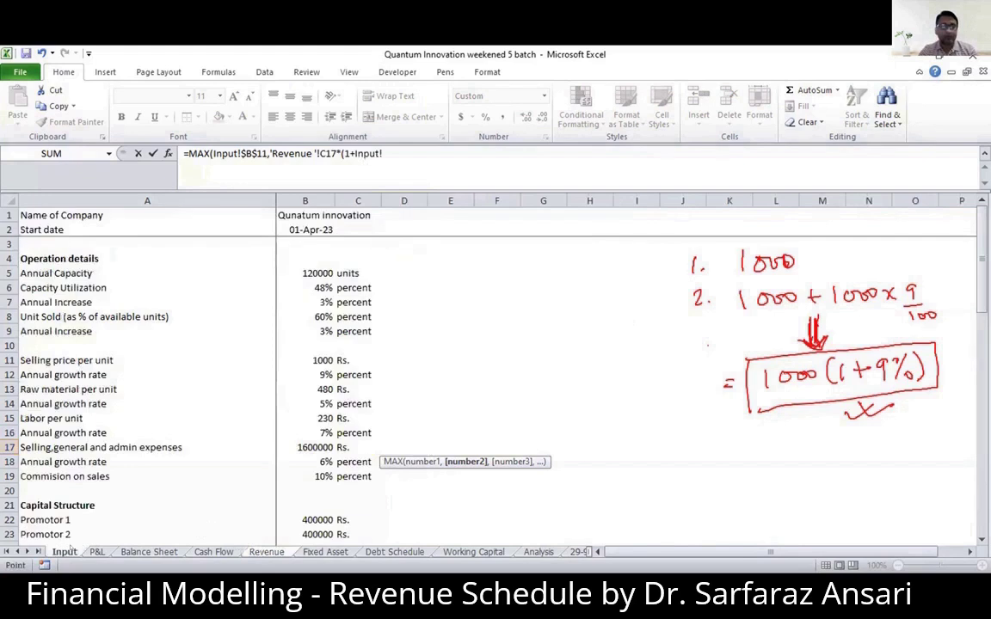
click(316, 374)
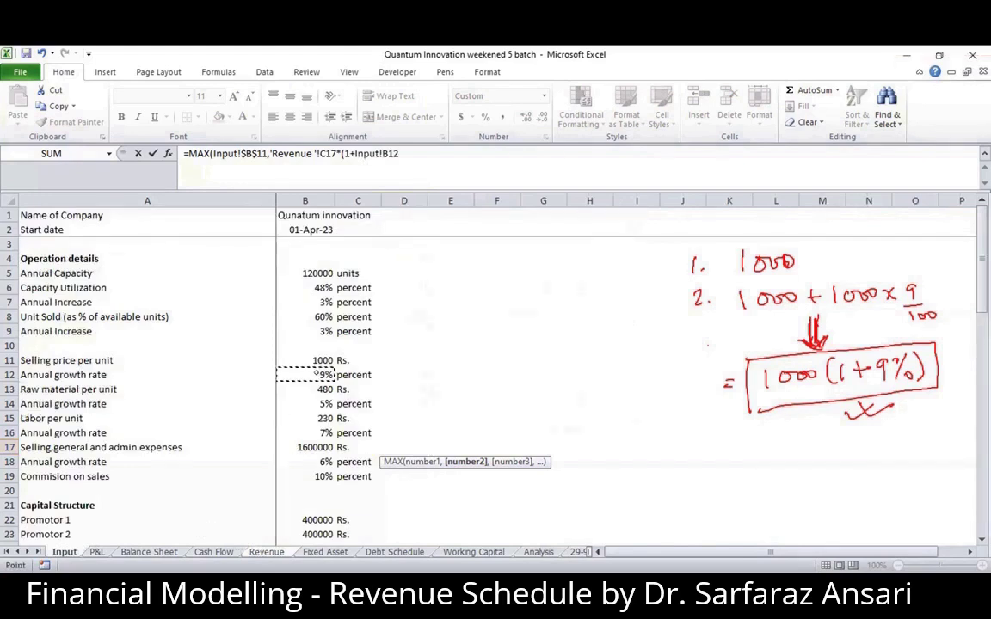
key(F4)
text())
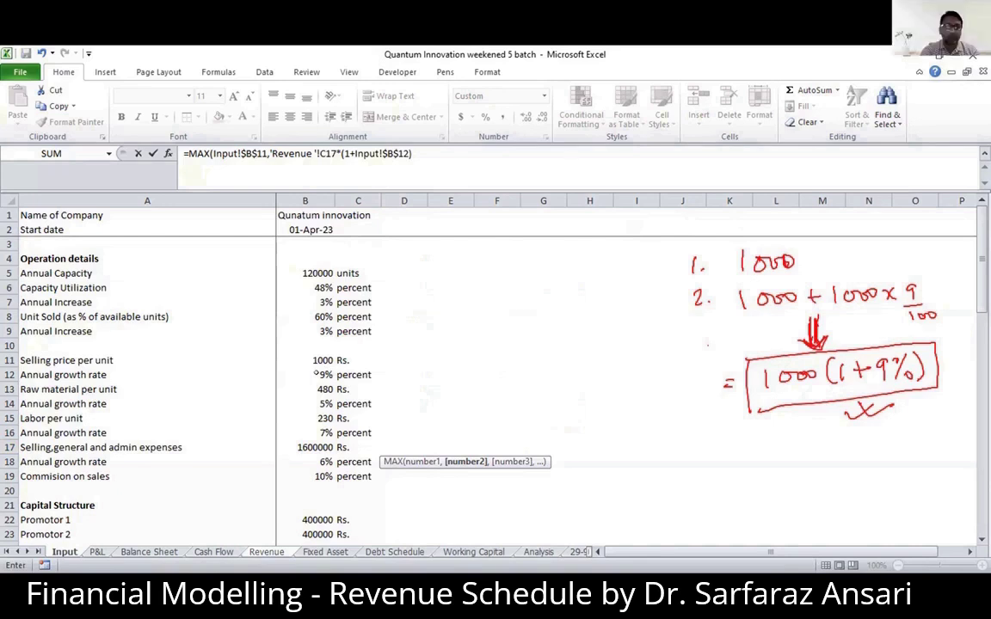
text())
key(Return)
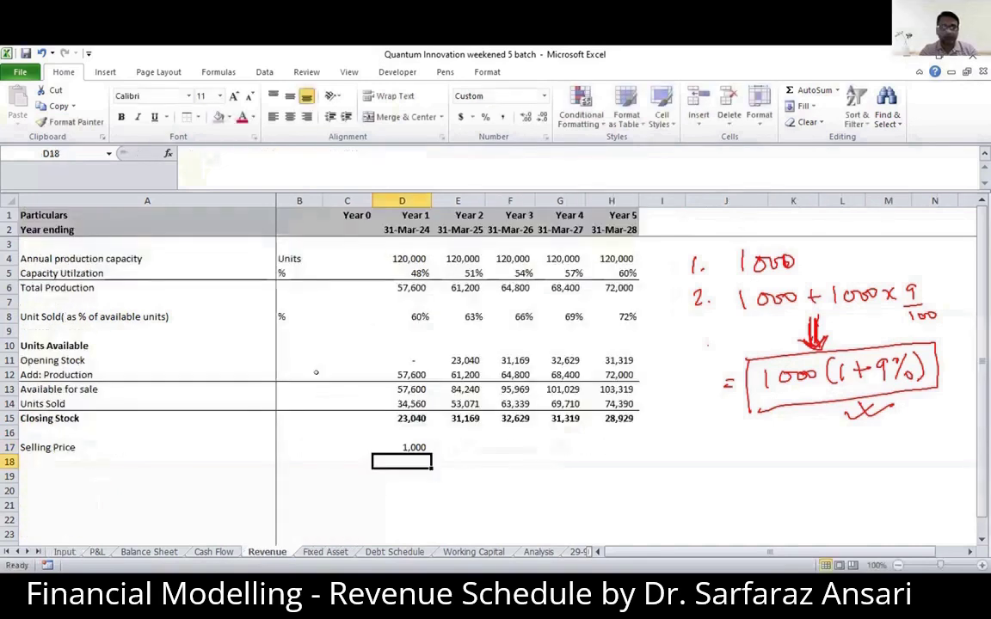
- Copy the Year 1 Selling Price formula across to Years 2 through 5
key(Up)
key(ctrl+c)
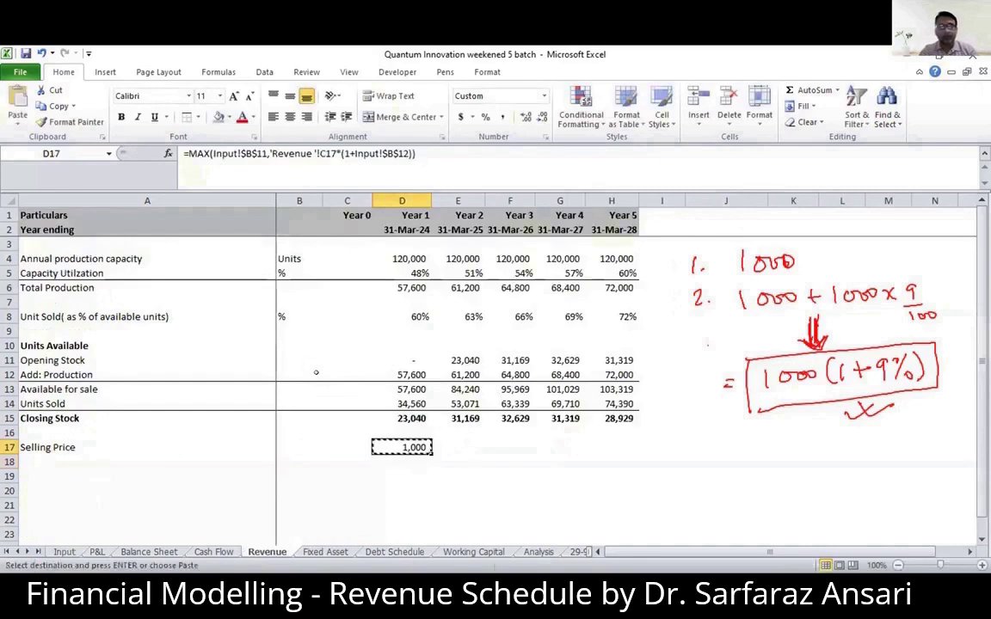
key(shift+Right)
key(shift+Right)
key(shift+Right)
key(shift+Right)
key(ctrl+v)
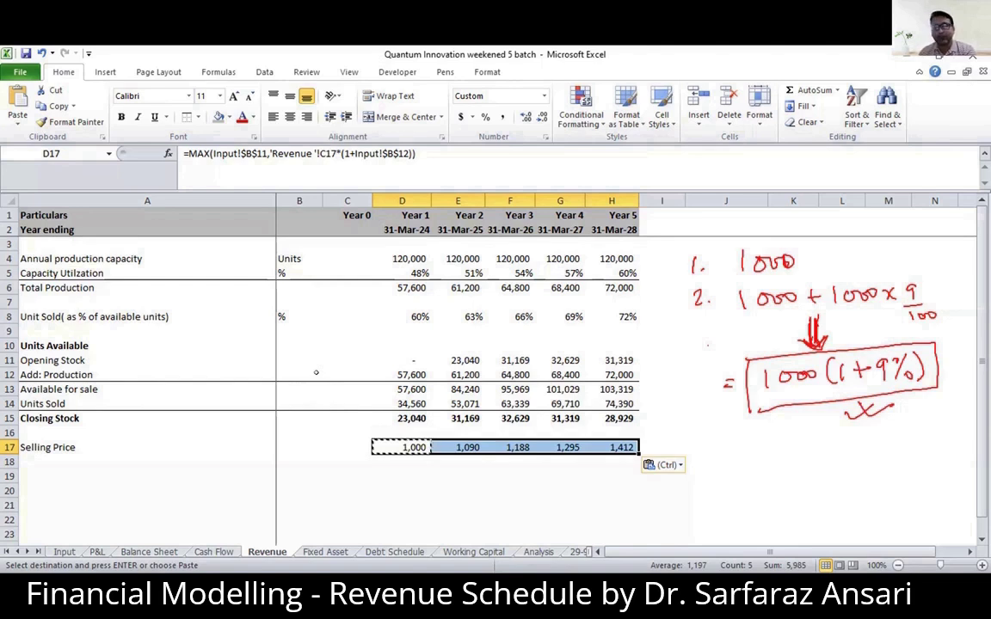
- Begin a repeat of the selling price formula in D19 as a MAX with an absolute reference to Input!$B$11
key(Down)
key(Left)
key(Left)
key(Left)
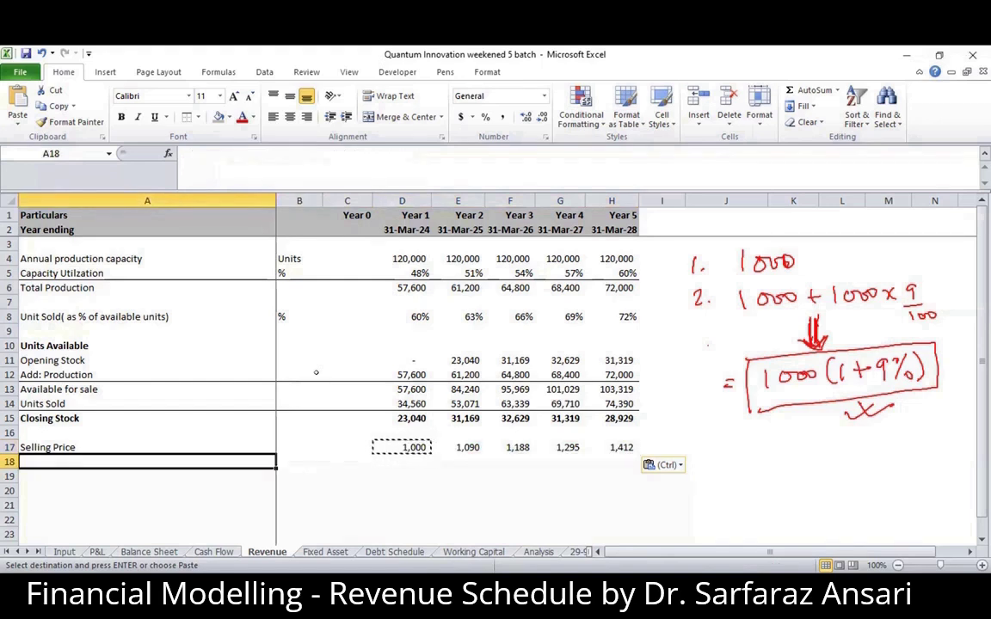
click(401, 476)
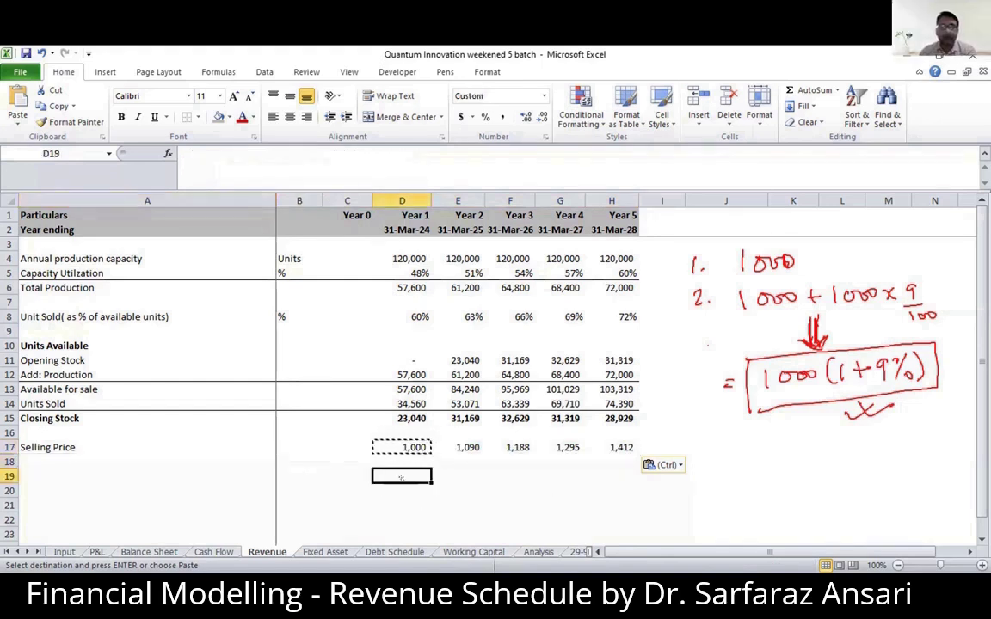
text(=m)
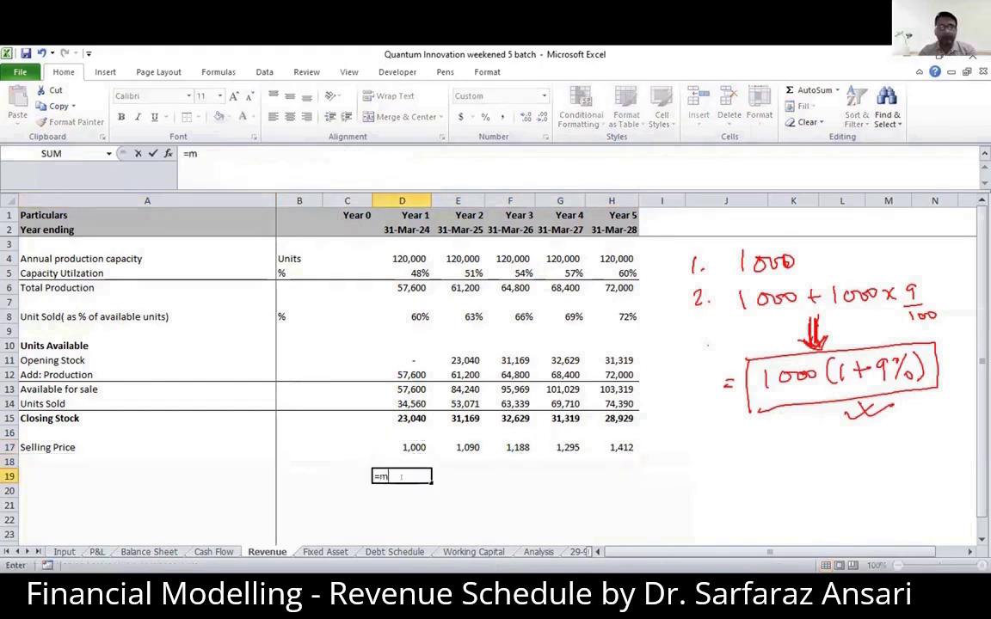
text(ax)
double_click(400, 492)
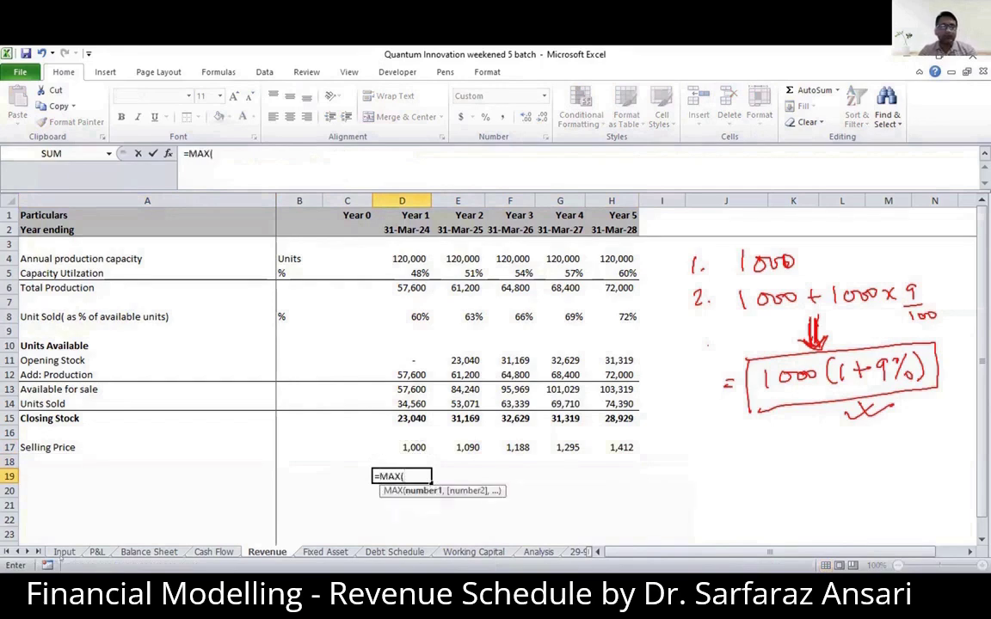
click(64, 552)
click(306, 360)
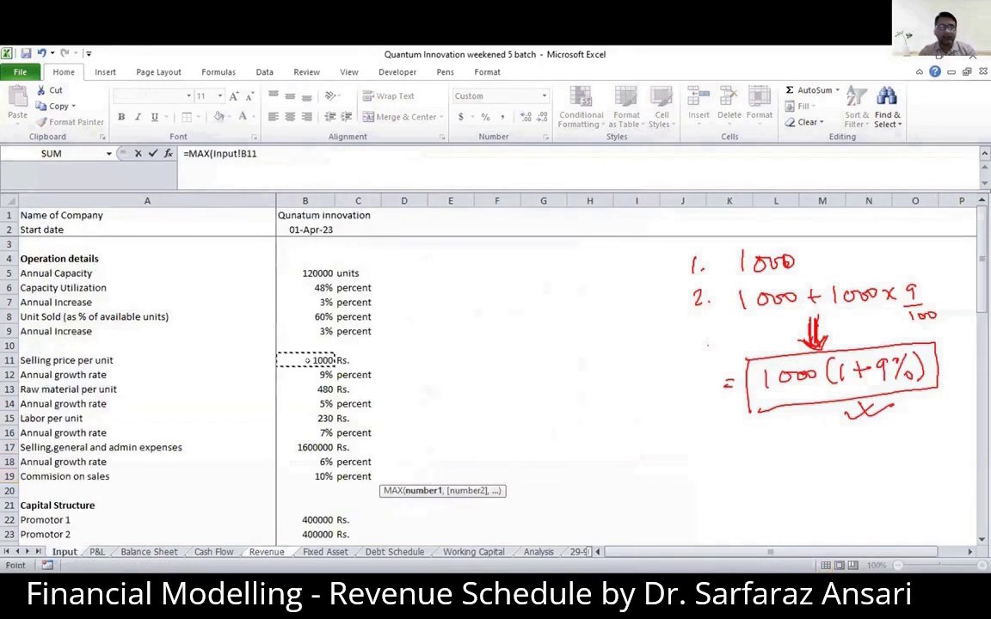
key(F4)
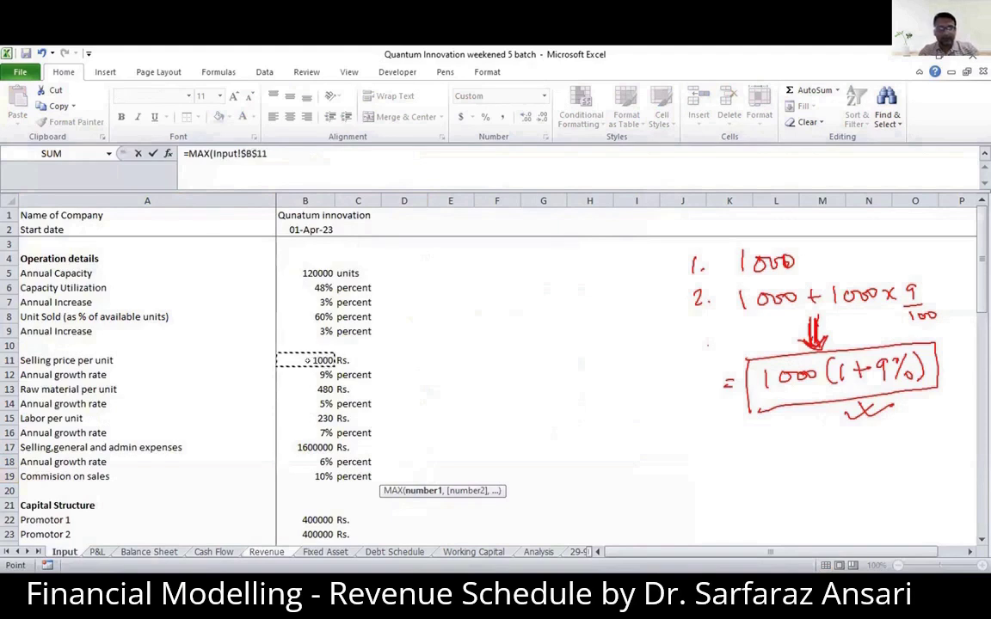
text(,)
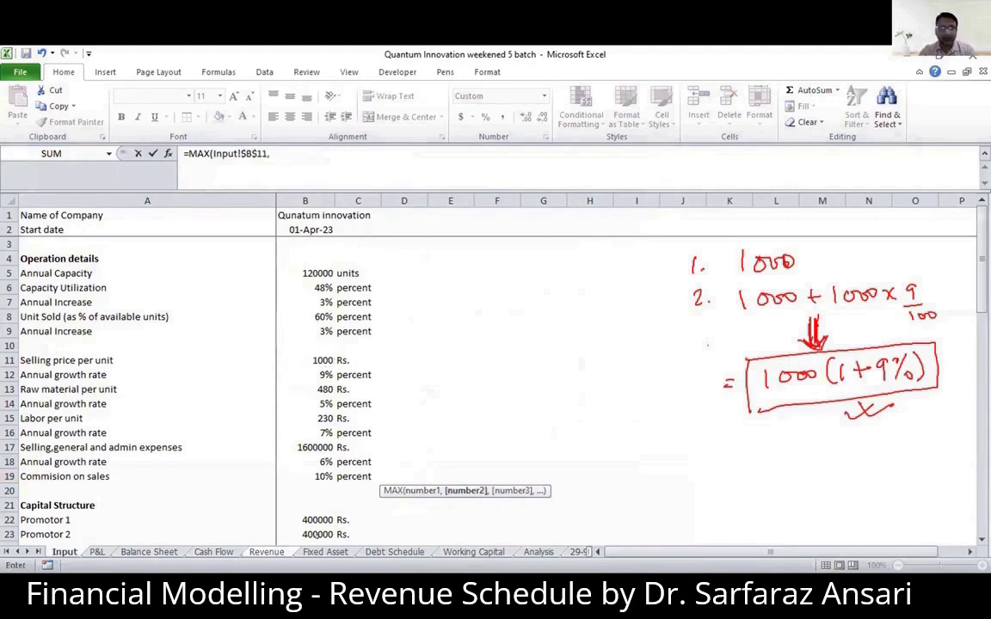
- Complete the D19 formula with C19*(1+Input!$B$12) as the second MAX argument
click(266, 552)
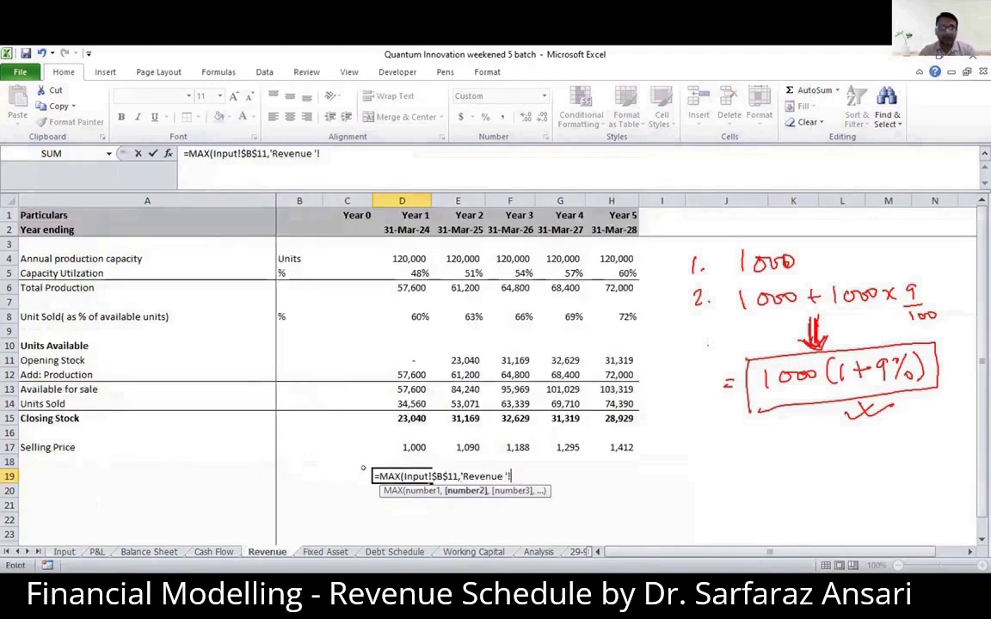
click(348, 475)
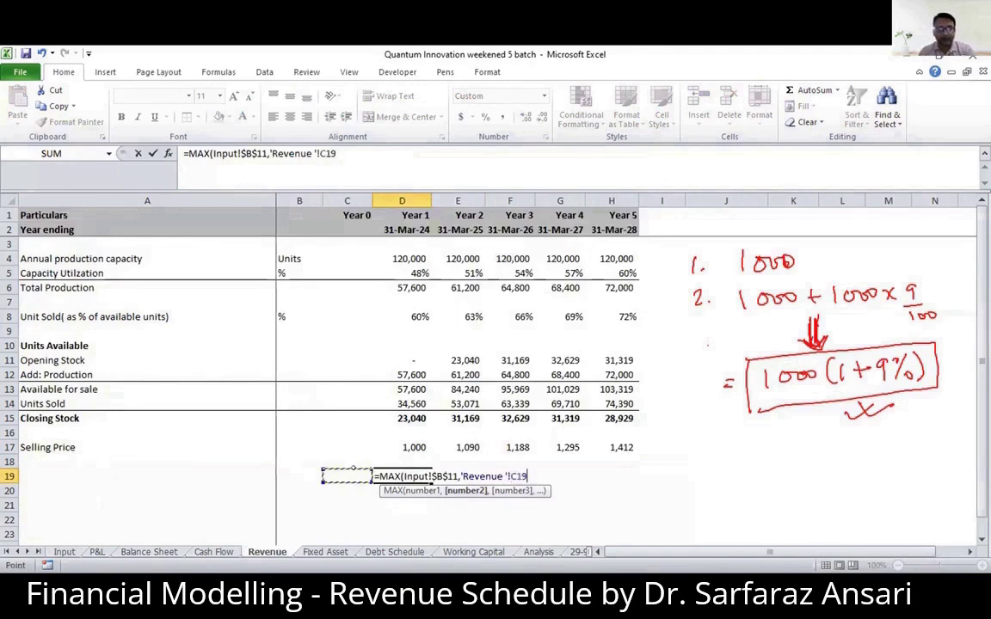
text(*(1+)
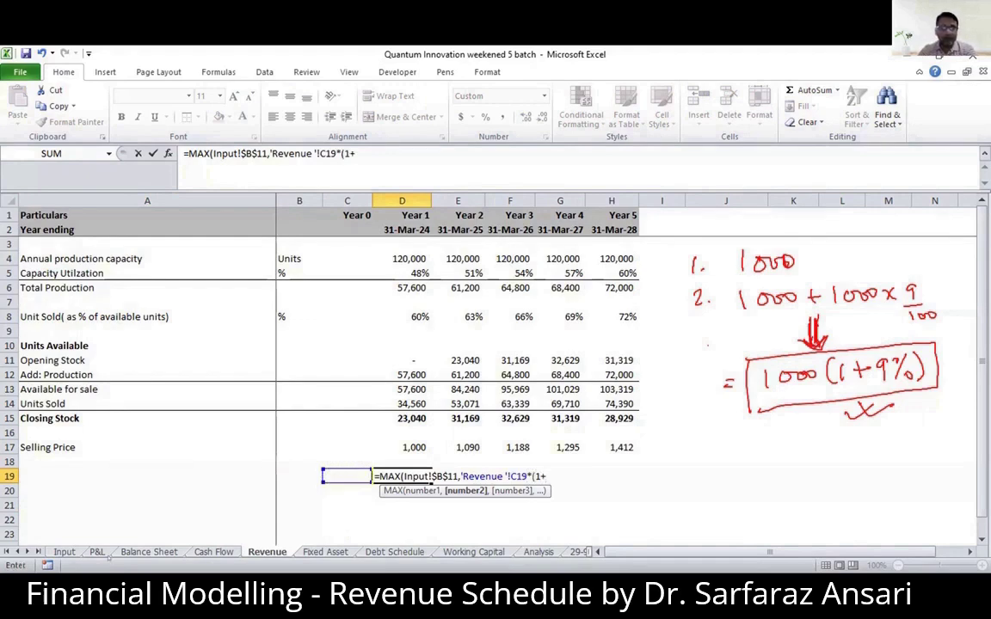
click(65, 551)
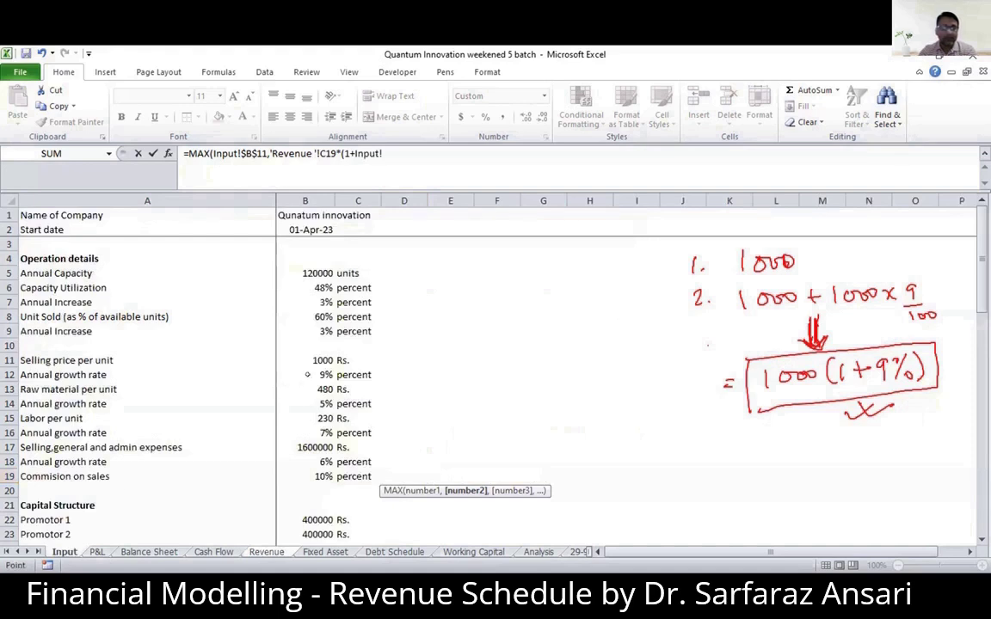
click(307, 374)
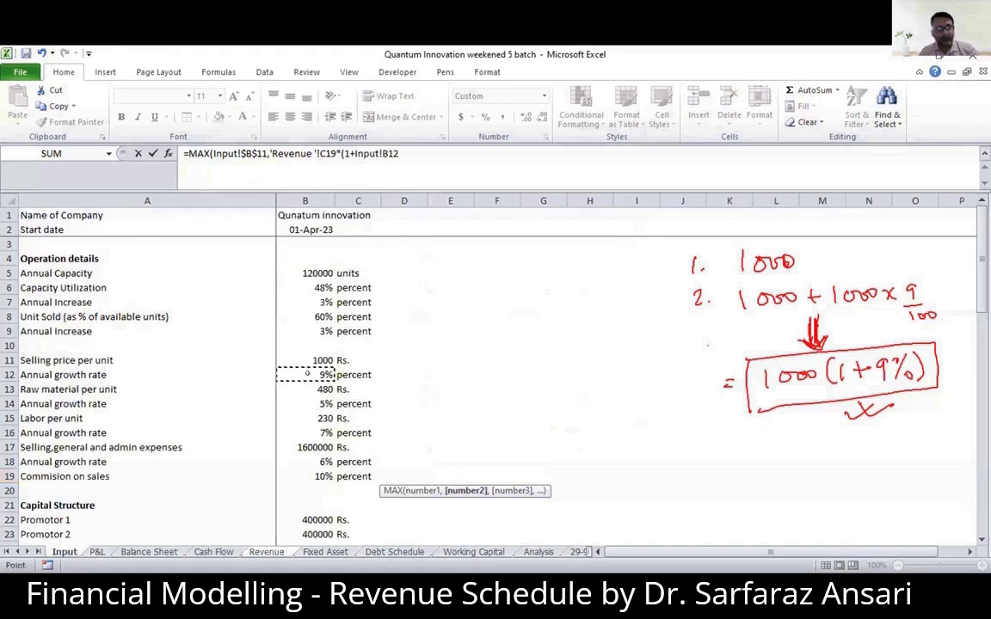
key(F4)
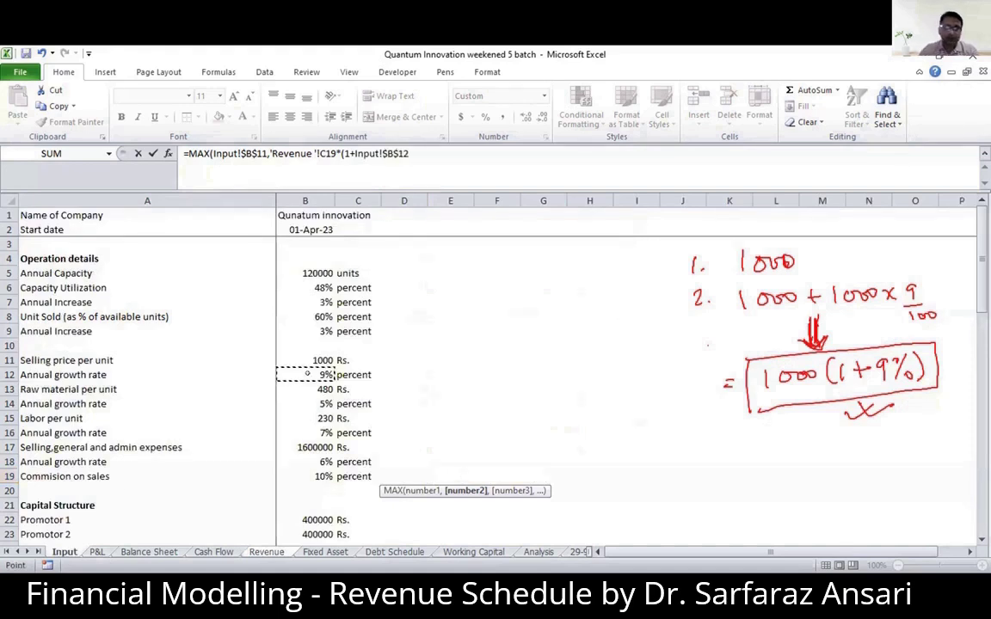
key(Return)
- Copy the D19 formula across row 19 through the Year 5 column
key(Up)
key(ctrl+c)
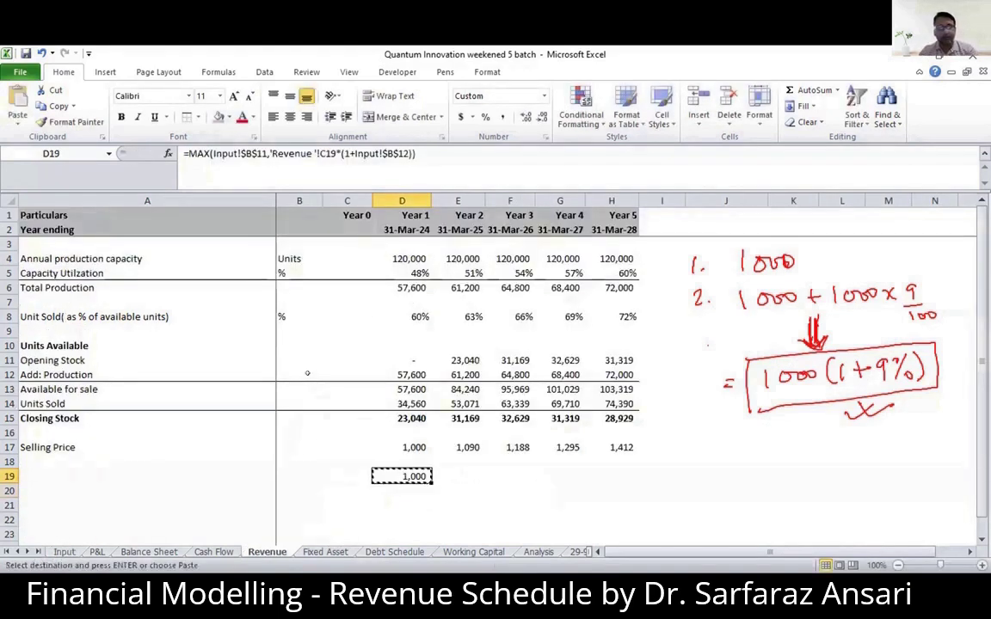
key(shift+Right)
key(shift+Right)
key(shift+Right)
key(shift+Right)
key(ctrl+v)
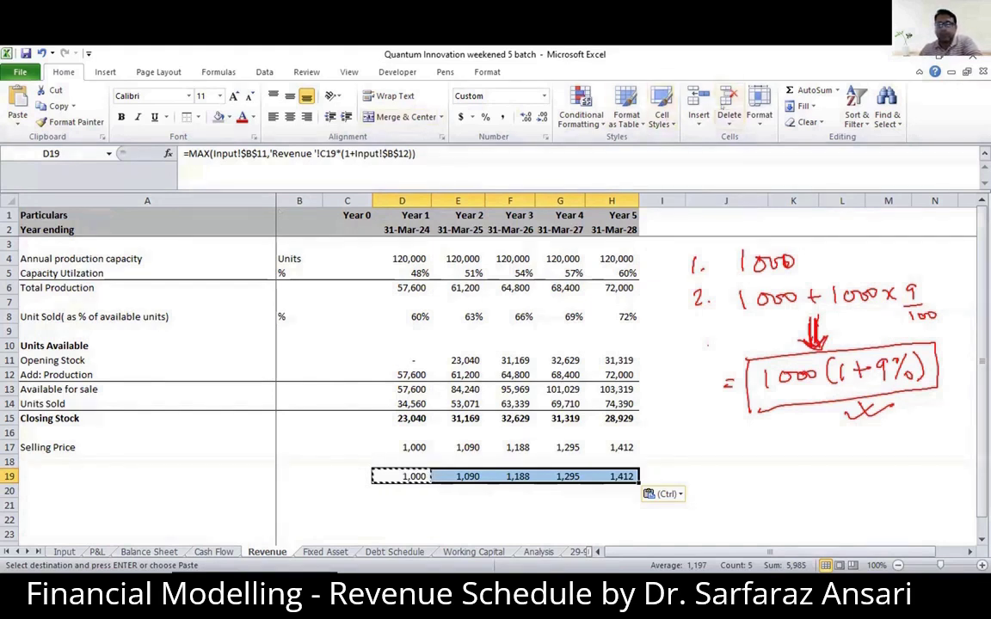
- Draw a box around the handwritten 1000 + 1000 × 9/100 and tick both 1000 figures
drag(730, 278, 736, 340)
mouse_move(730, 287)
mouse_down()
mouse_move(930, 271)
mouse_move(944, 321)
mouse_move(723, 332)
mouse_up()
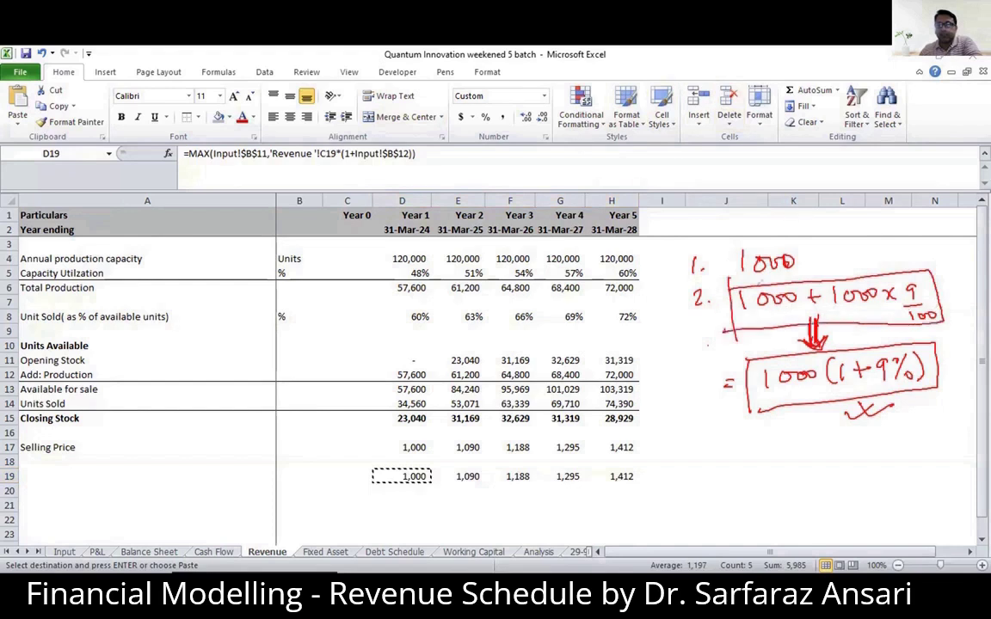
drag(769, 281, 784, 277)
drag(871, 271, 886, 268)
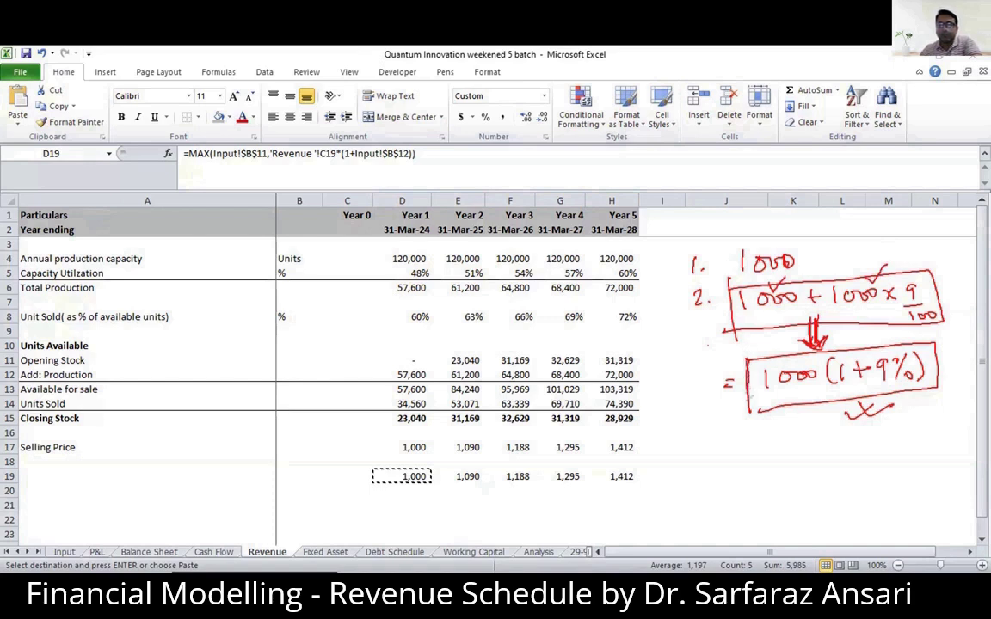
- Handwrite = 1000(1+9%) = 1090 below the boxed formula, with an arrow from the 9/100 term to the 9%
mouse_move(734, 443)
mouse_down()
mouse_move(733, 465)
mouse_move(768, 456)
mouse_move(800, 465)
mouse_up()
mouse_move(813, 440)
mouse_down()
mouse_move(814, 463)
mouse_move(843, 453)
mouse_up()
drag(835, 442, 835, 463)
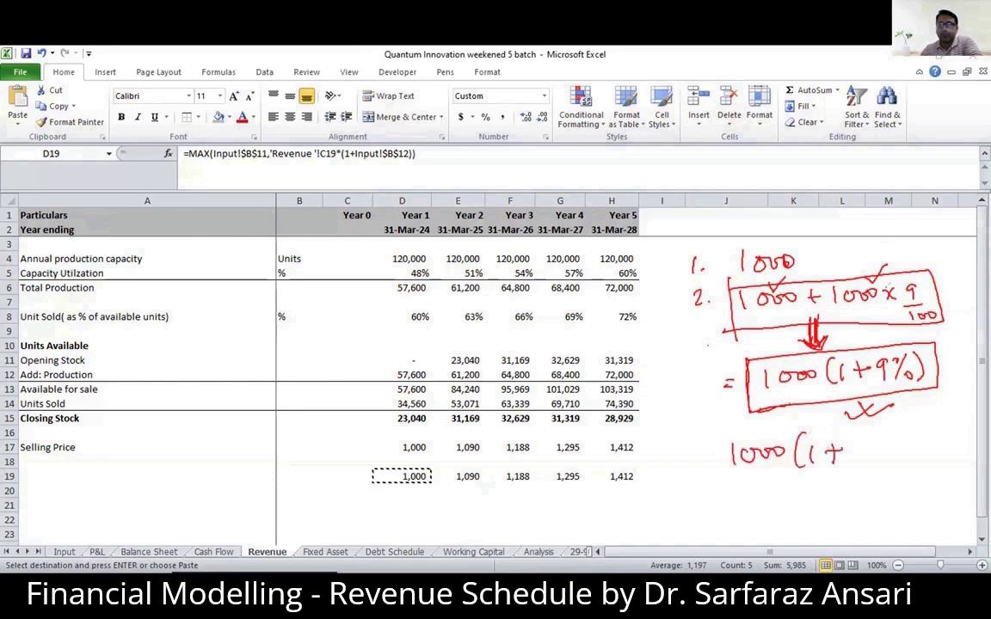
mouse_move(923, 296)
mouse_down()
mouse_move(883, 425)
mouse_move(891, 426)
mouse_move(869, 468)
mouse_up()
mouse_move(880, 444)
mouse_down()
mouse_move(881, 464)
mouse_move(893, 466)
mouse_up()
drag(899, 440, 900, 471)
mouse_move(705, 457)
mouse_down()
mouse_move(721, 456)
mouse_move(728, 496)
mouse_up()
drag(716, 505, 753, 504)
mouse_move(770, 487)
mouse_down()
mouse_move(784, 504)
mouse_move(801, 488)
mouse_up()
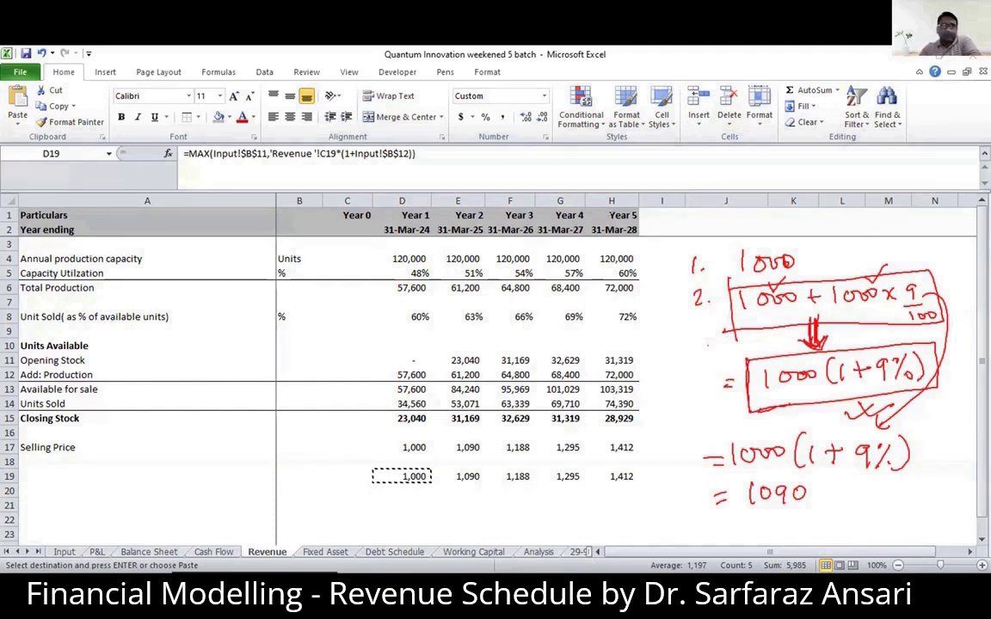
- Clear the pen annotations and delete the duplicate selling price formulas in D19:H19
click(43, 332)
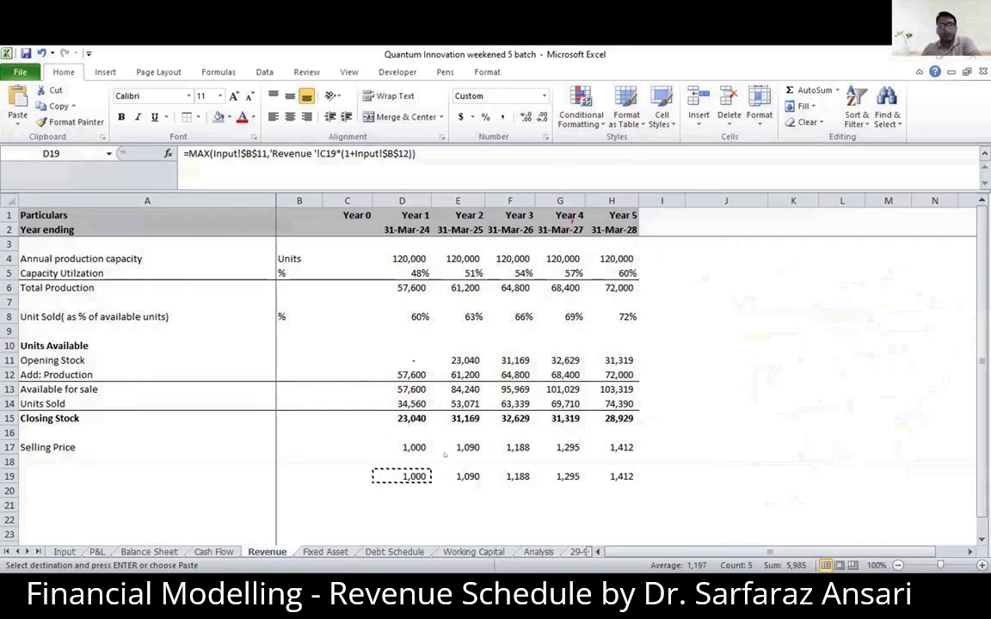
key(Delete)
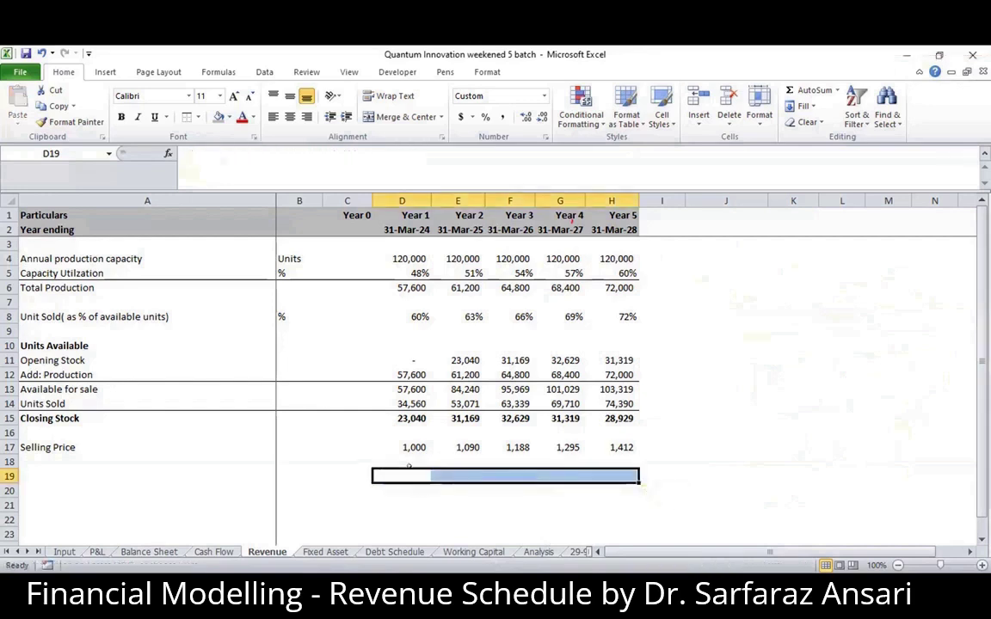
- Label cell A18 as Revenue, directly beneath Selling Price
key(Up)
key(Left)
key(Left)
key(Left)
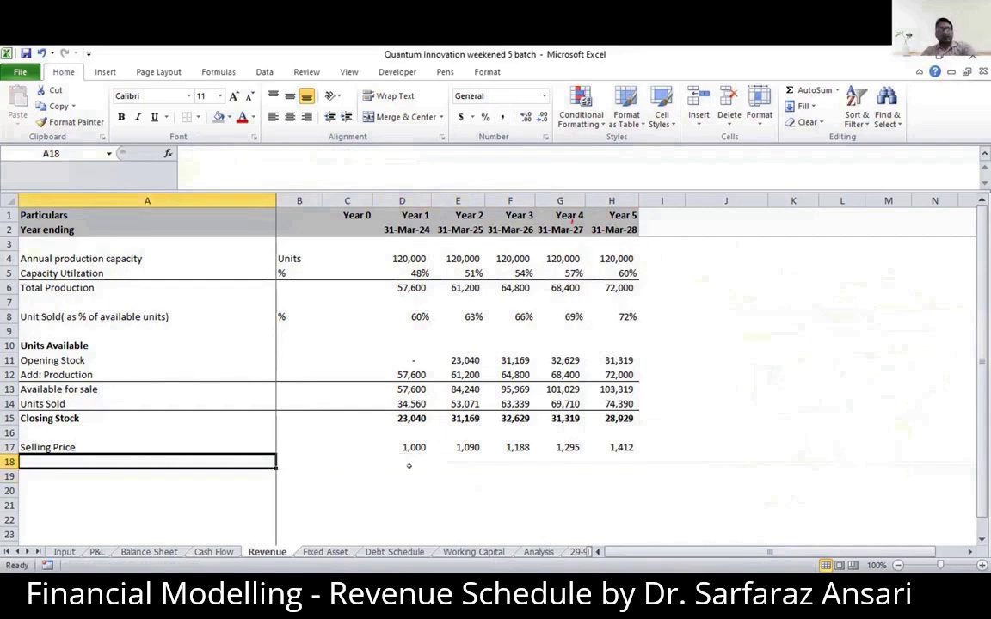
text(Reve)
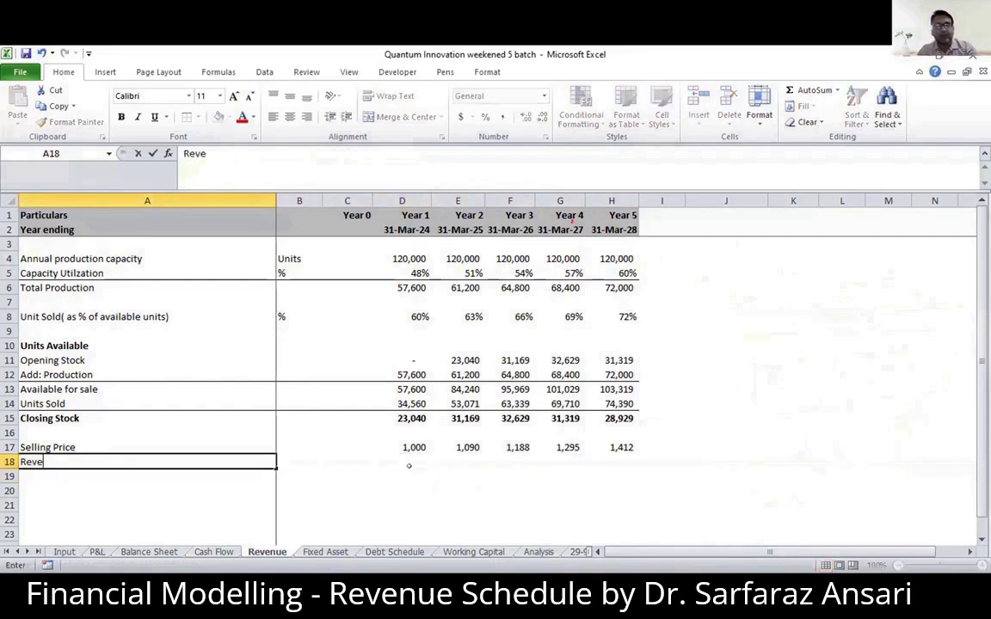
text(nue)
- Calculate Year 1 Revenue in D18 as Units Sold times Selling Price with =D14*D17
key(Right)
key(Right)
key(Right)
text(=)
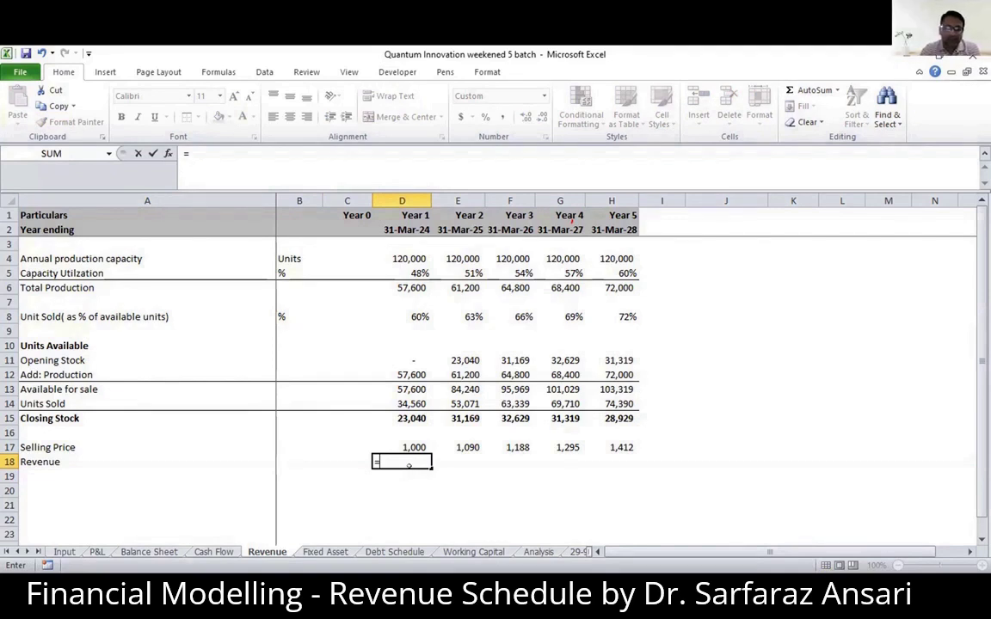
key(Up)
key(Up)
key(Up)
key(Up)
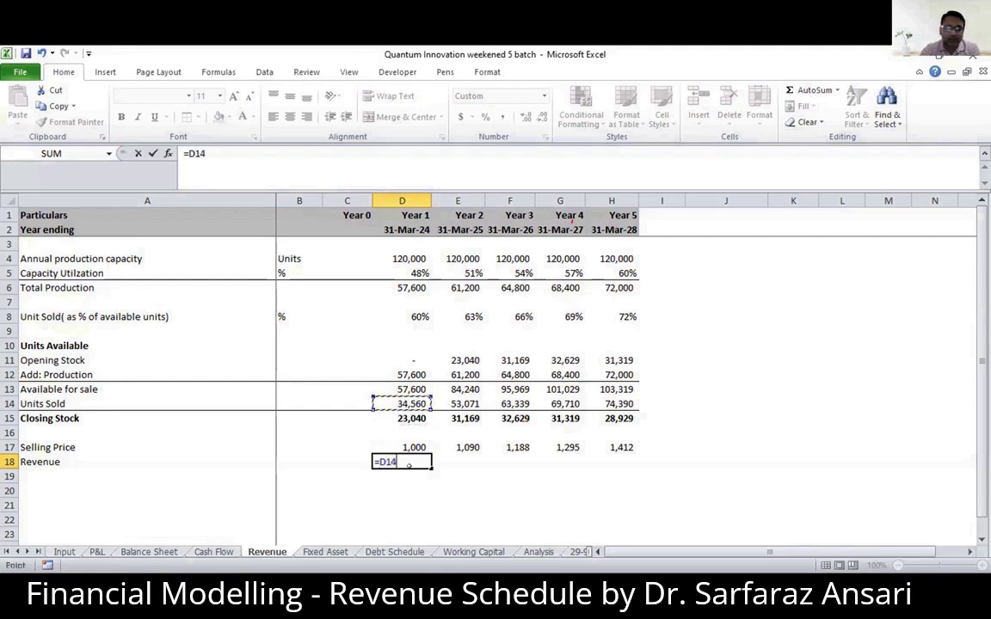
text(*)
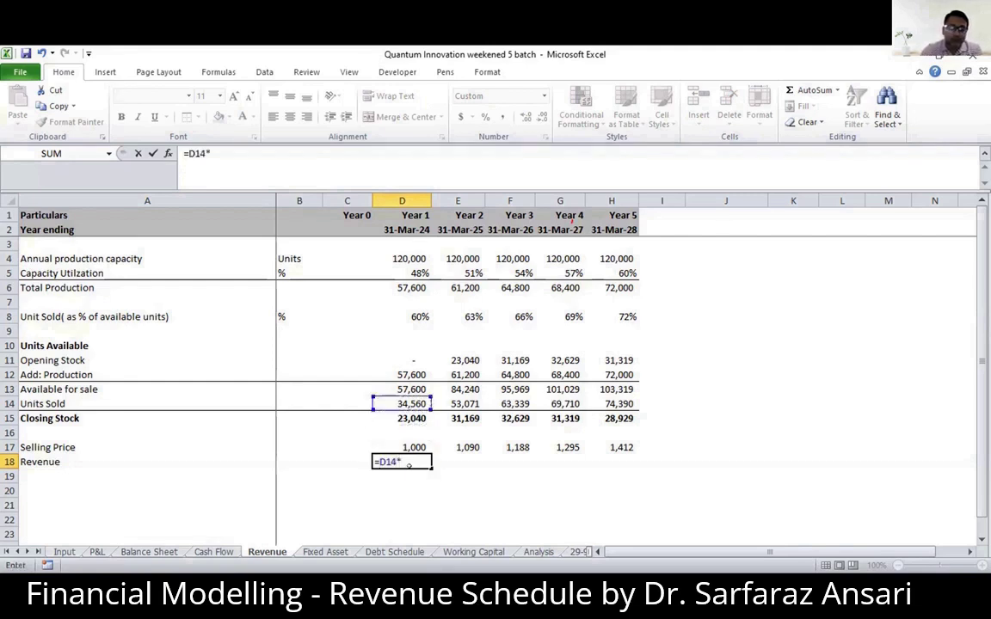
key(Up)
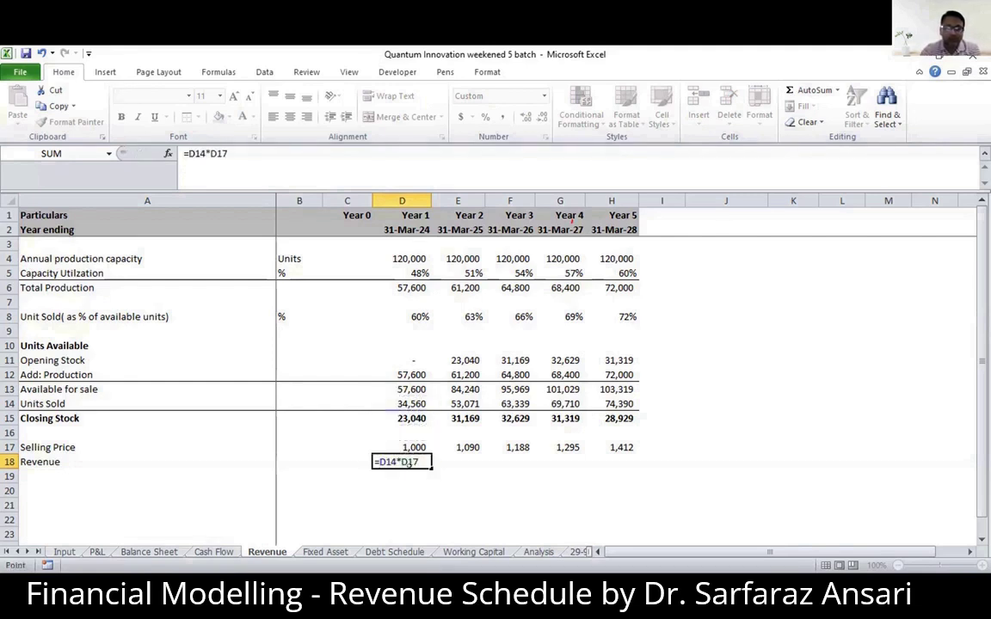
key(ctrl+Return)
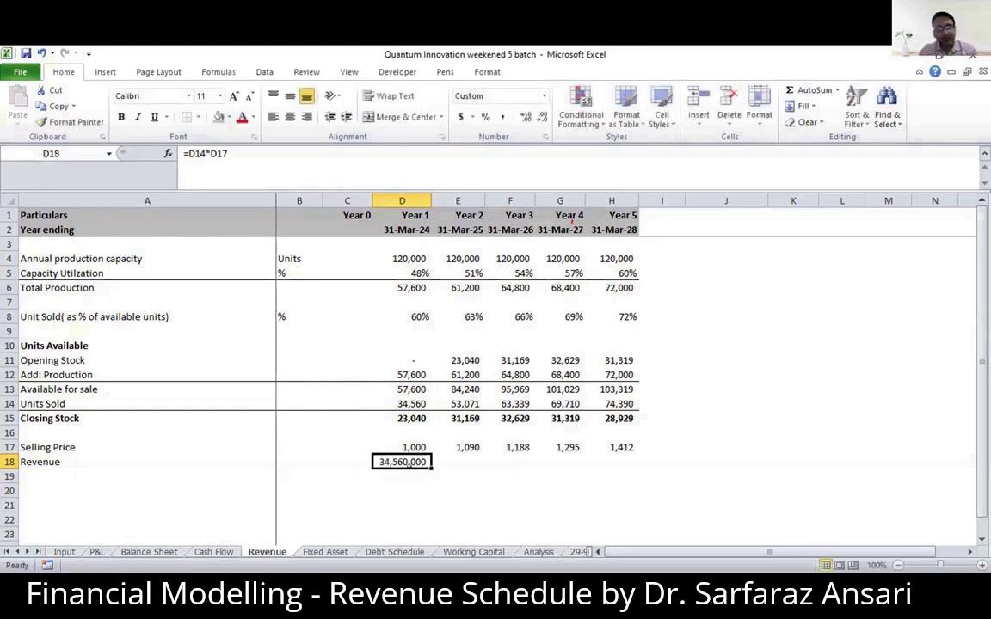
- Copy the Year 1 Revenue formula across row 18 to Years 2 through 5
key(ctrl+c)
drag(458, 462, 613, 462)
key(ctrl+v)
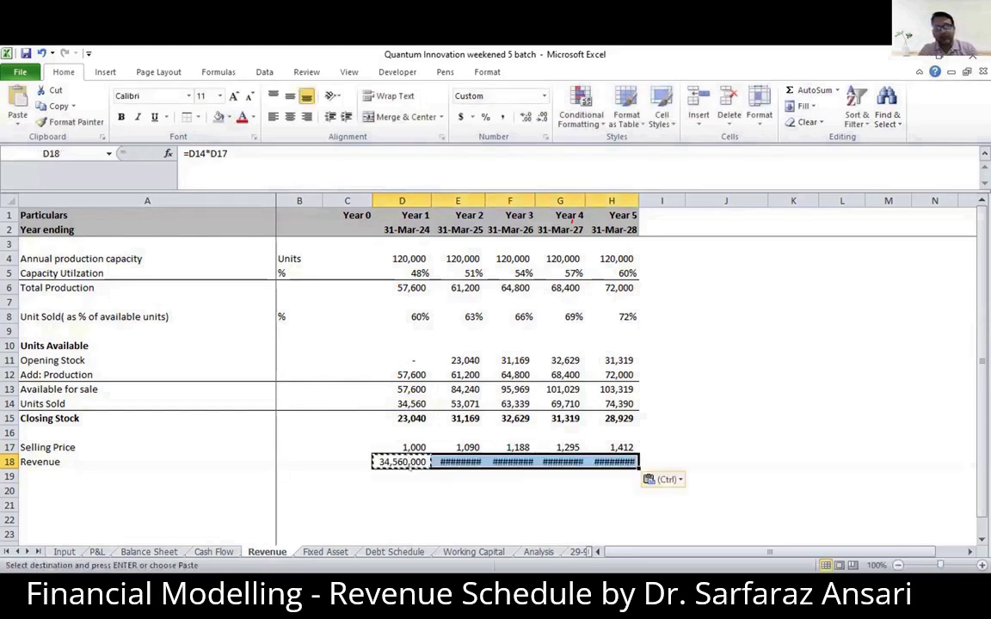
key(ctrl)
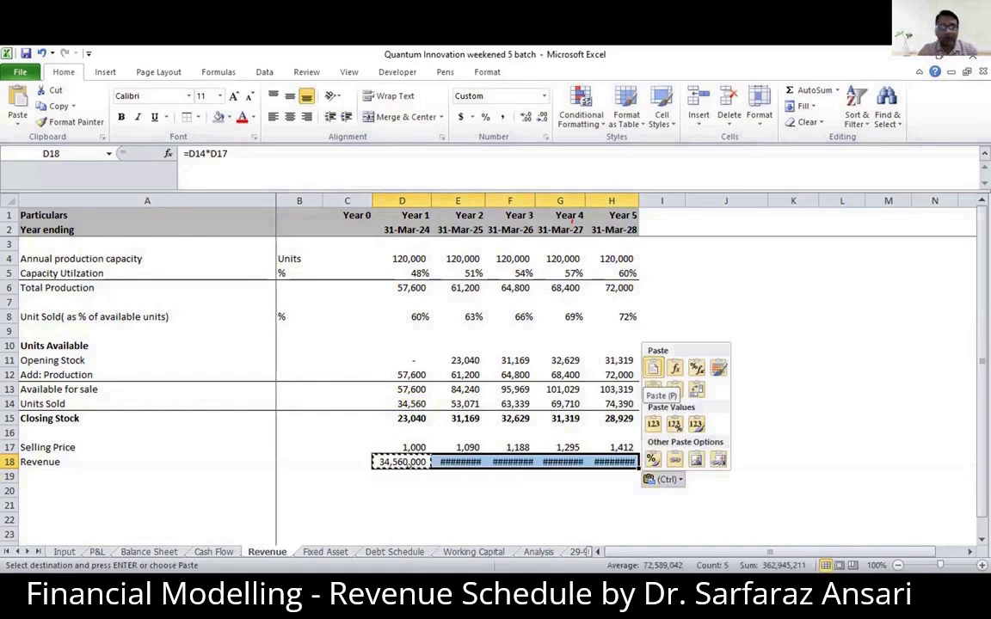
text(hoi)
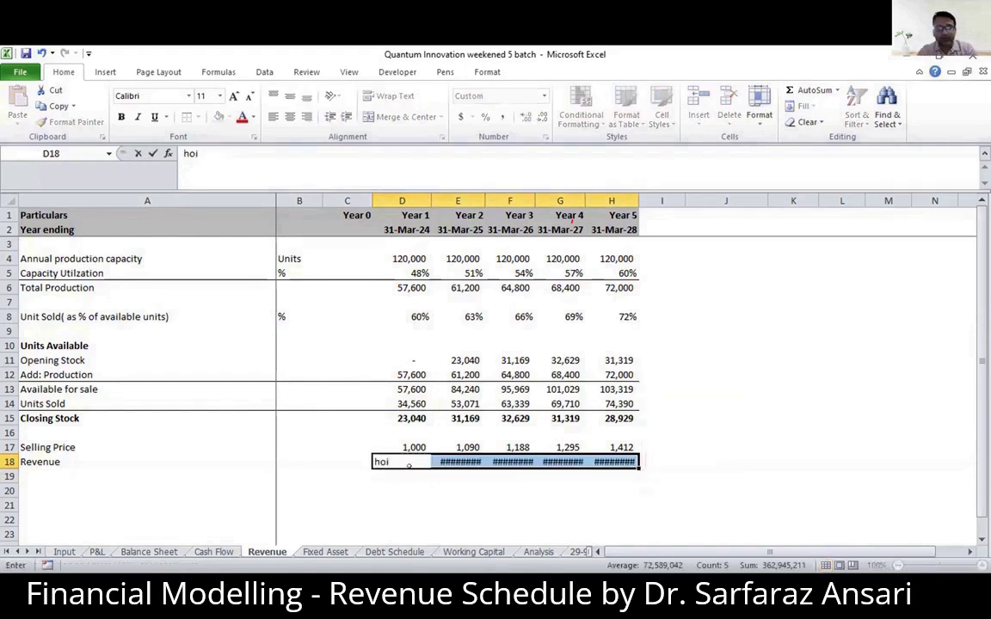
key(ctrl+z)
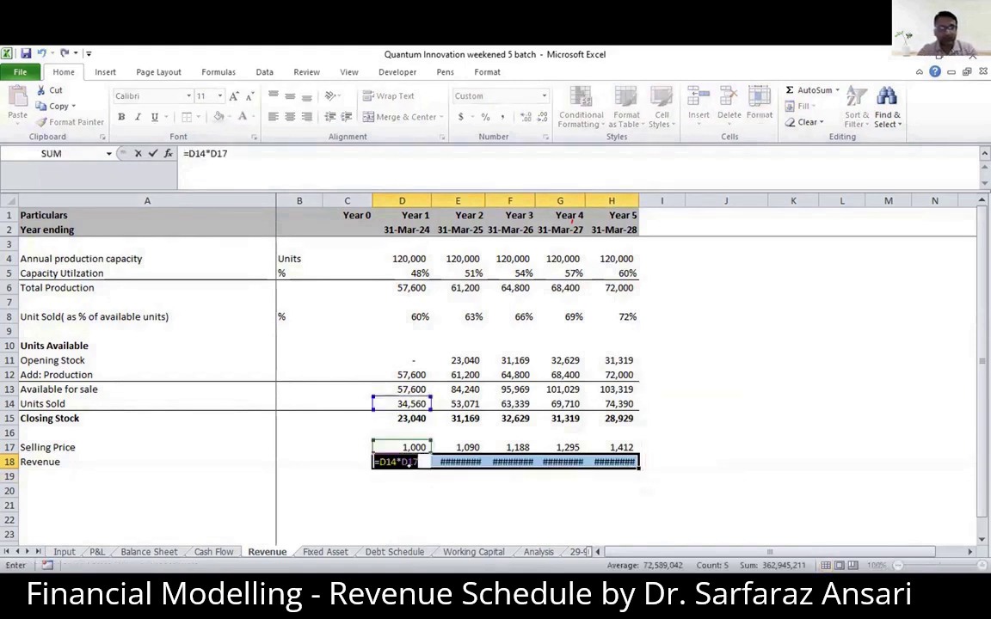
key(Return)
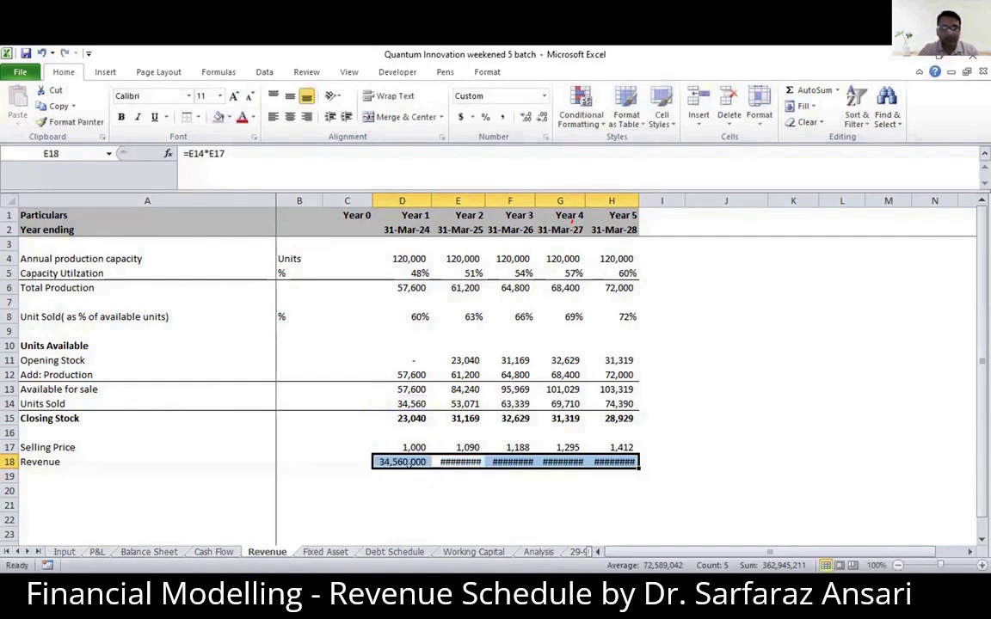
- AutoFit the widths of the Year 1 to Year 5 columns to the Revenue figures in D18:H18
key(alt+h)
key(o)
key(i)
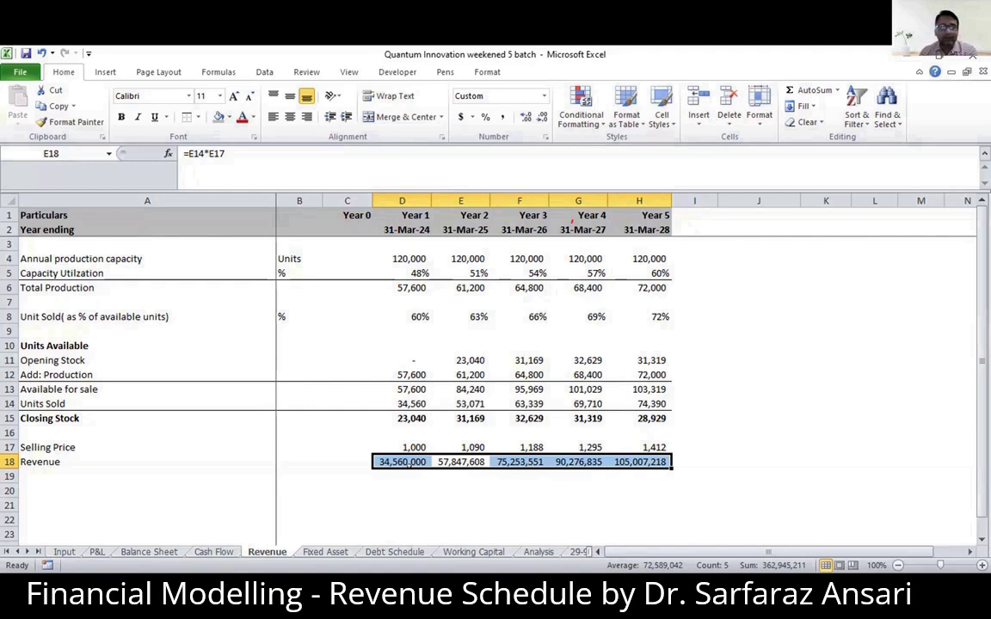
- Try a plain paste of the Revenue row D18:H18 into the P&L sheet at D3, and clear the pasted cells
key(ctrl+c)
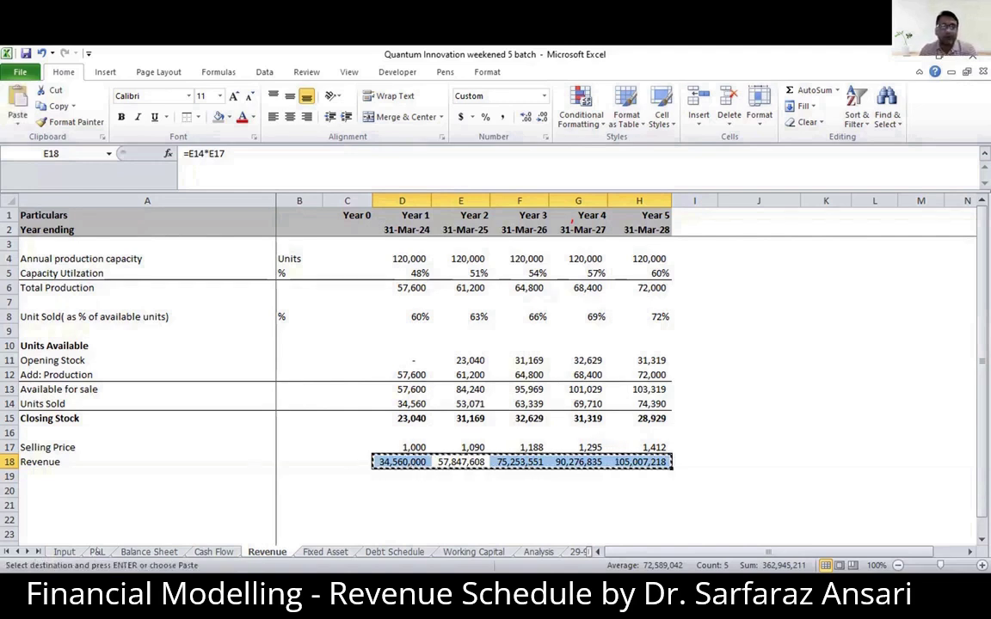
click(97, 552)
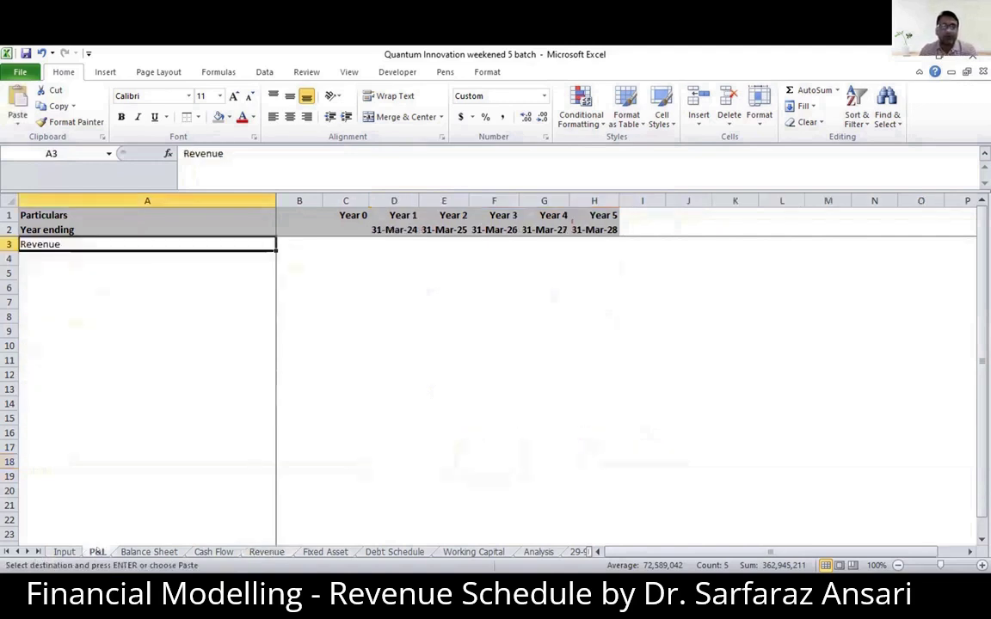
click(391, 244)
key(ctrl+v)
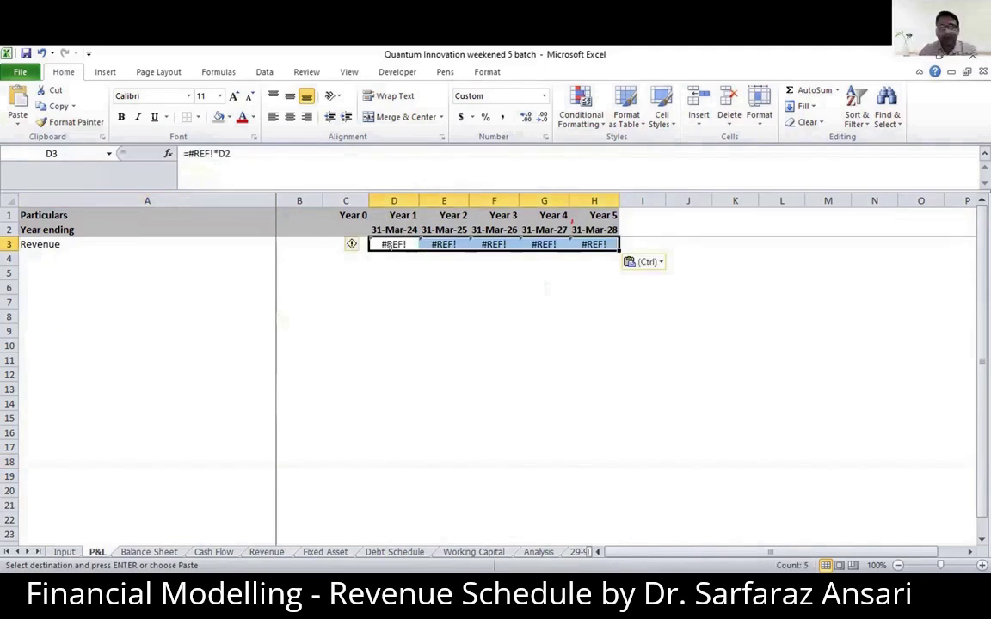
key(Delete)
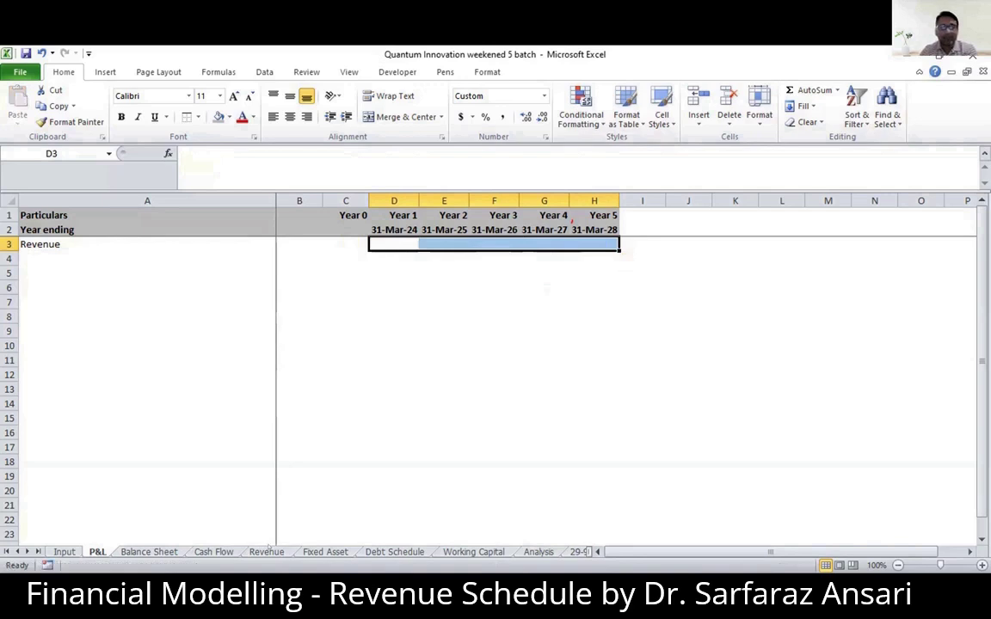
- Copy D18:H18 from the Revenue sheet and paste it as links into the P&L Revenue row starting at D3
click(267, 551)
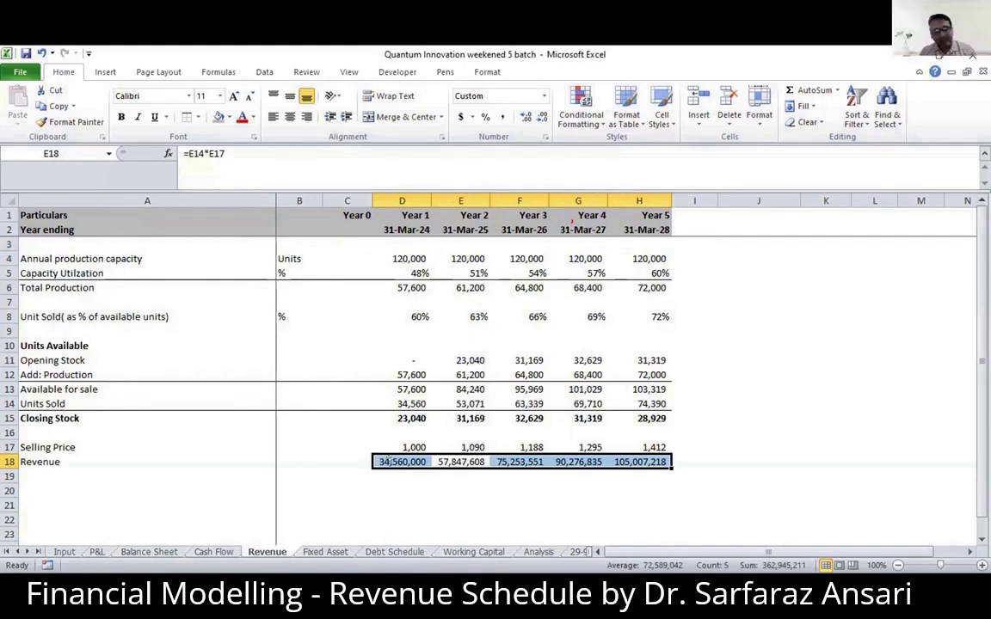
key(ctrl+c)
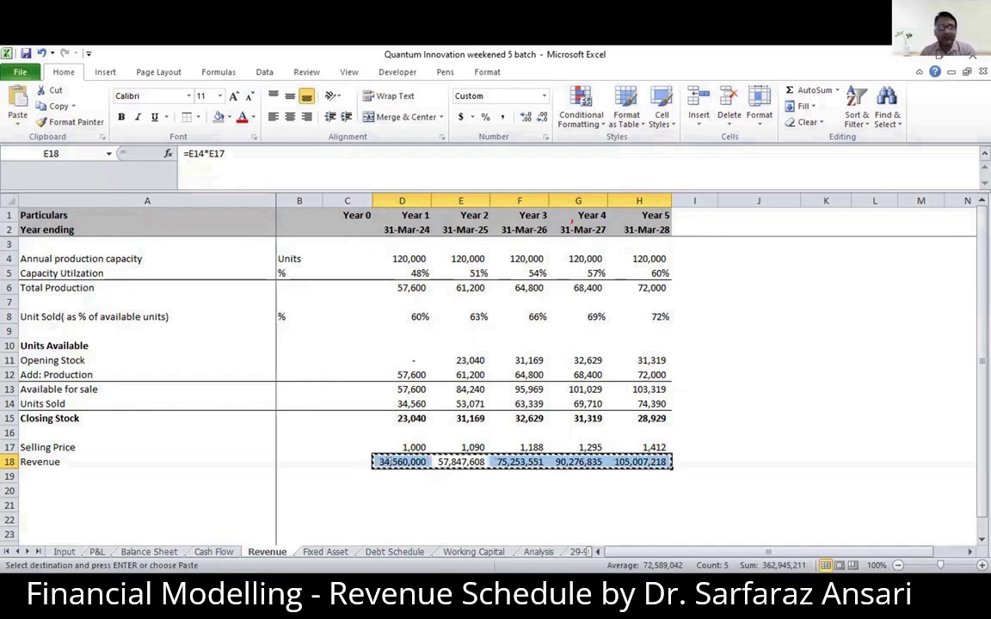
key(ctrl+Page_Up)
key(ctrl+Page_Up)
key(ctrl+Page_Up)
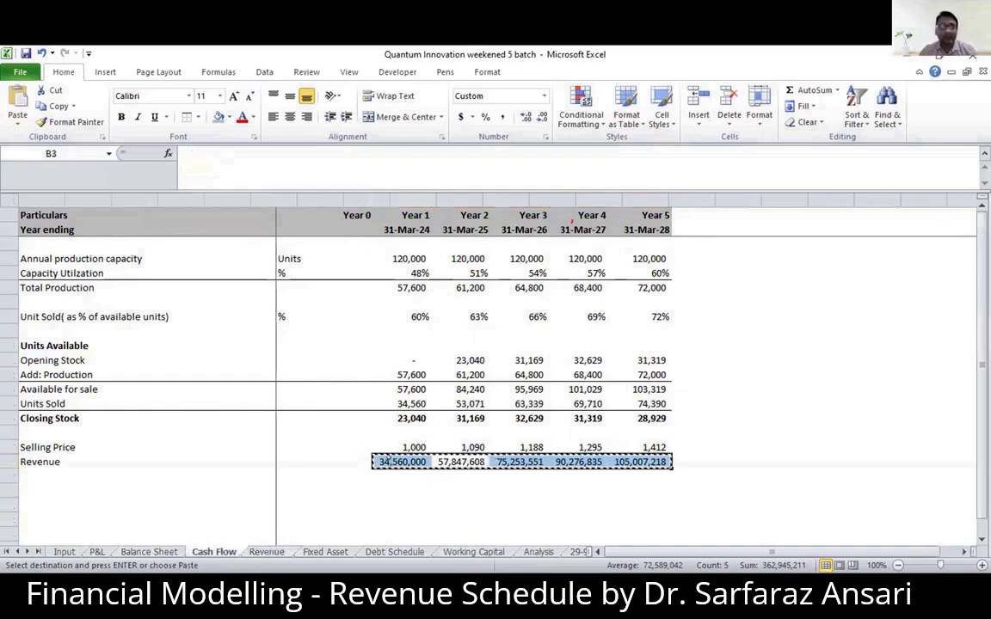
key(Down)
key(Up)
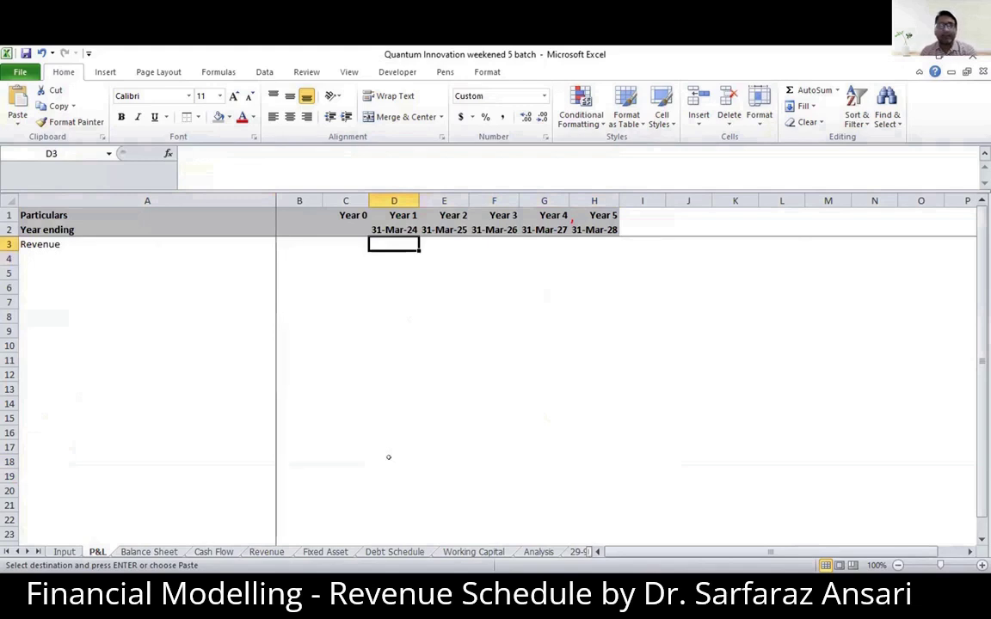
key(alt+e)
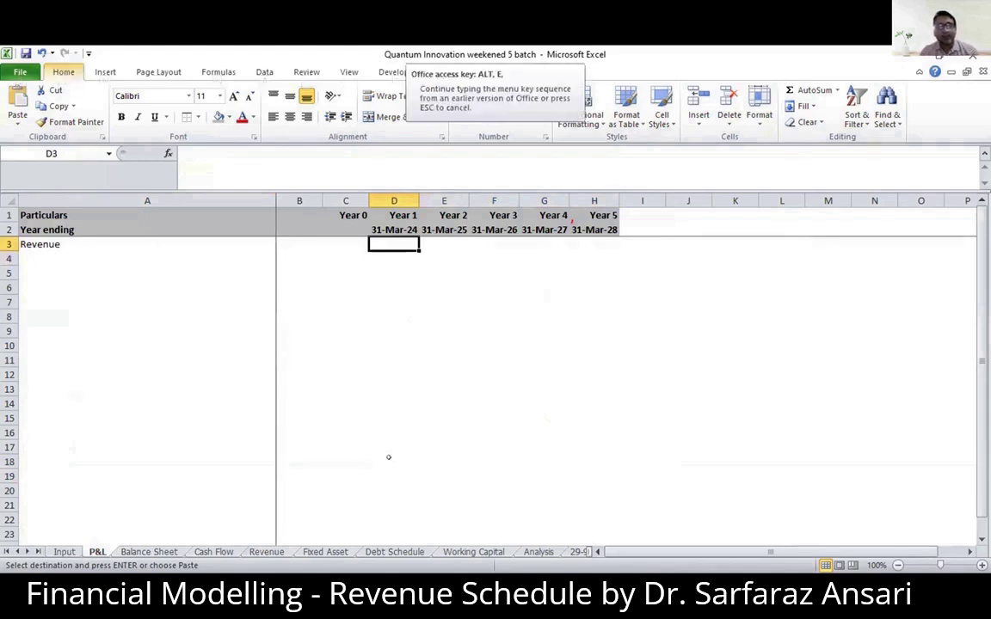
key(p)
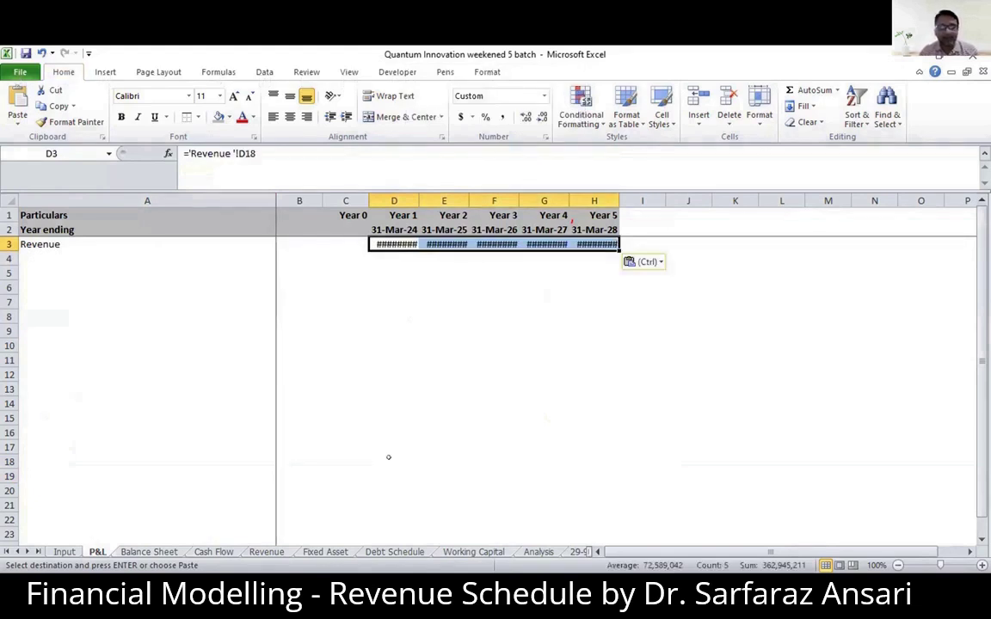
- AutoFit the P&L sheet's Year 1 to Year 5 columns to the linked revenue values
key(alt+o)
key(c)
key(a)
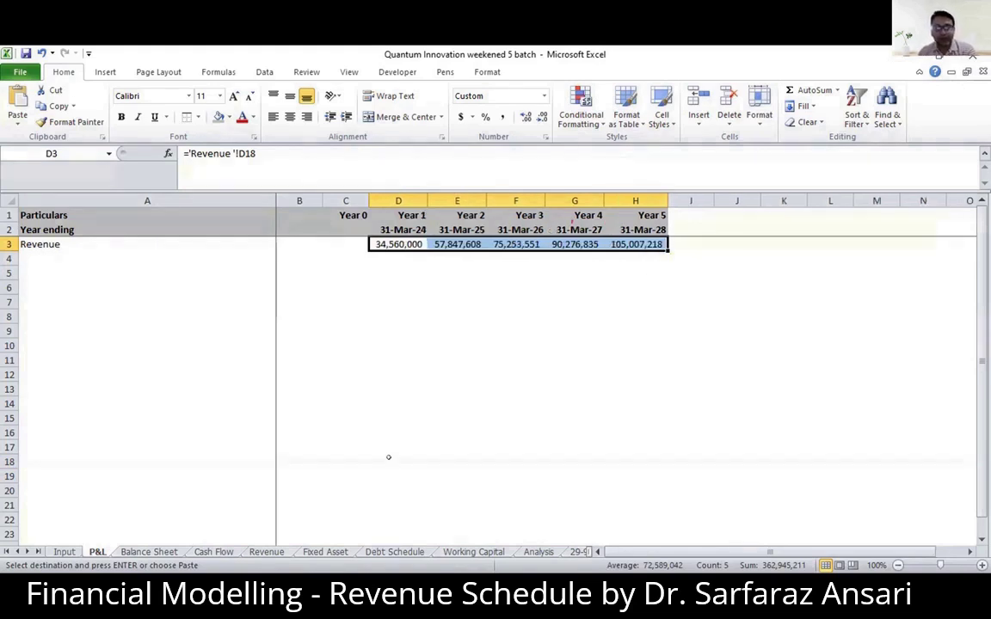
- List the paste-link shortcut letters Alt, E, S and L down cells J3 to J6 of the P&L sheet
click(727, 242)
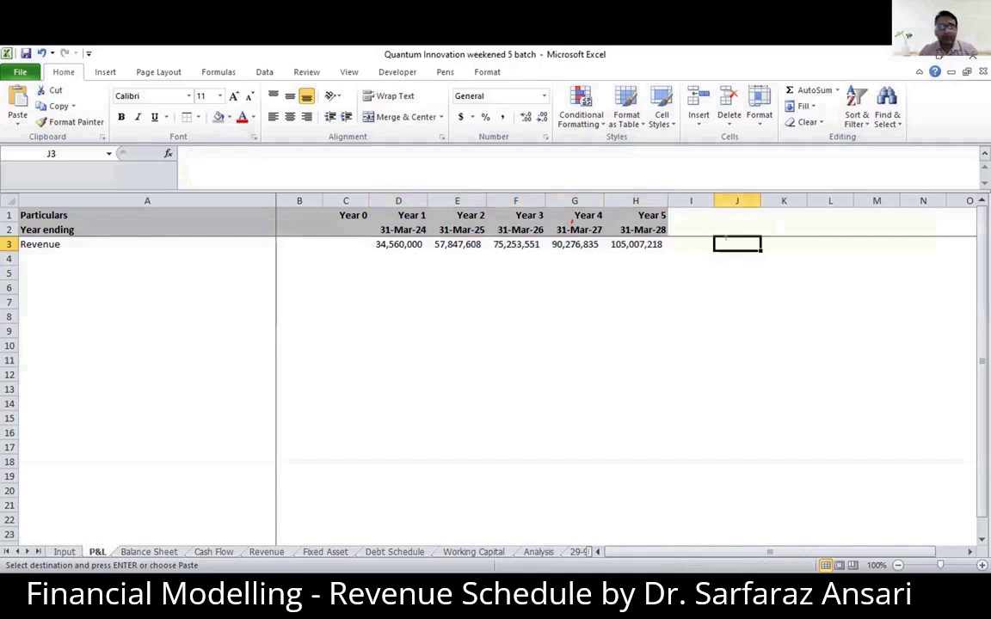
text(Alt)
key(Return)
text(E)
key(Return)
text(S)
key(Return)
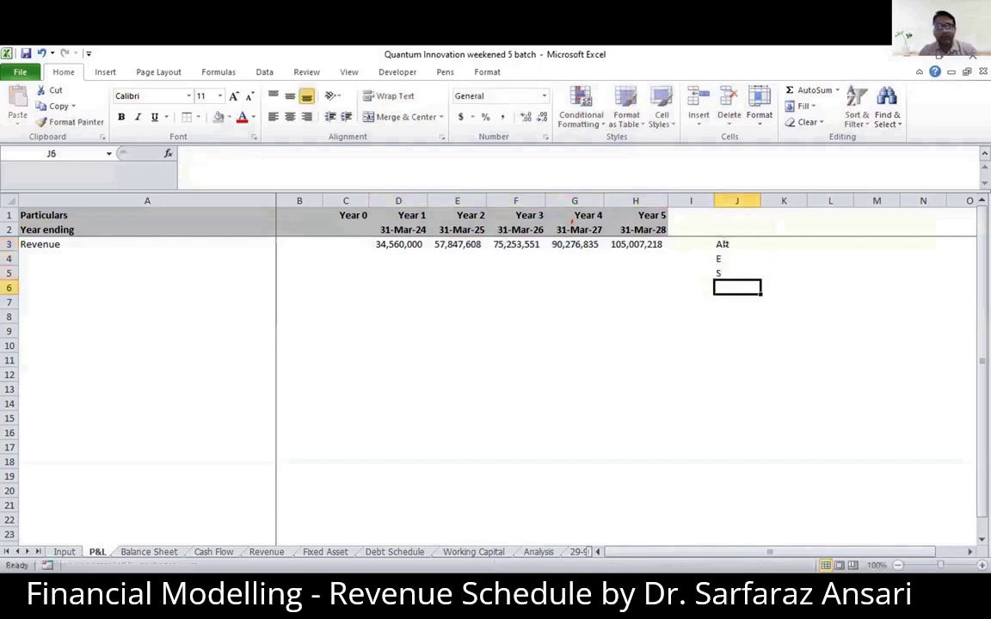
text(L)
key(Return)
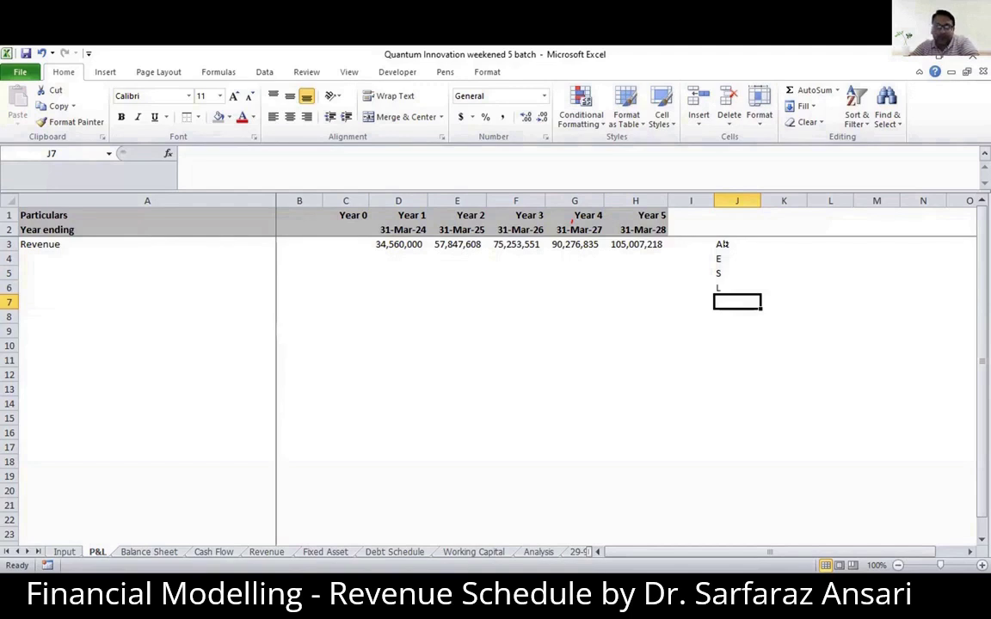
- Delete the shortcut notes from J3:J6
click(720, 244)
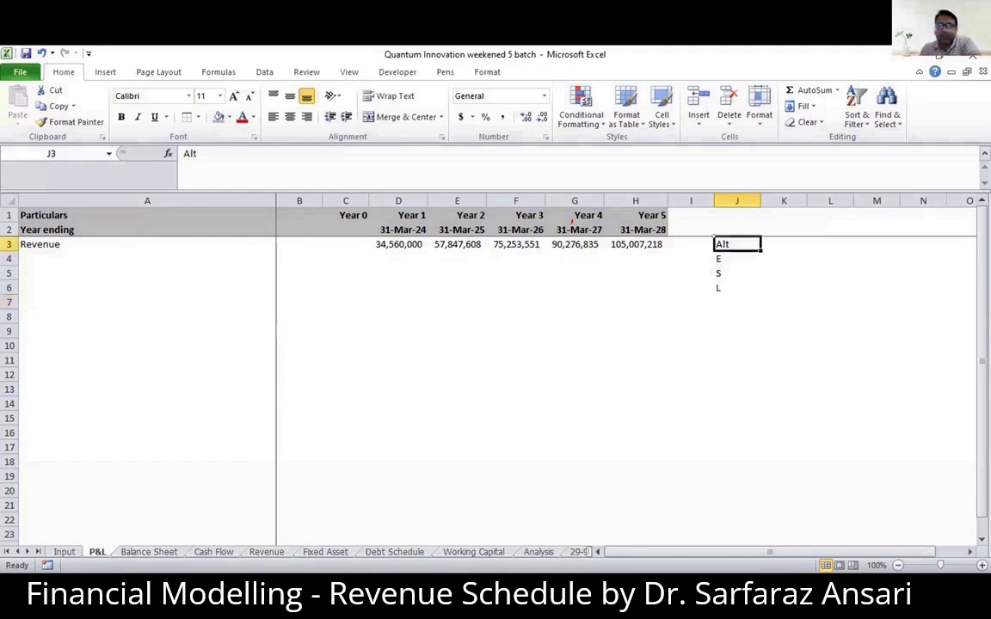
drag(721, 244, 720, 288)
key(Delete)
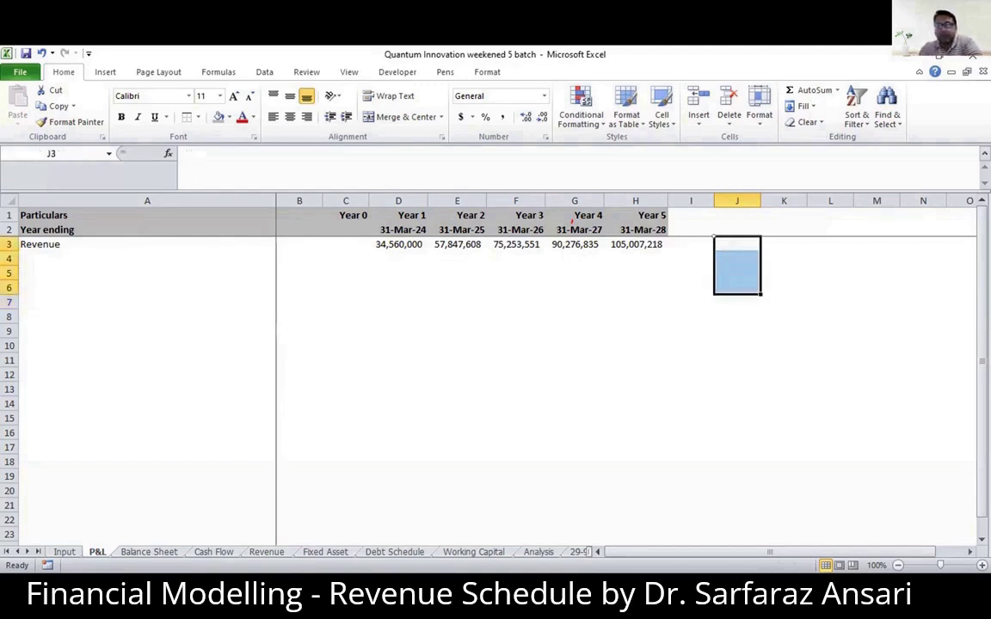